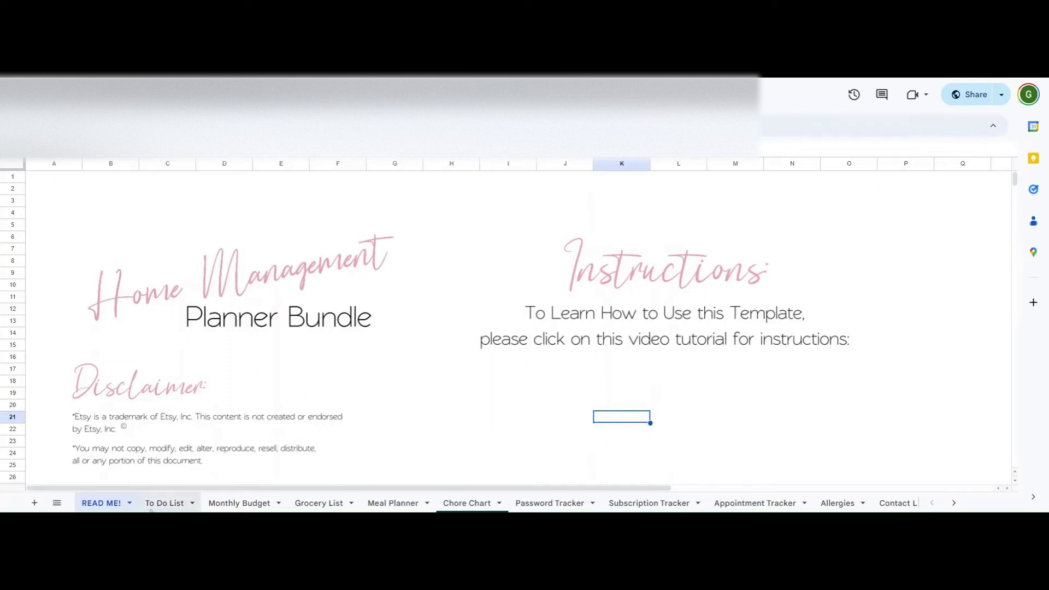
Look through the To Do List, Monthly Budget, Grocery List, Meal Planner and Chore Chart sheets.
{"action": "left_click", "coordinate": [155, 508]}
{"action": "left_click", "coordinate": [216, 507]}
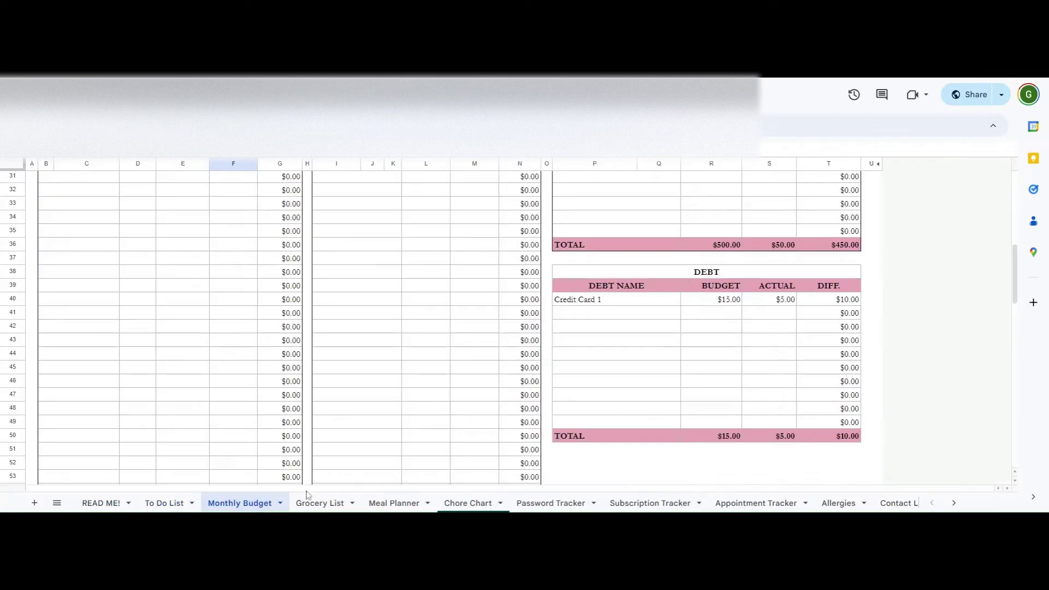
{"action": "left_click", "coordinate": [322, 507]}
{"action": "left_click", "coordinate": [380, 506]}
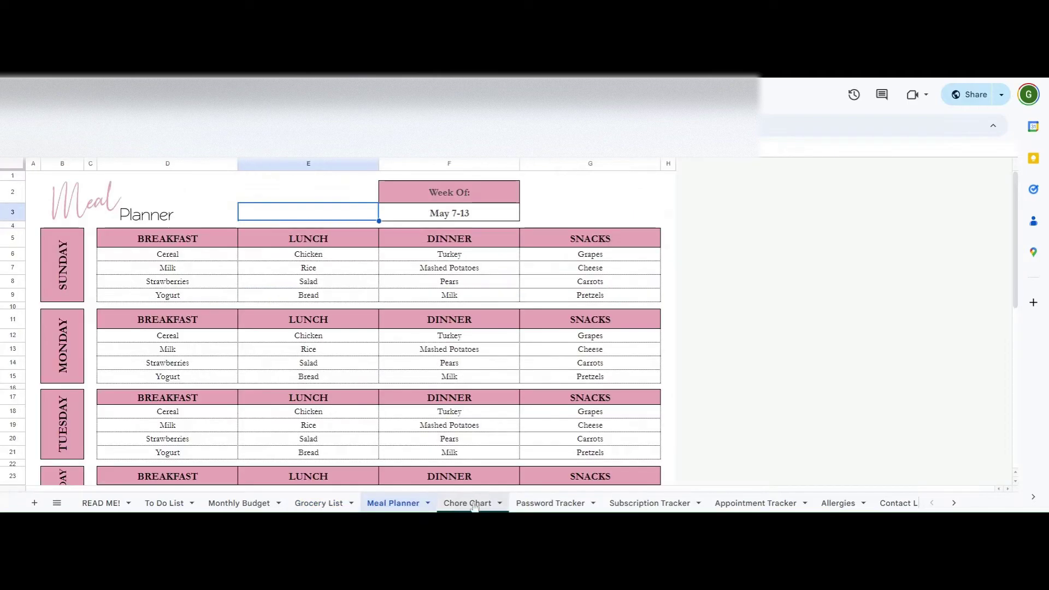
{"action": "left_click", "coordinate": [475, 507]}
On the To Do List sheet, clear the first high-priority task and its due date, and uncheck its completion box.
{"action": "left_click", "coordinate": [160, 504]}
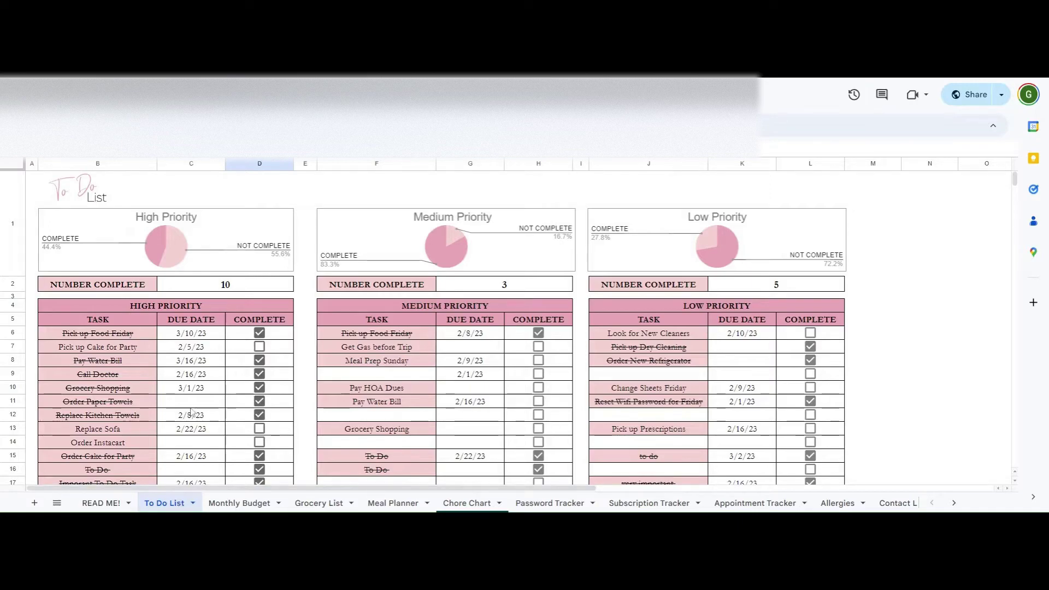
{"action": "left_click", "coordinate": [86, 337]}
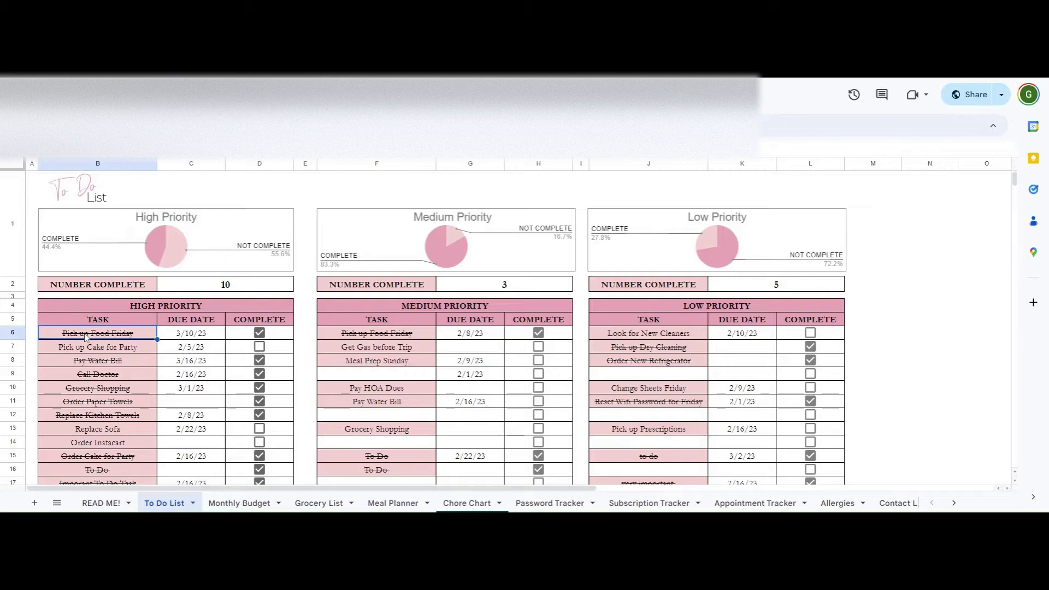
{"action": "key", "text": "Delete"}
{"action": "left_click", "coordinate": [171, 337]}
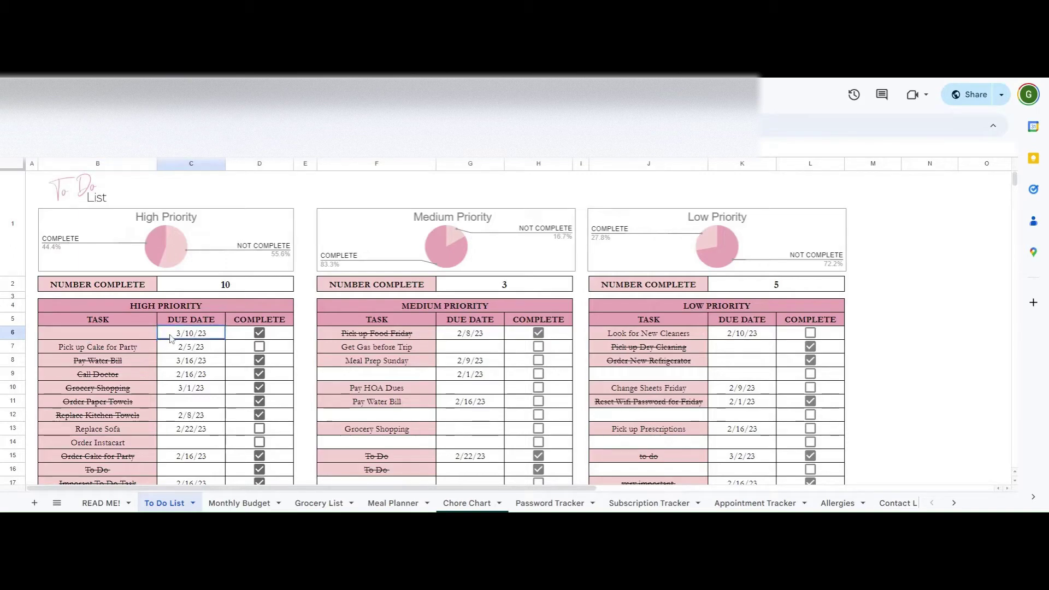
{"action": "key", "text": "Delete"}
{"action": "left_click", "coordinate": [259, 333]}
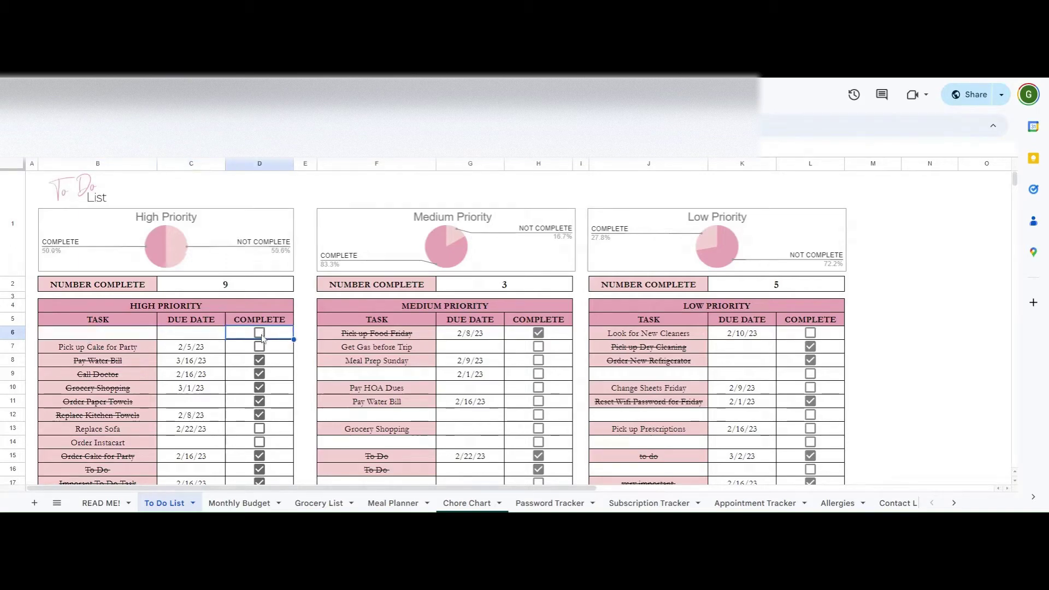
Enter "Grocery Store" as the first high-priority task with the due date 4/1/24.
{"action": "left_click", "coordinate": [103, 337]}
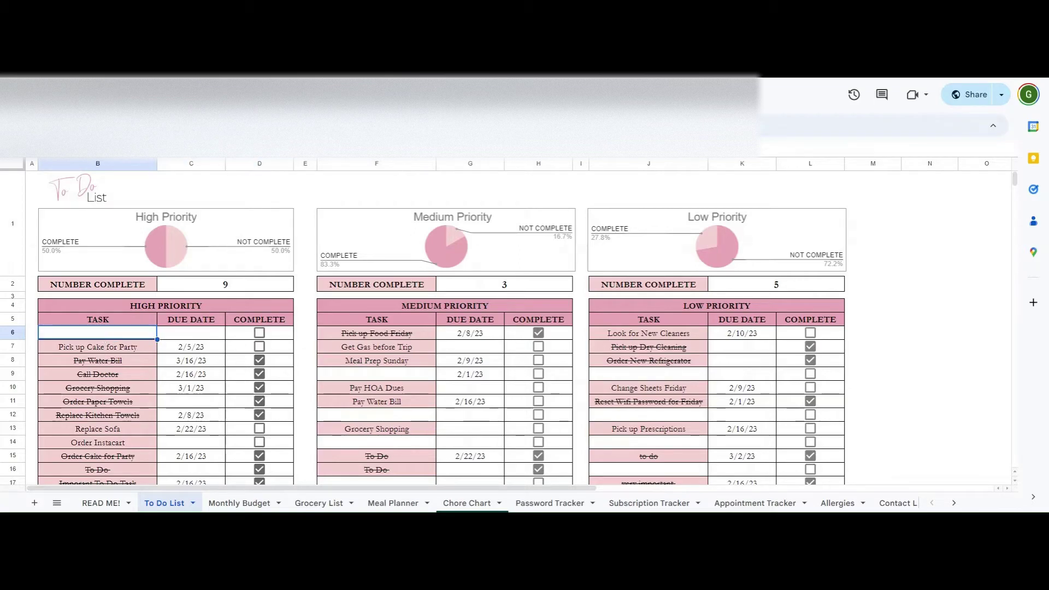
{"action": "type", "text": "Grocery Sto"}
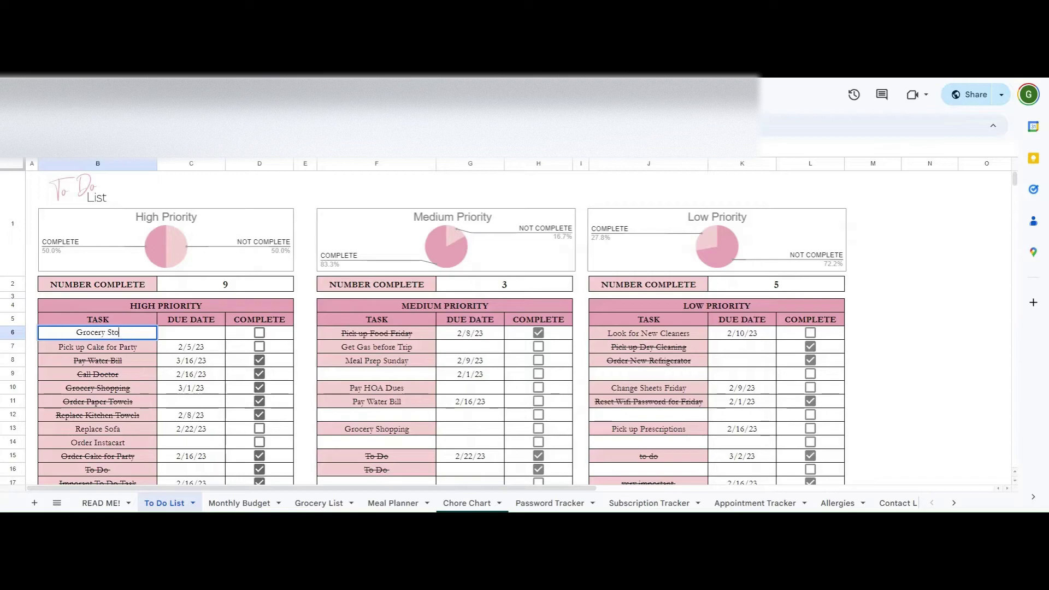
{"action": "type", "text": "re"}
{"action": "key", "text": "Tab"}
{"action": "type", "text": "7"}
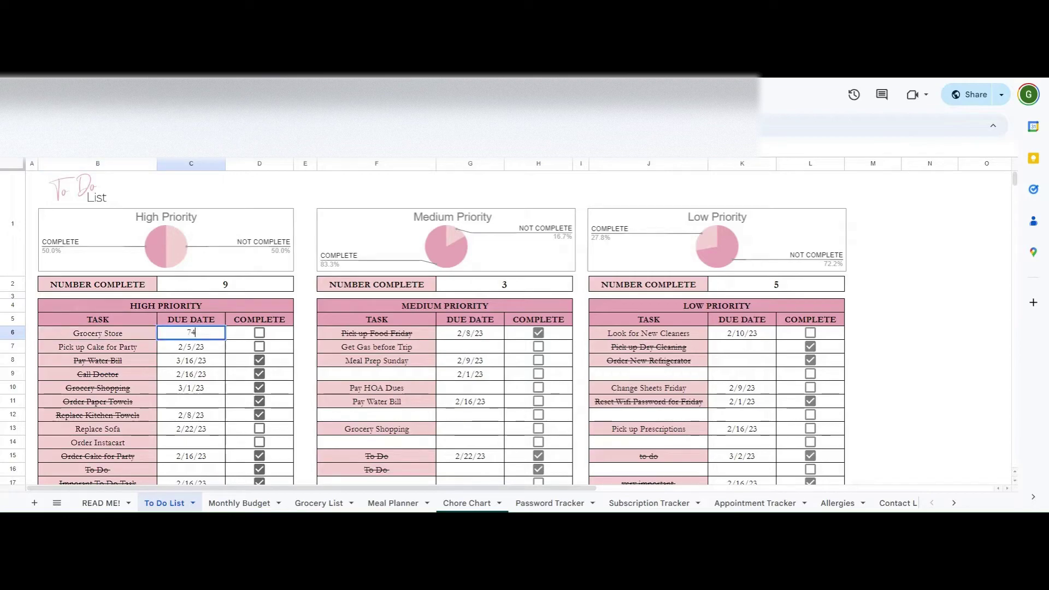
{"action": "type", "text": "4/1/24"}
{"action": "key", "text": "Tab"}
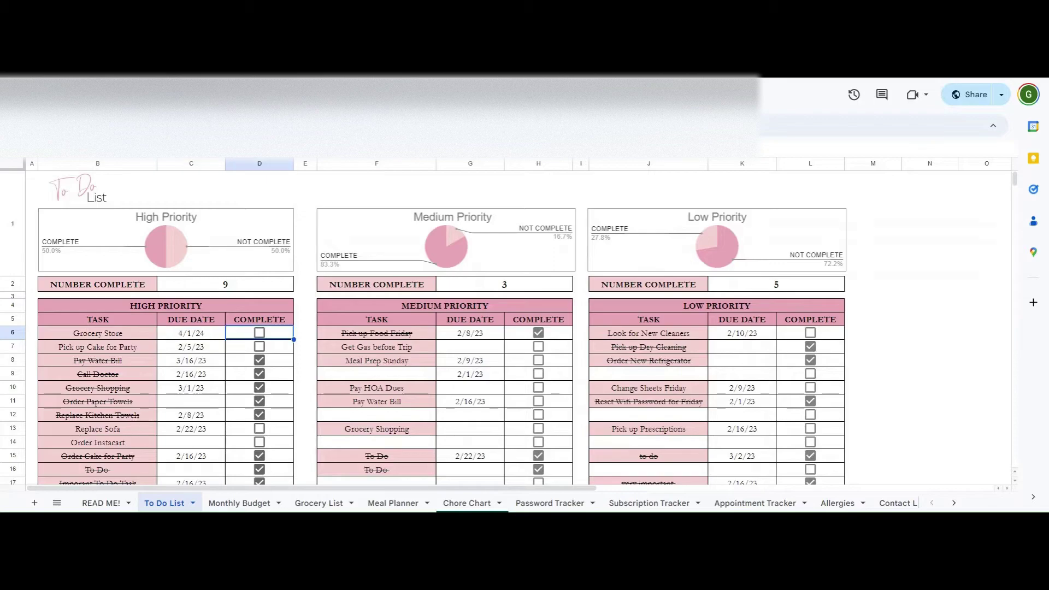
Mark the high-priority tasks Grocery Store, Pick up Cake for Party, Replace Sofa and Order Instacart as complete.
{"action": "left_click", "coordinate": [259, 333]}
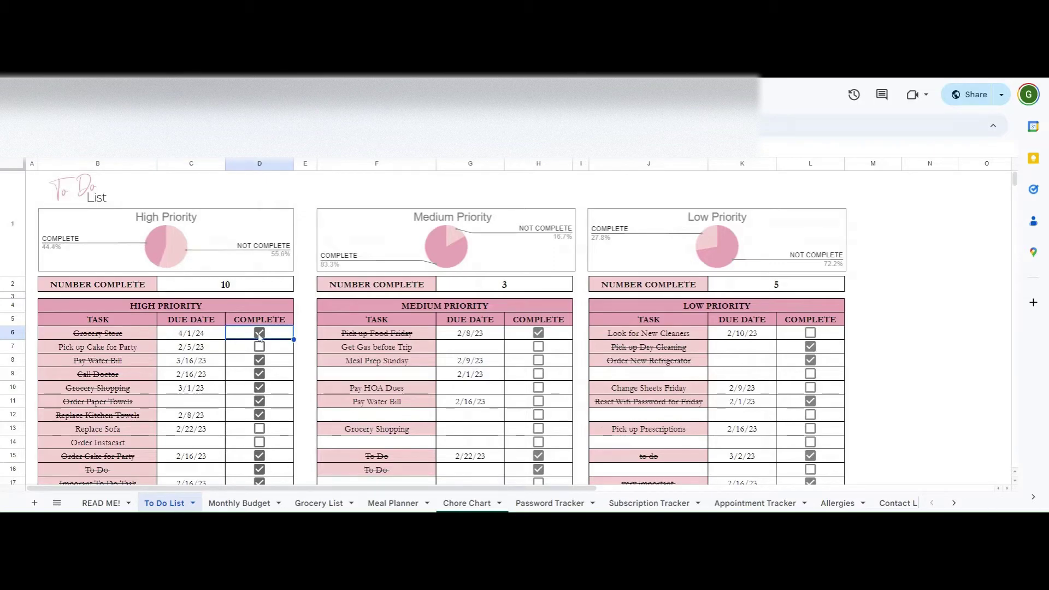
{"action": "left_click", "coordinate": [259, 346]}
{"action": "left_click", "coordinate": [261, 429]}
{"action": "left_click", "coordinate": [262, 443]}
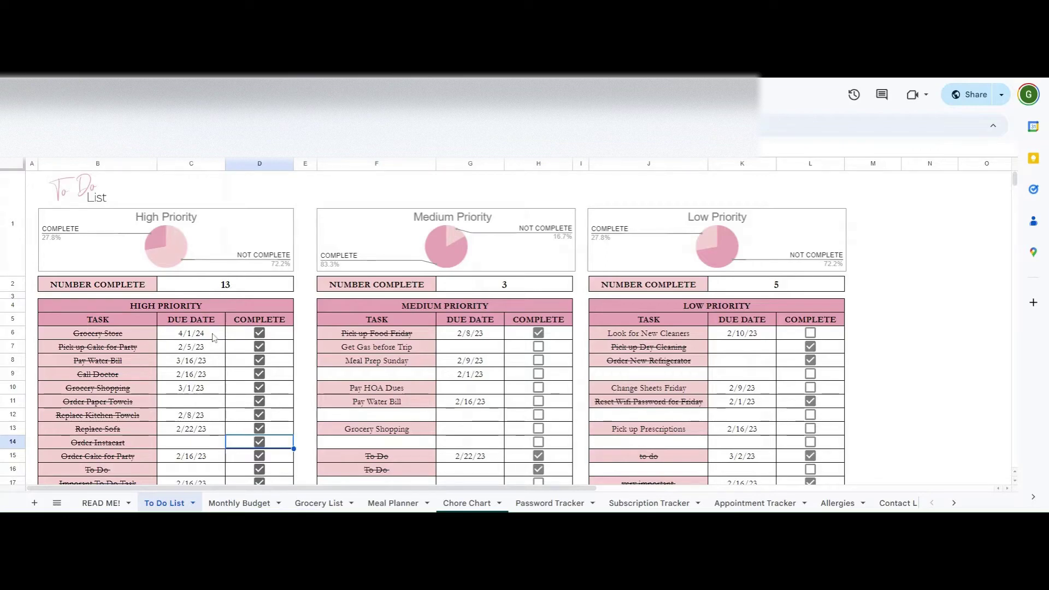
Uncheck the Grocery Store task in the high-priority list and delete its due date and task name.
{"action": "left_click", "coordinate": [259, 333]}
{"action": "left_click", "coordinate": [206, 339]}
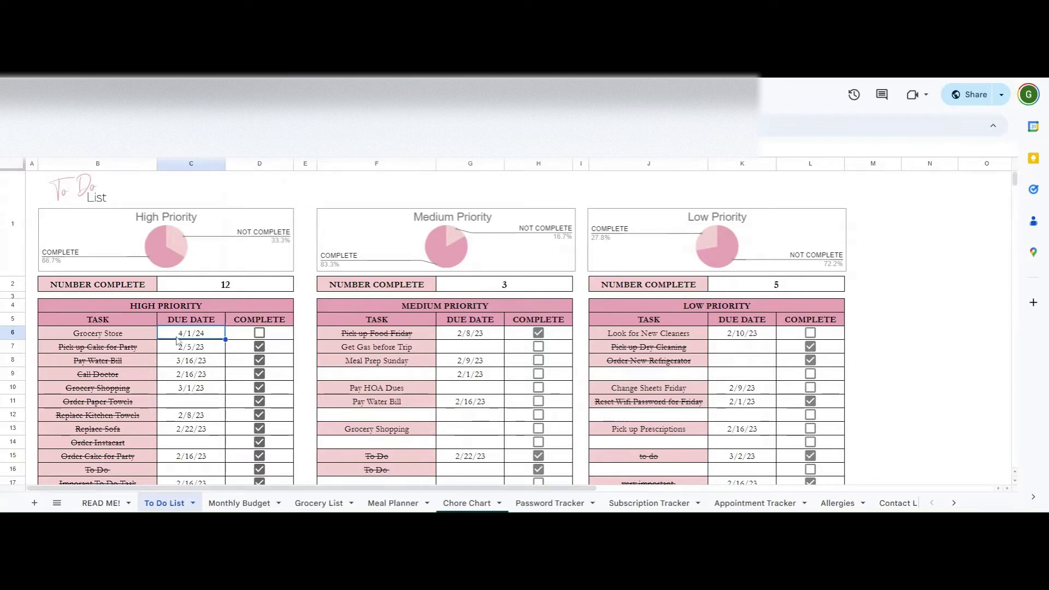
{"action": "key", "text": "Delete"}
{"action": "left_click", "coordinate": [129, 338]}
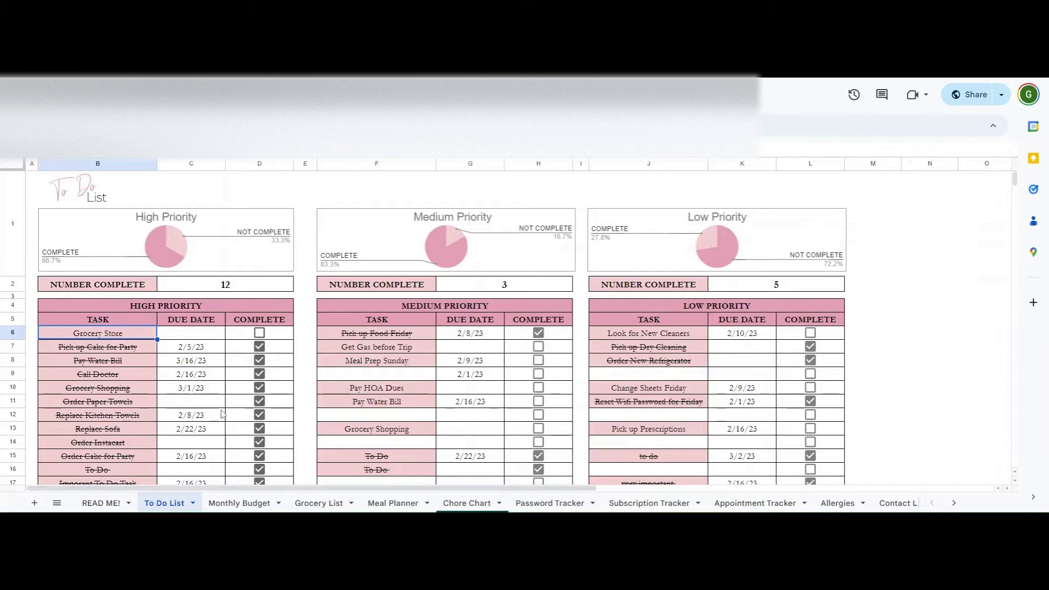
{"action": "key", "text": "Delete"}
{"action": "key", "text": "Down"}
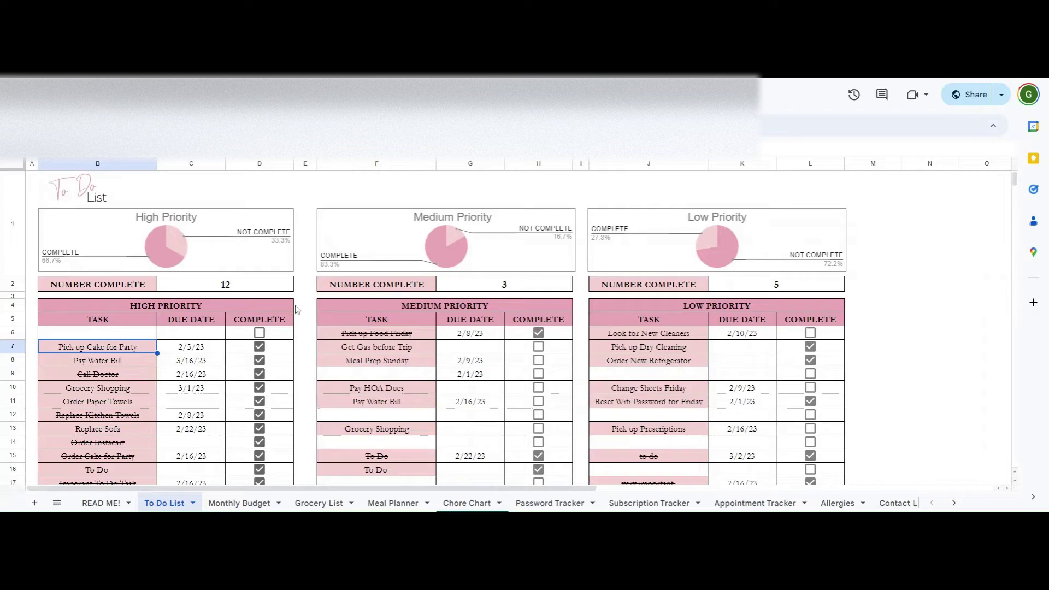
Clear all task names and due dates from rows 6 to 18 of the high-priority list.
{"action": "scroll", "coordinate": [290, 305], "scroll_direction": "down", "scroll_amount": 1}
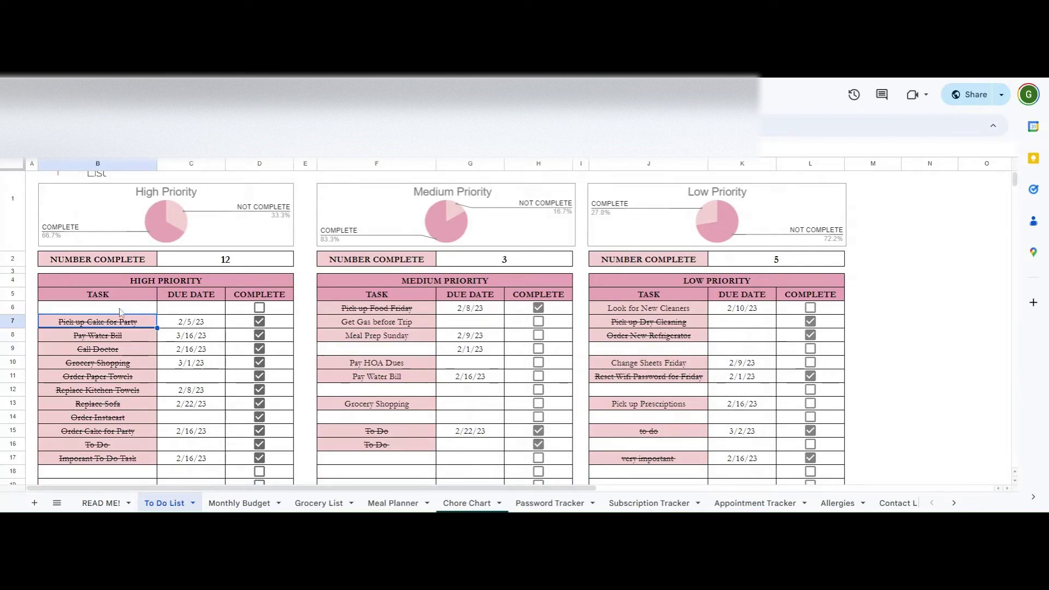
{"action": "left_click_drag", "start_coordinate": [121, 307], "coordinate": [222, 471]}
{"action": "key", "text": "Delete"}
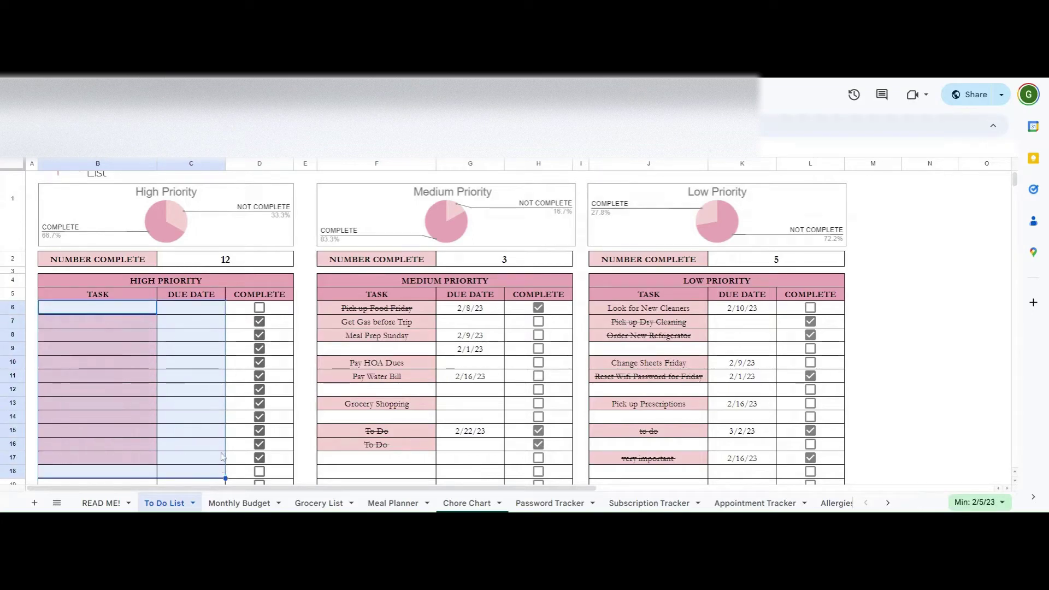
{"action": "left_click", "coordinate": [155, 313]}
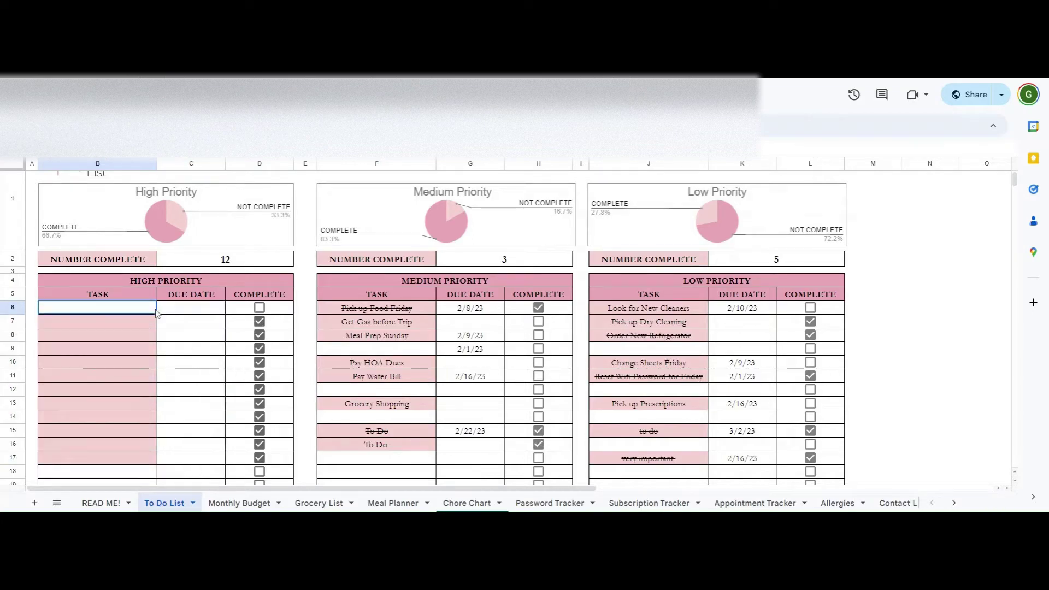
Remove the checkboxes from the Complete column of the high-priority list.
{"action": "left_click_drag", "start_coordinate": [122, 315], "coordinate": [287, 474]}
{"action": "left_click", "coordinate": [245, 364]}
{"action": "left_click_drag", "start_coordinate": [256, 286], "coordinate": [254, 448]}
{"action": "key", "text": "Delete"}
{"action": "scroll", "coordinate": [254, 448], "scroll_direction": "up", "scroll_amount": 3}
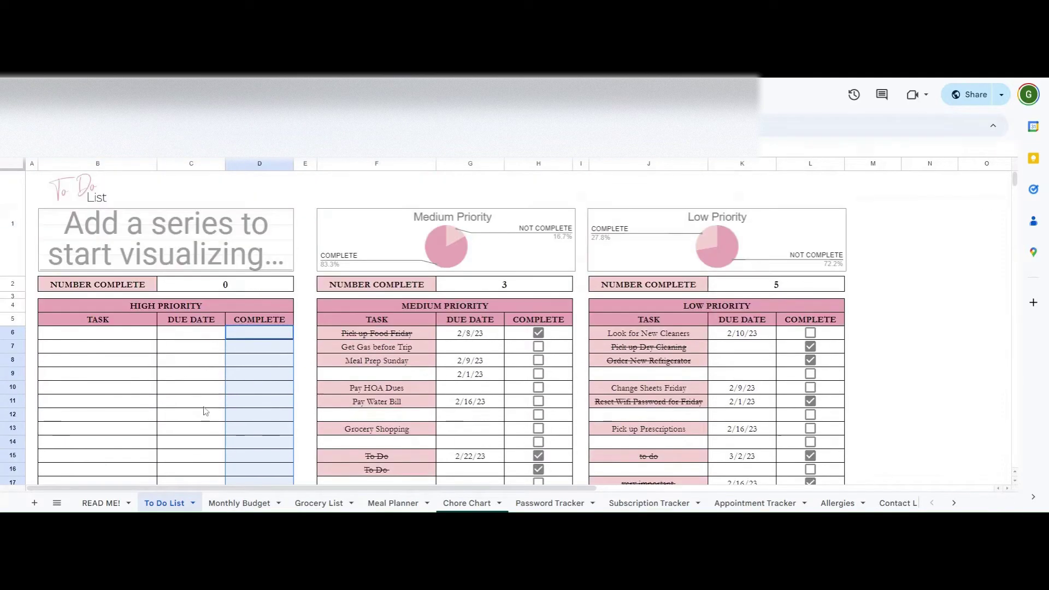
Delete the empty chart above the high-priority list.
{"action": "left_click", "coordinate": [257, 346]}
{"action": "left_click", "coordinate": [286, 221]}
{"action": "left_click", "coordinate": [285, 220]}
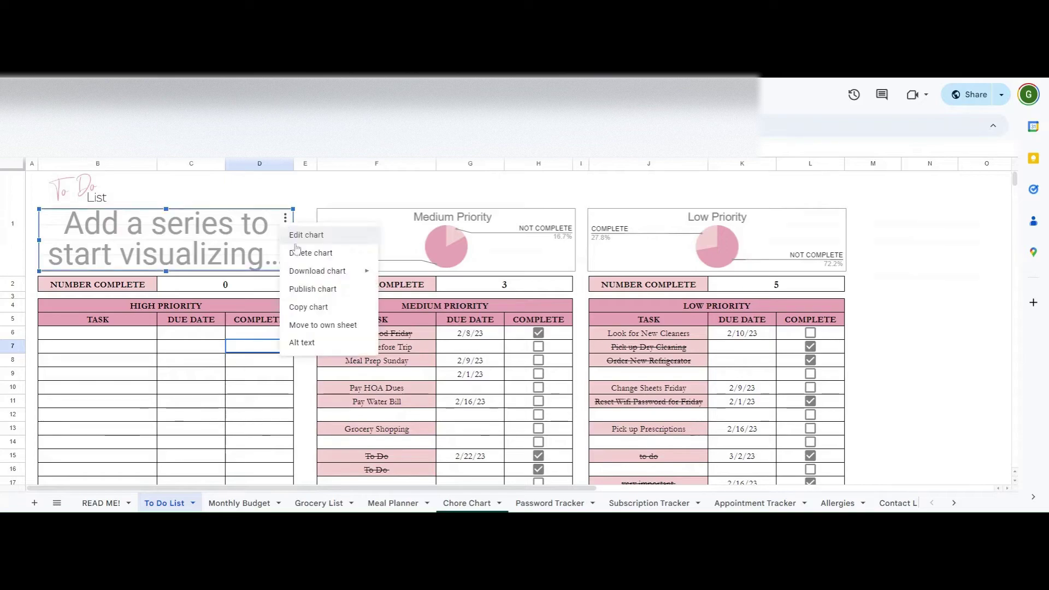
{"action": "left_click", "coordinate": [306, 250]}
{"action": "left_click", "coordinate": [171, 250]}
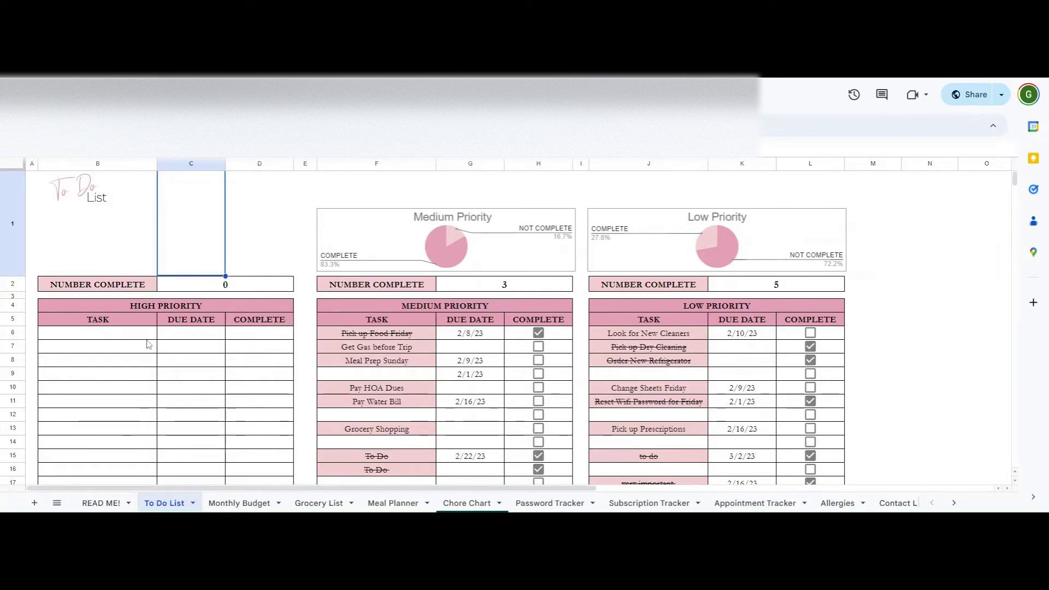
Enter "X" in the first three Complete cells of the high-priority list, D6 to D8.
{"action": "left_click", "coordinate": [253, 337]}
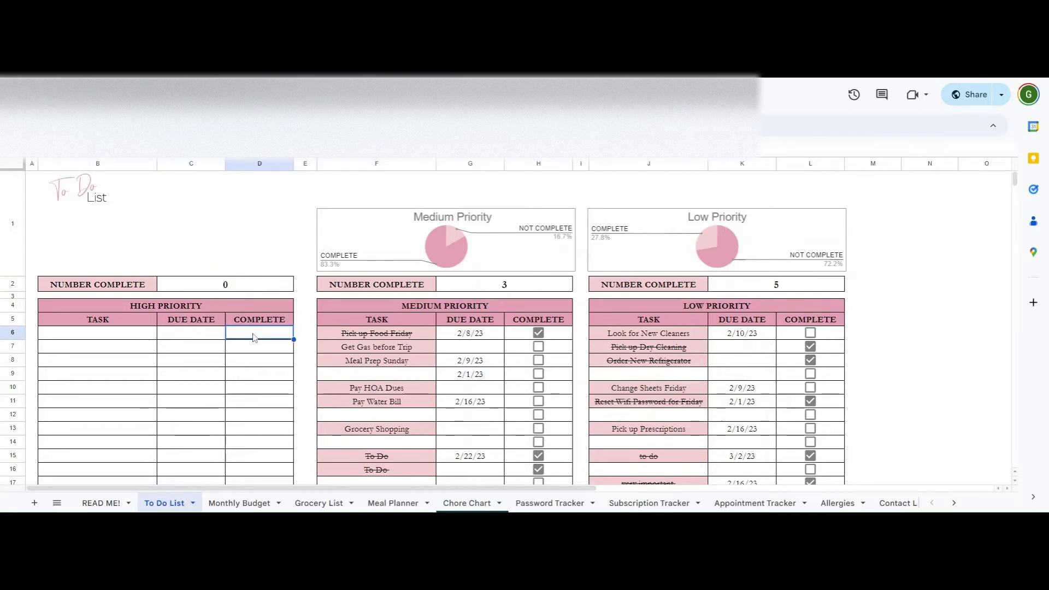
{"action": "type", "text": "X"}
{"action": "key", "text": "Return"}
{"action": "type", "text": "X"}
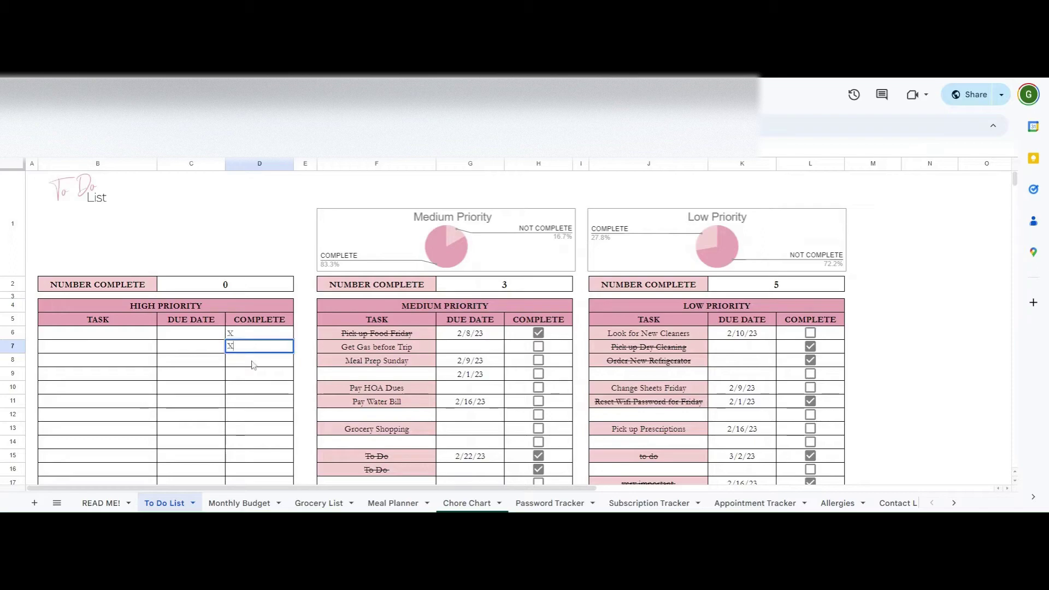
{"action": "key", "text": "Return"}
{"action": "type", "text": "X"}
{"action": "key", "text": "Return"}
Enter "Grocery Store" as the first task in the high-priority list, cell B6.
{"action": "left_click", "coordinate": [129, 340]}
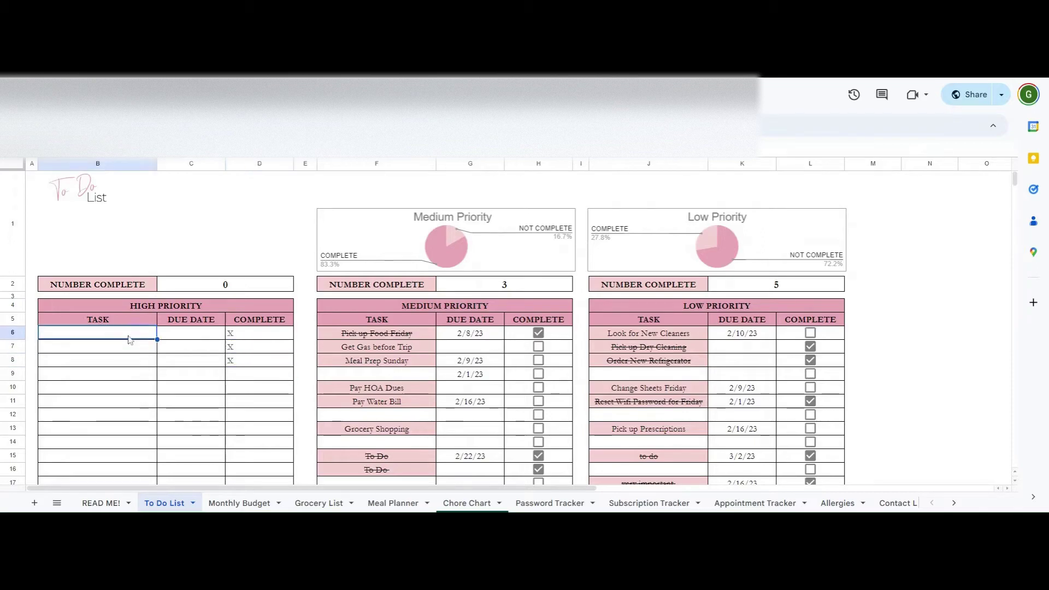
{"action": "type", "text": "Grocery Store"}
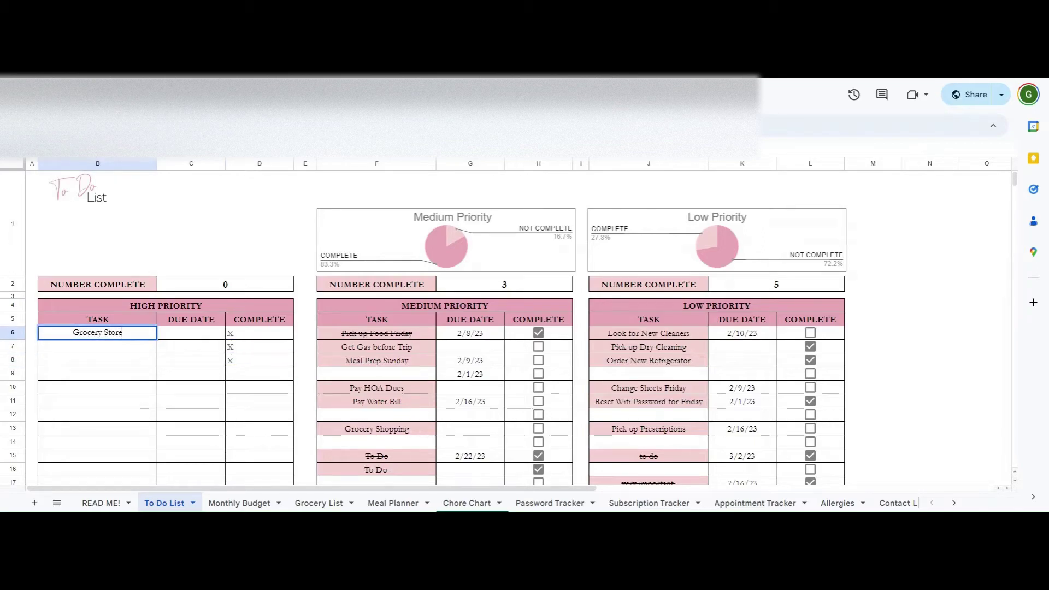
{"action": "key", "text": "Tab"}
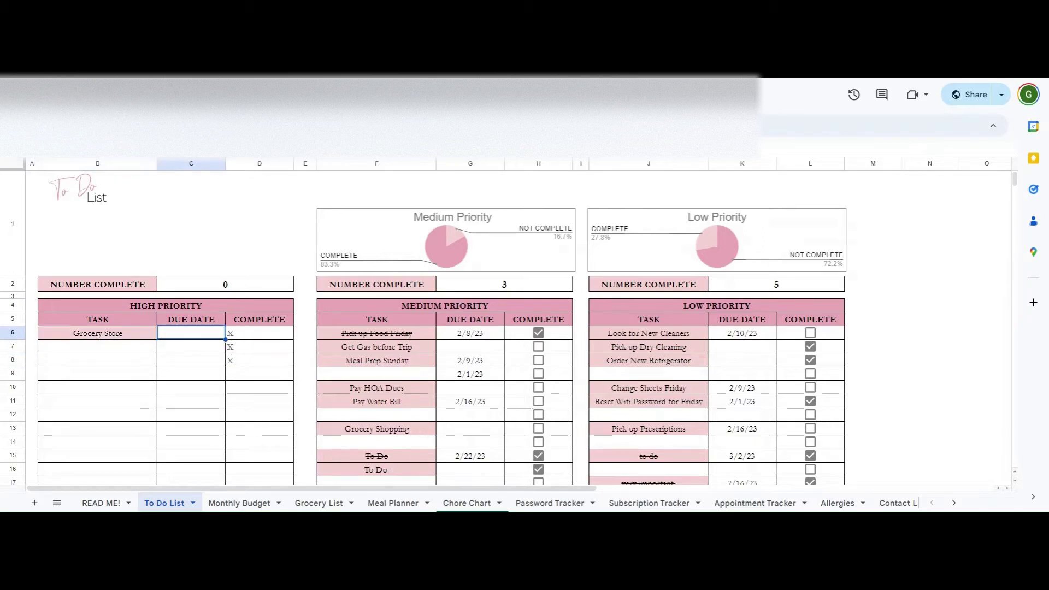
Review the total income, left to spend, total expenses and left to budget figures on the Monthly Budget sheet.
{"action": "left_click", "coordinate": [259, 504]}
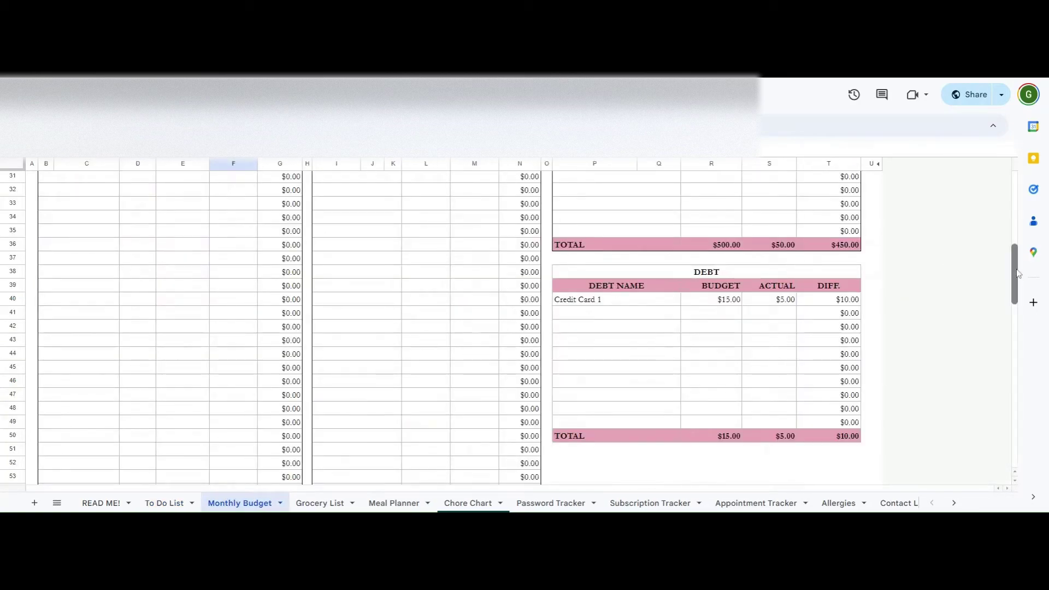
{"action": "left_click_drag", "start_coordinate": [1017, 272], "coordinate": [1021, 183]}
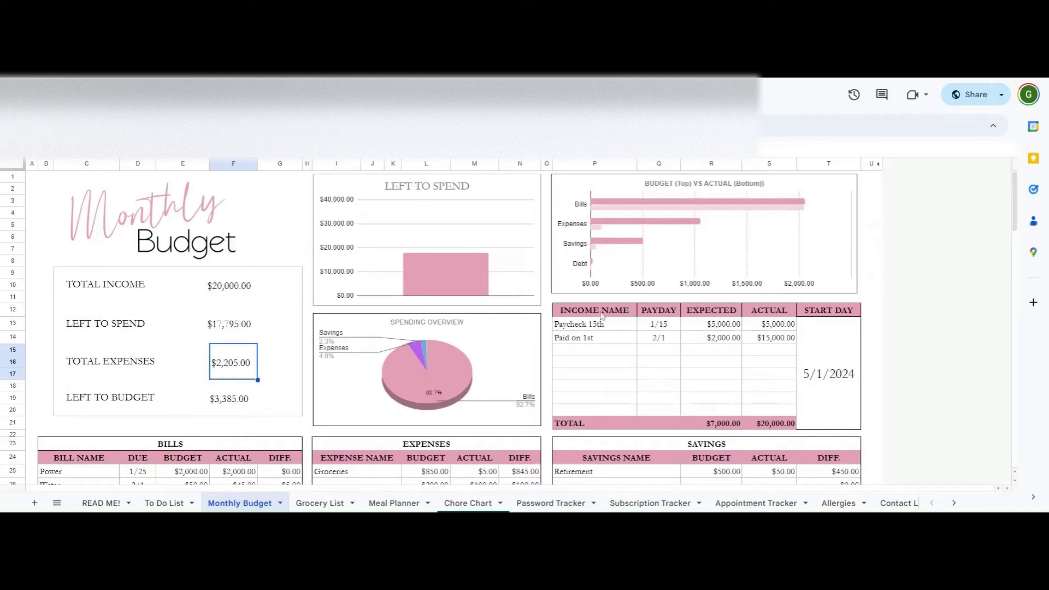
{"action": "left_click", "coordinate": [247, 287]}
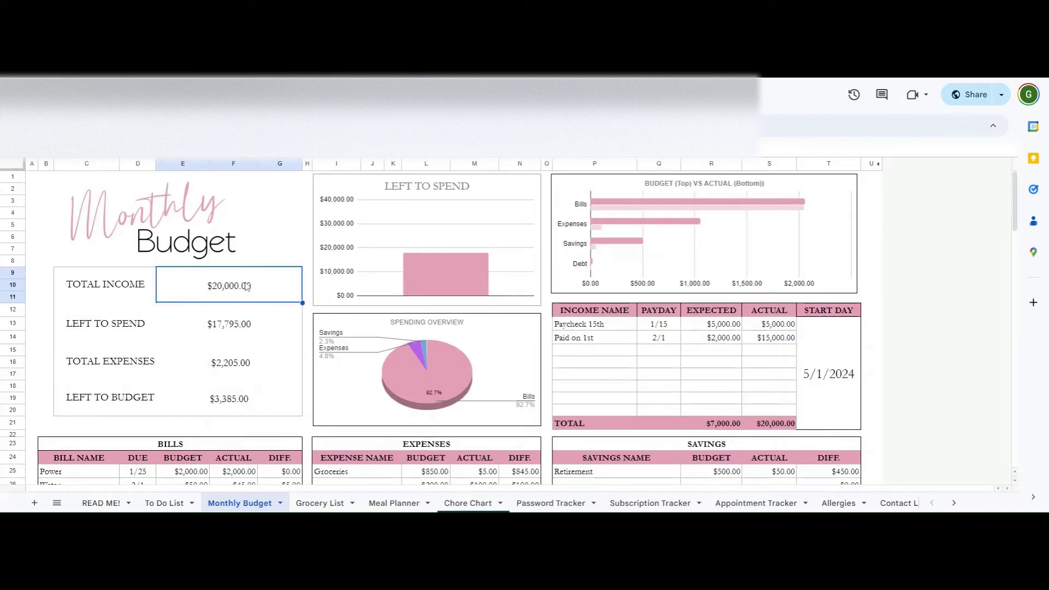
{"action": "left_click", "coordinate": [241, 327]}
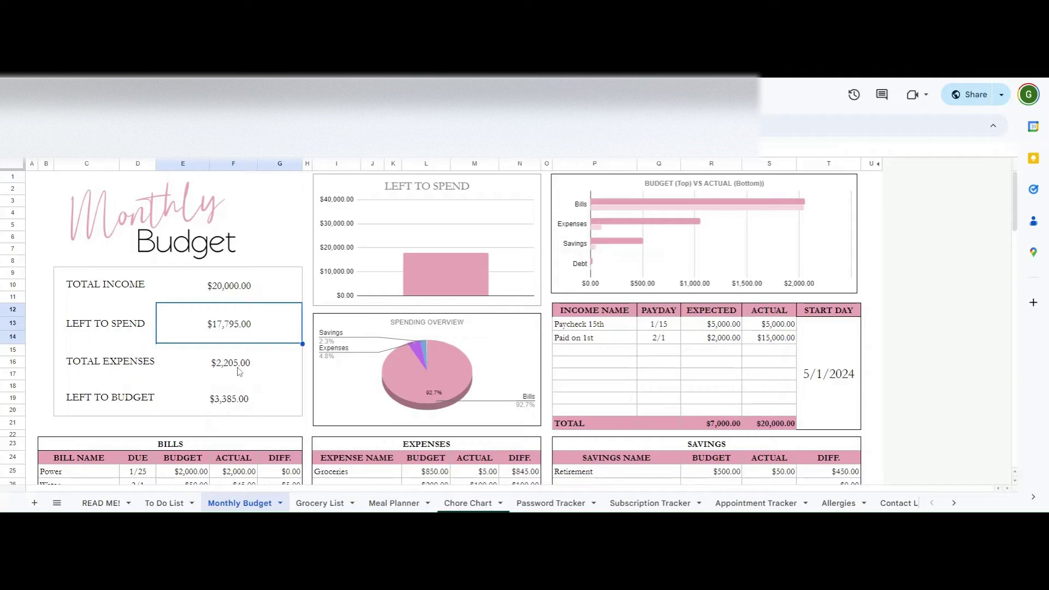
{"action": "left_click", "coordinate": [239, 371]}
{"action": "left_click", "coordinate": [248, 406]}
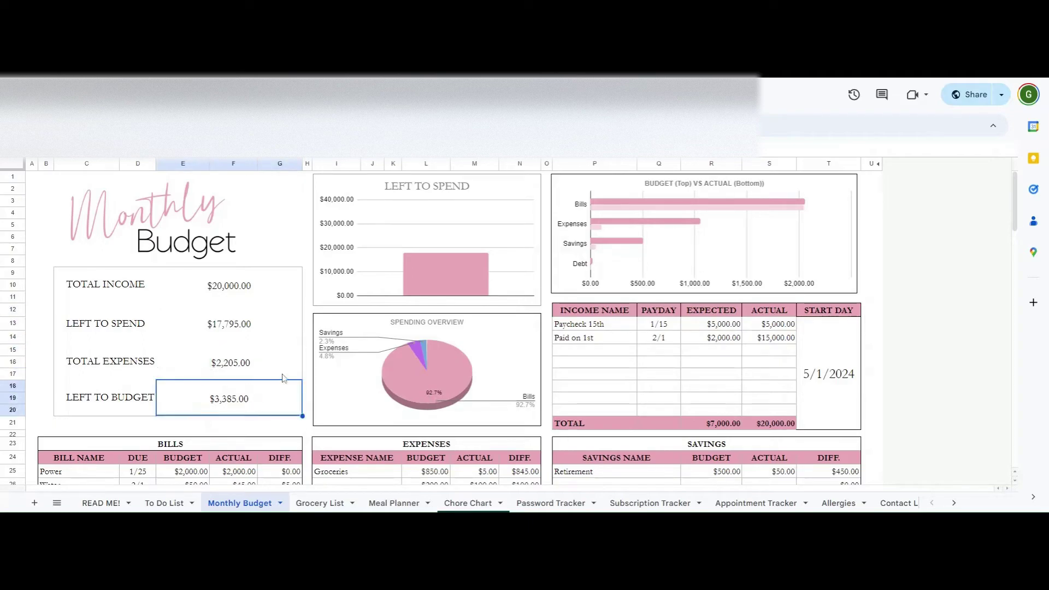
Examine the Left to Spend, Spending Overview and Budget vs Actual charts in the monthly budget.
{"action": "left_click", "coordinate": [418, 272]}
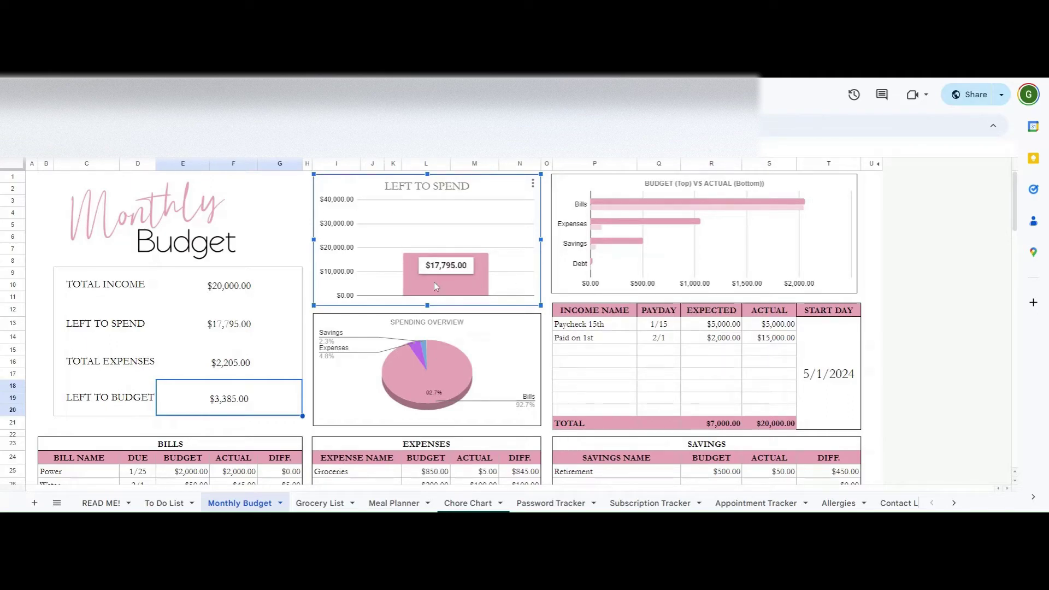
{"action": "left_click", "coordinate": [453, 370]}
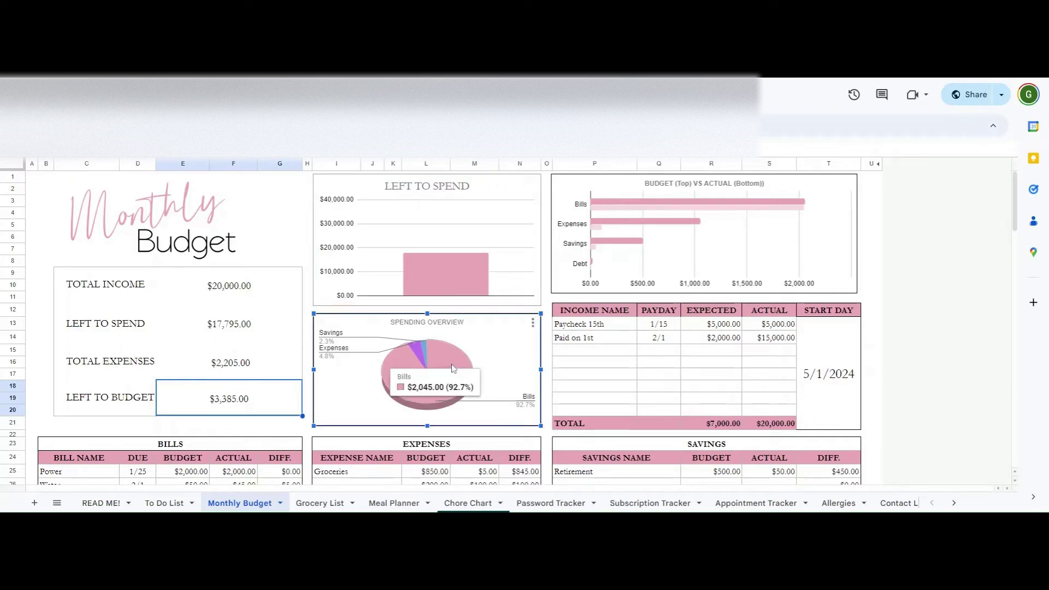
{"action": "left_click", "coordinate": [661, 203]}
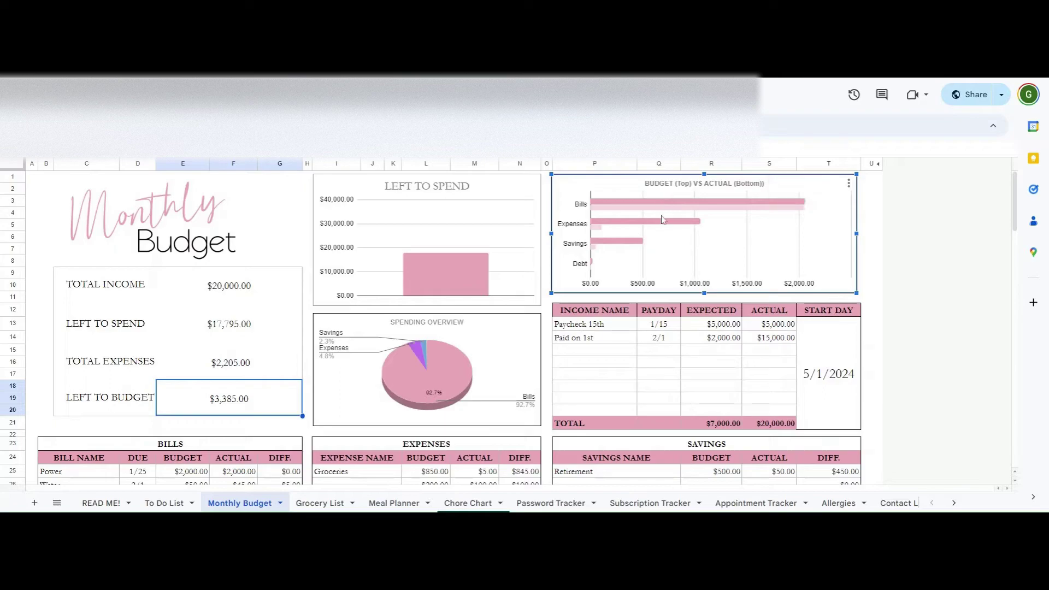
{"action": "left_click", "coordinate": [433, 275]}
{"action": "mouse_move", "coordinate": [433, 291]}
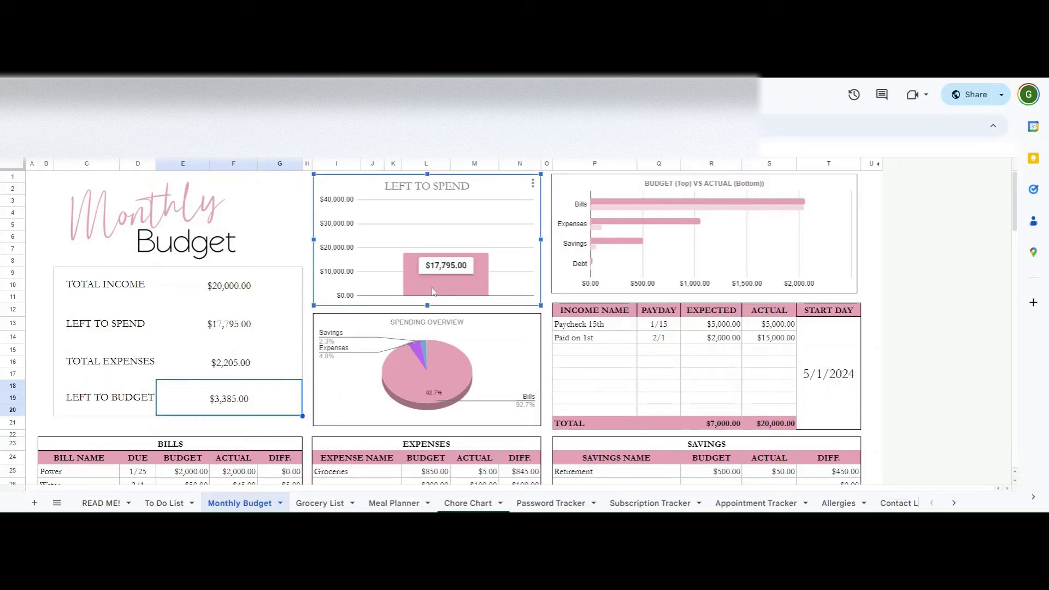
Inspect the Bills and Savings slices of the Spending Overview pie chart.
{"action": "left_click", "coordinate": [439, 383]}
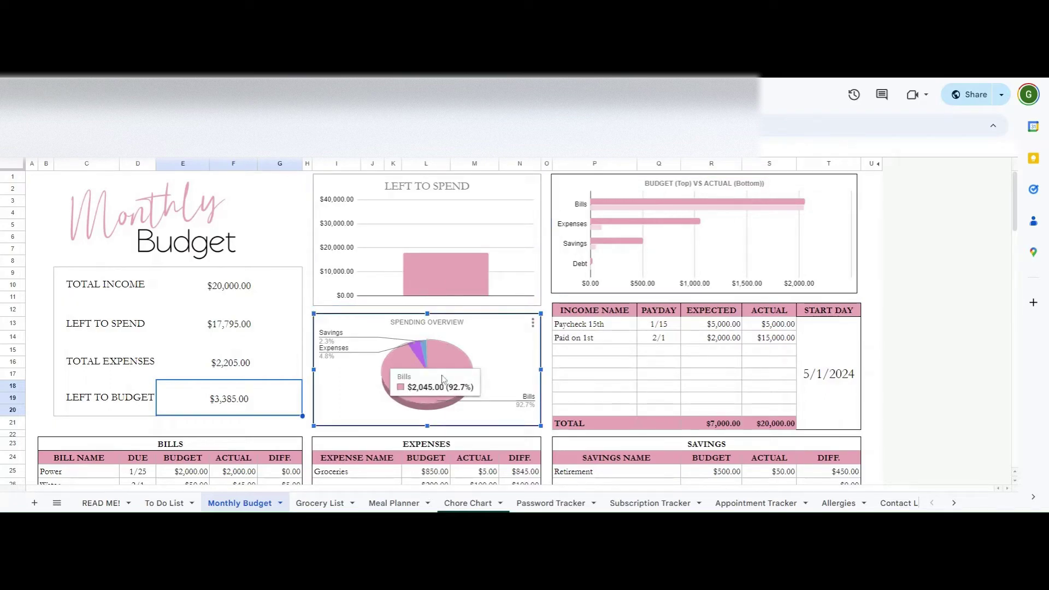
{"action": "mouse_move", "coordinate": [427, 354]}
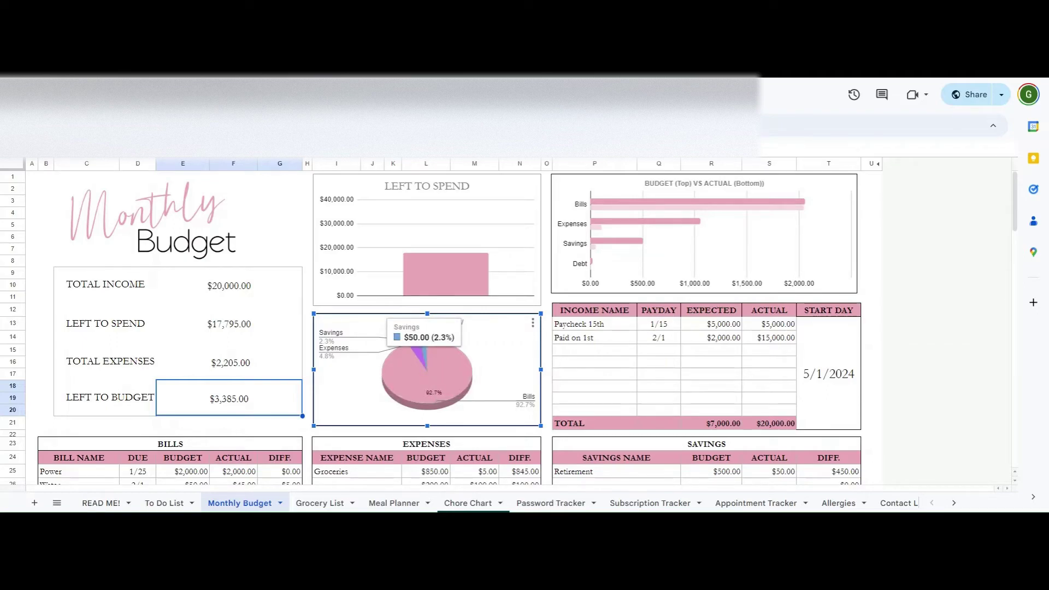
{"action": "mouse_move", "coordinate": [430, 382]}
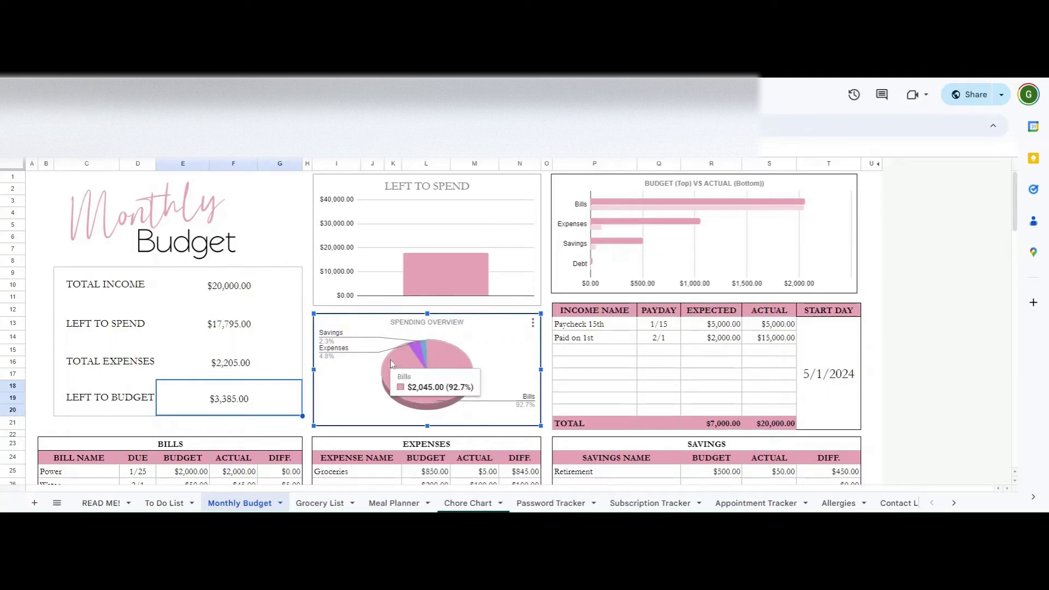
Add "Paid on 060124" as the third income name in row 15, with payday 6/1.
{"action": "left_click_drag", "start_coordinate": [601, 332], "coordinate": [765, 410]}
{"action": "left_click", "coordinate": [750, 401]}
{"action": "left_click", "coordinate": [569, 352]}
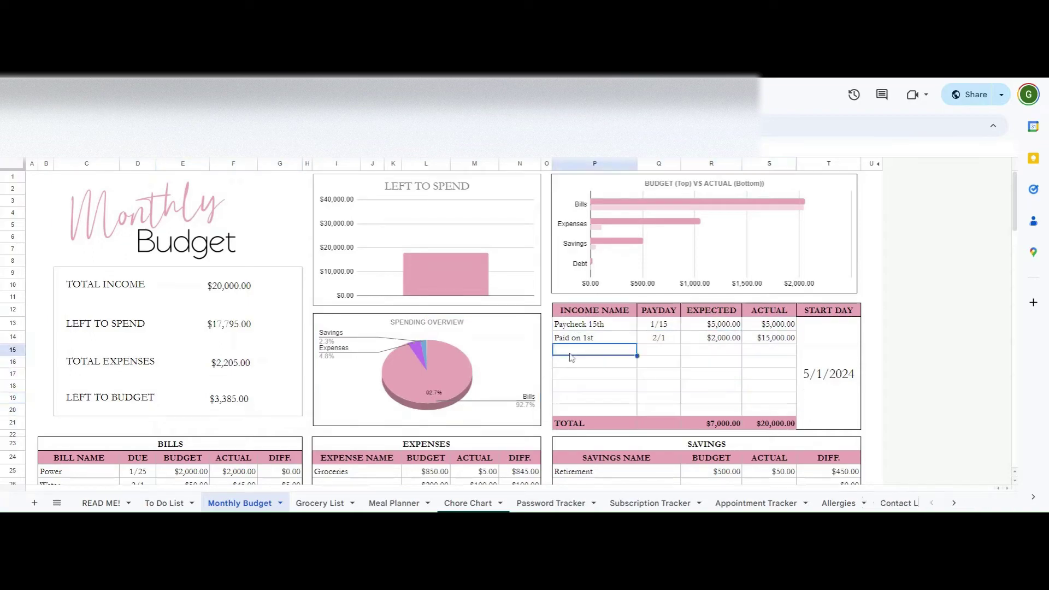
{"action": "type", "text": "Paid on "}
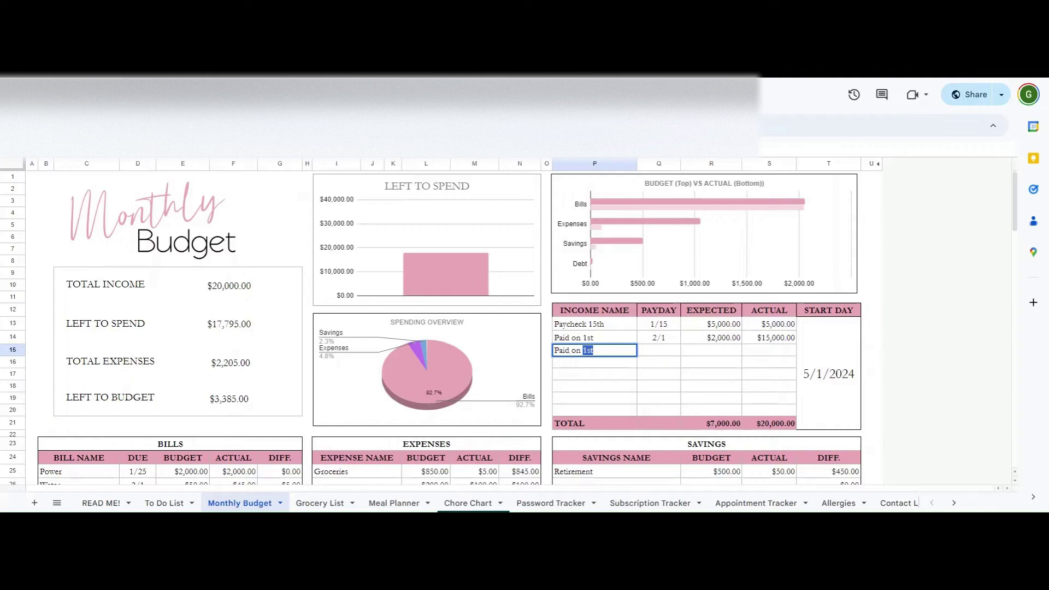
{"action": "type", "text": "060124"}
{"action": "key", "text": "Tab"}
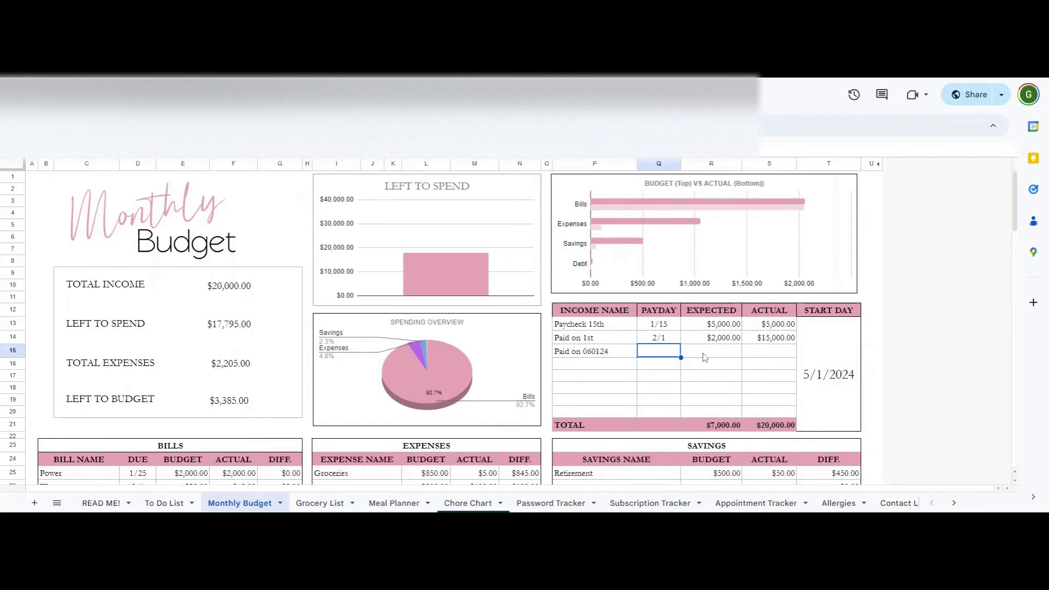
{"action": "type", "text": "6/1"}
{"action": "key", "text": "Tab"}
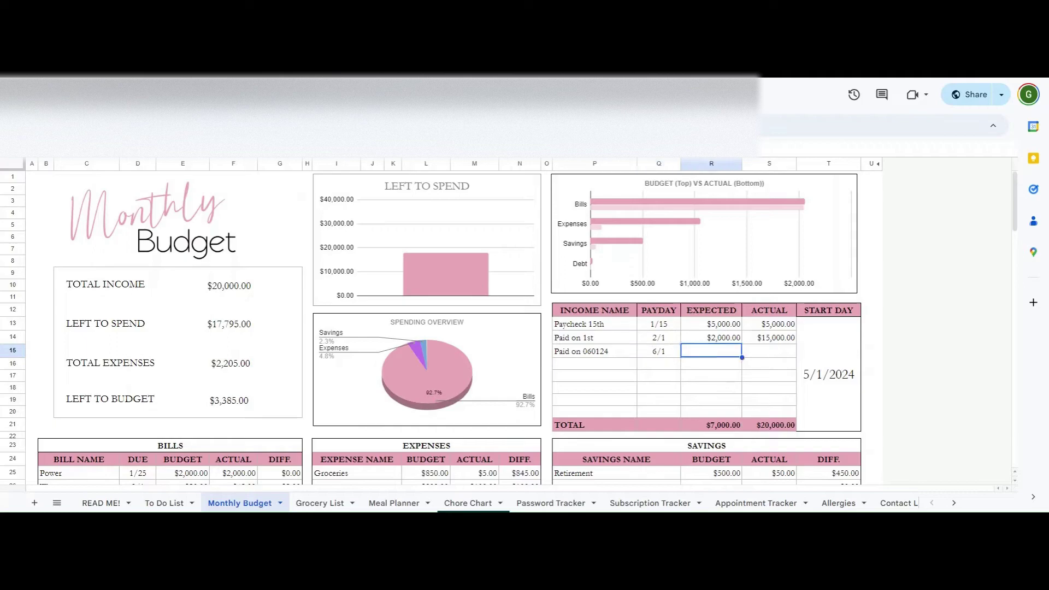
Enter $1,000 expected and $100 actual for the income in row 15.
{"action": "type", "text": "1000"}
{"action": "key", "text": "Tab"}
{"action": "type", "text": "10"}
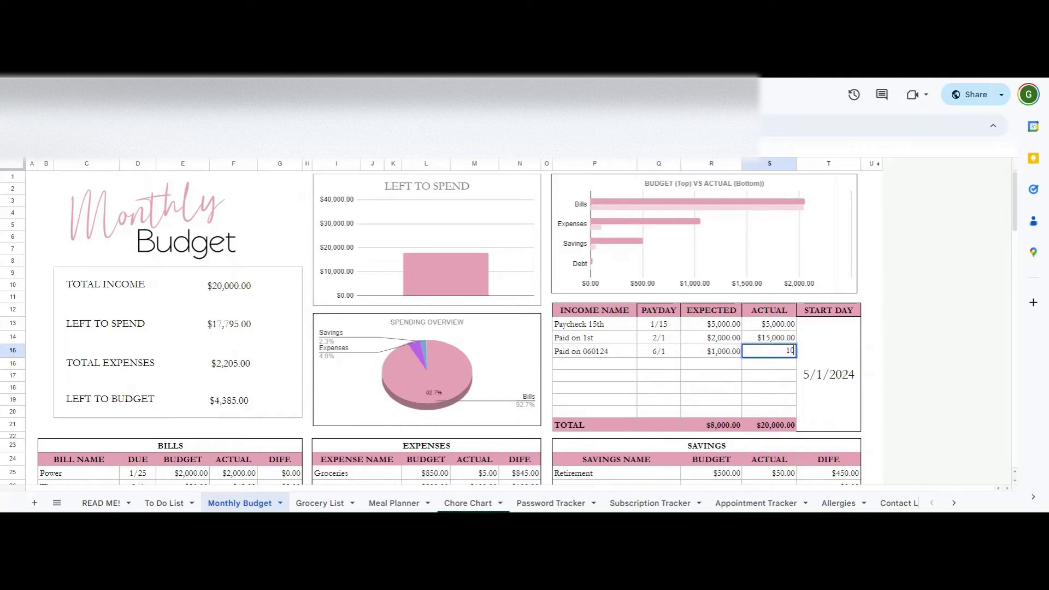
{"action": "key", "text": "Return"}
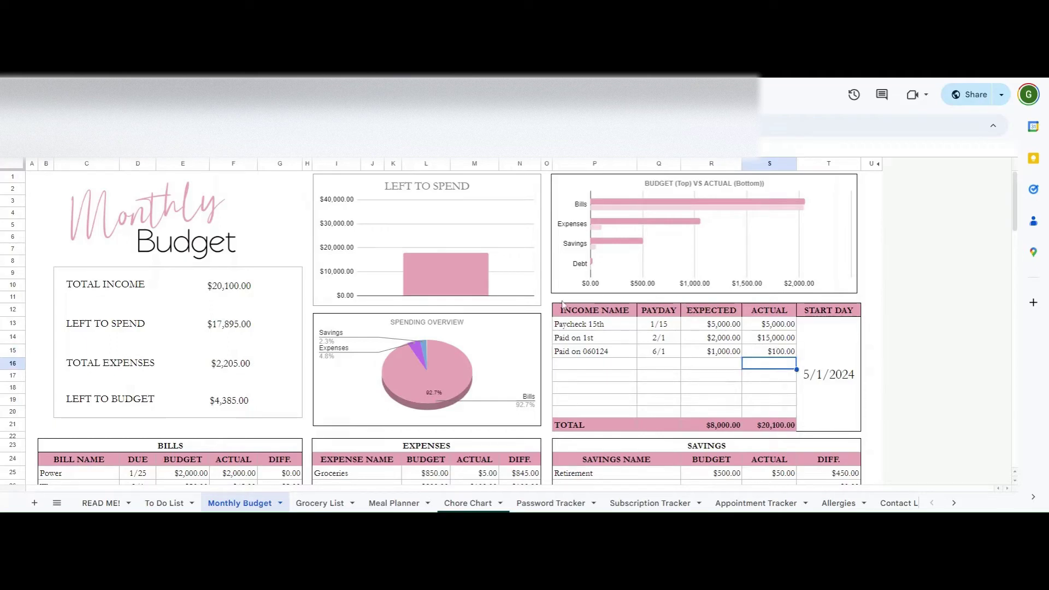
Compare the Actual income column and its total with the Total Income figure in the summary.
{"action": "left_click_drag", "start_coordinate": [763, 321], "coordinate": [763, 418]}
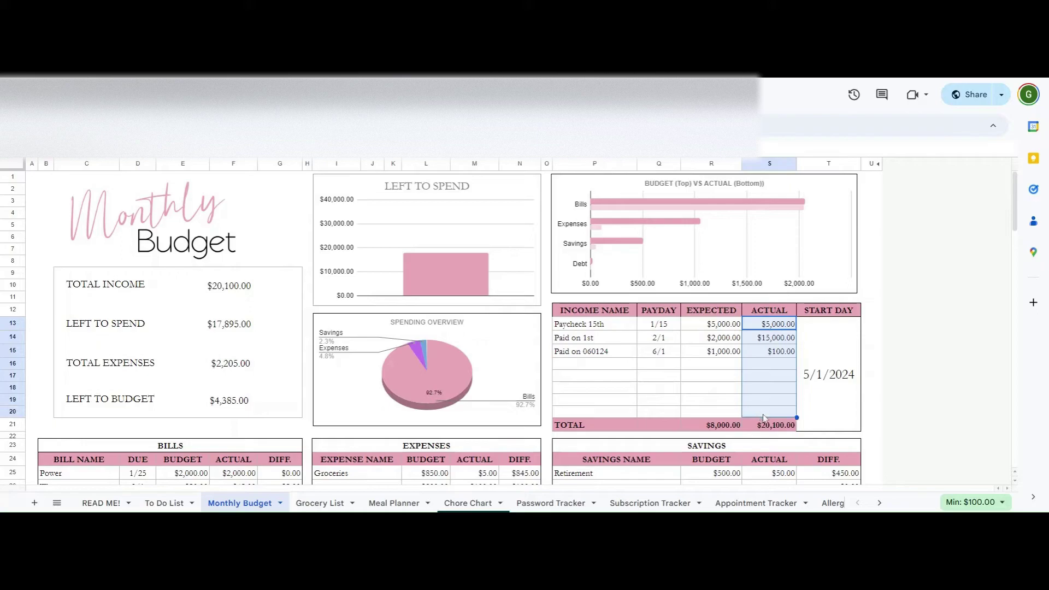
{"action": "left_click", "coordinate": [768, 425]}
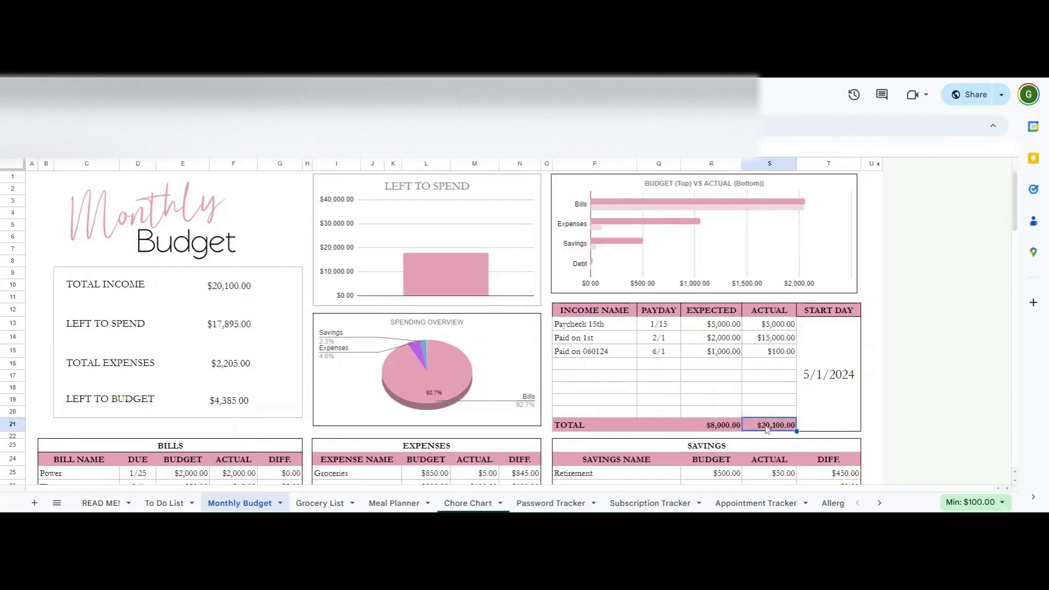
{"action": "left_click", "coordinate": [269, 285]}
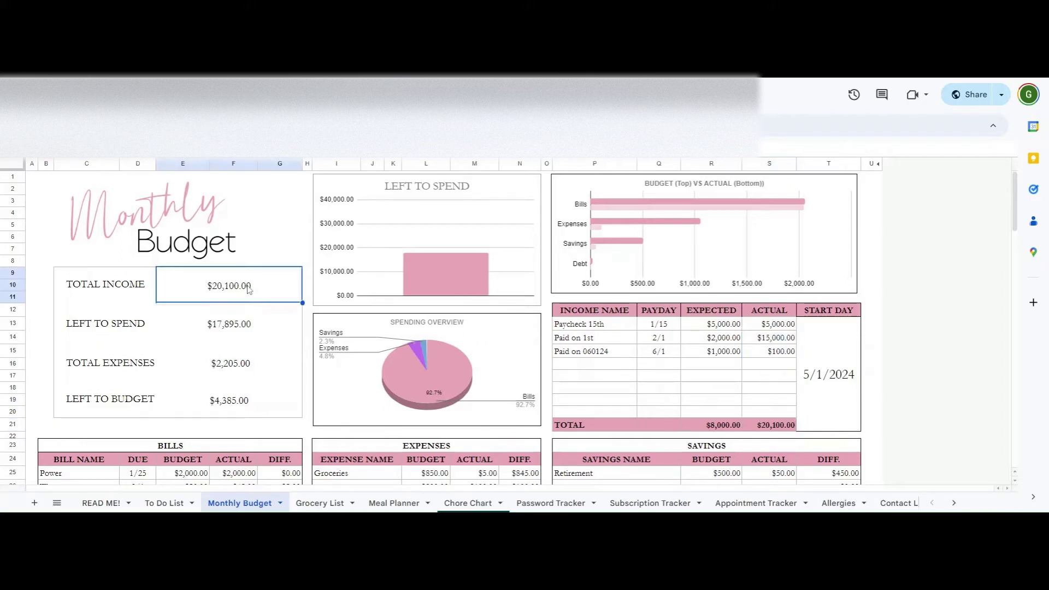
Set the budget's Start Day to 6/1/2024.
{"action": "double_click", "coordinate": [828, 373]}
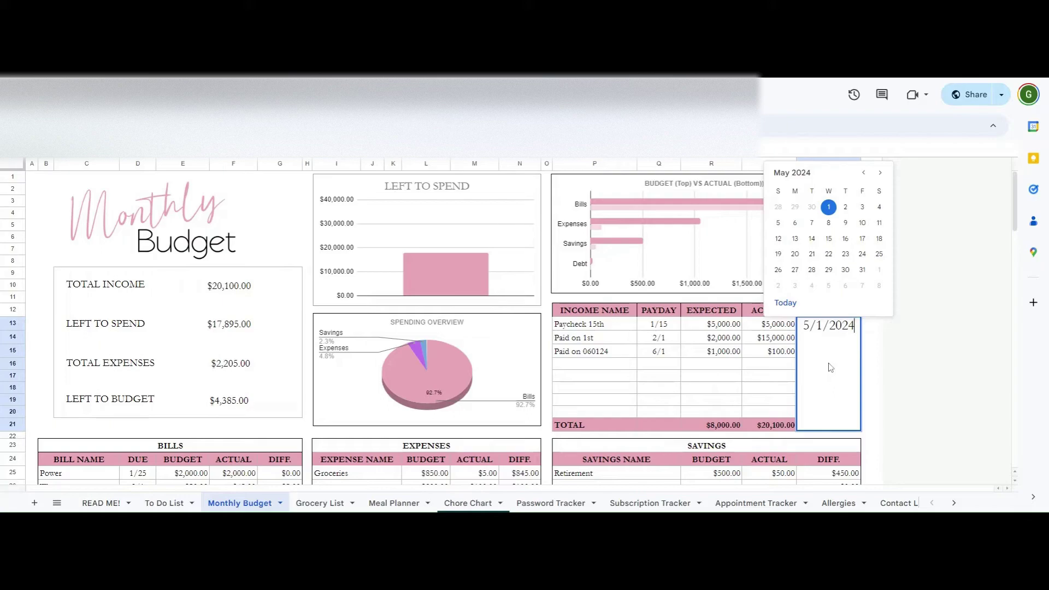
{"action": "left_click", "coordinate": [849, 254]}
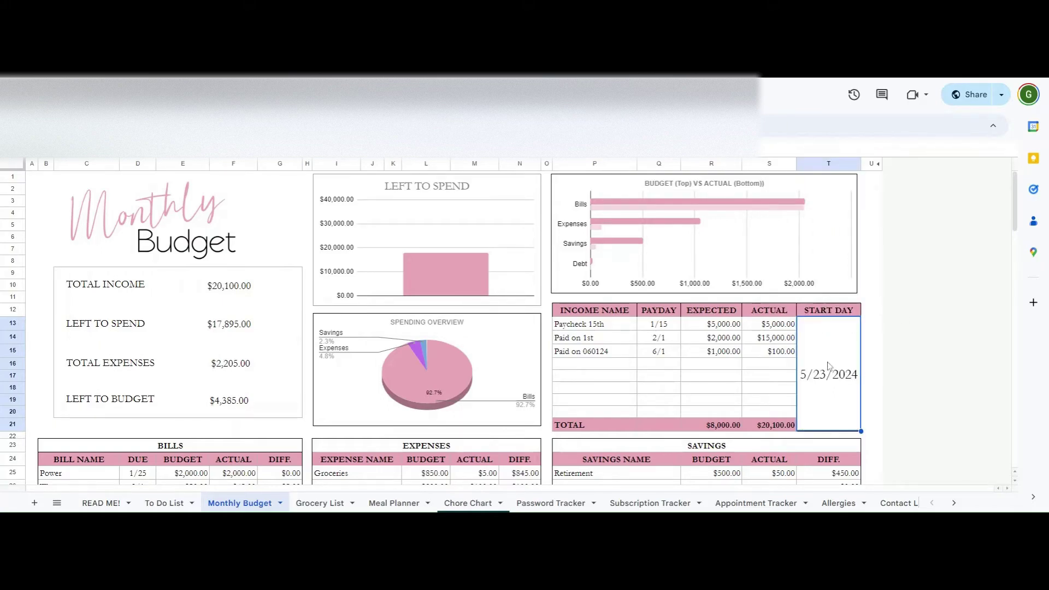
{"action": "left_click", "coordinate": [872, 375]}
{"action": "left_click", "coordinate": [853, 381]}
{"action": "type", "text": "6/1/2024"}
{"action": "key", "text": "Return"}
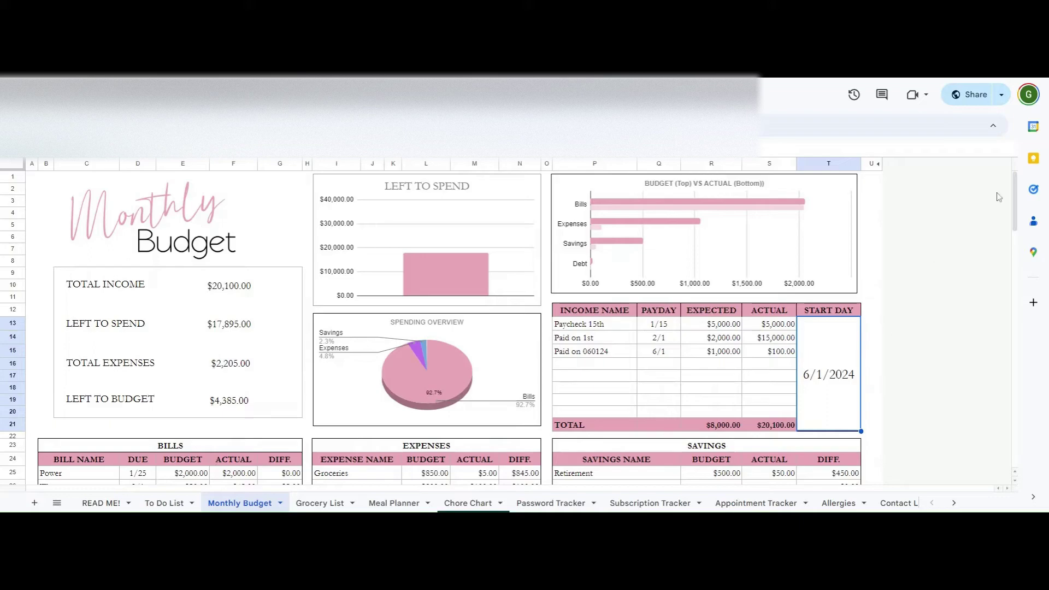
Look over the Bills, Expenses, Savings and Debt sections of the monthly budget.
{"action": "left_click_drag", "start_coordinate": [1014, 194], "coordinate": [1013, 230]}
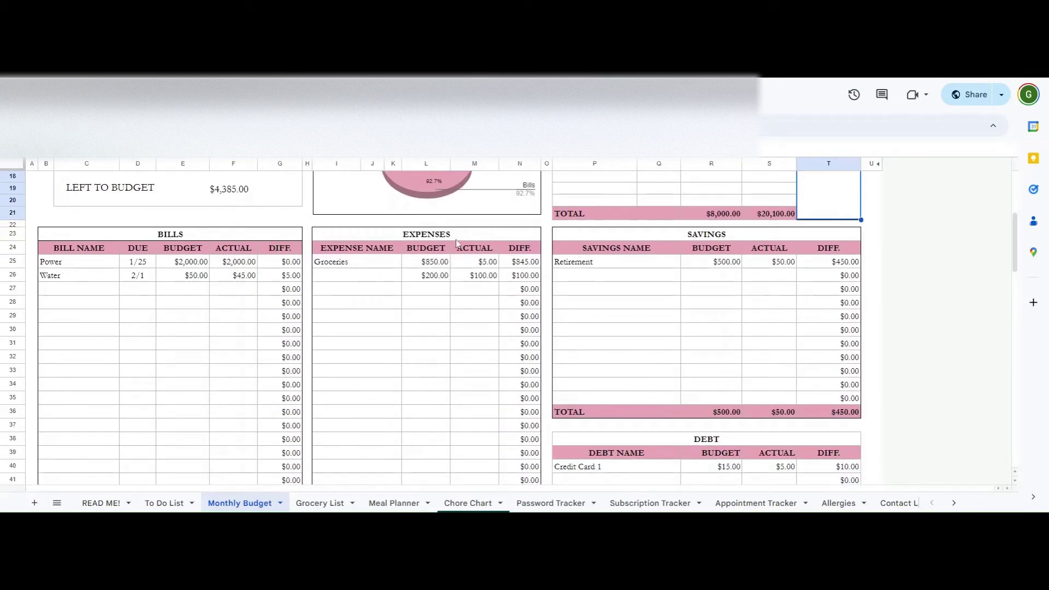
{"action": "left_click", "coordinate": [614, 233]}
{"action": "left_click", "coordinate": [713, 441]}
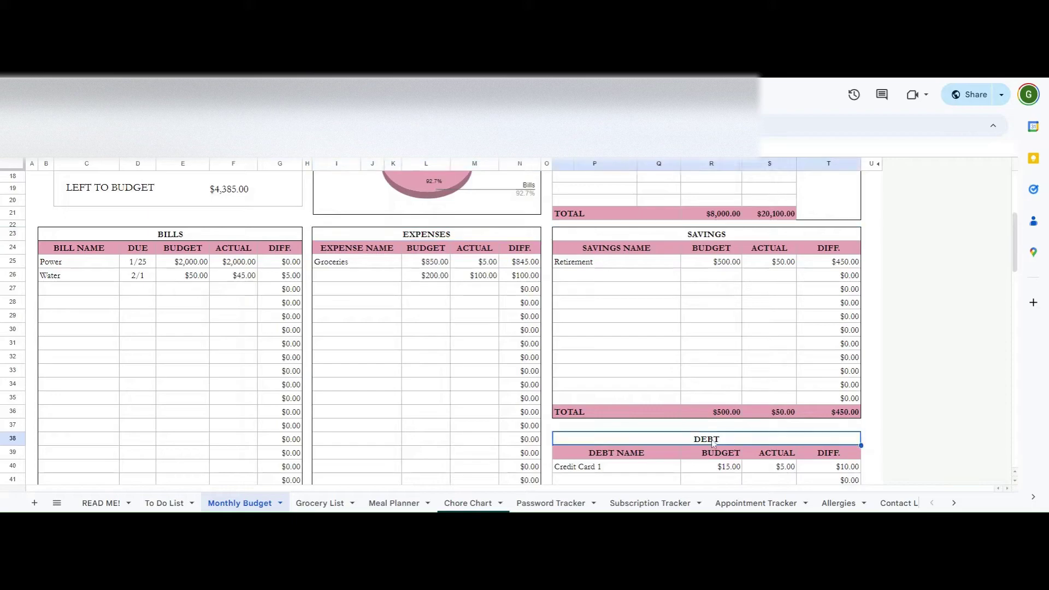
{"action": "mouse_move", "coordinate": [1014, 241]}
{"action": "left_mouse_down"}
{"action": "mouse_move", "coordinate": [1016, 281]}
{"action": "mouse_move", "coordinate": [1017, 246]}
{"action": "left_mouse_up"}
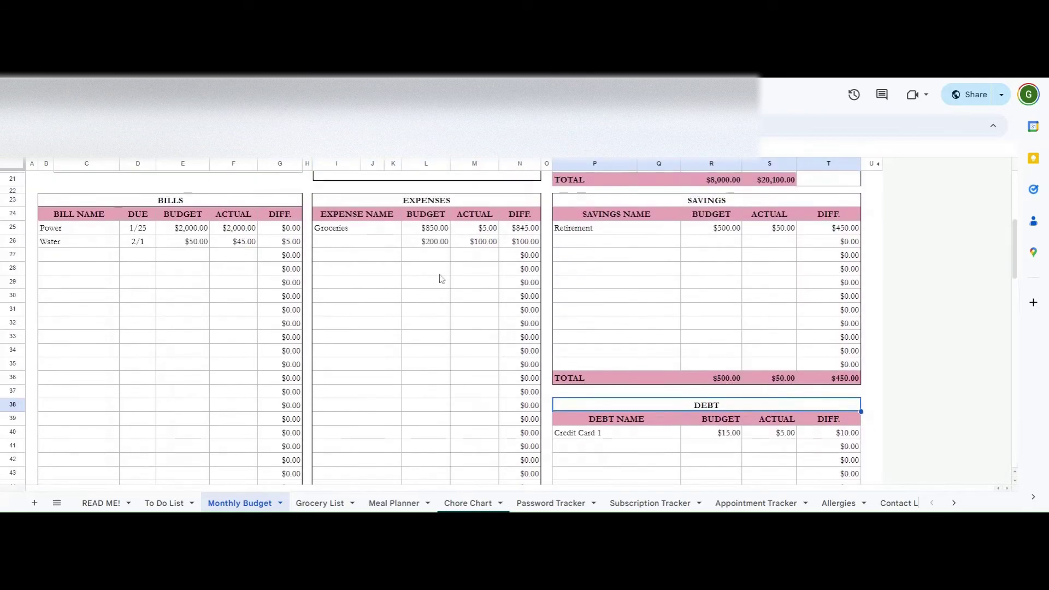
Add "Utilities" as the third bill in row 27, with due date 6/1.
{"action": "scroll", "coordinate": [441, 279], "scroll_direction": "up", "scroll_amount": 1}
{"action": "left_click", "coordinate": [64, 287]}
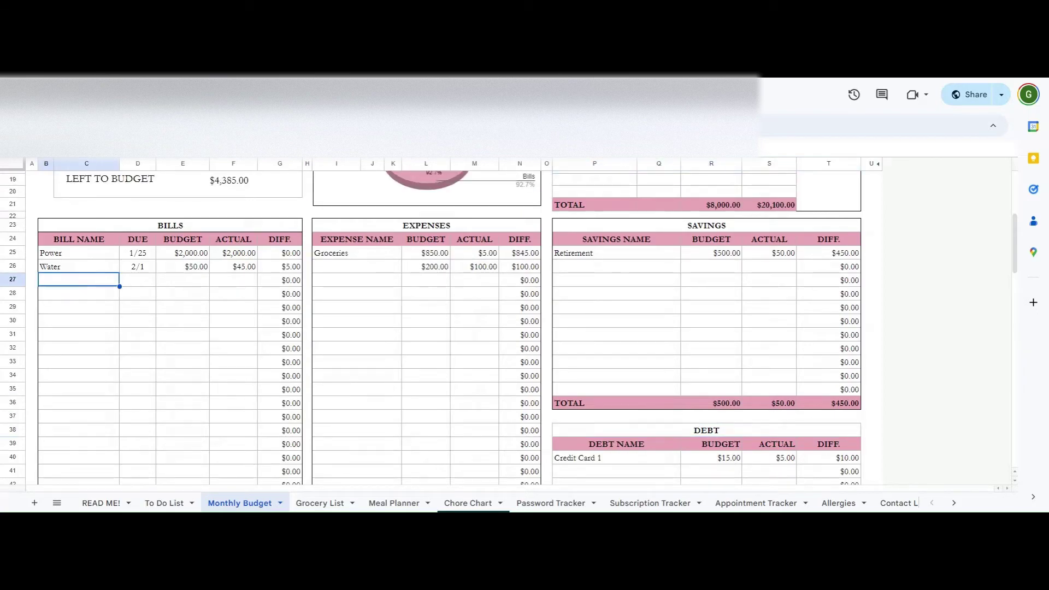
{"action": "type", "text": "Utilities"}
{"action": "key", "text": "Tab"}
{"action": "type", "text": "6/"}
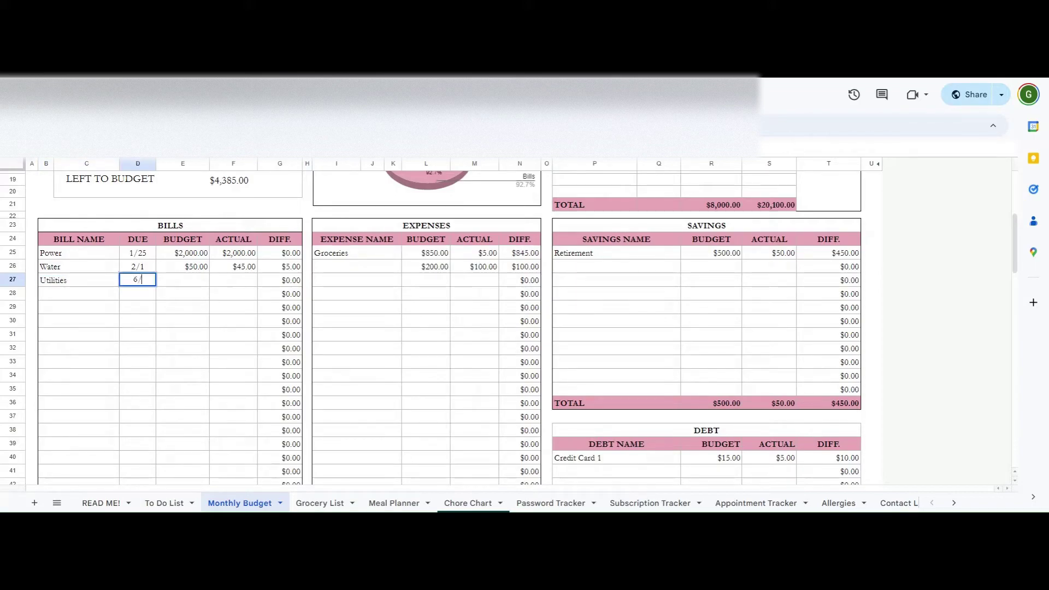
{"action": "key", "text": "Tab"}
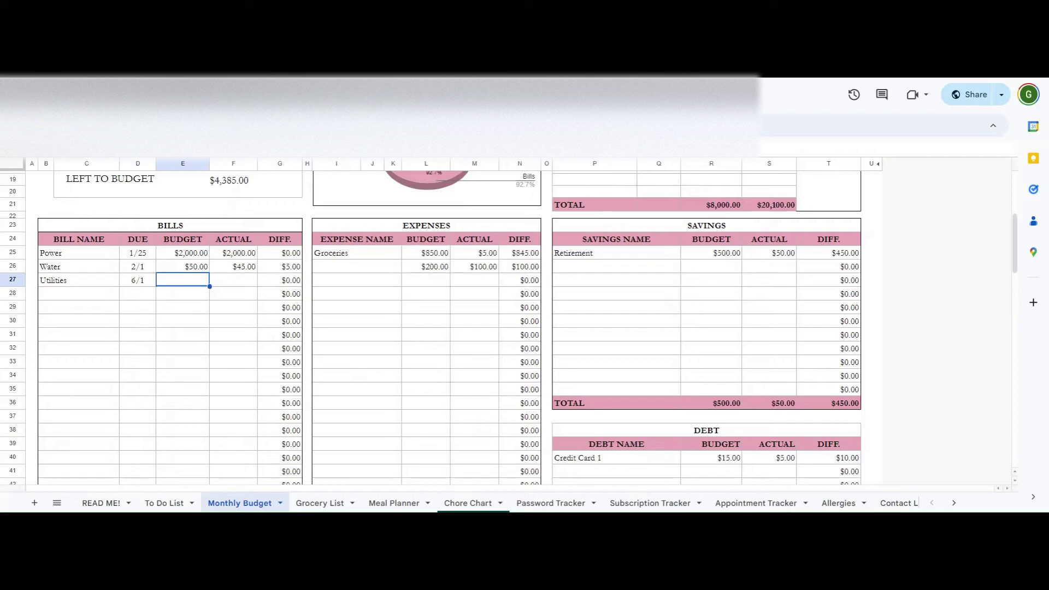
Set the Utilities bill's budget to $100 and its actual amount to $1.
{"action": "type", "text": "100"}
{"action": "key", "text": "Tab"}
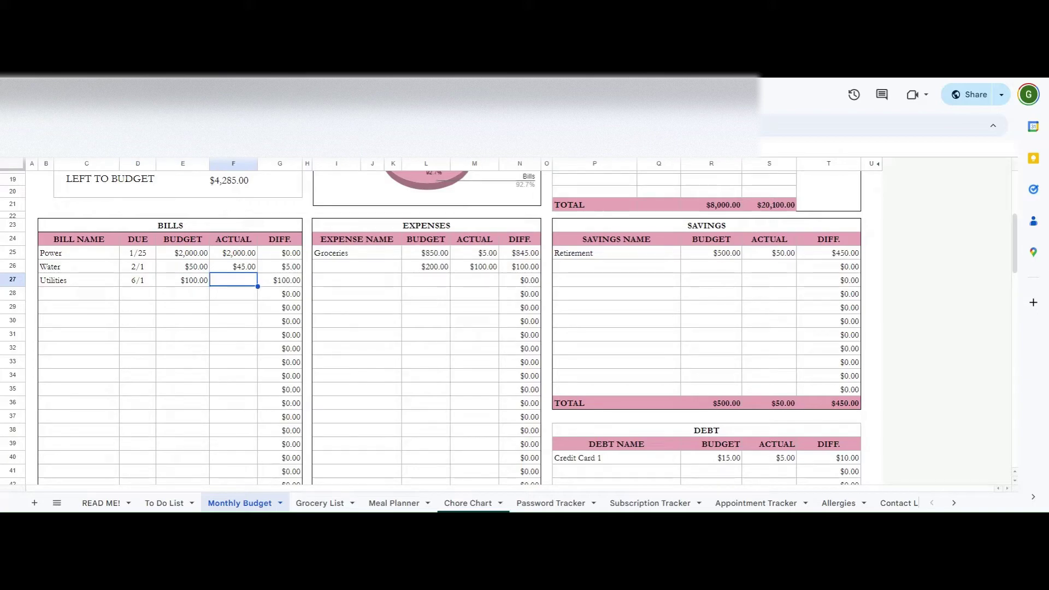
{"action": "type", "text": "1"}
{"action": "key", "text": "Return"}
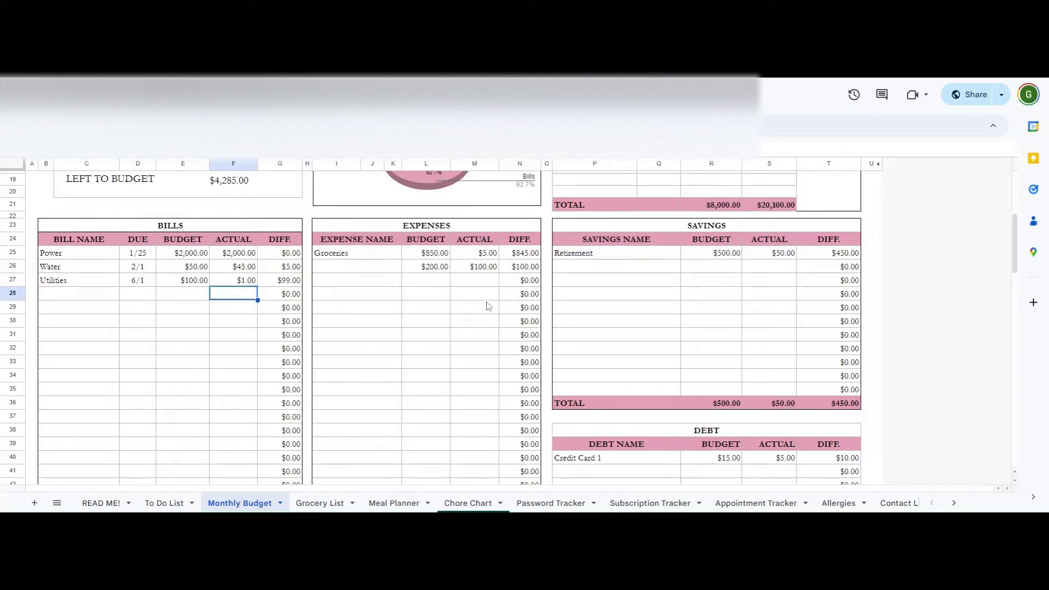
Check the Actual, Budget and Diff. totals in row 55 against the entries in the Bills table.
{"action": "mouse_move", "coordinate": [1013, 223]}
{"action": "left_mouse_down"}
{"action": "mouse_move", "coordinate": [1012, 274]}
{"action": "mouse_move", "coordinate": [1012, 231]}
{"action": "left_mouse_up"}
{"action": "left_click_drag", "start_coordinate": [251, 221], "coordinate": [248, 488]}
{"action": "scroll", "coordinate": [240, 442], "scroll_direction": "down", "scroll_amount": 3}
{"action": "left_click", "coordinate": [235, 426]}
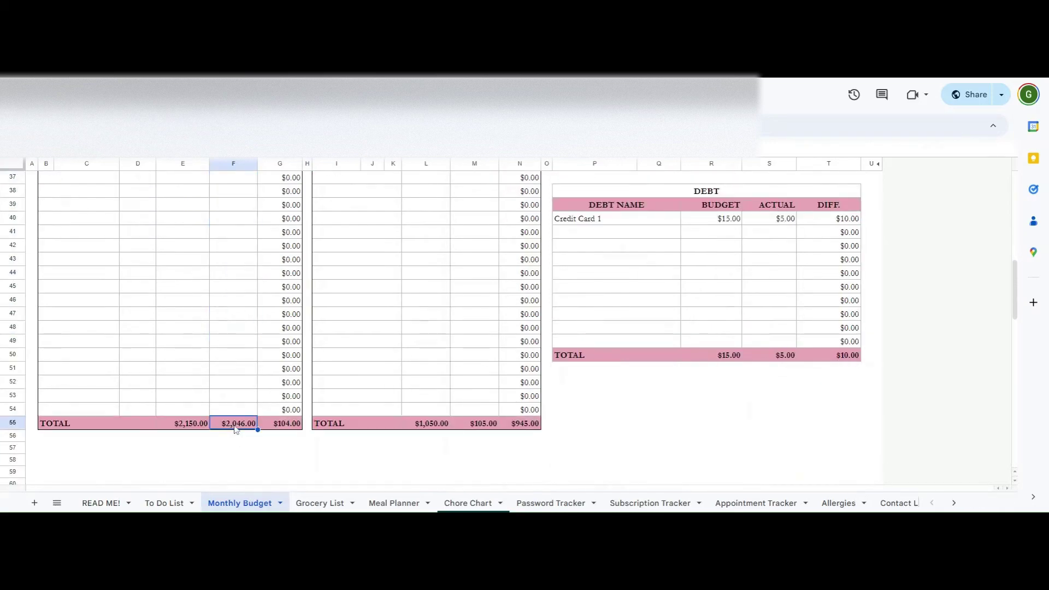
{"action": "scroll", "coordinate": [234, 425], "scroll_direction": "up", "scroll_amount": 3}
{"action": "scroll", "coordinate": [235, 429], "scroll_direction": "up", "scroll_amount": 5}
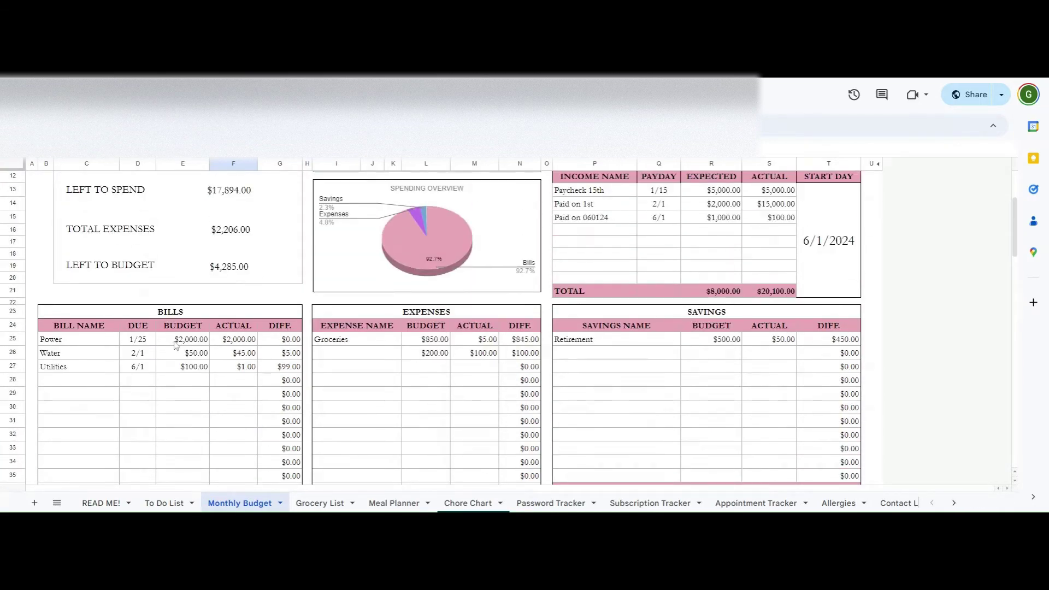
{"action": "left_click", "coordinate": [175, 343]}
{"action": "scroll", "coordinate": [178, 379], "scroll_direction": "down", "scroll_amount": 8}
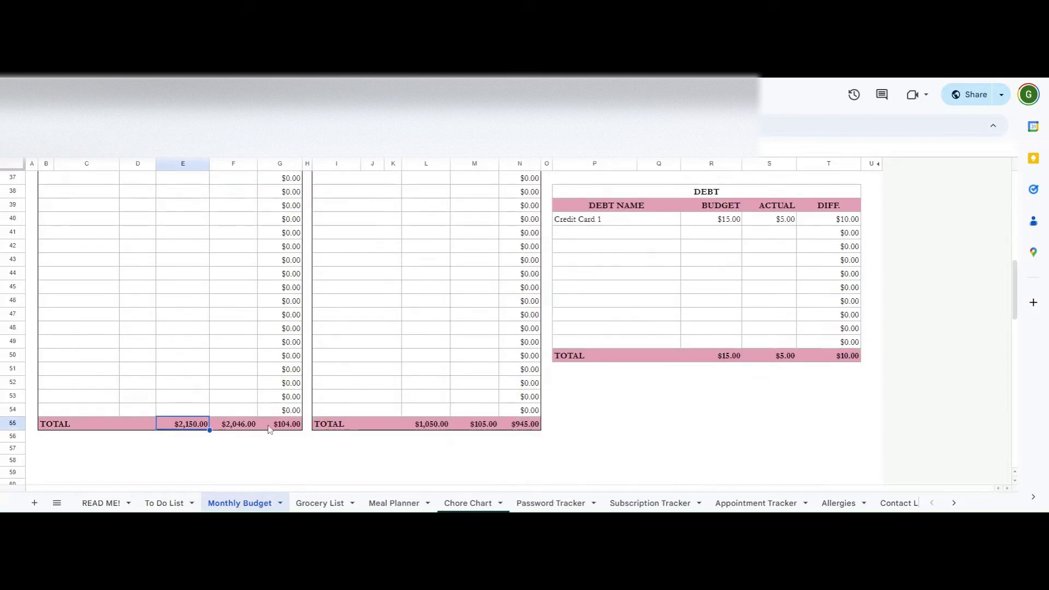
{"action": "left_click", "coordinate": [280, 425]}
{"action": "scroll", "coordinate": [280, 428], "scroll_direction": "up", "scroll_amount": 7}
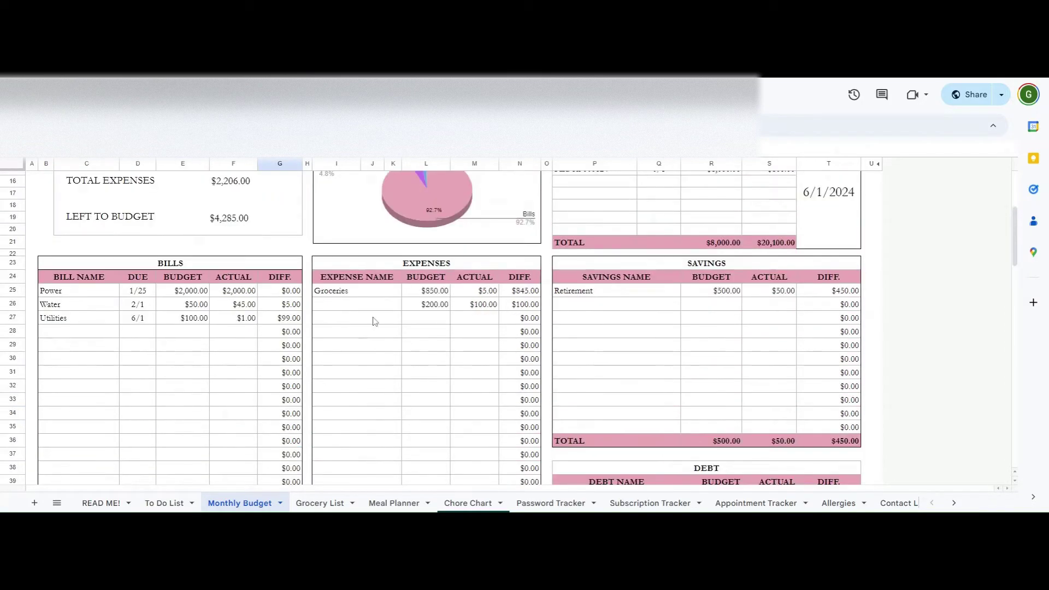
Review the Groceries expense, the Retirement savings entry and the Debt table.
{"action": "left_click", "coordinate": [360, 294]}
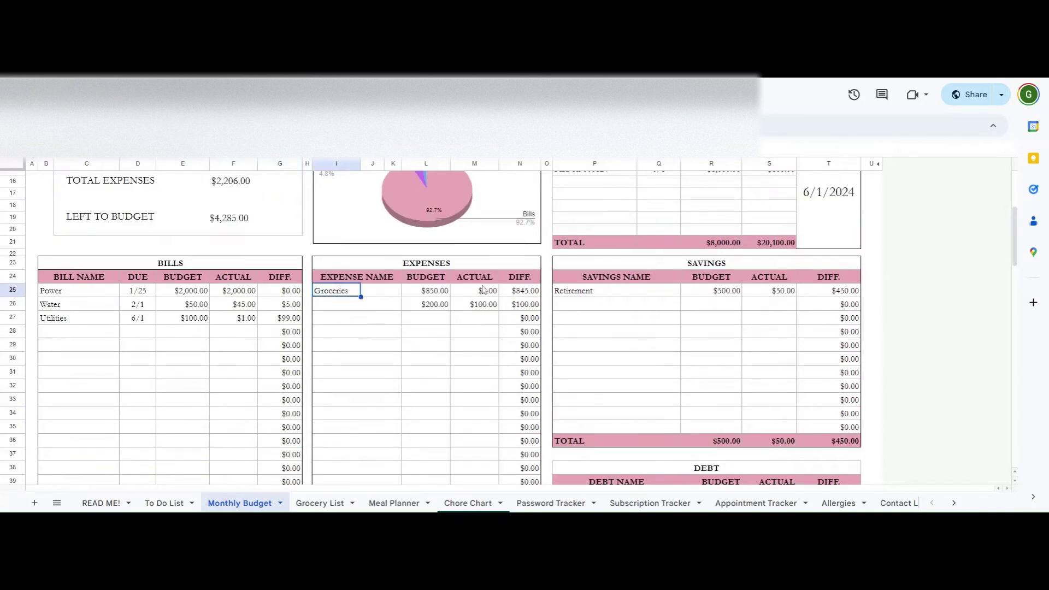
{"action": "left_click", "coordinate": [661, 295]}
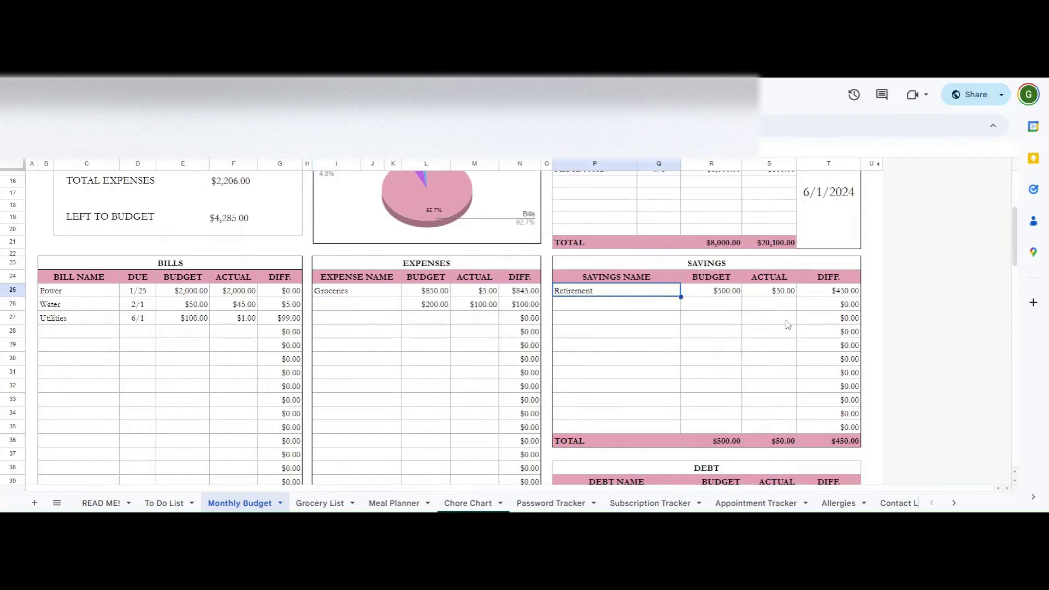
{"action": "scroll", "coordinate": [761, 351], "scroll_direction": "down", "scroll_amount": 5}
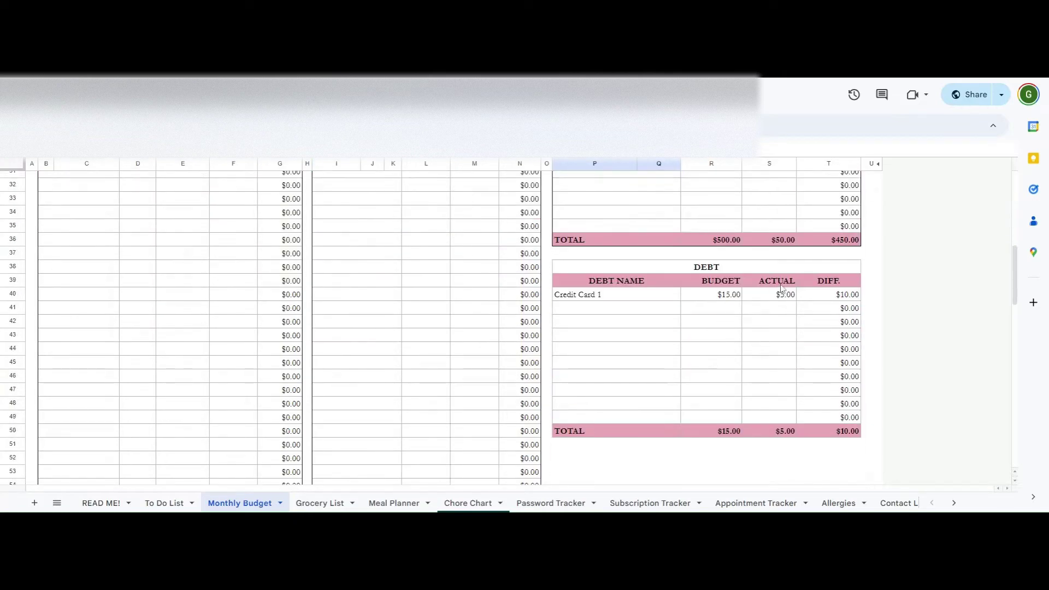
{"action": "left_click", "coordinate": [626, 285]}
{"action": "scroll", "coordinate": [637, 311], "scroll_direction": "up", "scroll_amount": 1}
{"action": "scroll", "coordinate": [679, 306], "scroll_direction": "down", "scroll_amount": 1}
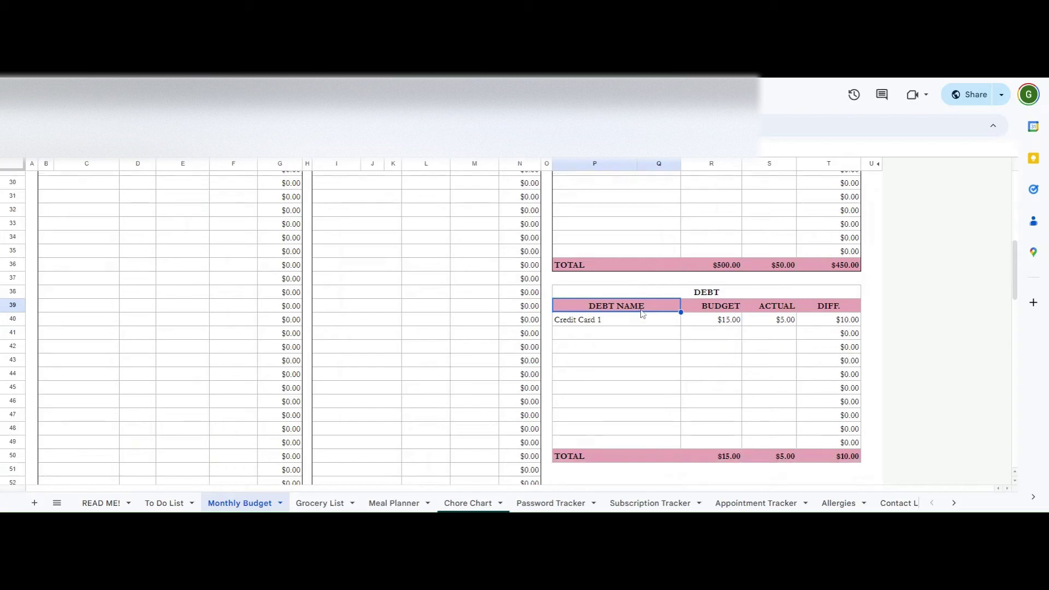
Select the Actual totals of Debt, Savings, Expenses and Bills together and display the selection's calculation options, including the sum.
{"action": "left_click", "coordinate": [773, 458]}
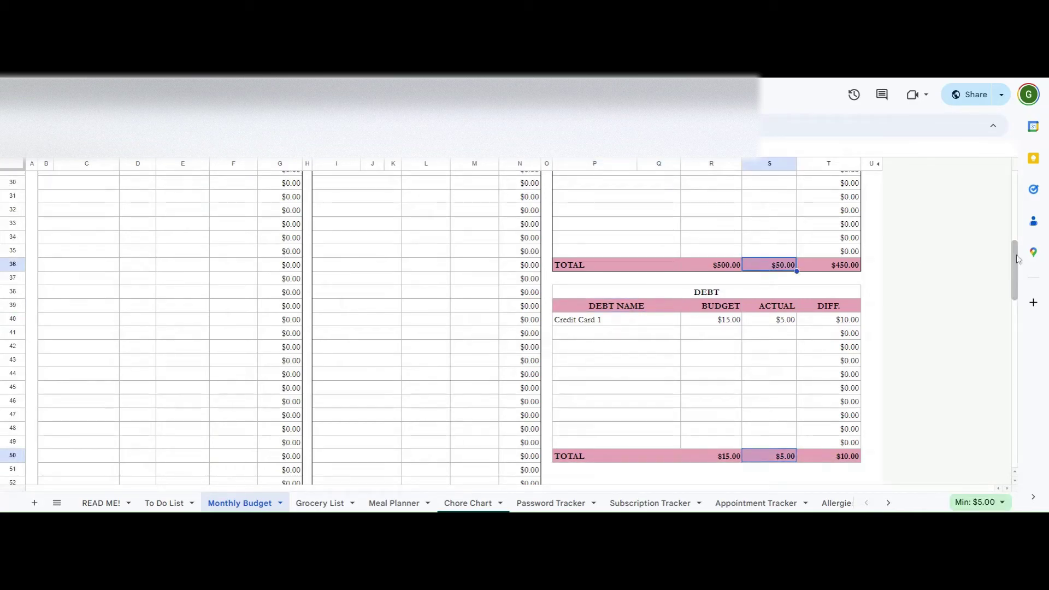
{"action": "scroll", "coordinate": [1006, 303], "scroll_direction": "down", "scroll_amount": 5}
{"action": "left_click", "coordinate": [494, 302], "text": "ctrl"}
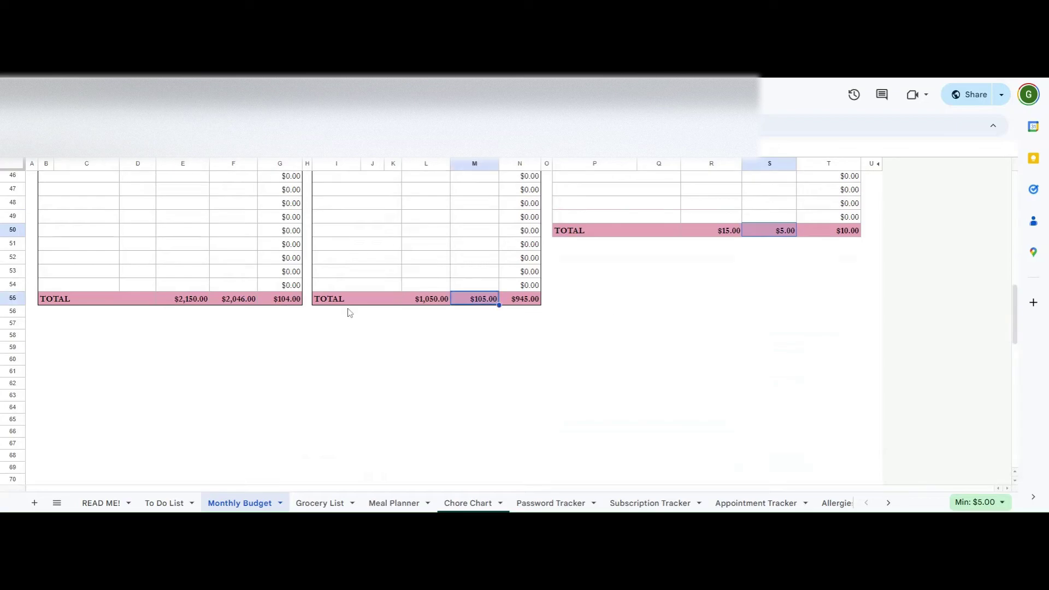
{"action": "left_click", "coordinate": [254, 300], "text": "ctrl"}
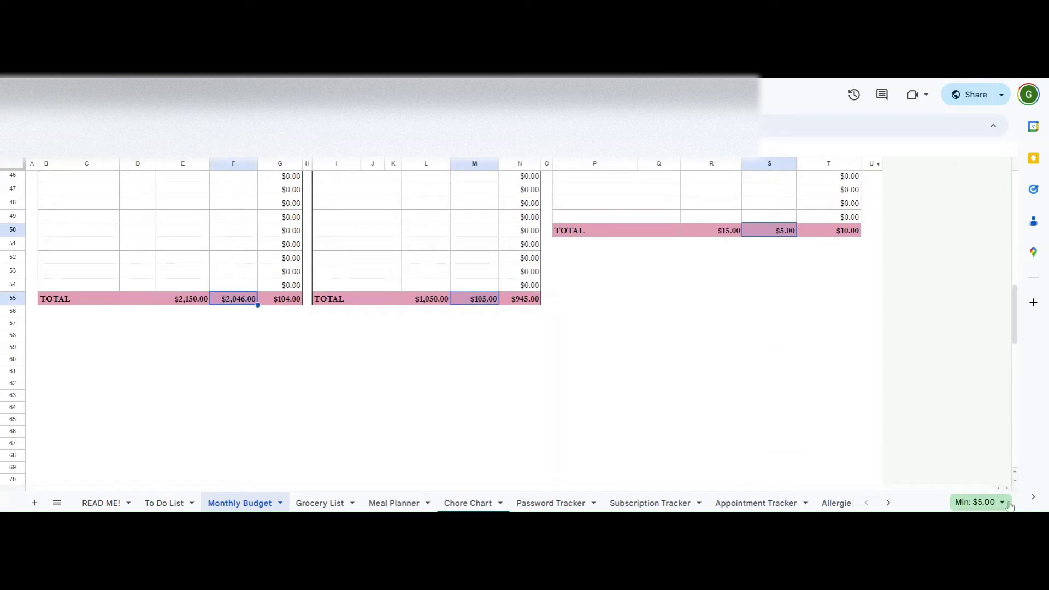
{"action": "left_click", "coordinate": [978, 501]}
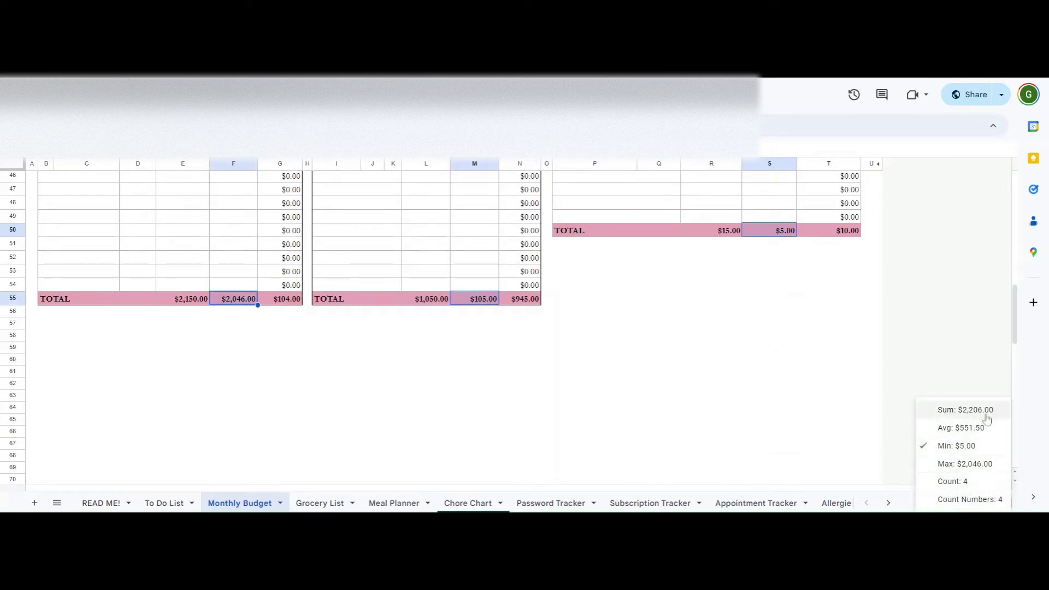
Check the Total Expenses figure and display the combined sum of the Budget amounts entered under Bills, Expenses, Savings and Debt.
{"action": "left_click_drag", "start_coordinate": [1015, 319], "coordinate": [1007, 218]}
{"action": "left_click", "coordinate": [230, 335]}
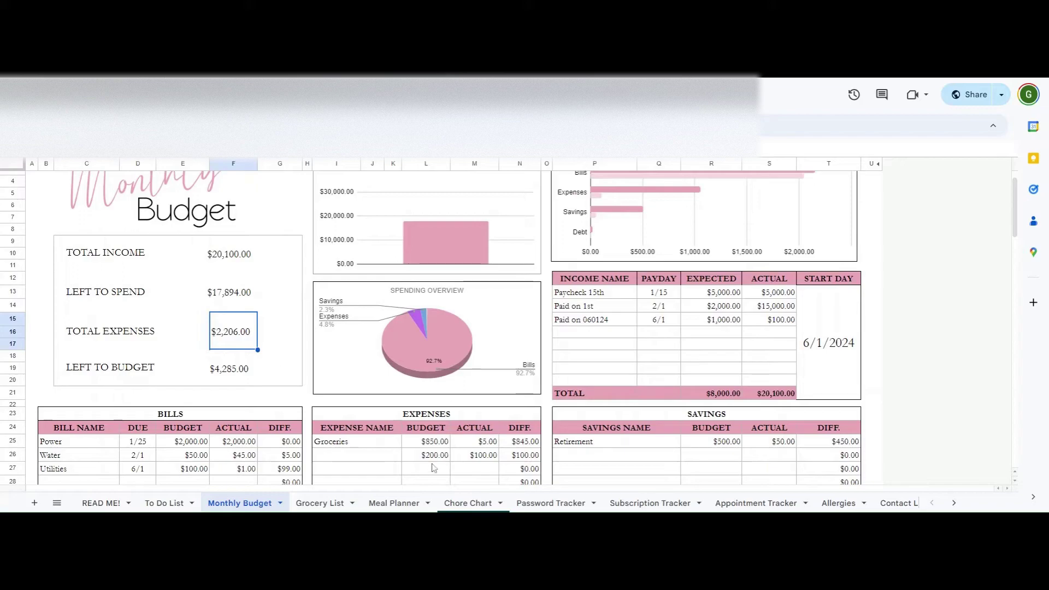
{"action": "left_click_drag", "start_coordinate": [185, 442], "coordinate": [197, 471]}
{"action": "left_click", "coordinate": [433, 442], "text": "ctrl"}
{"action": "left_click_drag", "start_coordinate": [433, 449], "coordinate": [435, 456]}
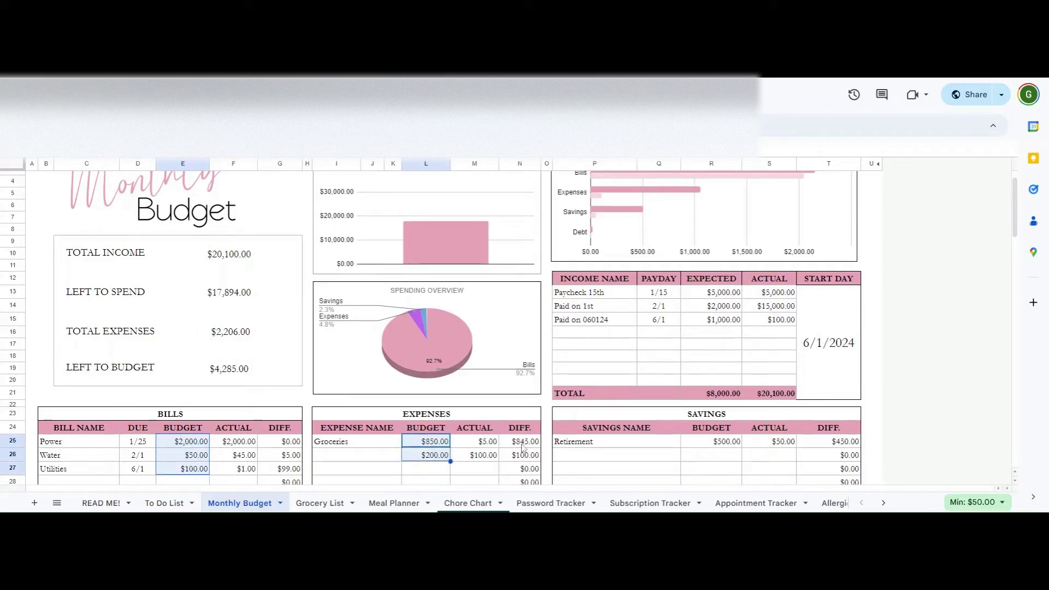
{"action": "left_click", "coordinate": [712, 447], "text": "ctrl"}
{"action": "left_click_drag", "start_coordinate": [1014, 208], "coordinate": [1020, 282]}
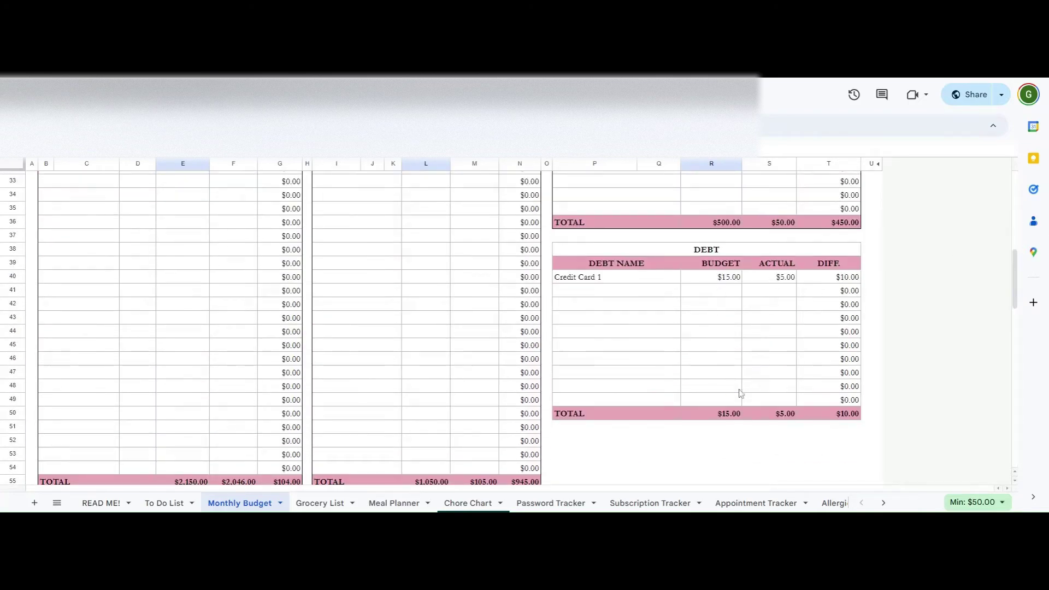
{"action": "left_click", "coordinate": [713, 279]}
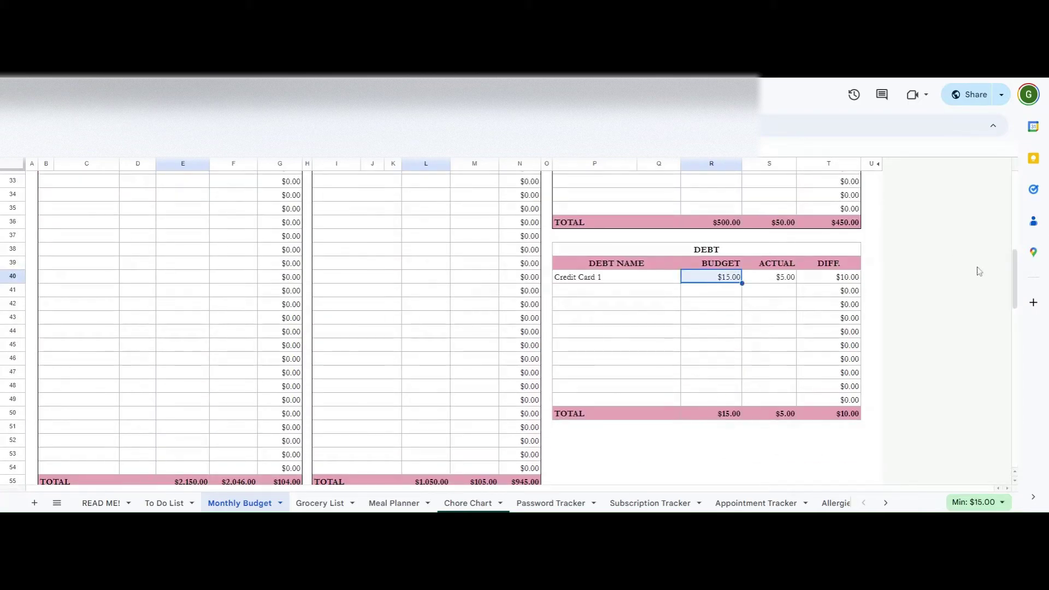
{"action": "left_click_drag", "start_coordinate": [1019, 281], "coordinate": [1002, 204]}
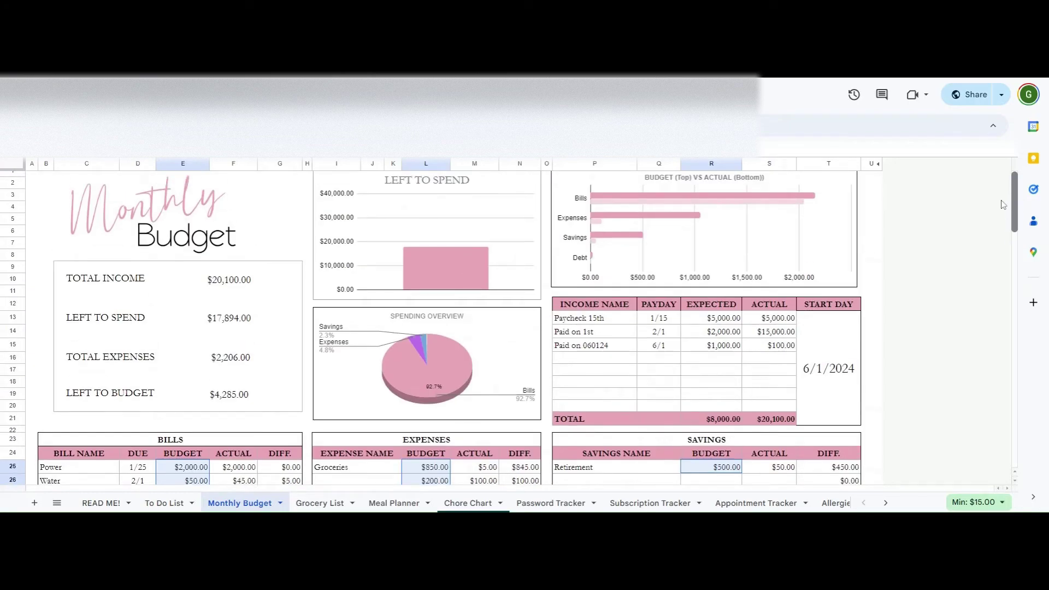
{"action": "left_click", "coordinate": [976, 502]}
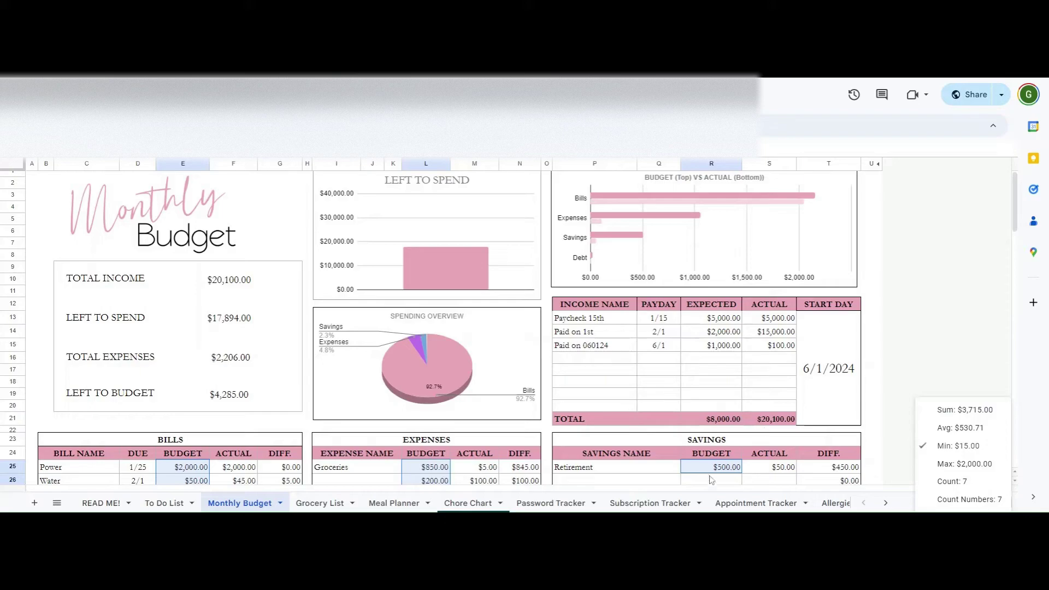
Examine the Left to Budget figure against the Expected income total and the Budget amounts in the tables below.
{"action": "left_click_drag", "start_coordinate": [1014, 214], "coordinate": [1016, 225]}
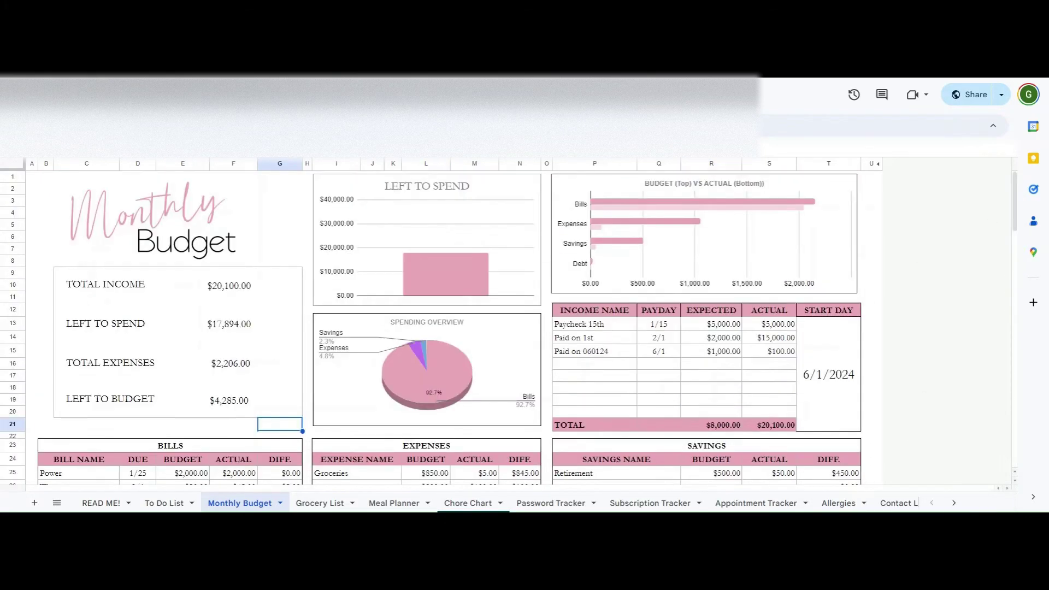
{"action": "left_click", "coordinate": [229, 400]}
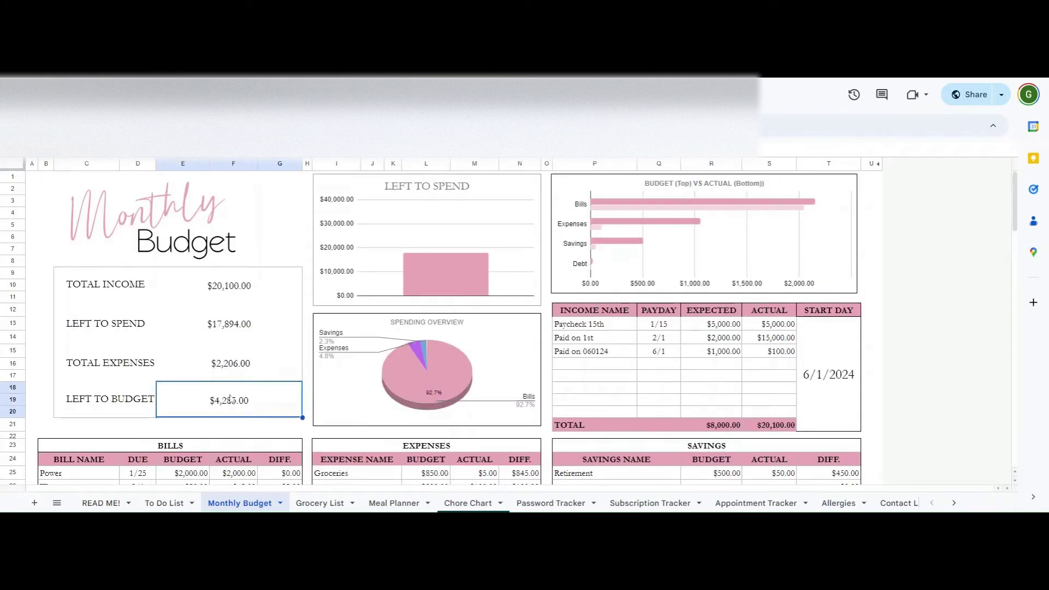
{"action": "left_click", "coordinate": [721, 430]}
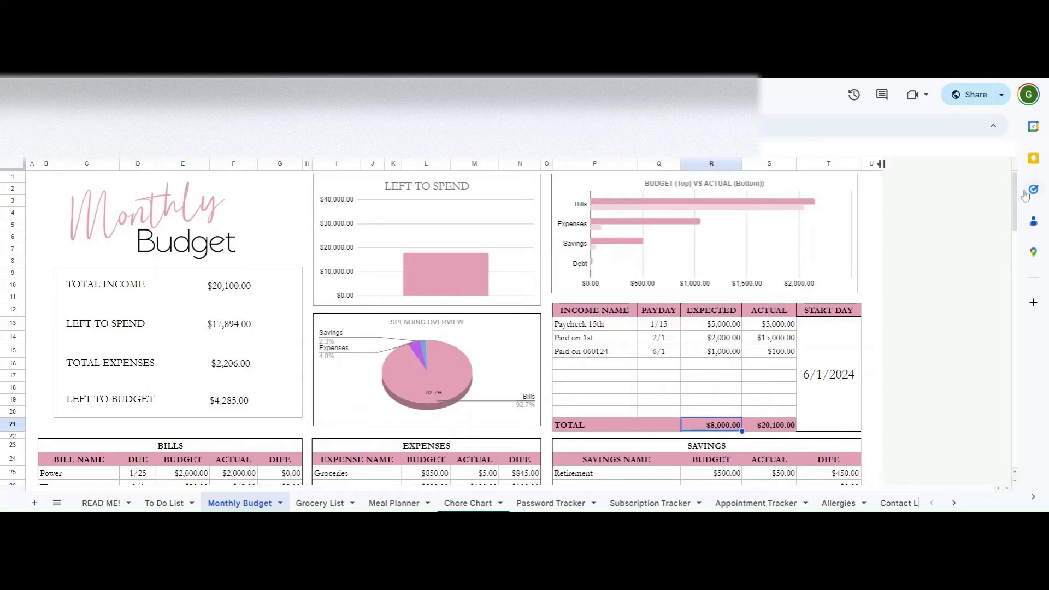
{"action": "left_click_drag", "start_coordinate": [1014, 196], "coordinate": [1015, 229]}
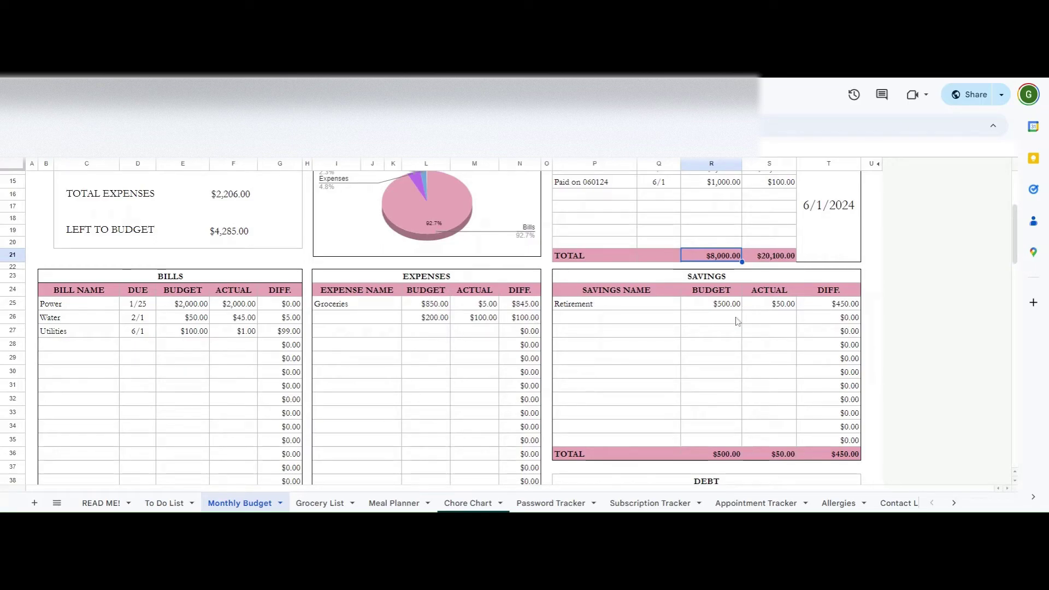
{"action": "scroll", "coordinate": [738, 317], "scroll_direction": "down", "scroll_amount": 5}
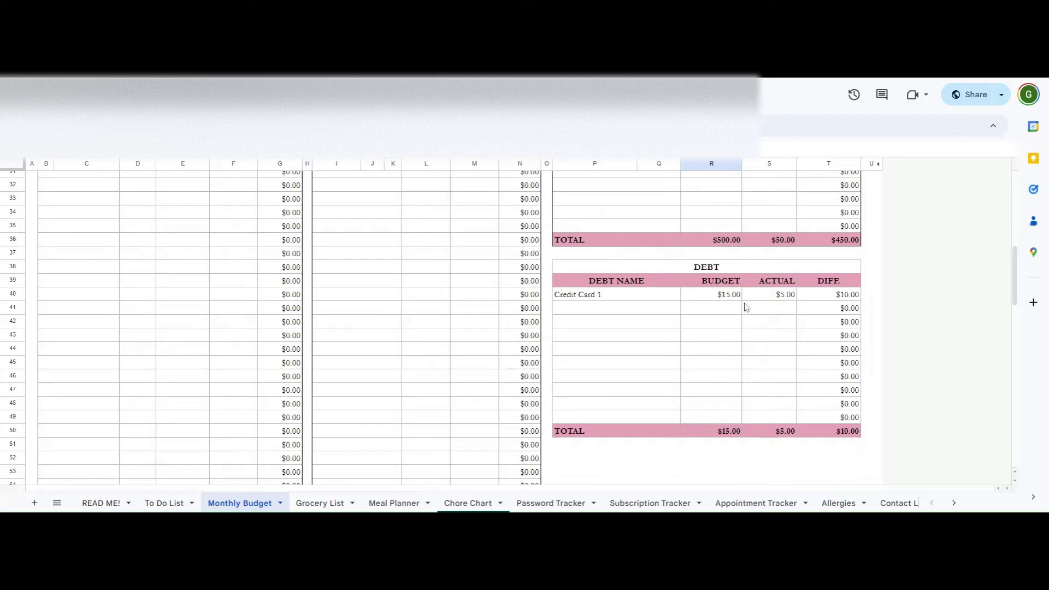
{"action": "scroll", "coordinate": [1016, 273], "scroll_direction": "up", "scroll_amount": 10}
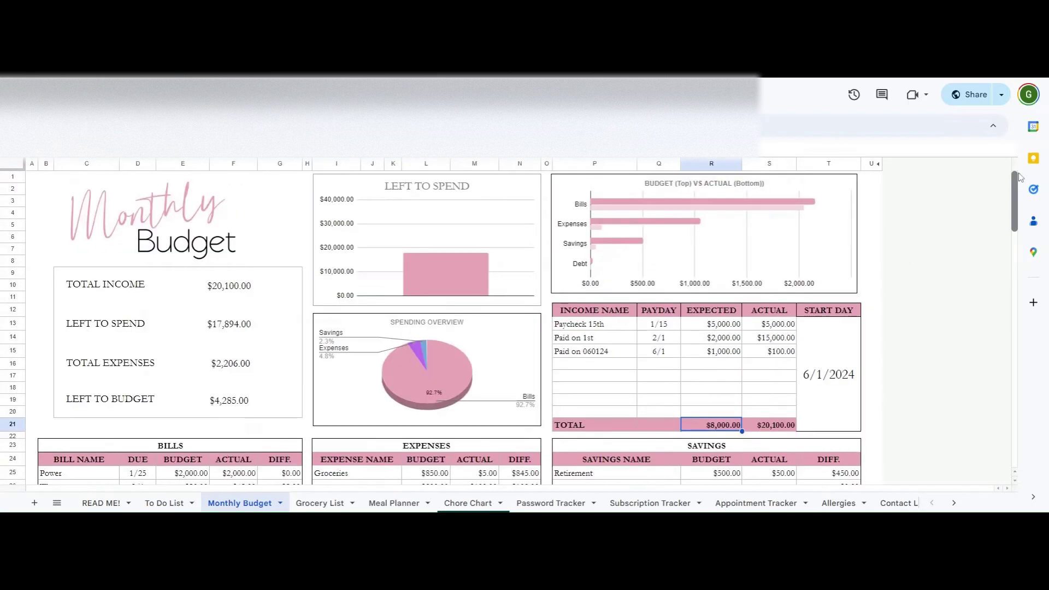
{"action": "left_click", "coordinate": [231, 411]}
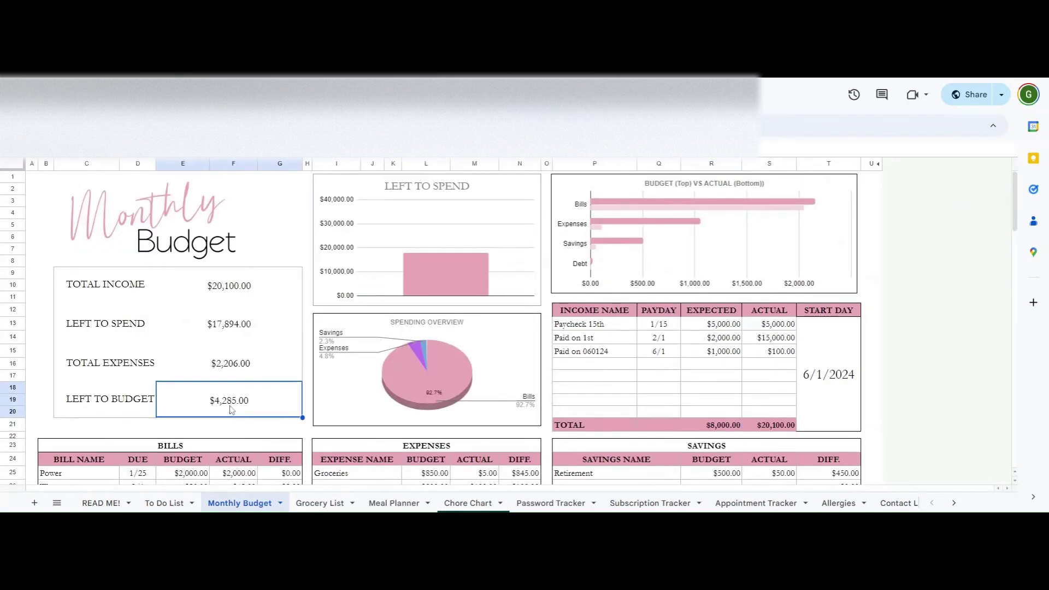
Examine the Left to Spend figure against the Actual income total and the Actual columns of Bills, Expenses, Savings and Debt.
{"action": "left_click", "coordinate": [234, 331]}
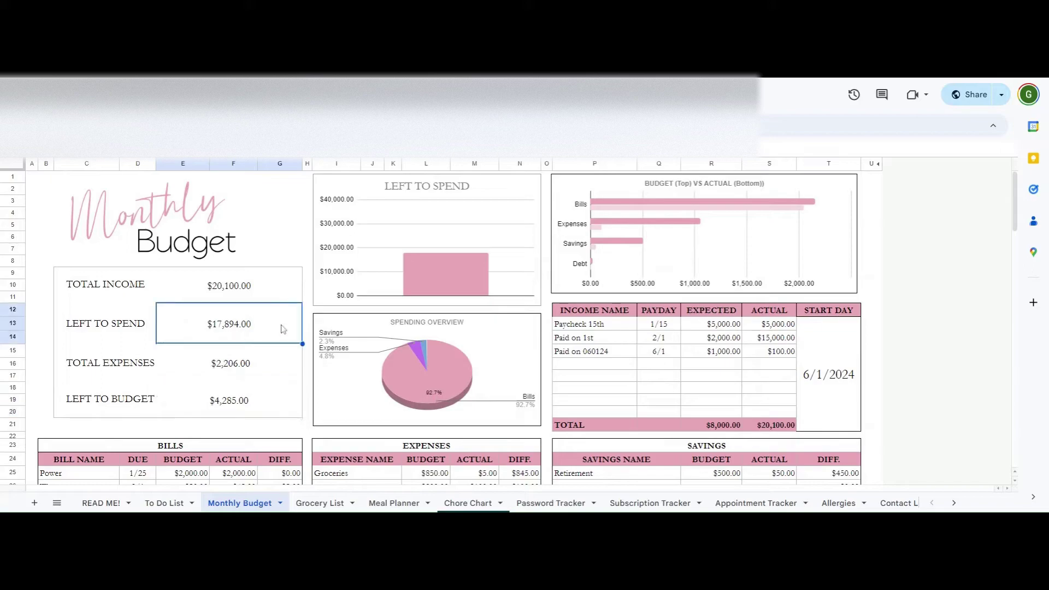
{"action": "left_click", "coordinate": [772, 428]}
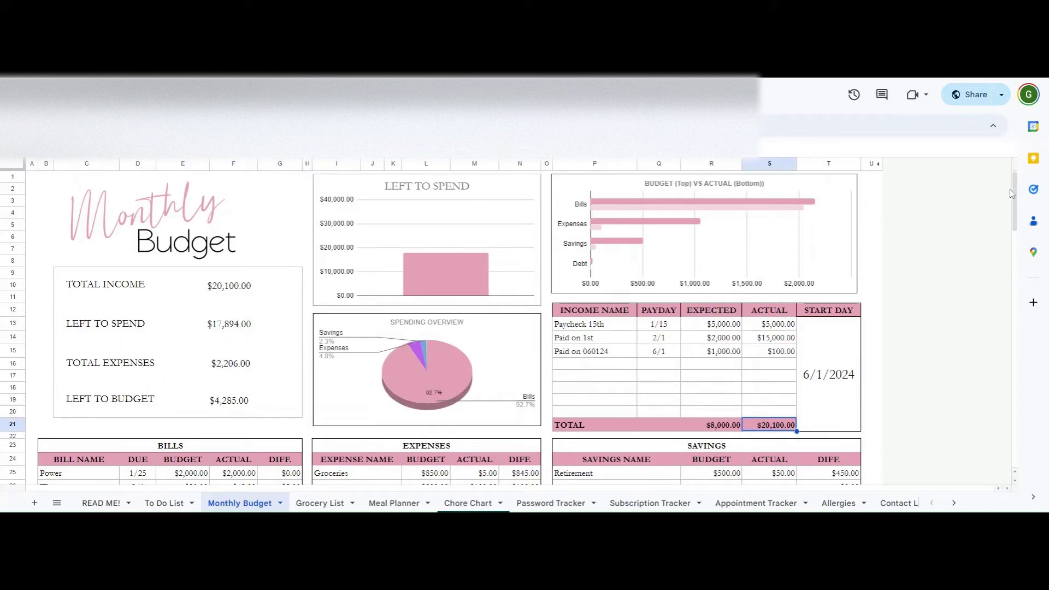
{"action": "scroll", "coordinate": [1013, 204], "scroll_direction": "down", "scroll_amount": 5}
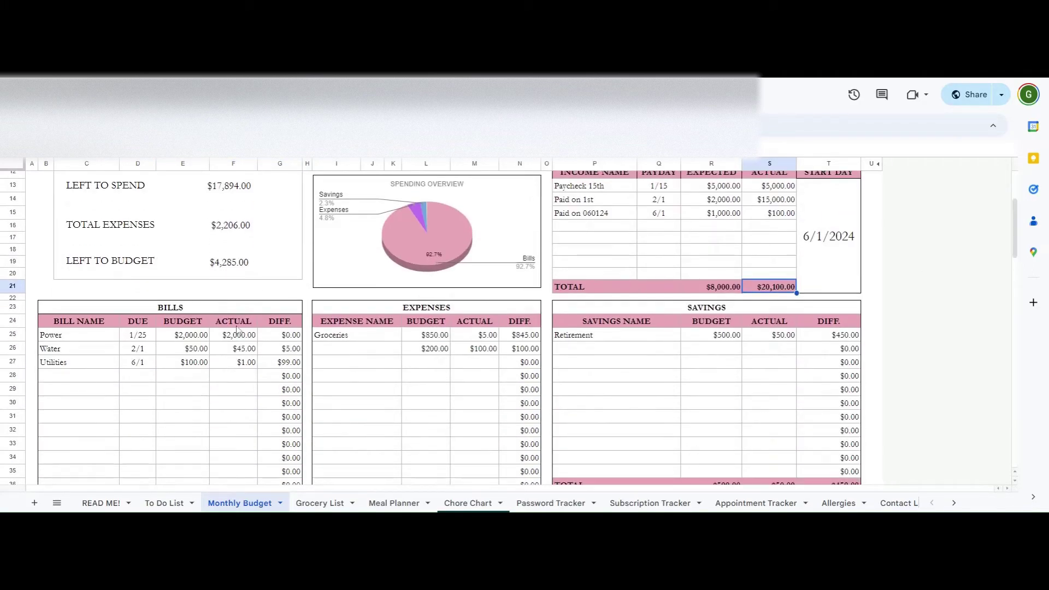
{"action": "left_click", "coordinate": [239, 327]}
{"action": "left_click_drag", "start_coordinate": [489, 325], "coordinate": [519, 324]}
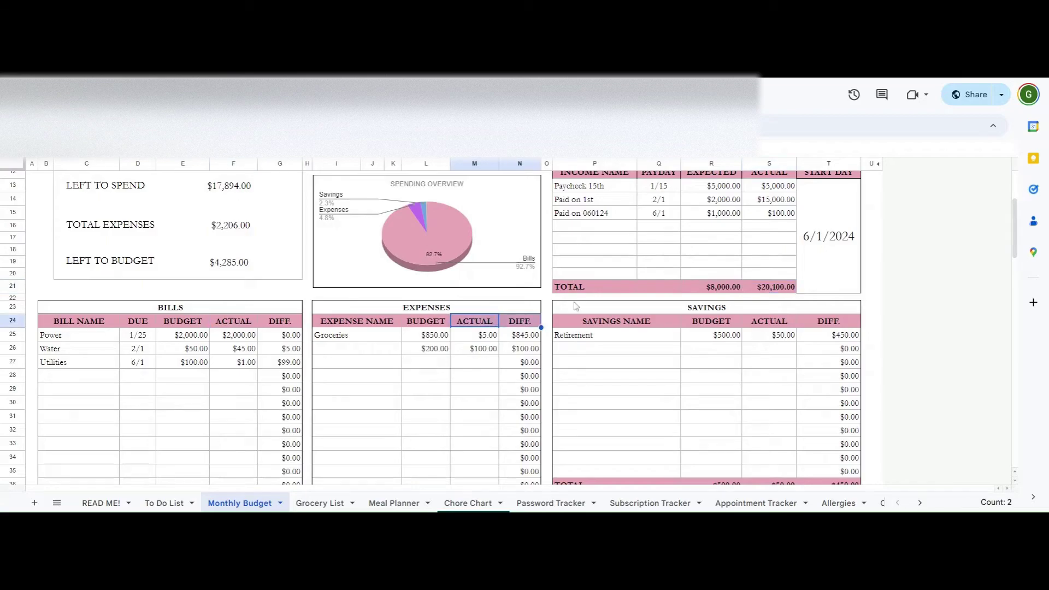
{"action": "left_click", "coordinate": [773, 323]}
{"action": "scroll", "coordinate": [798, 320], "scroll_direction": "down", "scroll_amount": 5}
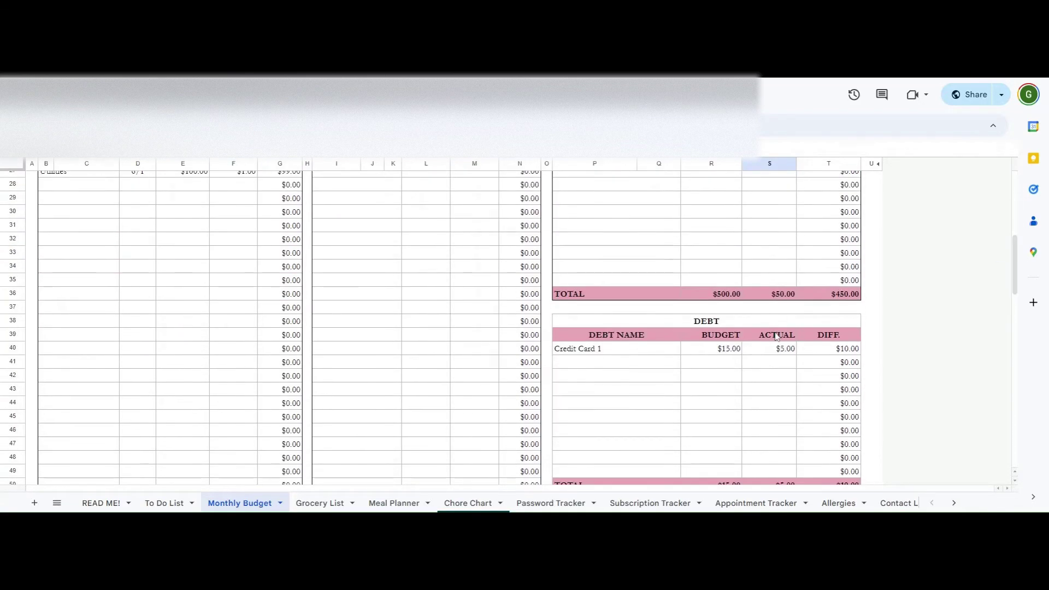
{"action": "left_click", "coordinate": [773, 294]}
{"action": "scroll", "coordinate": [787, 303], "scroll_direction": "down", "scroll_amount": 4}
{"action": "left_click", "coordinate": [776, 334]}
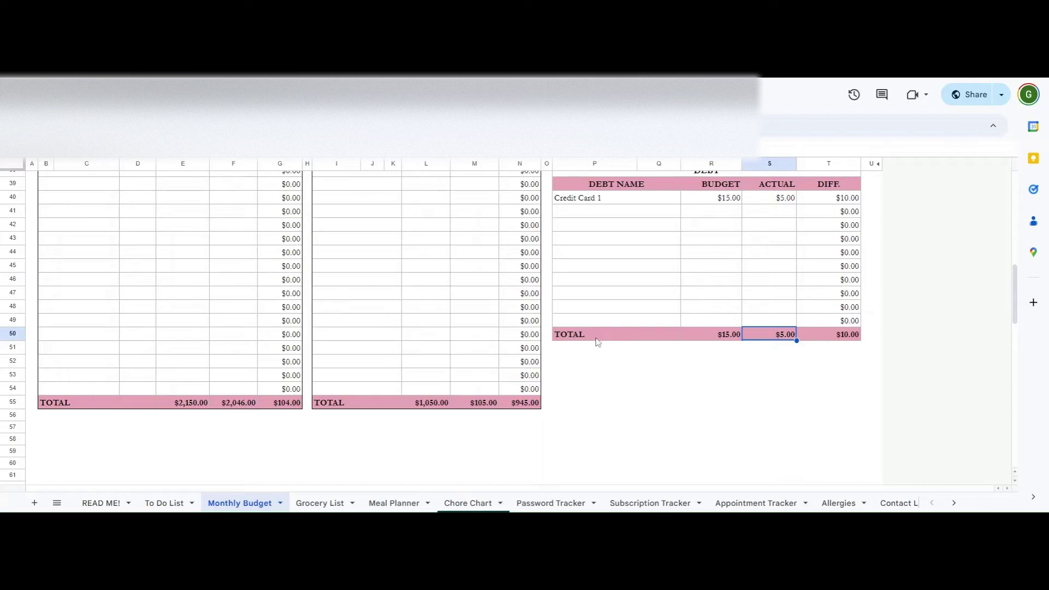
{"action": "scroll", "coordinate": [597, 341], "scroll_direction": "up", "scroll_amount": 10}
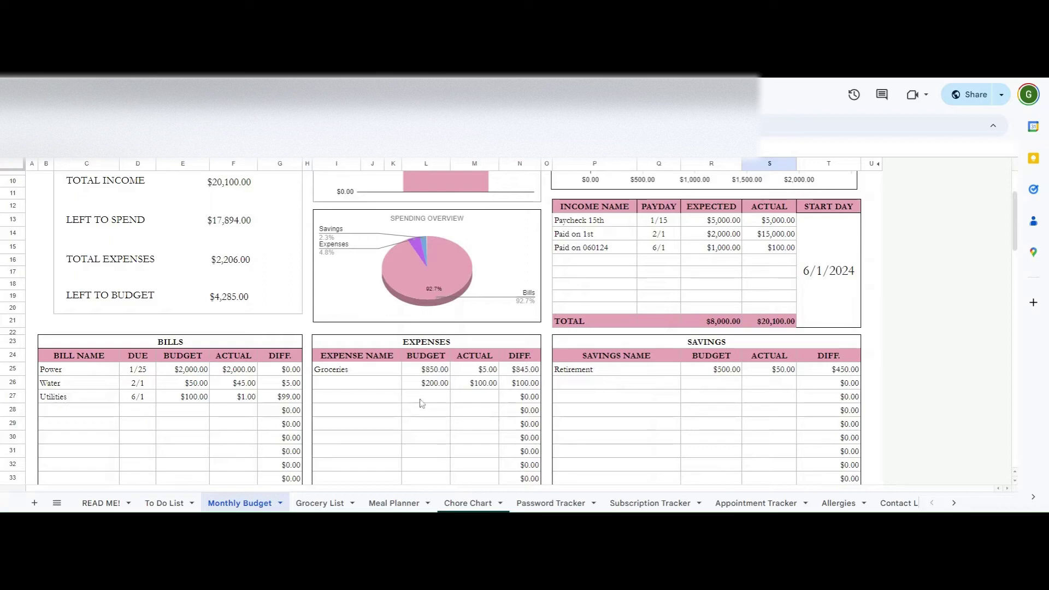
Open the Grocery List sheet and set the shopping date to 6/1/2024.
{"action": "left_click", "coordinate": [320, 503]}
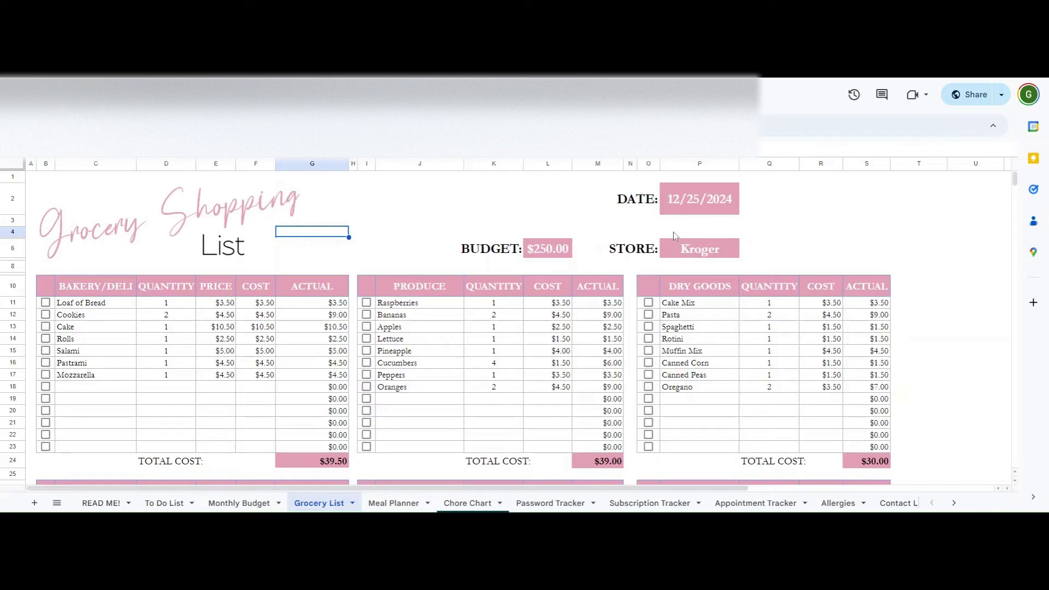
{"action": "left_click", "coordinate": [683, 201]}
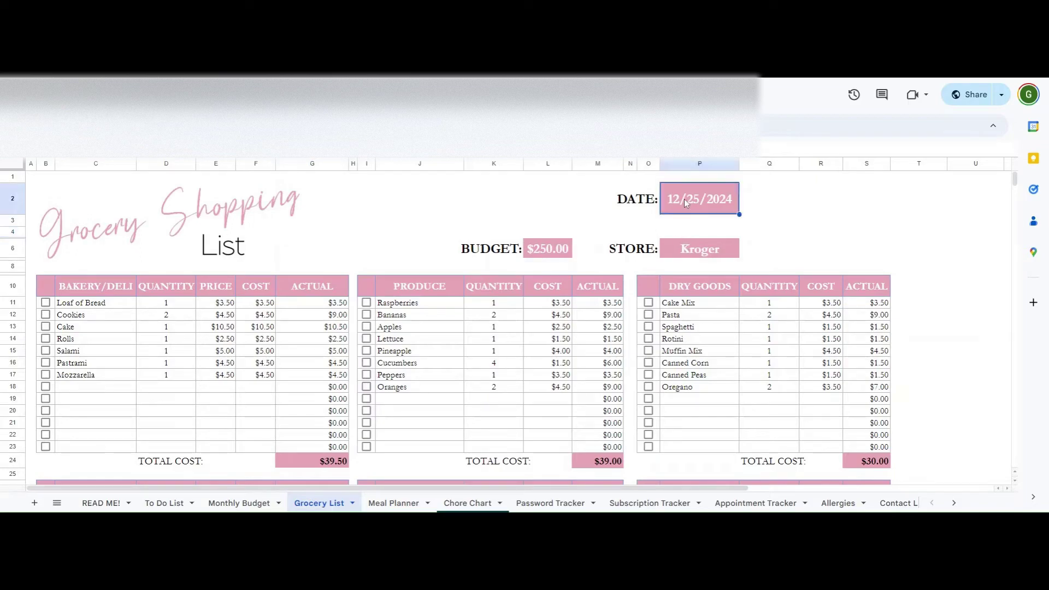
{"action": "type", "text": "6/1/2024"}
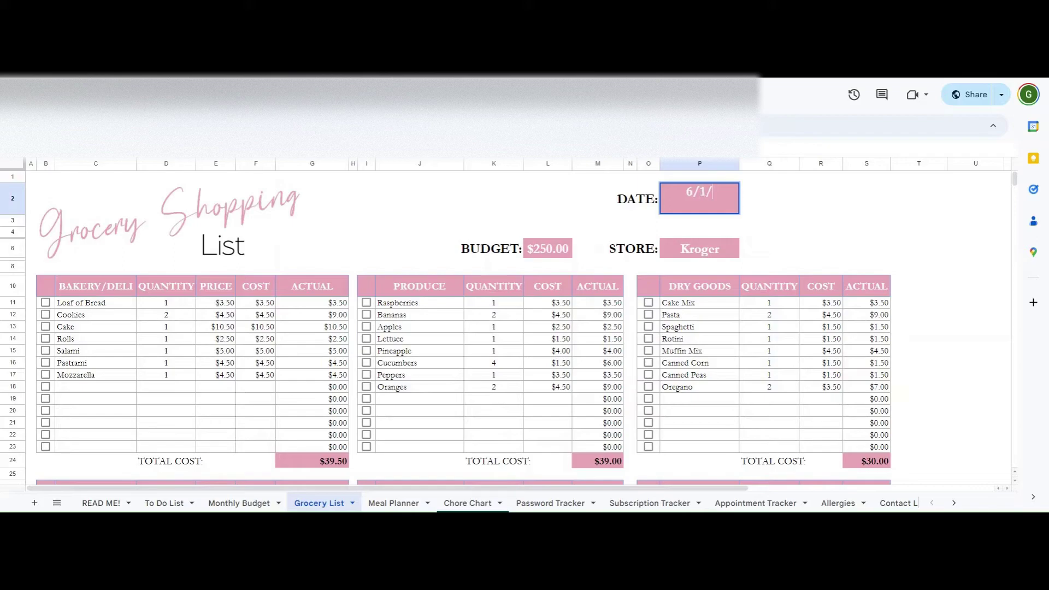
{"action": "key", "text": "Return"}
Set the grocery budget to $500 and the store to Whole Foods.
{"action": "left_click", "coordinate": [553, 257]}
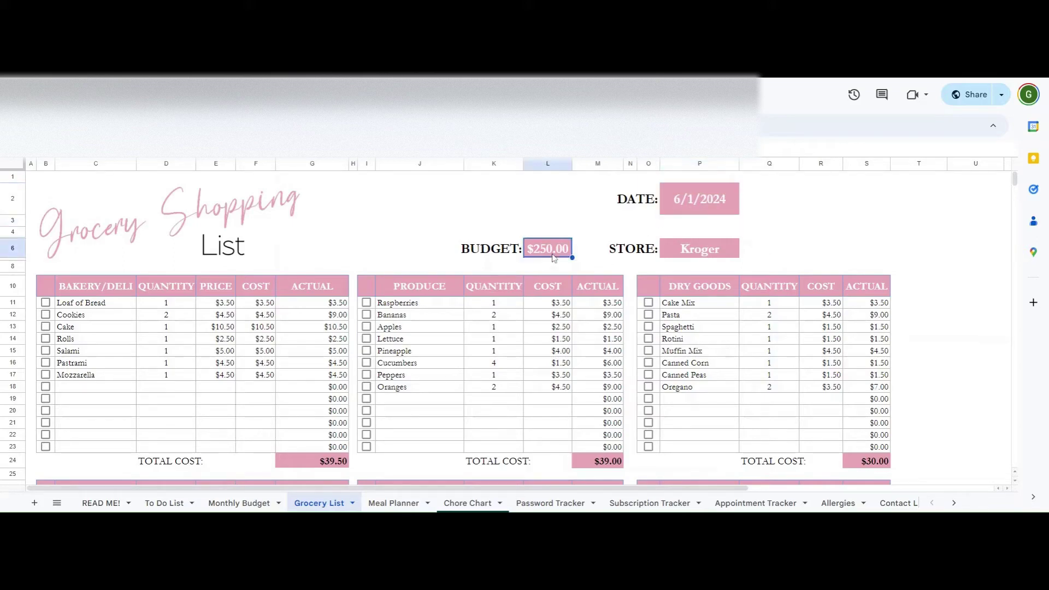
{"action": "type", "text": "500"}
{"action": "key", "text": "Return"}
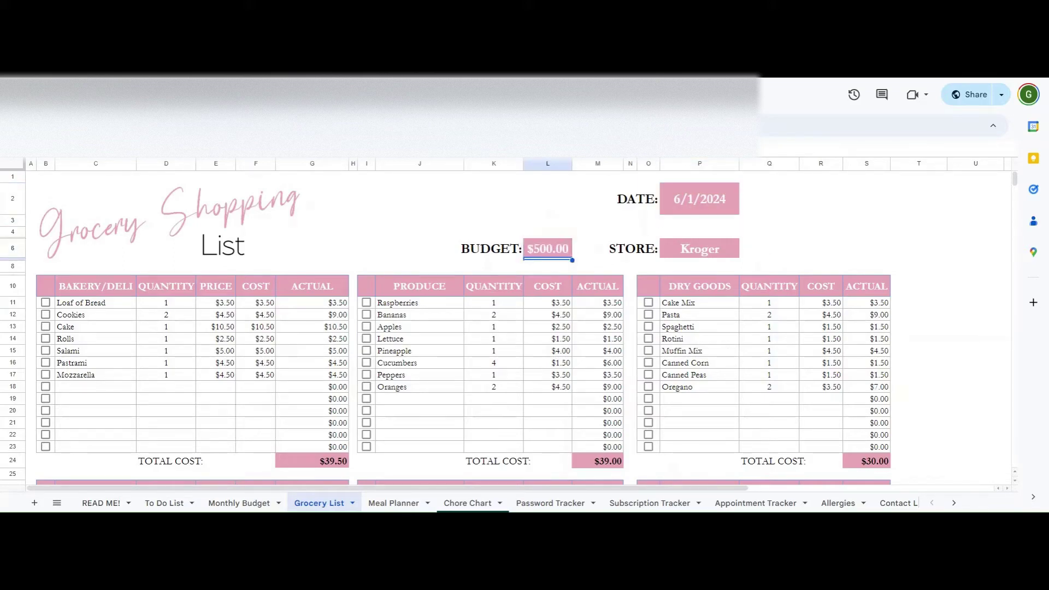
{"action": "left_click", "coordinate": [728, 257]}
{"action": "double_click", "coordinate": [728, 257]}
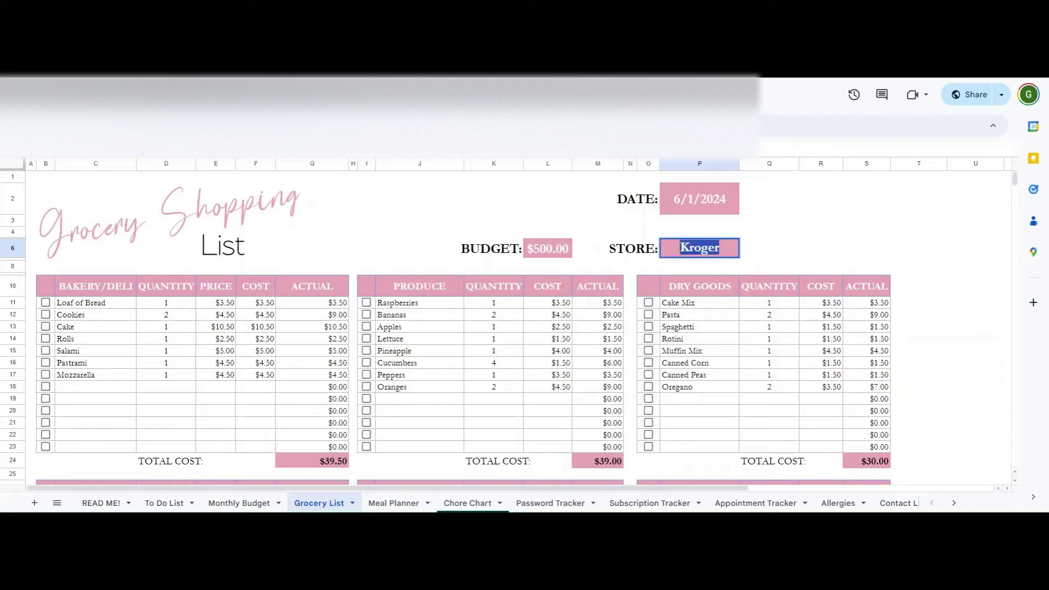
{"action": "type", "text": "Whole Foods"}
{"action": "key", "text": "Return"}
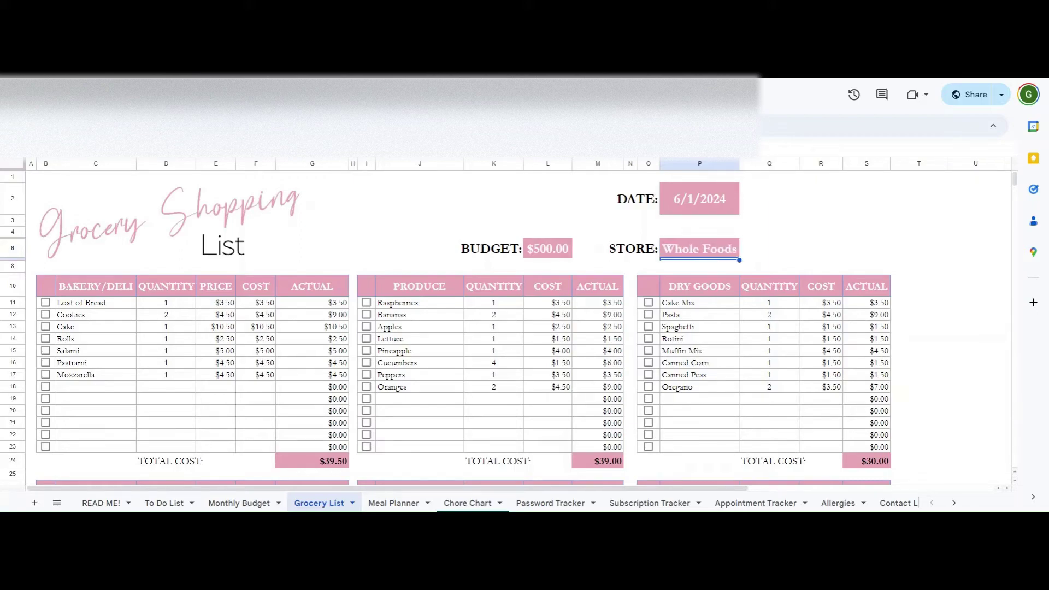
Clear all sample items, quantities, prices and costs from the Bakery/Deli table, leaving its Actual column intact.
{"action": "left_click_drag", "start_coordinate": [85, 305], "coordinate": [255, 379]}
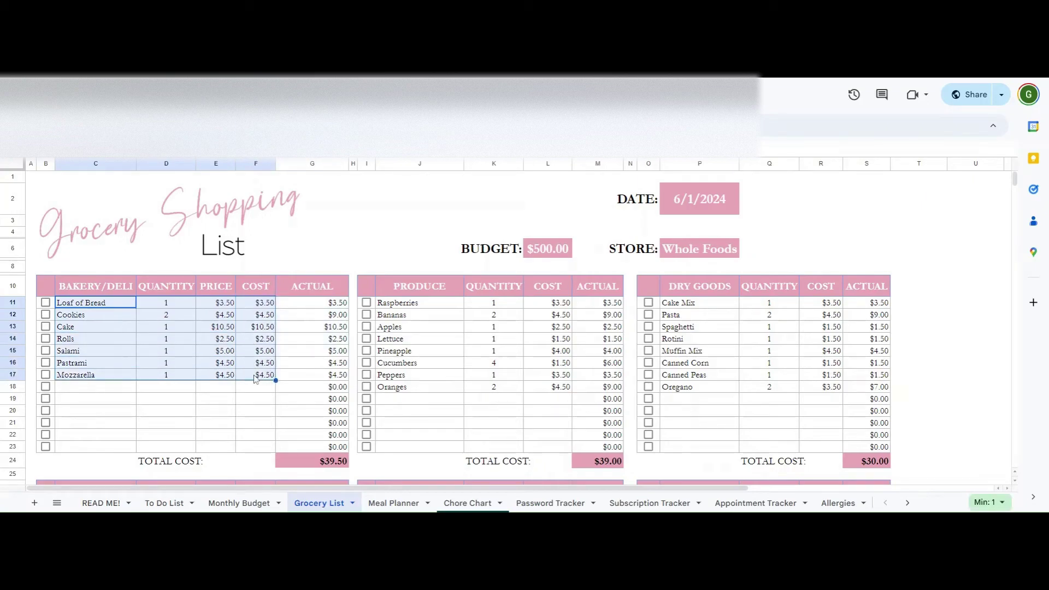
{"action": "key", "text": "Delete"}
{"action": "left_click_drag", "start_coordinate": [311, 305], "coordinate": [309, 446]}
Add Bread to the first Bakery/Deli row with quantity 1, price $5.00 and cost $4.58.
{"action": "left_click", "coordinate": [103, 306]}
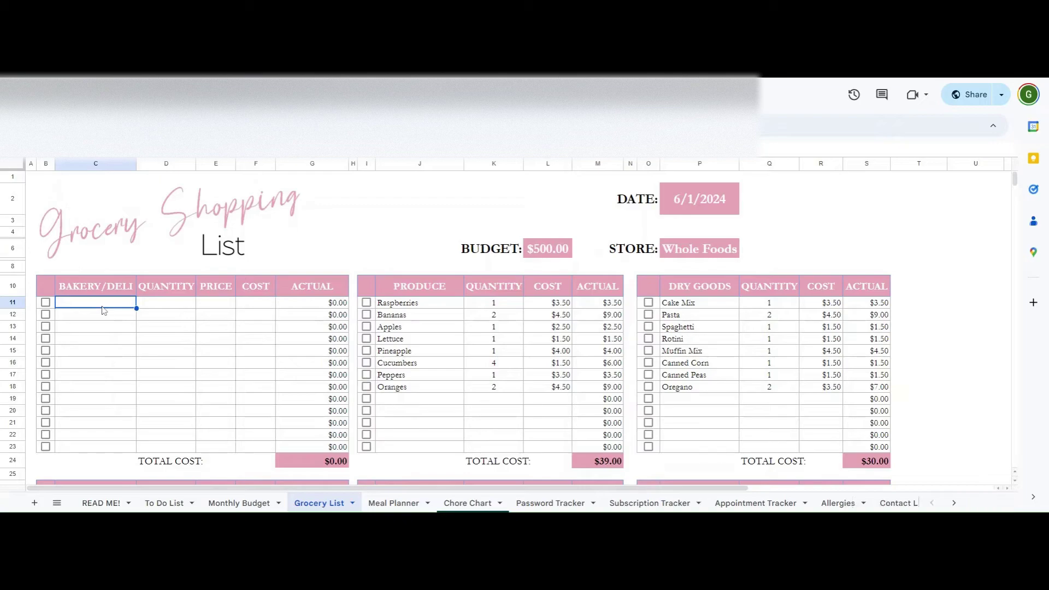
{"action": "type", "text": "Bread"}
{"action": "key", "text": "Tab"}
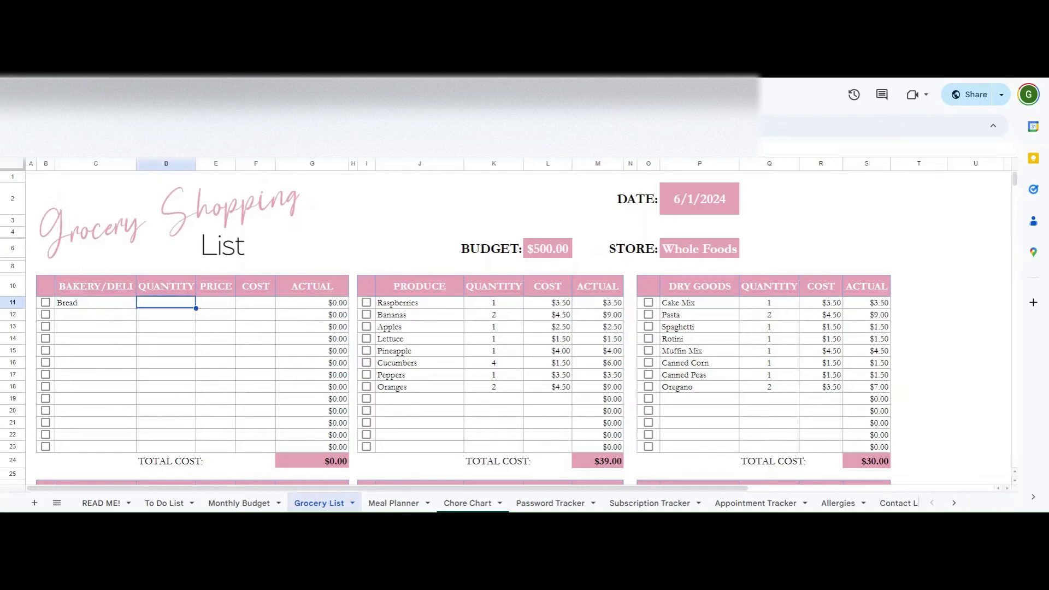
{"action": "type", "text": "1"}
{"action": "key", "text": "Tab"}
{"action": "type", "text": "50"}
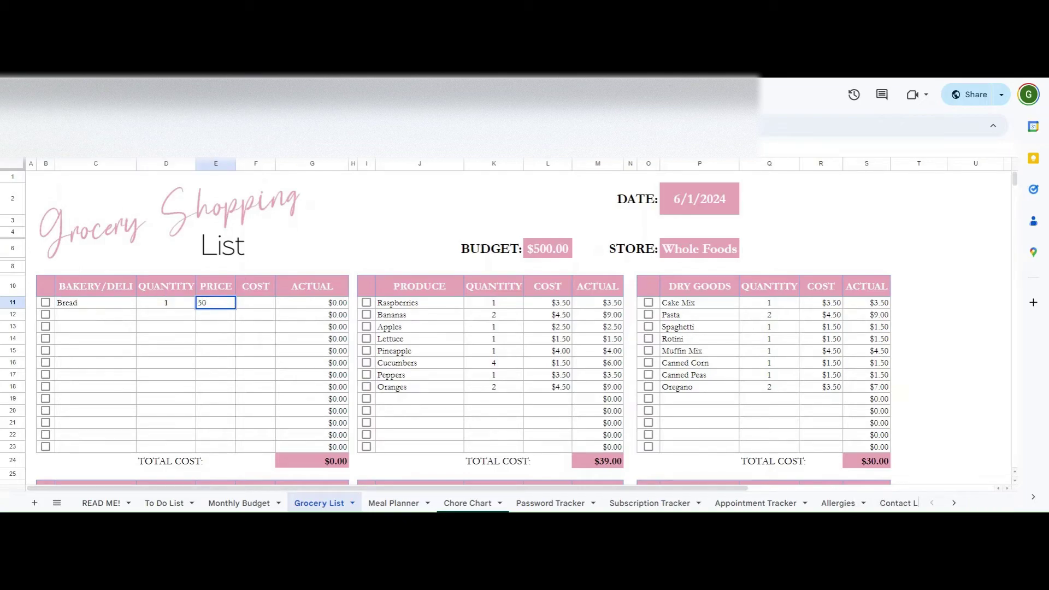
{"action": "key", "text": "Tab"}
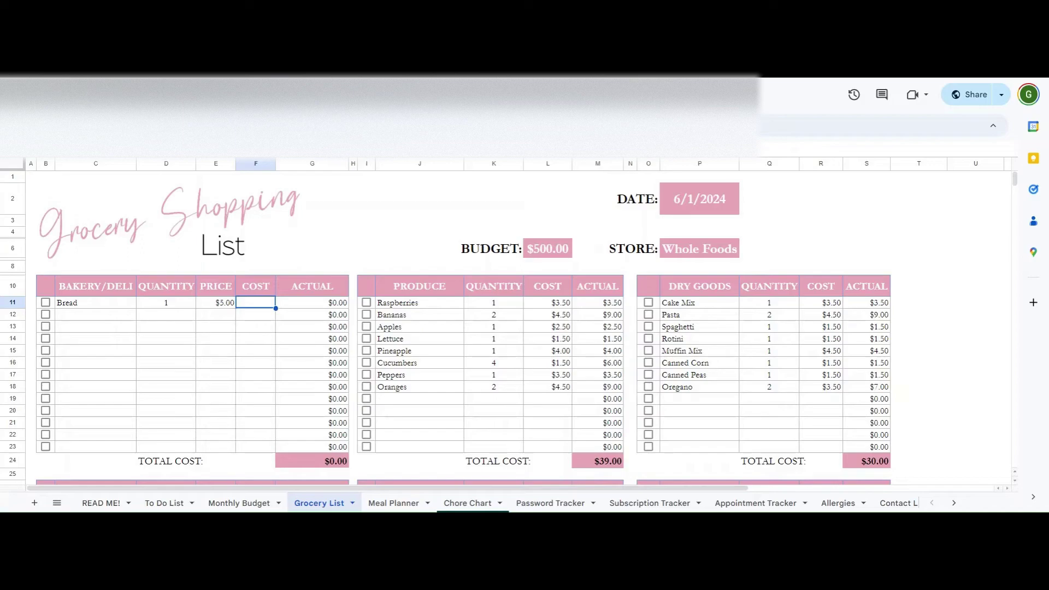
{"action": "left_click", "coordinate": [217, 294]}
{"action": "left_click", "coordinate": [245, 307]}
{"action": "type", "text": "4.58"}
{"action": "key", "text": "Tab"}
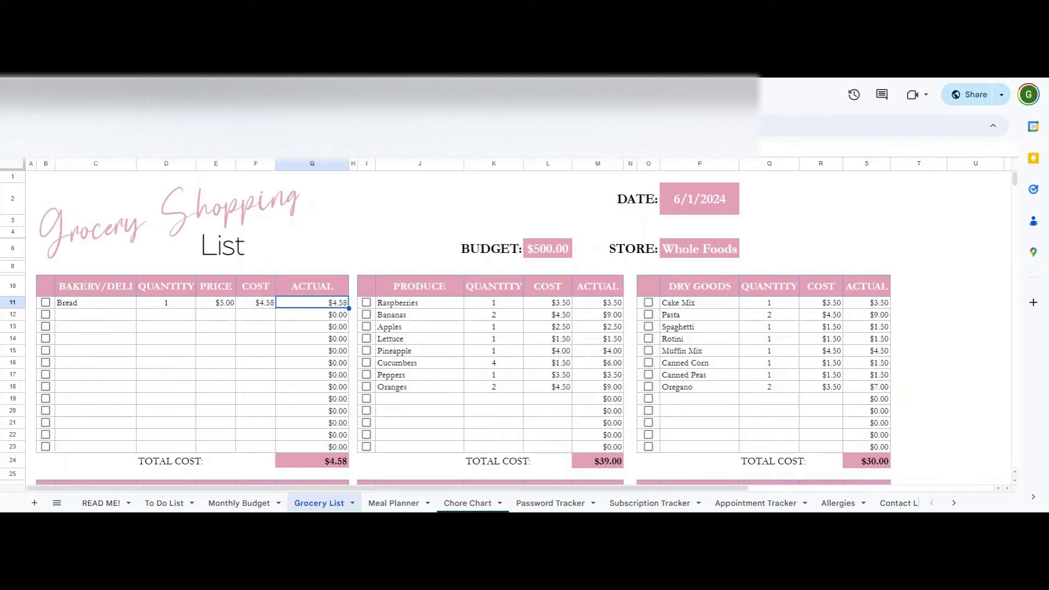
Examine the Bakery/Deli total cost and the grand total of the Grocery List.
{"action": "left_click", "coordinate": [326, 462]}
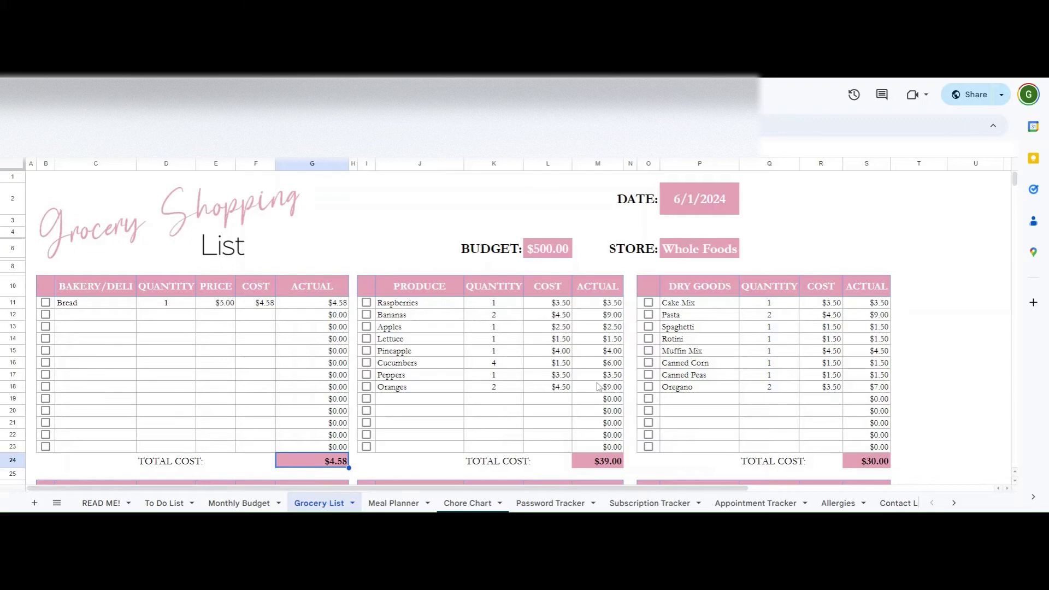
{"action": "scroll", "coordinate": [599, 387], "scroll_direction": "down", "scroll_amount": 12}
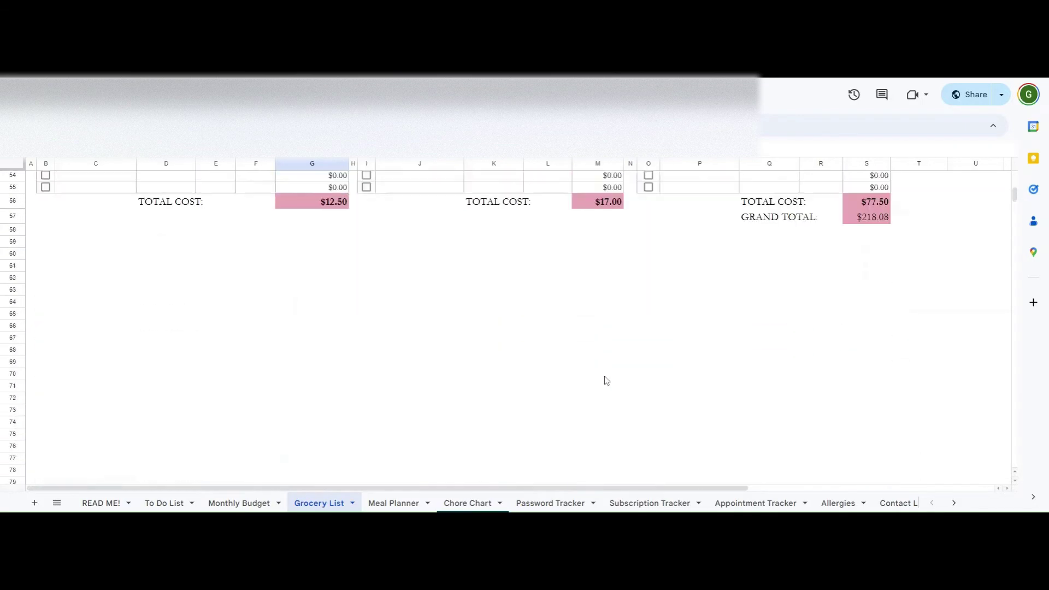
{"action": "scroll", "coordinate": [606, 381], "scroll_direction": "up", "scroll_amount": 2}
{"action": "left_click", "coordinate": [870, 270]}
{"action": "scroll", "coordinate": [857, 278], "scroll_direction": "up", "scroll_amount": 8}
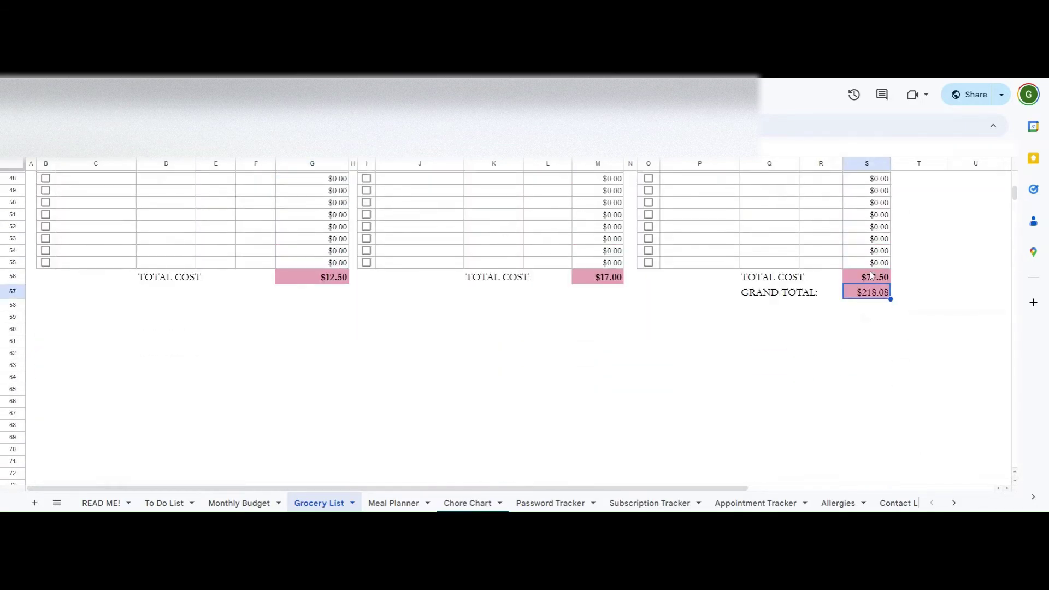
{"action": "scroll", "coordinate": [614, 308], "scroll_direction": "up", "scroll_amount": 3}
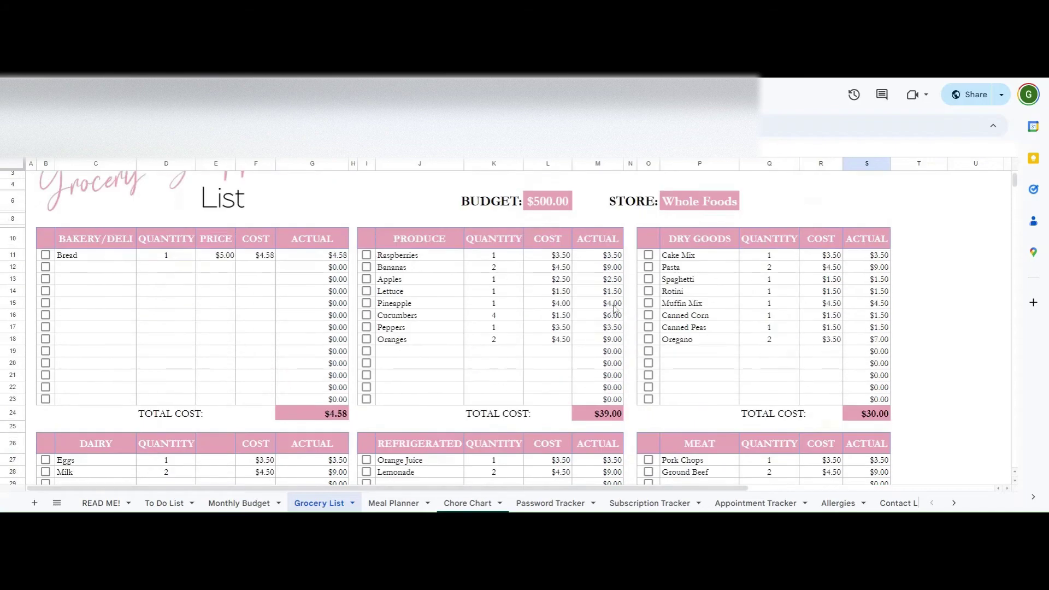
Clear the sample items, quantities and costs below Raspberries in Produce and below Cake Mix in Dry Goods.
{"action": "left_click_drag", "start_coordinate": [398, 271], "coordinate": [547, 347]}
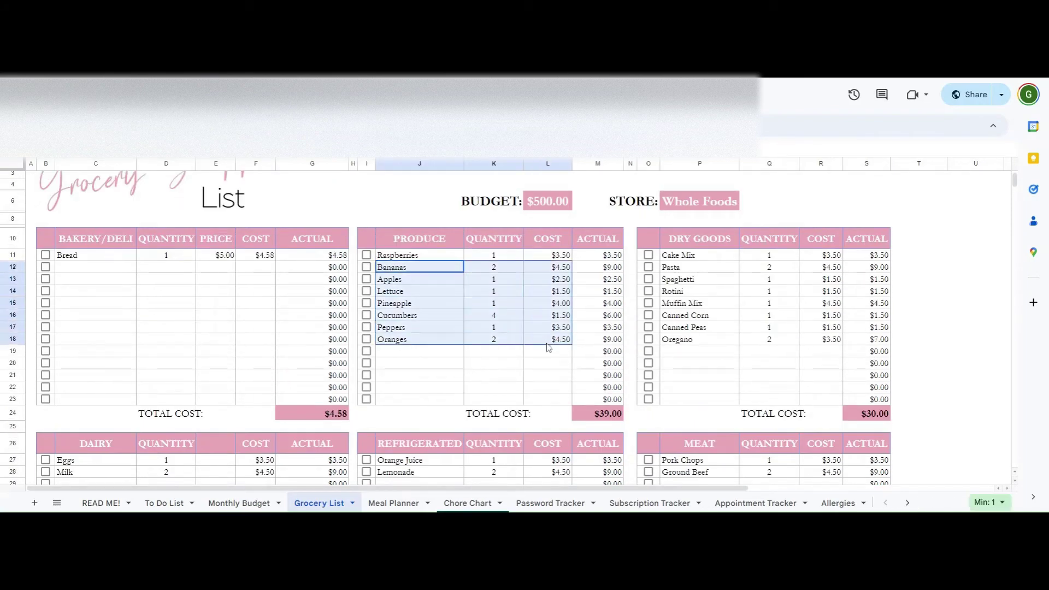
{"action": "key", "text": "Delete"}
{"action": "left_click_drag", "start_coordinate": [697, 267], "coordinate": [831, 341]}
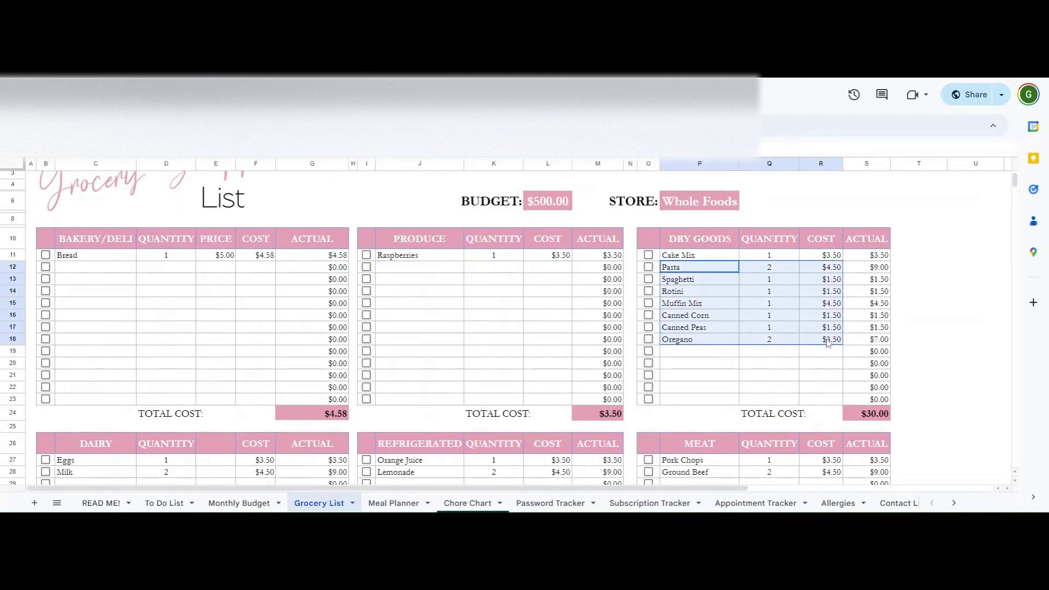
{"action": "key", "text": "Delete"}
Set the costs of Cake Mix and Raspberries to 0.
{"action": "left_click", "coordinate": [828, 257]}
{"action": "type", "text": "0"}
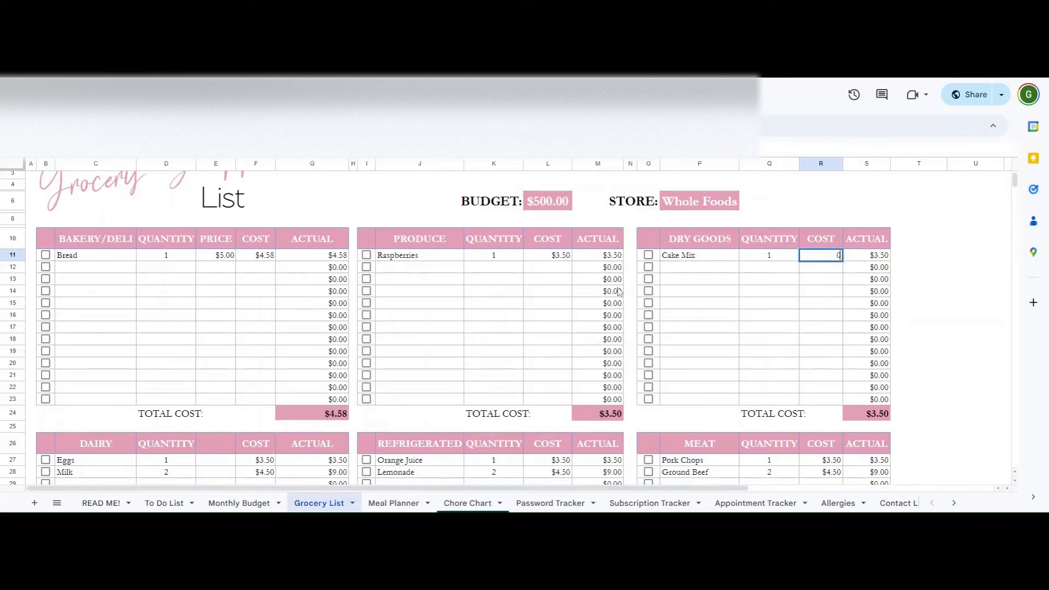
{"action": "left_click", "coordinate": [553, 258]}
{"action": "type", "text": "0"}
{"action": "scroll", "coordinate": [351, 287], "scroll_direction": "down", "scroll_amount": 1}
{"action": "scroll", "coordinate": [350, 288], "scroll_direction": "down", "scroll_amount": 2}
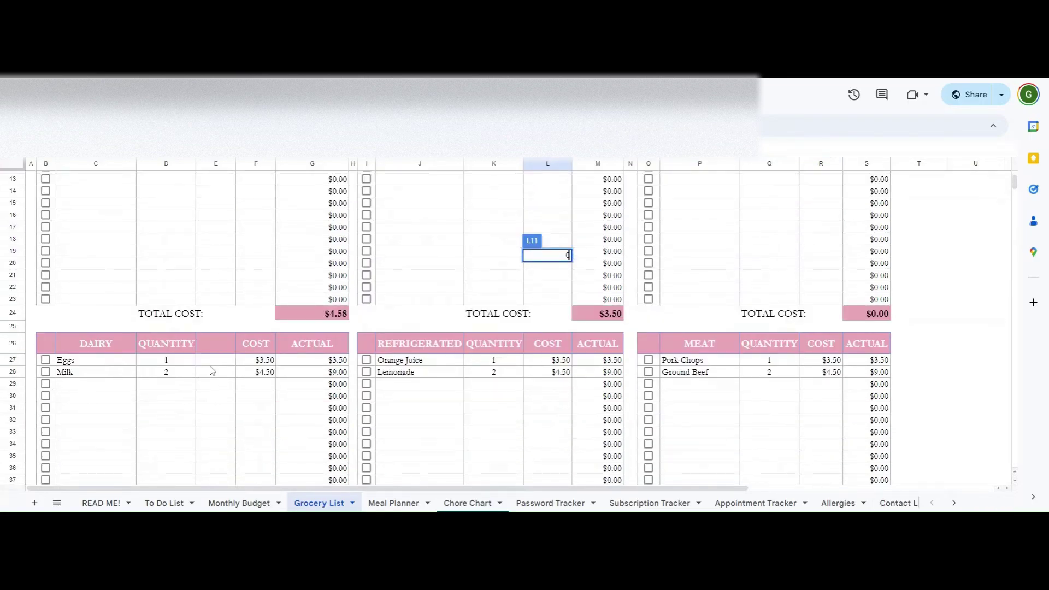
{"action": "left_click_drag", "start_coordinate": [109, 361], "coordinate": [243, 377]}
{"action": "type", "text": "0"}
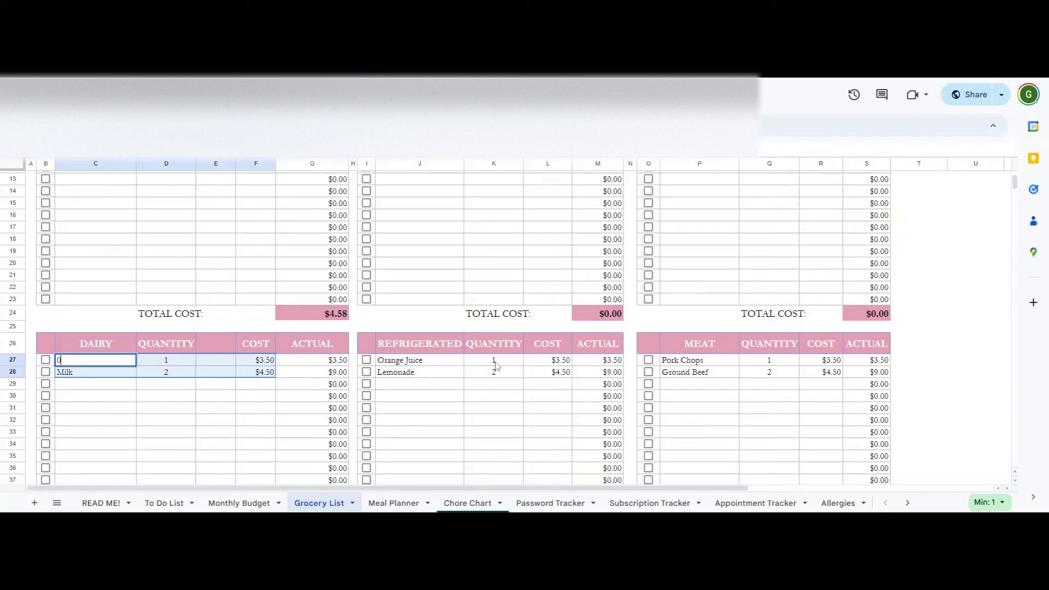
{"action": "left_click", "coordinate": [495, 362]}
{"action": "left_click_drag", "start_coordinate": [426, 362], "coordinate": [568, 370]}
{"action": "type", "text": "0"}
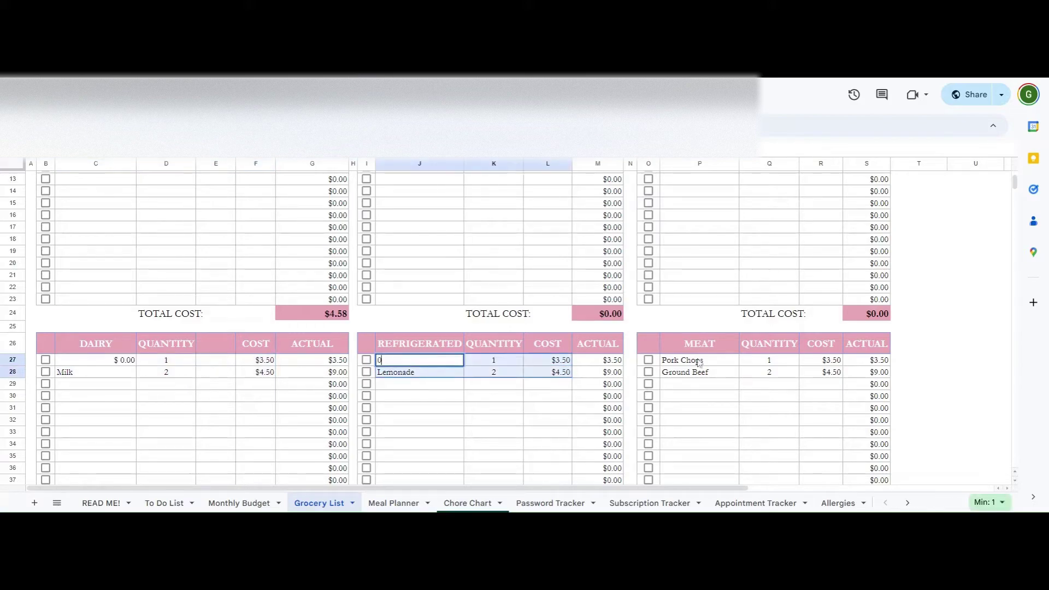
{"action": "left_click_drag", "start_coordinate": [699, 362], "coordinate": [818, 376]}
{"action": "type", "text": "0"}
Clear the item, quantity and cost entries in the Refrigerated, Meat and Dairy tables, keeping their Actual columns.
{"action": "left_click_drag", "start_coordinate": [437, 365], "coordinate": [538, 380]}
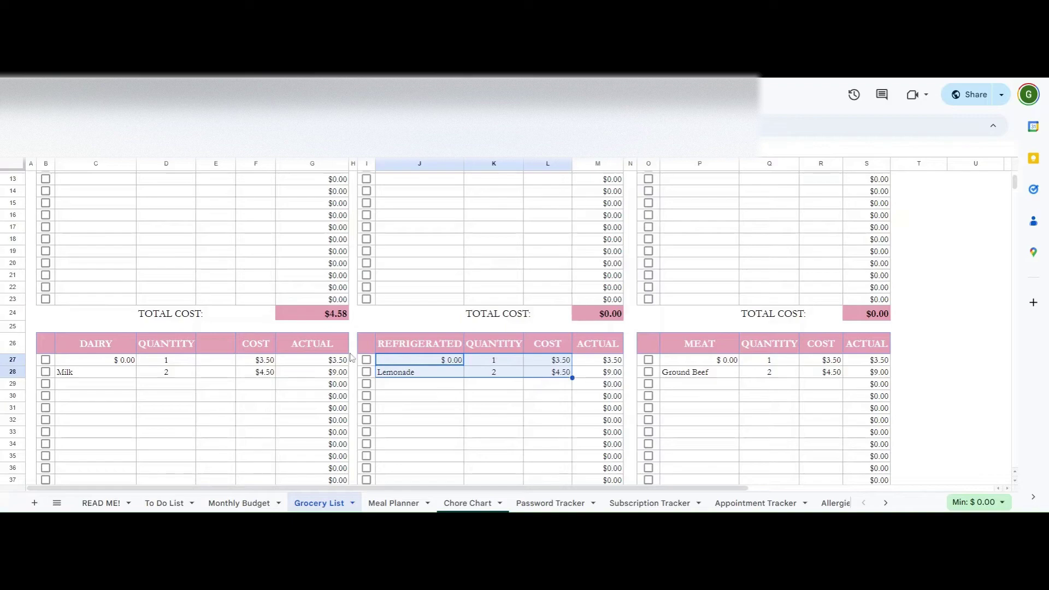
{"action": "key", "text": "Delete"}
{"action": "left_click_drag", "start_coordinate": [710, 362], "coordinate": [826, 376]}
{"action": "key", "text": "Delete"}
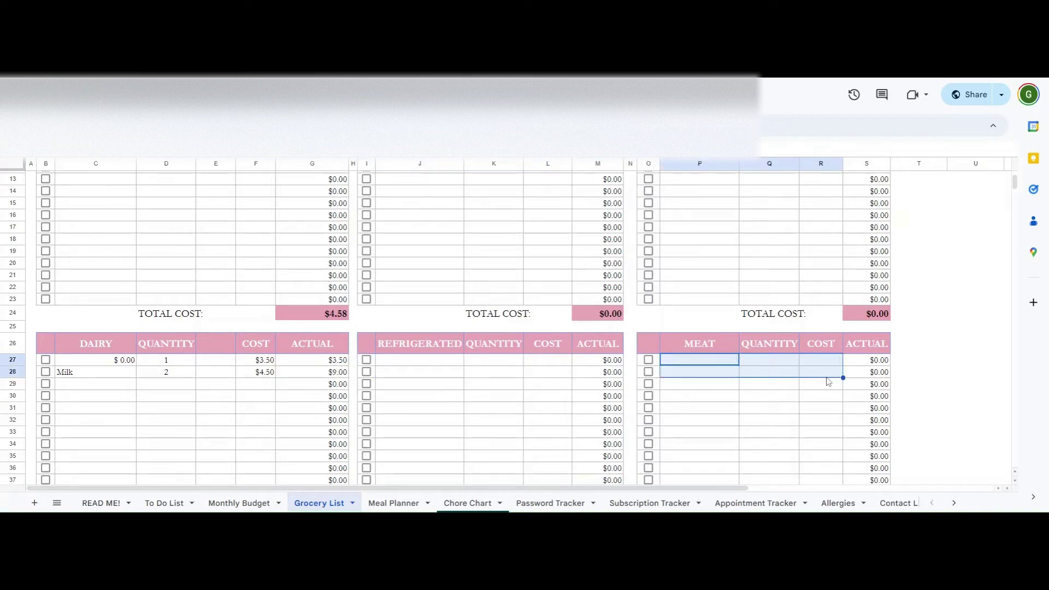
{"action": "left_click_drag", "start_coordinate": [121, 364], "coordinate": [250, 379]}
{"action": "key", "text": "Delete"}
Clear the sample items, quantities and costs from the Other, Household and Personal Care tables, keeping their Actual columns.
{"action": "scroll", "coordinate": [402, 357], "scroll_direction": "up", "scroll_amount": 5}
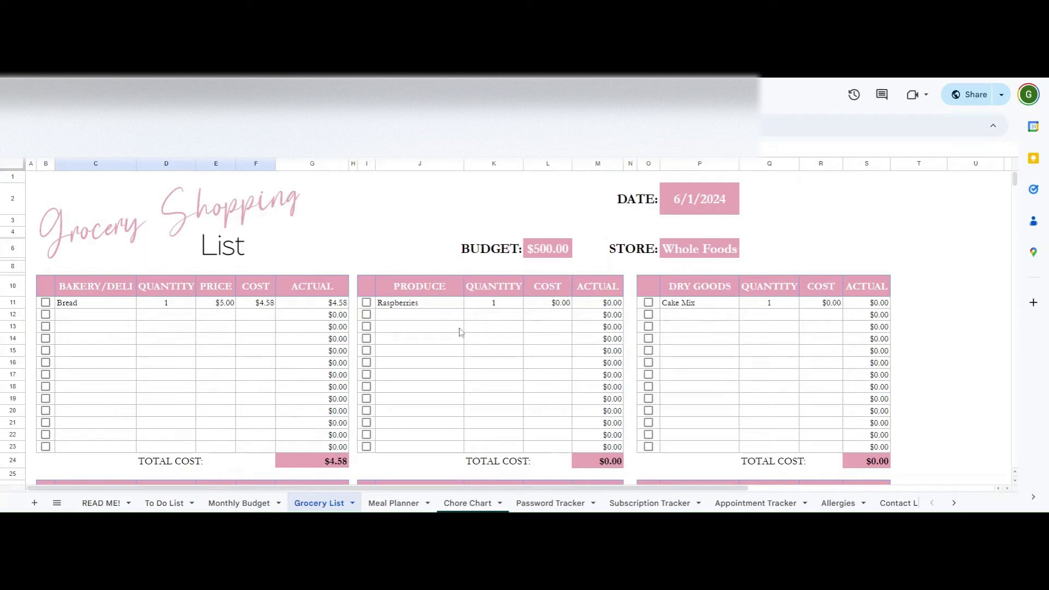
{"action": "scroll", "coordinate": [290, 343], "scroll_direction": "down", "scroll_amount": 8}
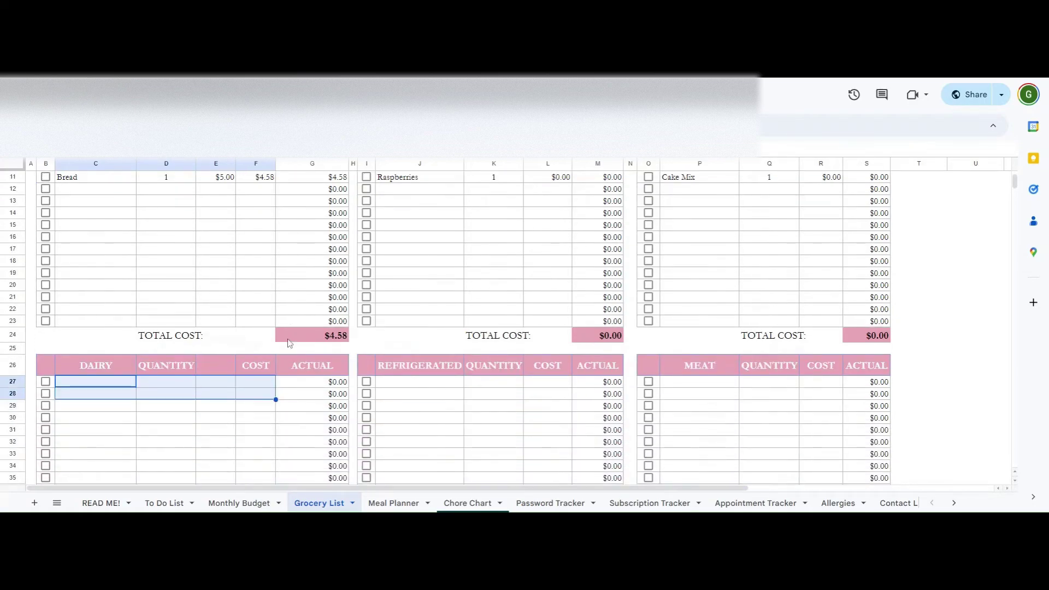
{"action": "left_click_drag", "start_coordinate": [713, 294], "coordinate": [825, 328]}
{"action": "key", "text": "Delete"}
{"action": "left_click_drag", "start_coordinate": [419, 292], "coordinate": [547, 325]}
{"action": "key", "text": "Delete"}
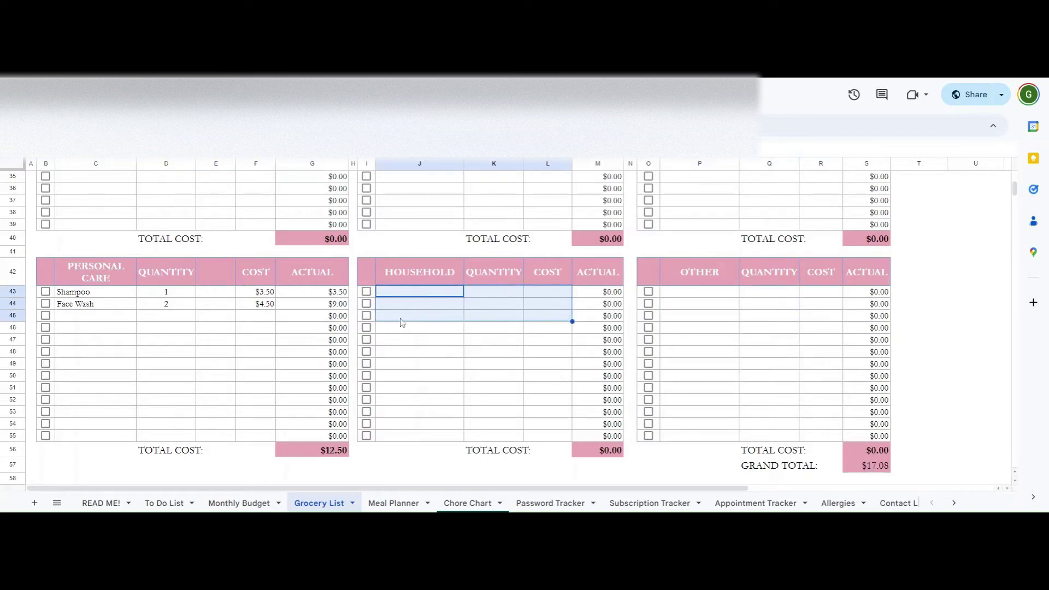
{"action": "left_click_drag", "start_coordinate": [104, 295], "coordinate": [272, 313]}
{"action": "key", "text": "Delete"}
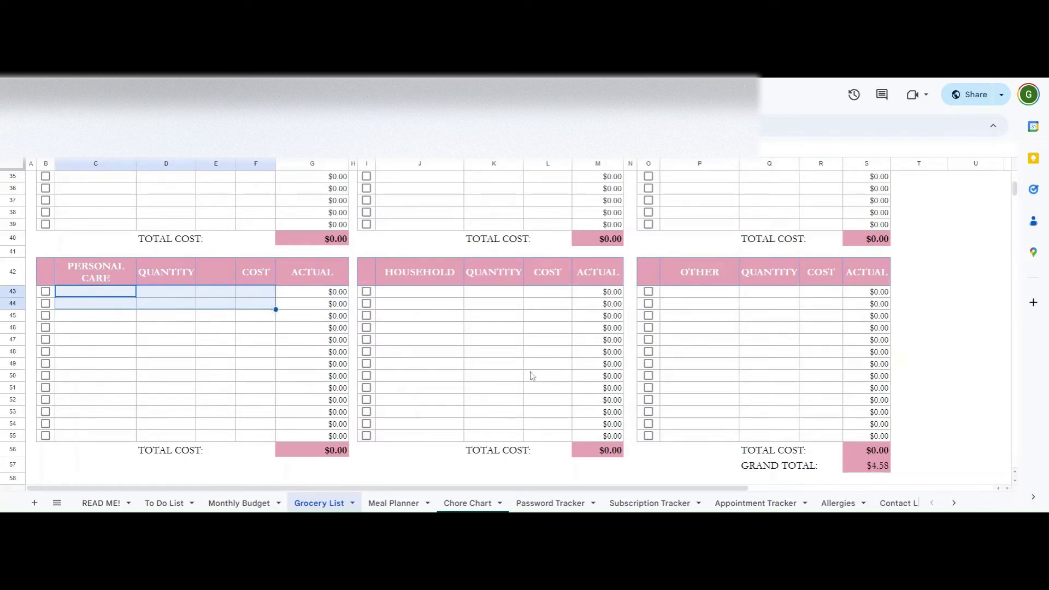
Set the Raspberries cost to $1.00 and check the effect on the Grocery List's grand total.
{"action": "left_click", "coordinate": [865, 464]}
{"action": "scroll", "coordinate": [506, 392], "scroll_direction": "up", "scroll_amount": 10}
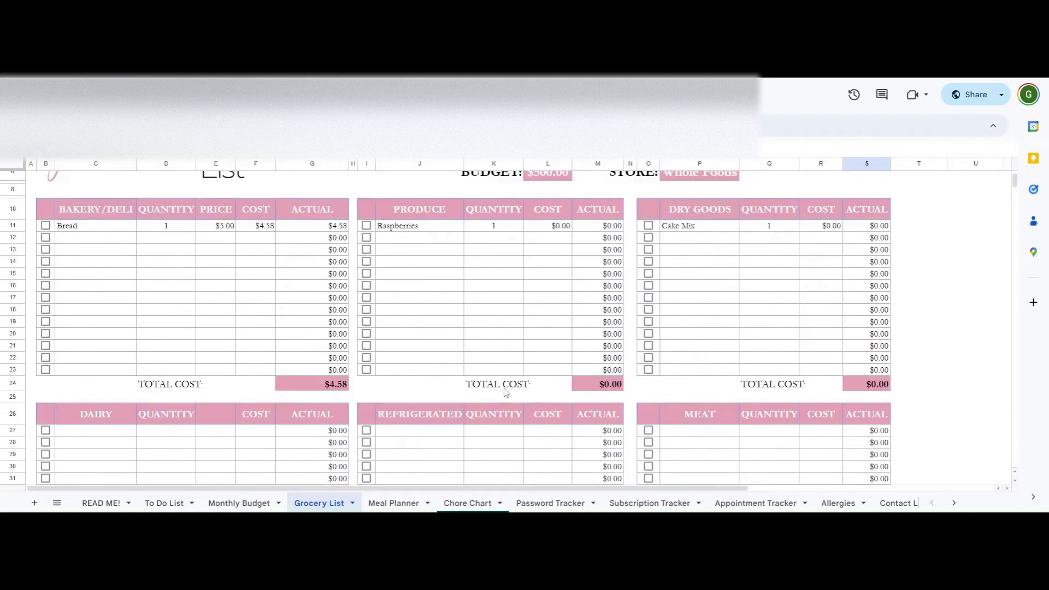
{"action": "left_click", "coordinate": [563, 227]}
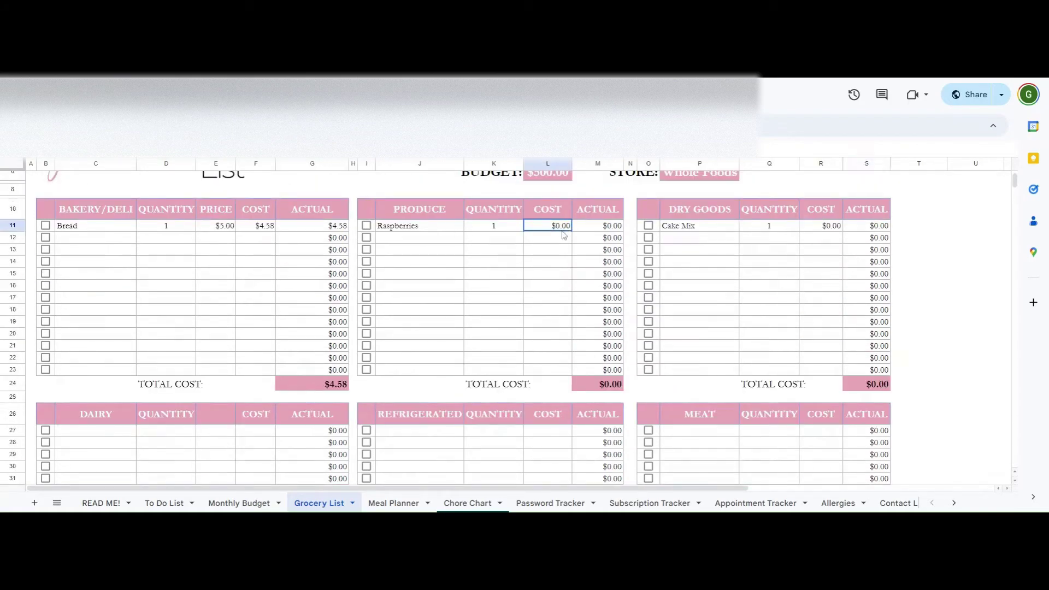
{"action": "type", "text": "1"}
{"action": "key", "text": "Return"}
{"action": "scroll", "coordinate": [710, 317], "scroll_direction": "down", "scroll_amount": 10}
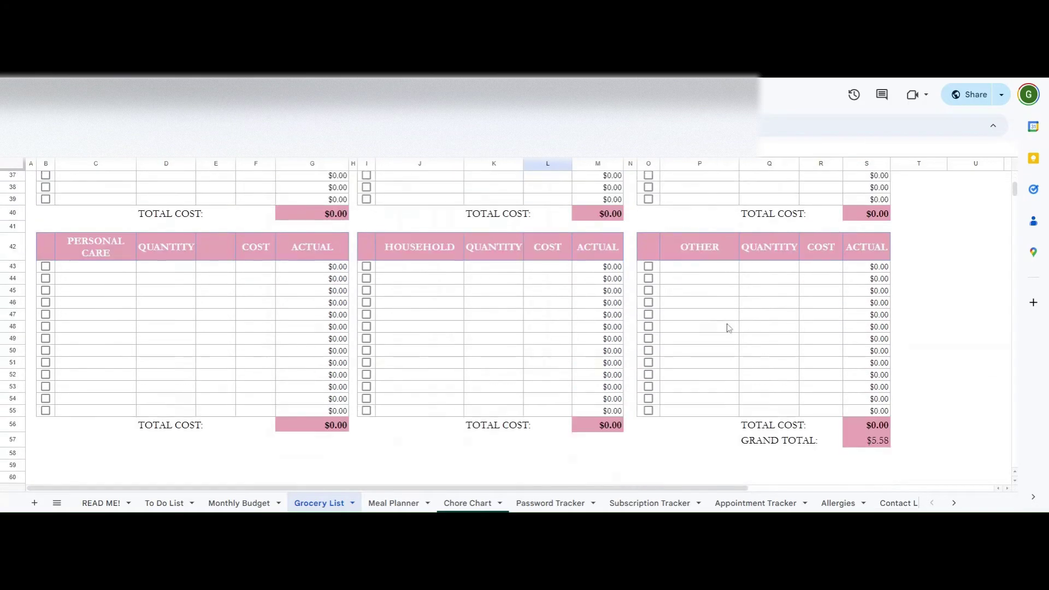
{"action": "left_click", "coordinate": [870, 442]}
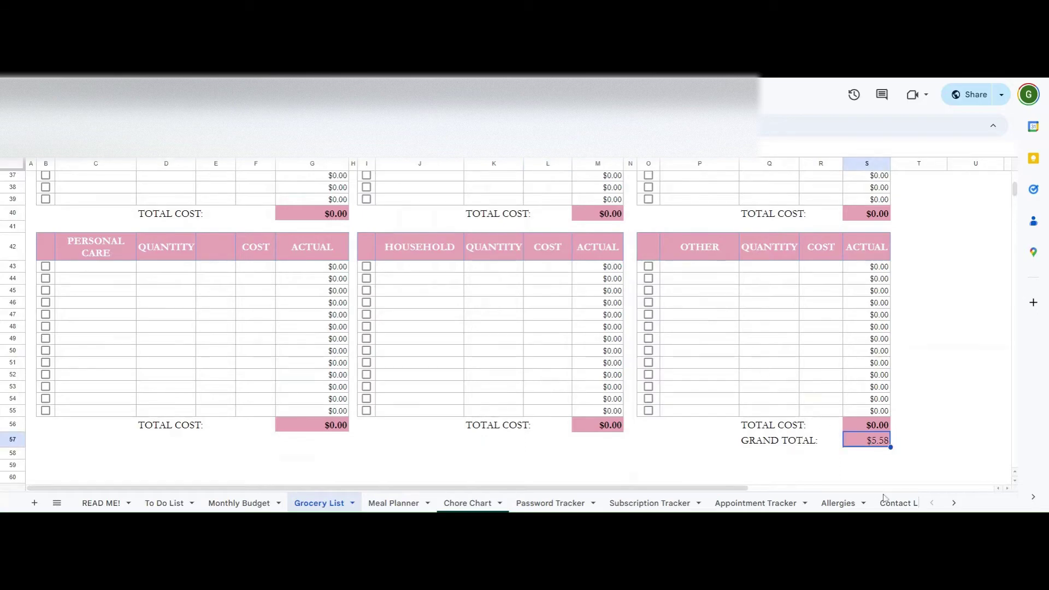
{"action": "scroll", "coordinate": [737, 404], "scroll_direction": "up", "scroll_amount": 10}
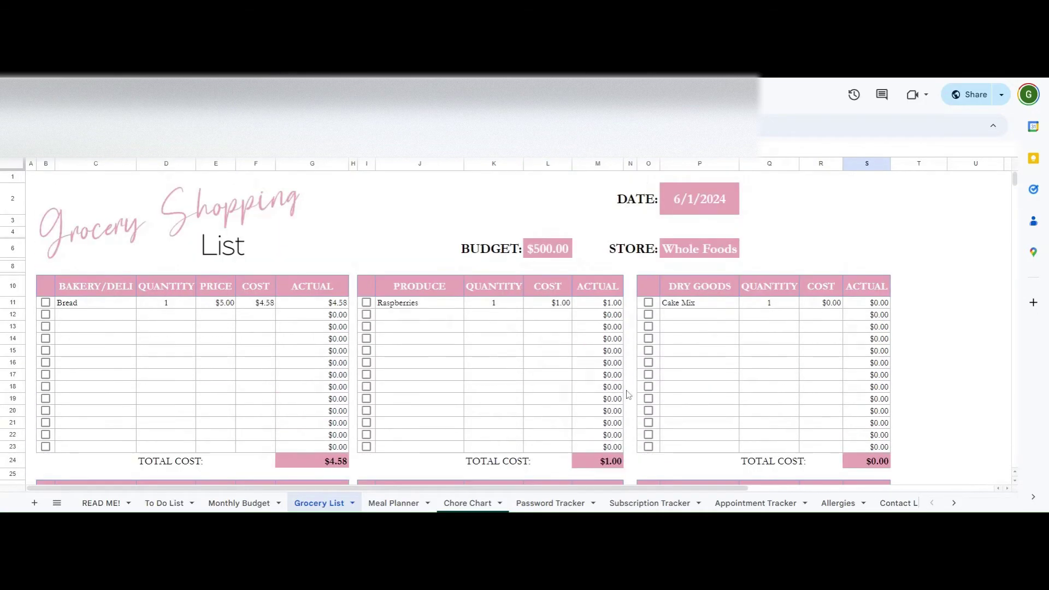
Preview the Grocery List's print layout with the scale set to Fit to width, and leave without printing.
{"action": "left_click", "coordinate": [550, 253]}
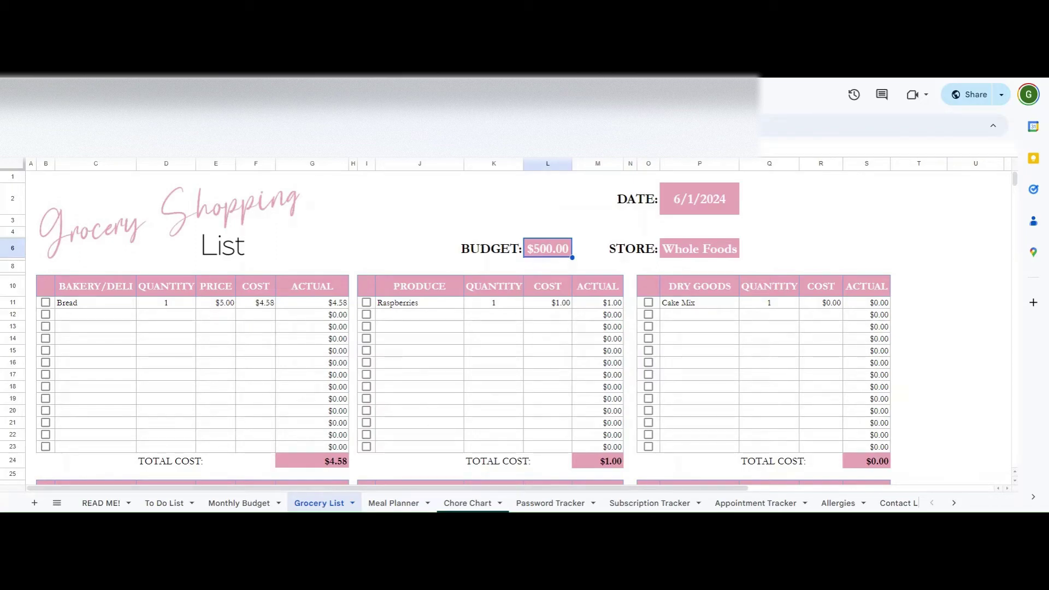
{"action": "key", "text": "alt+f"}
{"action": "left_click", "coordinate": [60, 438]}
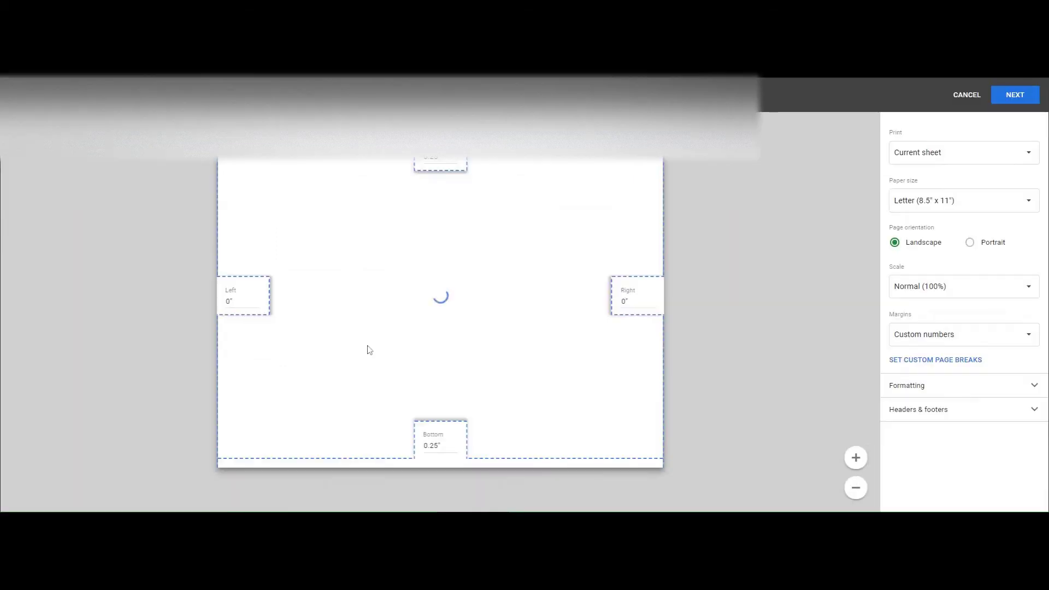
{"action": "left_click", "coordinate": [907, 285]}
{"action": "left_click", "coordinate": [942, 302]}
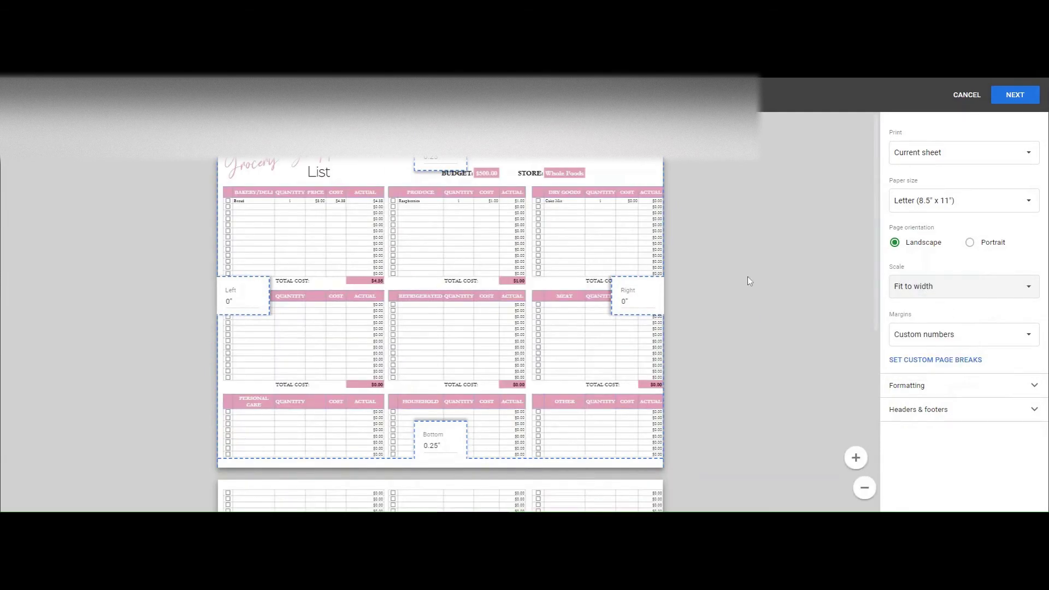
{"action": "scroll", "coordinate": [580, 310], "scroll_direction": "down", "scroll_amount": 3}
{"action": "scroll", "coordinate": [581, 311], "scroll_direction": "up", "scroll_amount": 5}
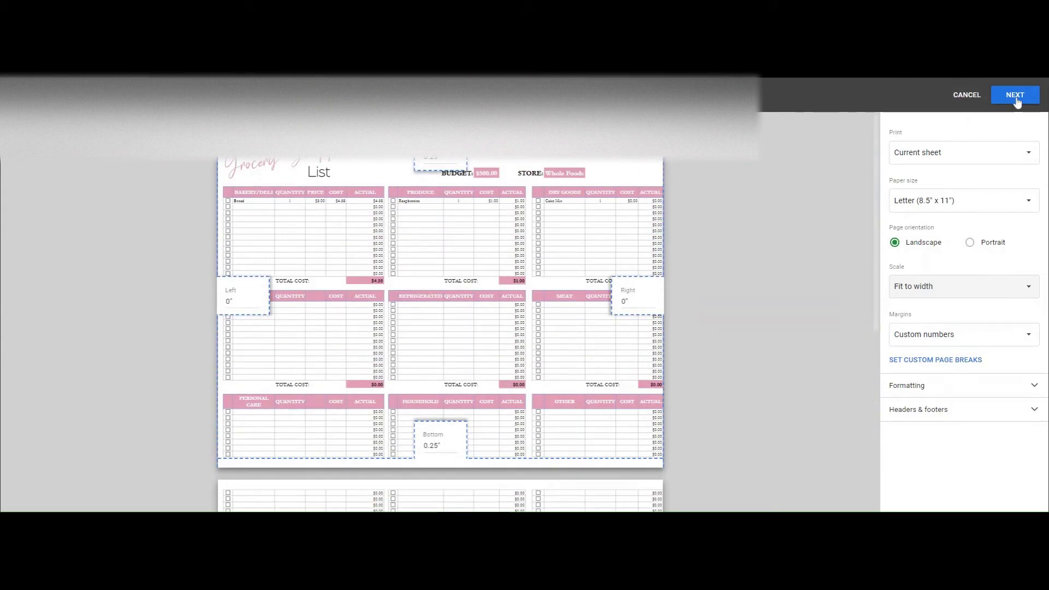
{"action": "left_click", "coordinate": [963, 96]}
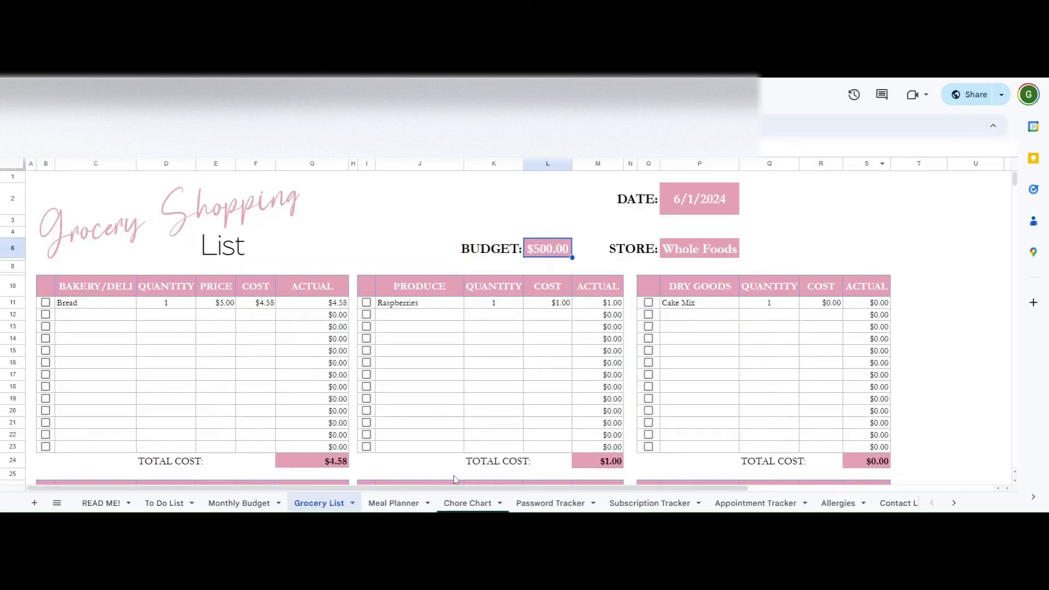
Open the Meal Planner sheet and set its Week Of field to July 1 to 5.
{"action": "left_click", "coordinate": [392, 505]}
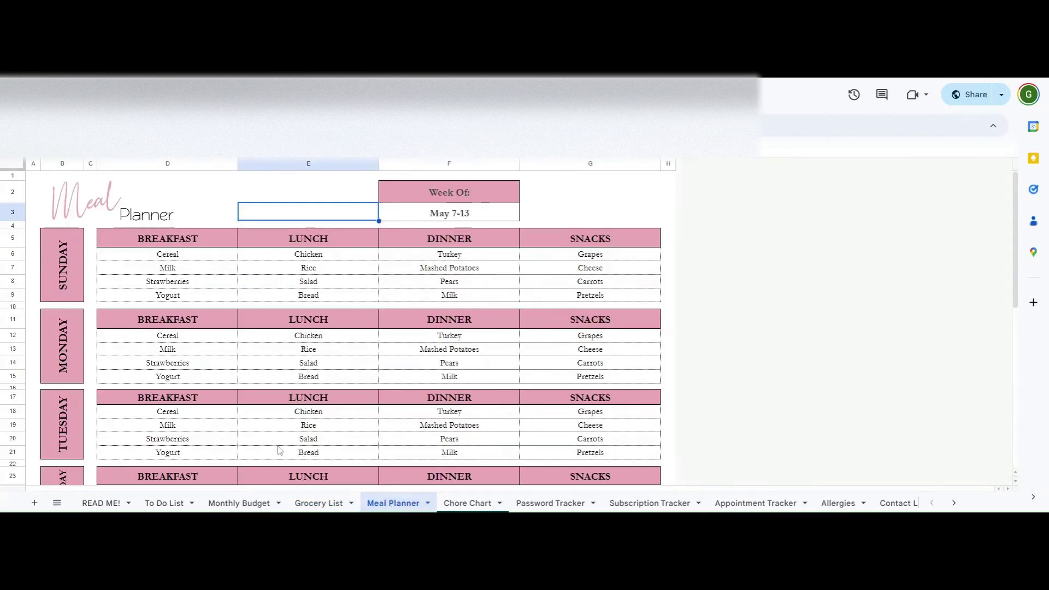
{"action": "left_click", "coordinate": [452, 213]}
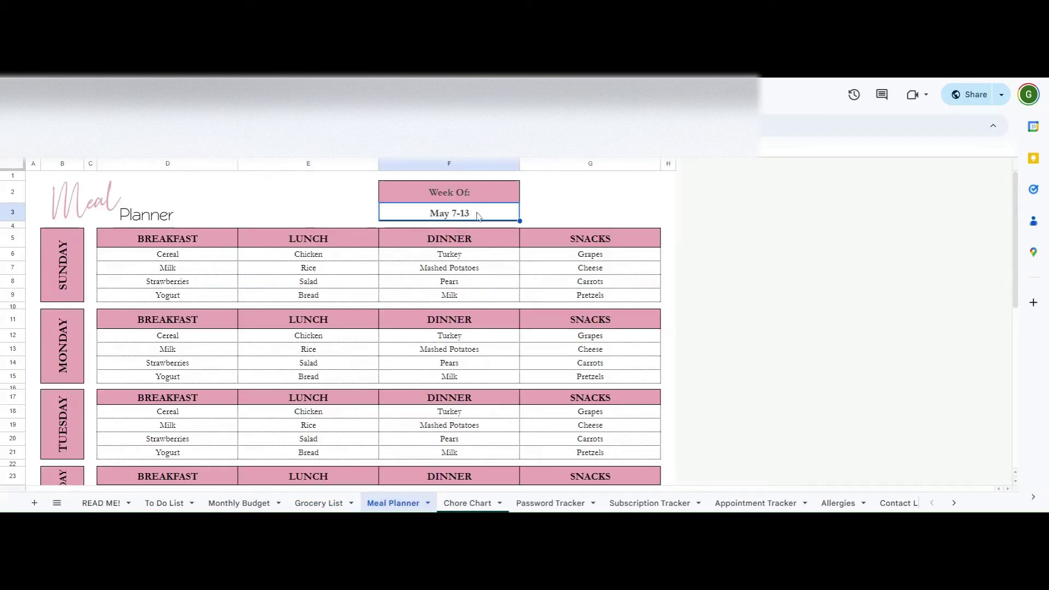
{"action": "triple_click", "coordinate": [477, 214]}
{"action": "type", "text": "Ju"}
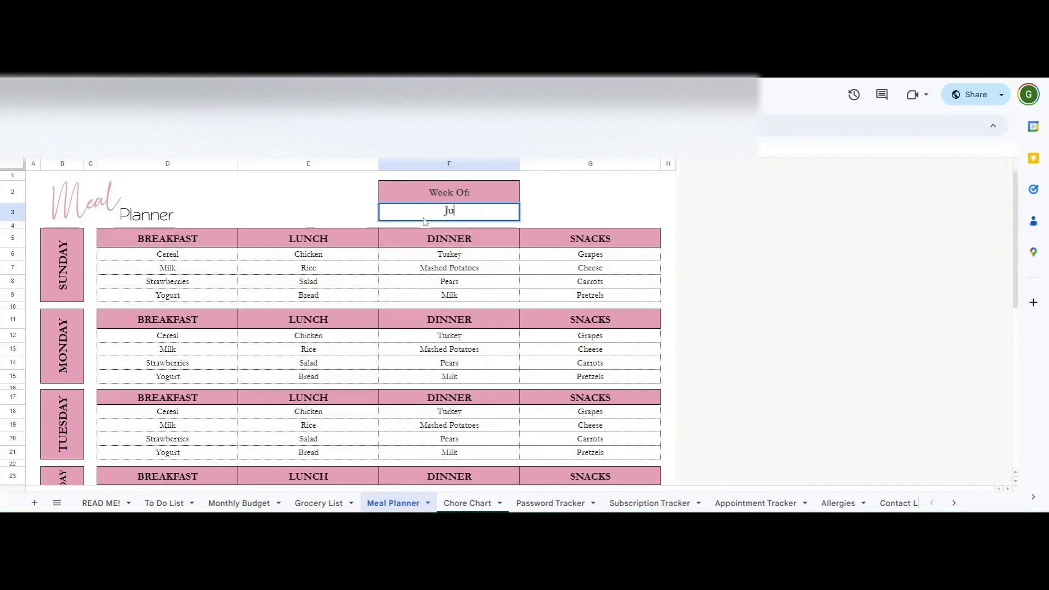
{"action": "type", "text": "ly 1 to 5"}
{"action": "key", "text": "Return"}
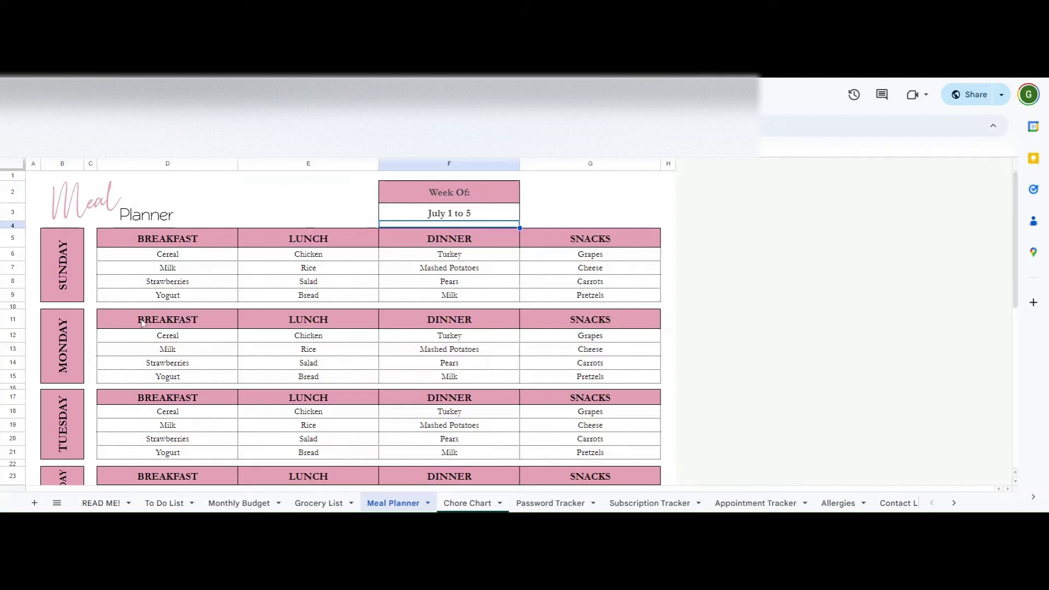
Clear all of Sunday's sample meals and enter Pancakes, Eggs and Toast for Sunday's breakfast.
{"action": "left_click_drag", "start_coordinate": [148, 260], "coordinate": [587, 296]}
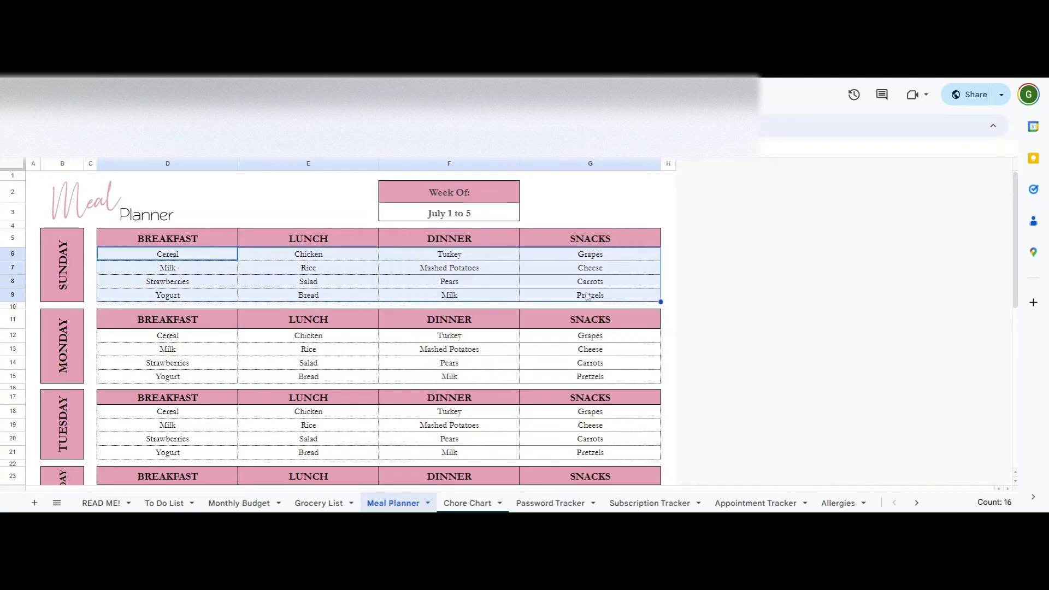
{"action": "key", "text": "Delete"}
{"action": "left_click", "coordinate": [166, 255]}
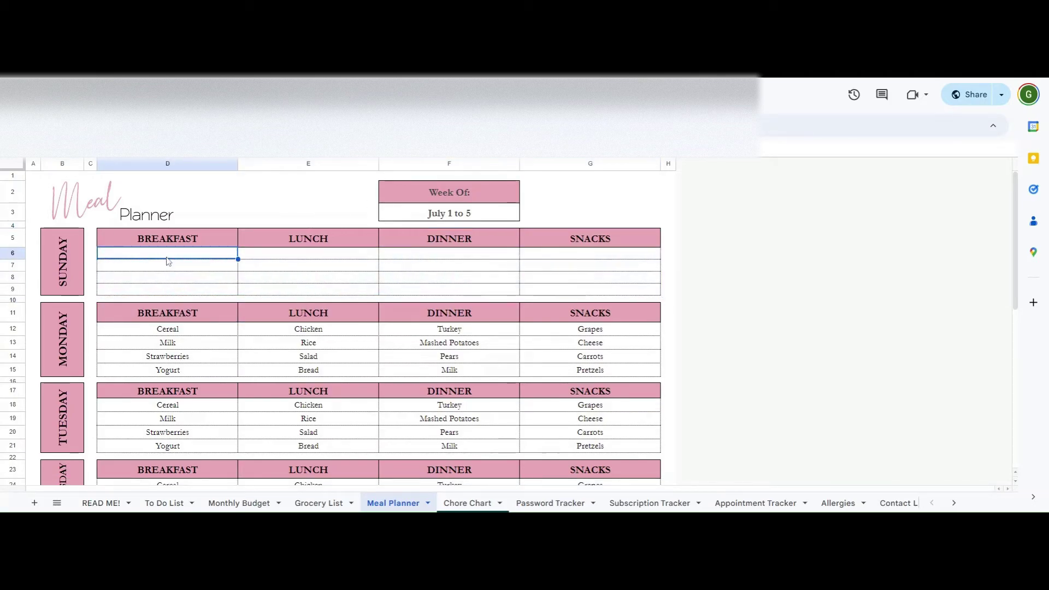
{"action": "type", "text": "Pankca"}
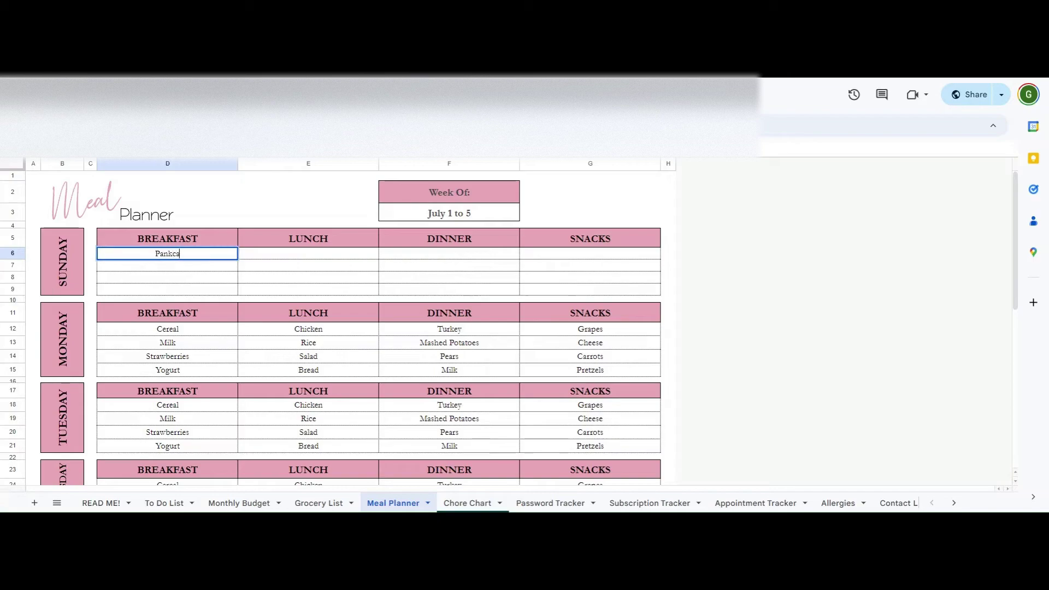
{"action": "type", "text": "kes"}
{"action": "key", "text": "Return"}
{"action": "type", "text": "Eggs"}
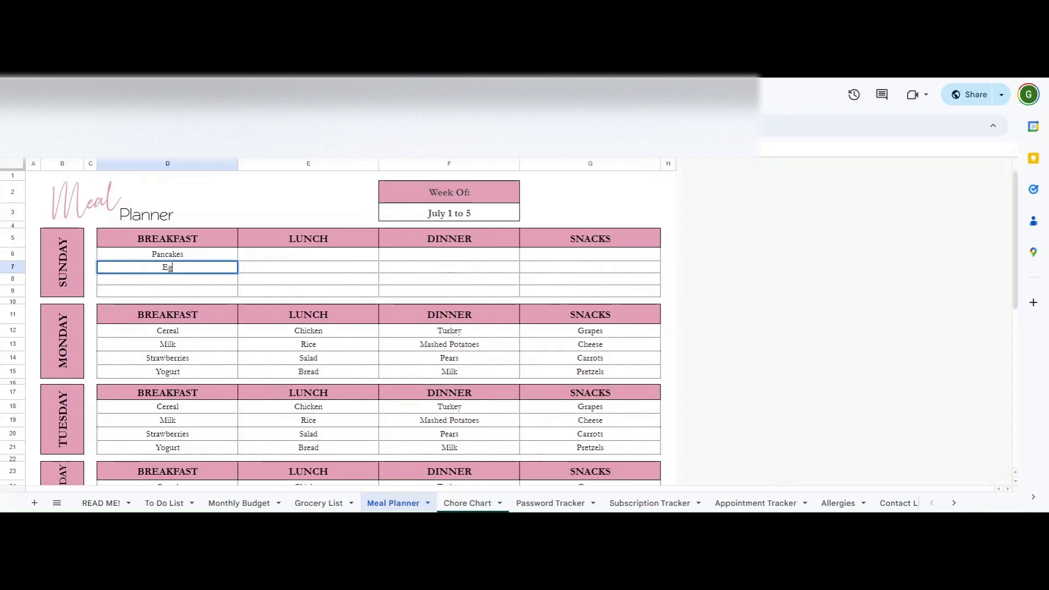
{"action": "key", "text": "Return"}
{"action": "type", "text": "Toast"}
{"action": "key", "text": "Return"}
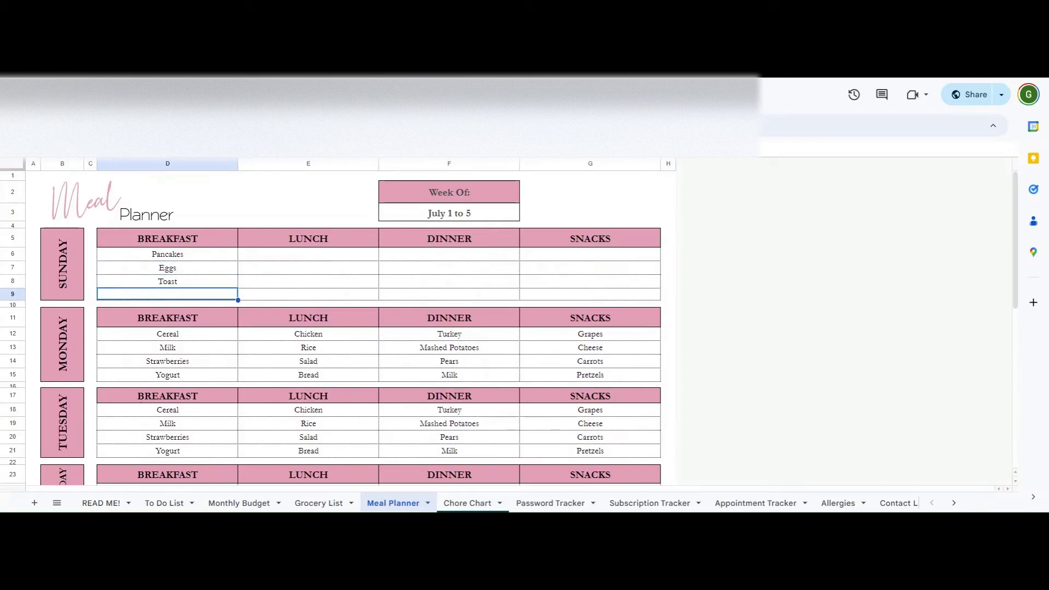
Enter Milk as the fourth item of Sunday's breakfast and look over the remaining days of the week.
{"action": "type", "text": "Milk"}
{"action": "key", "text": "Return"}
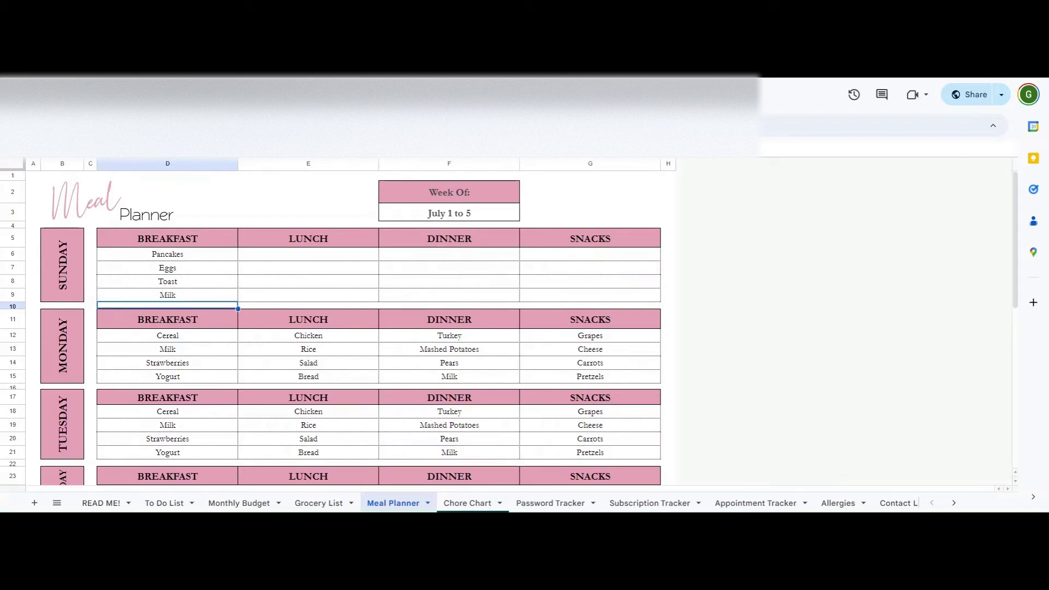
{"action": "scroll", "coordinate": [184, 265], "scroll_direction": "down", "scroll_amount": 10}
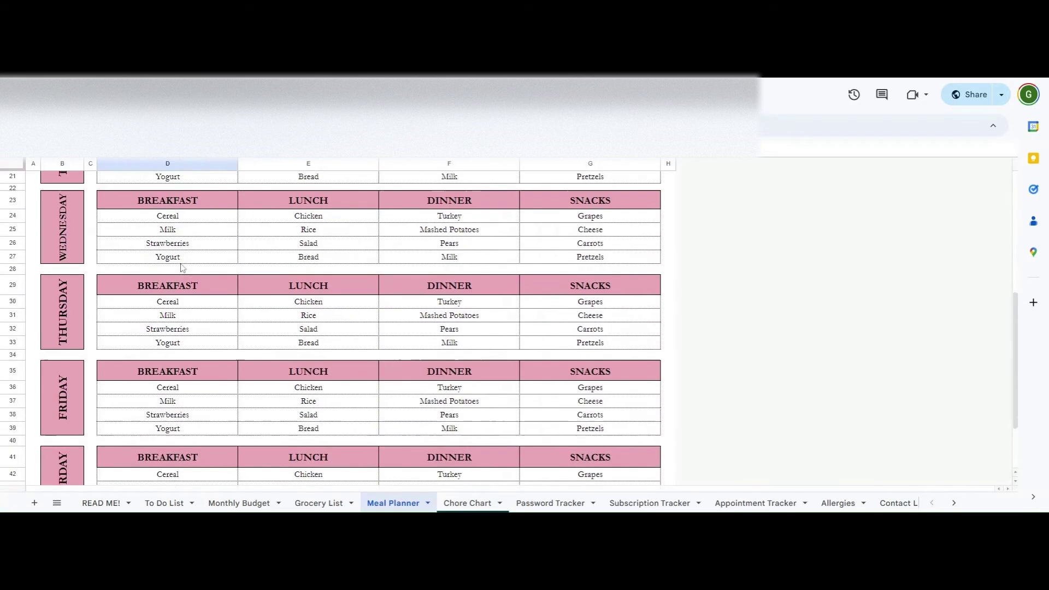
{"action": "scroll", "coordinate": [281, 407], "scroll_direction": "up", "scroll_amount": 10}
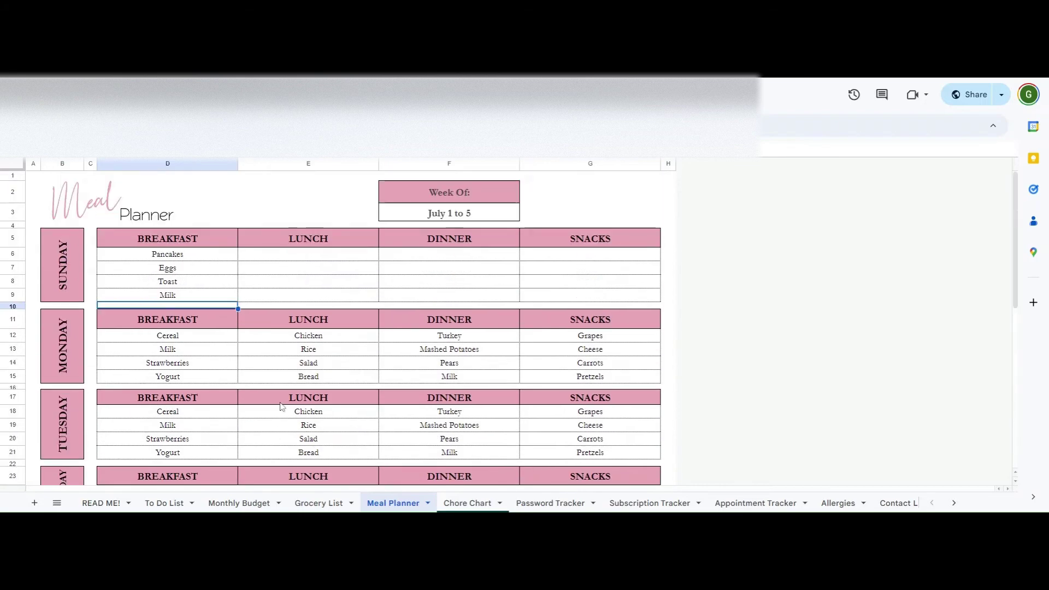
Clear all of Monday's and Sunday's meals and empty the Week Of field in the Meal Planner.
{"action": "left_click_drag", "start_coordinate": [153, 343], "coordinate": [536, 387]}
{"action": "key", "text": "Delete"}
{"action": "left_click_drag", "start_coordinate": [164, 254], "coordinate": [578, 295]}
{"action": "key", "text": "Delete"}
{"action": "left_click", "coordinate": [484, 213]}
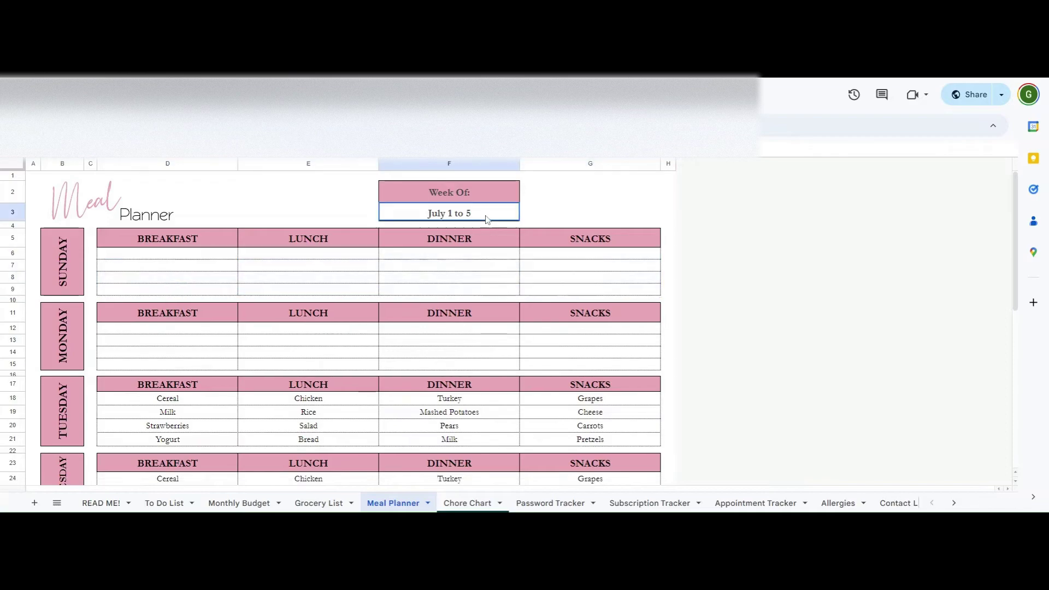
{"action": "key", "text": "Delete"}
{"action": "left_click", "coordinate": [481, 289]}
{"action": "left_click", "coordinate": [511, 342]}
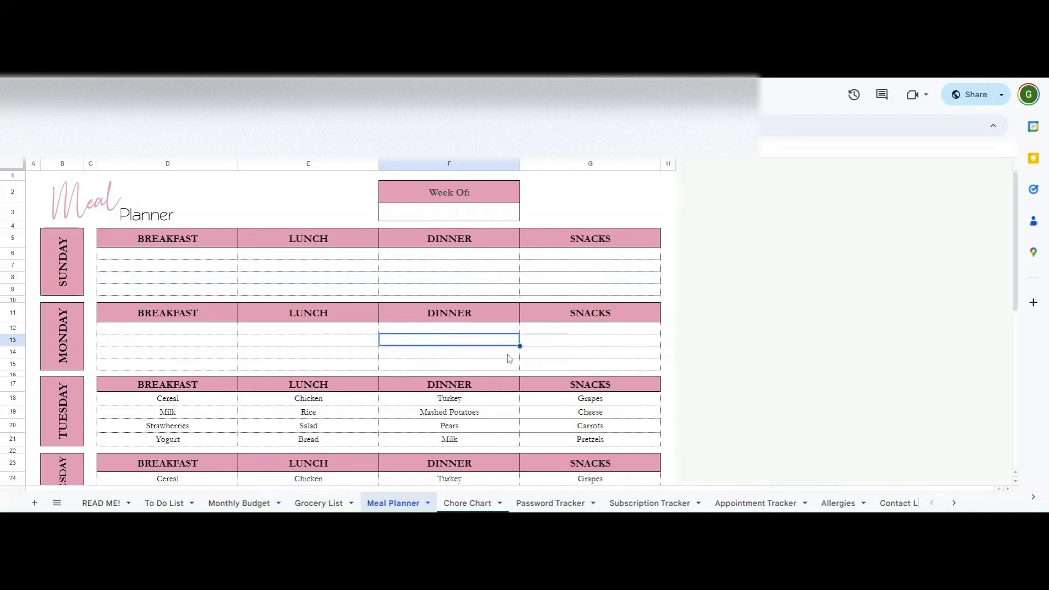
{"action": "scroll", "coordinate": [491, 411], "scroll_direction": "down", "scroll_amount": 3}
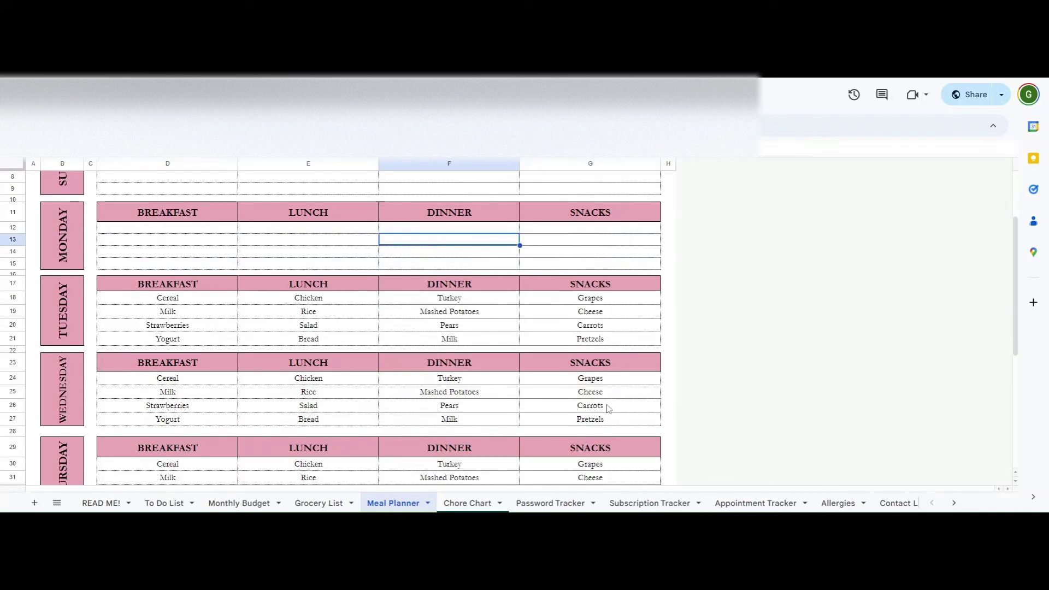
Open the Chore Chart sheet and replace the names of the first two family members with new first names.
{"action": "left_click", "coordinate": [467, 504]}
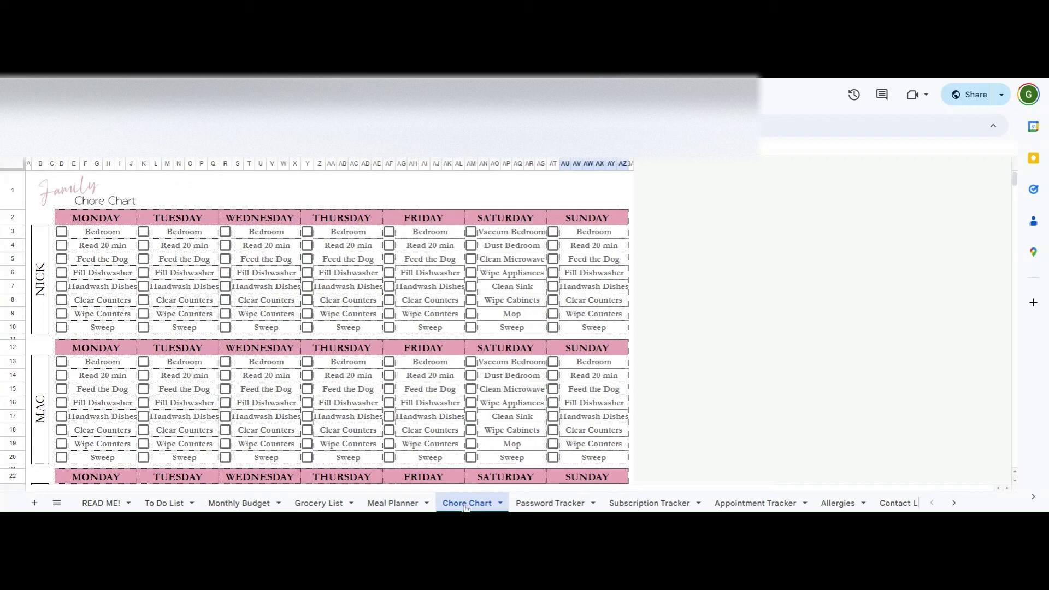
{"action": "double_click", "coordinate": [54, 277]}
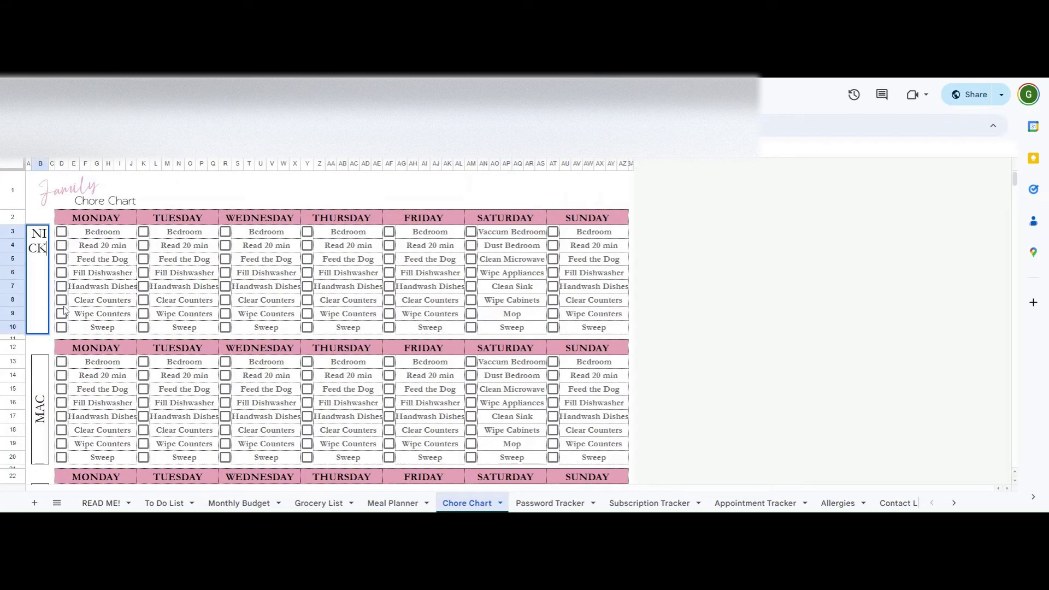
{"action": "left_click", "coordinate": [44, 393]}
{"action": "left_click", "coordinate": [44, 295]}
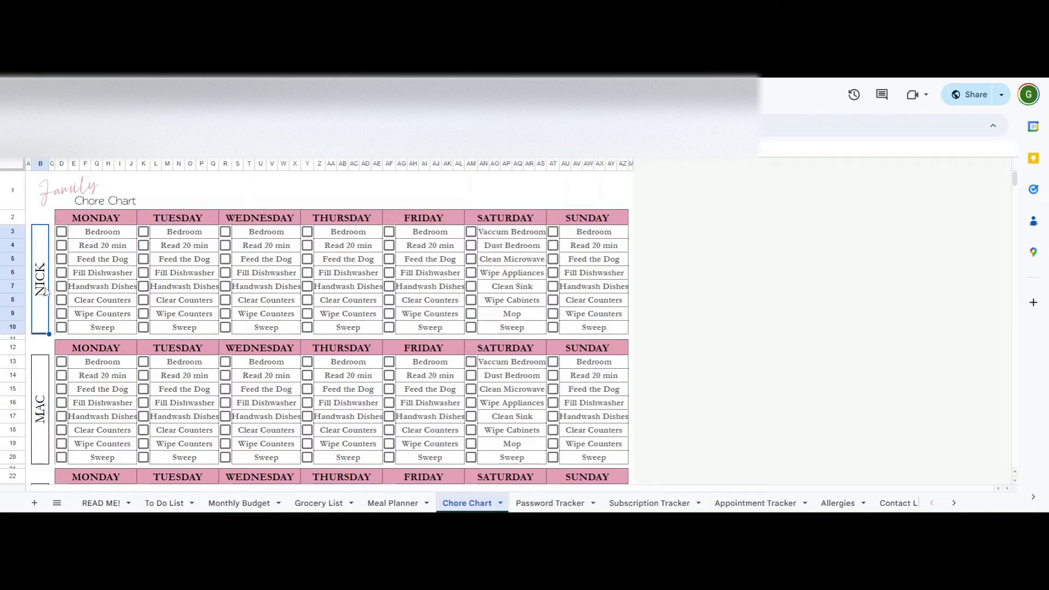
{"action": "left_click", "coordinate": [98, 148]}
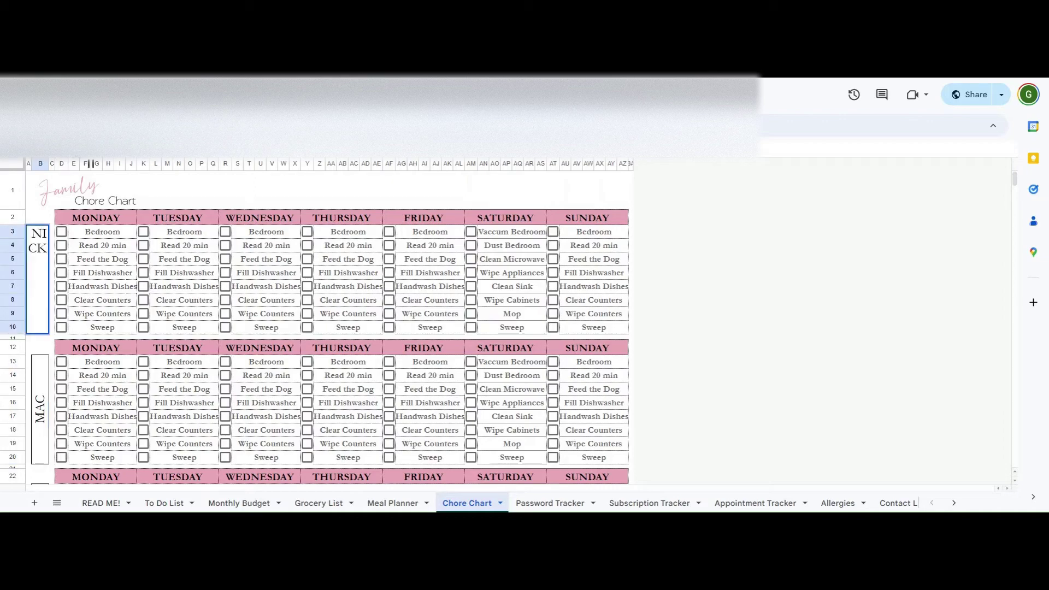
{"action": "type", "text": "Sally"}
{"action": "key", "text": "Return"}
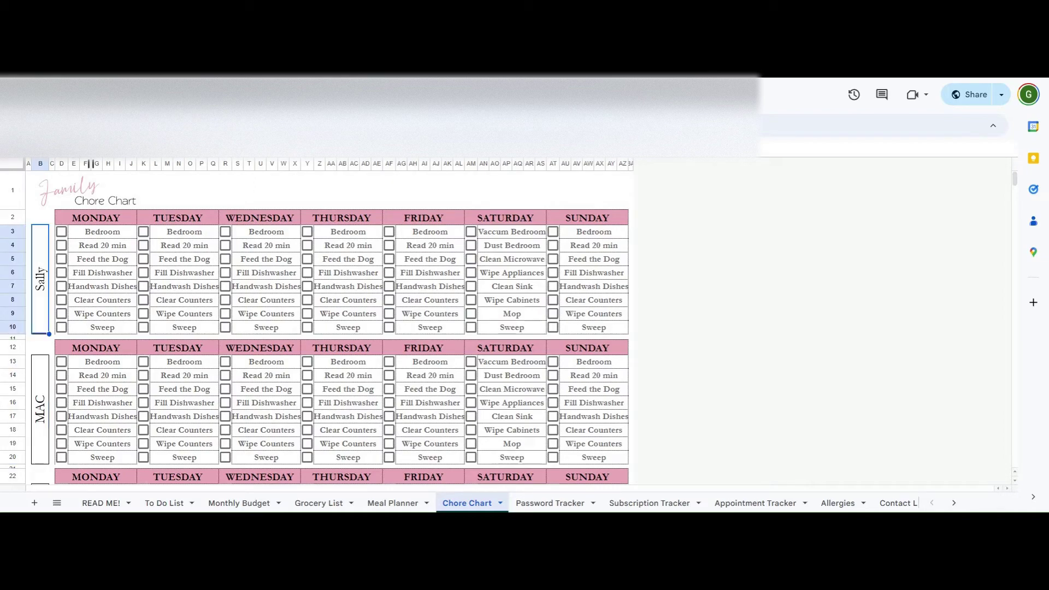
{"action": "left_click", "coordinate": [47, 407]}
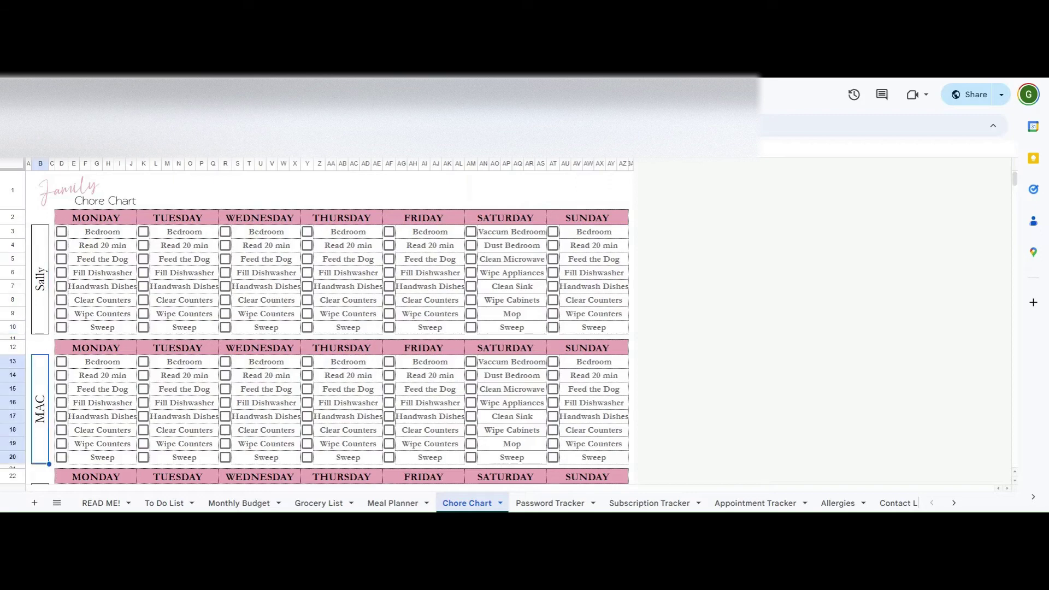
{"action": "type", "text": "Jane"}
{"action": "key", "text": "Return"}
Replace the first family member's sample Monday chores with Make Bed, Make Water and Feed Dogs.
{"action": "left_click_drag", "start_coordinate": [92, 233], "coordinate": [112, 330]}
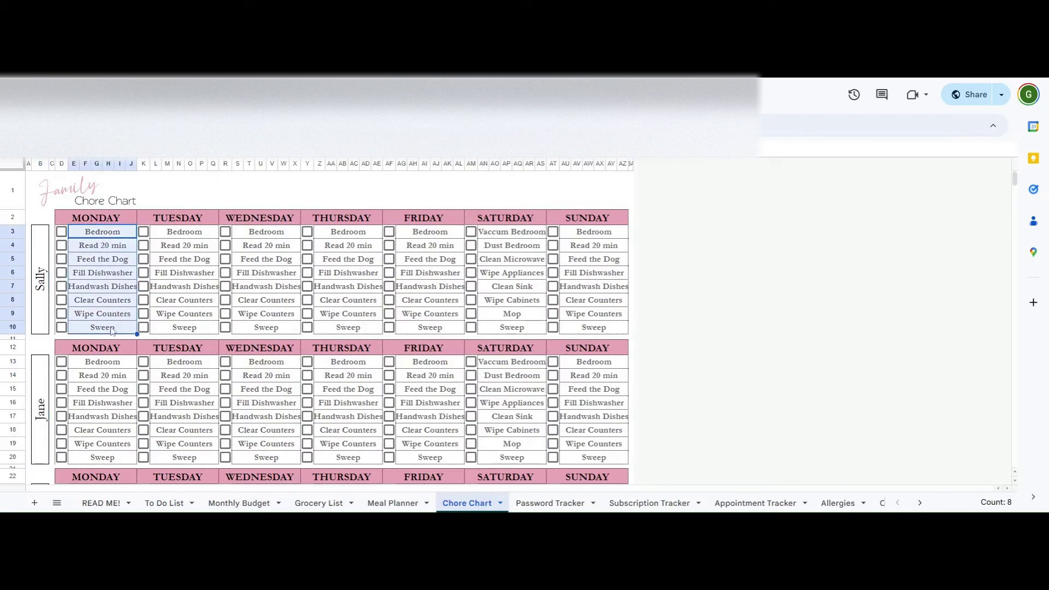
{"action": "key", "text": "Delete"}
{"action": "left_click", "coordinate": [105, 233]}
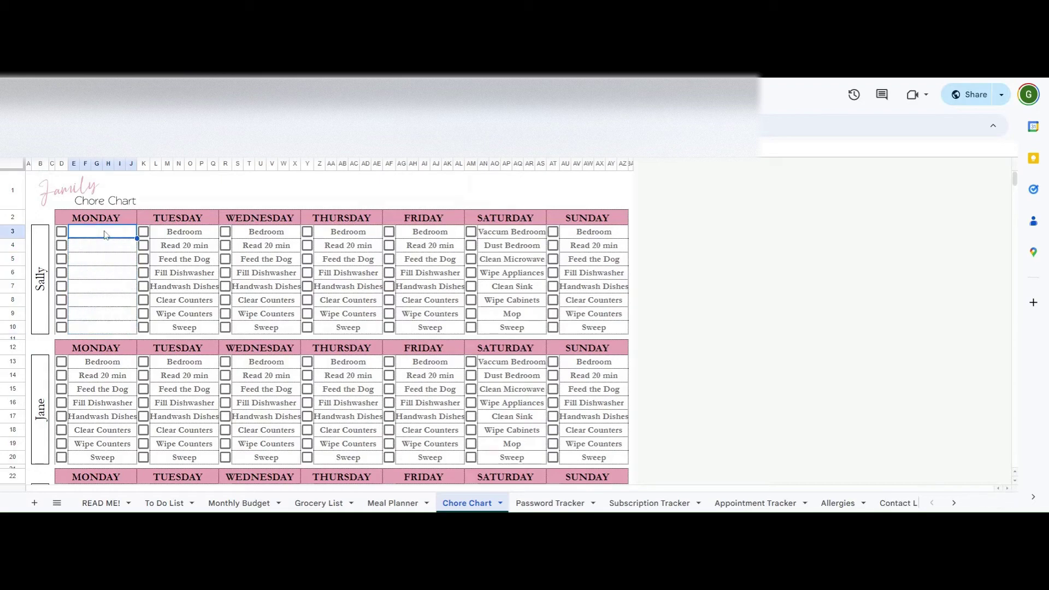
{"action": "type", "text": "Make Bed"}
{"action": "key", "text": "Return"}
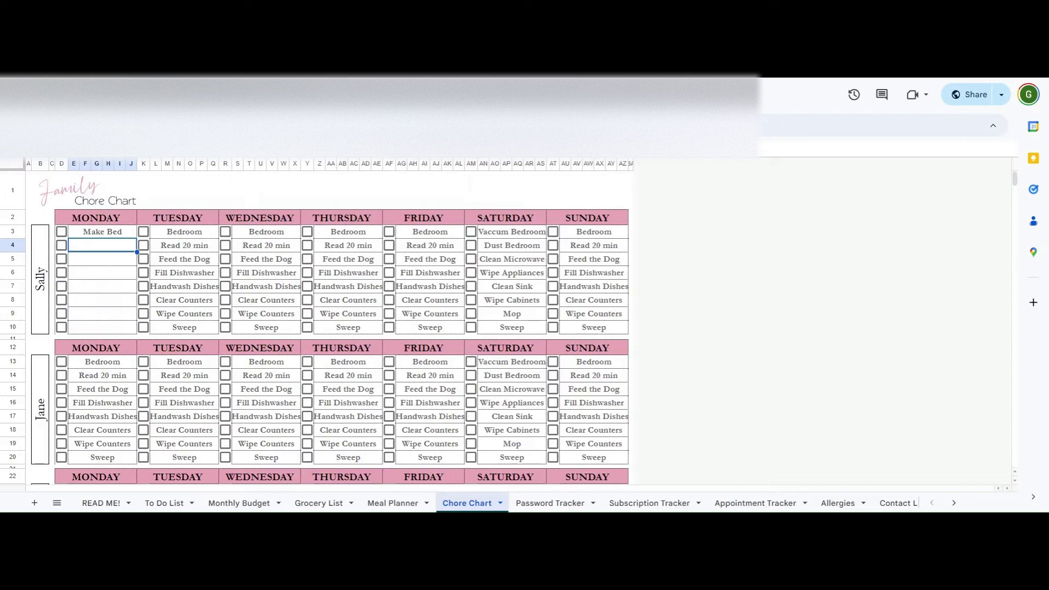
{"action": "type", "text": "Make Water"}
{"action": "key", "text": "Return"}
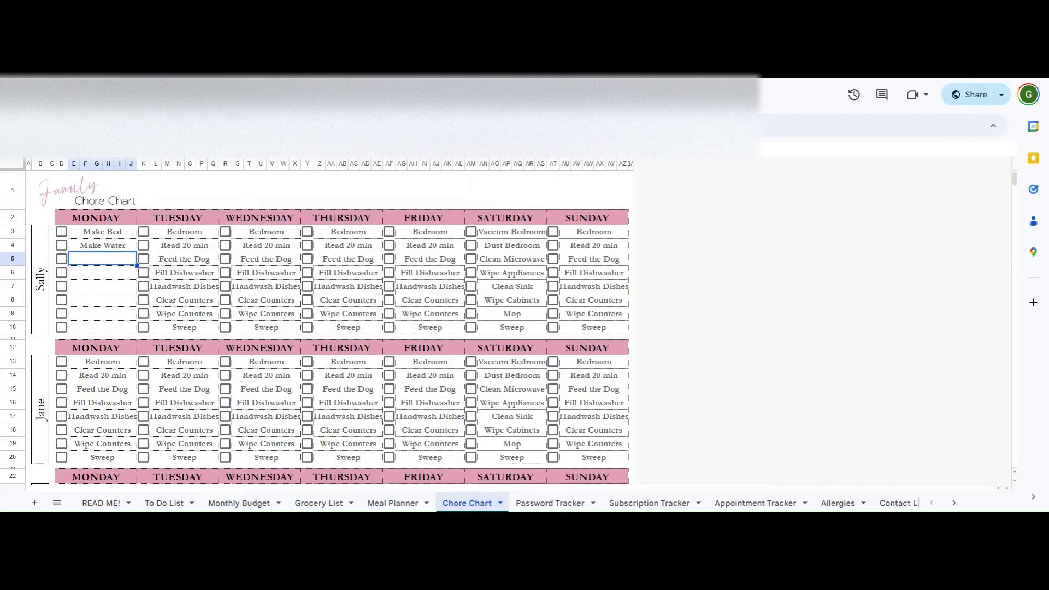
{"action": "type", "text": "Feed Dogs"}
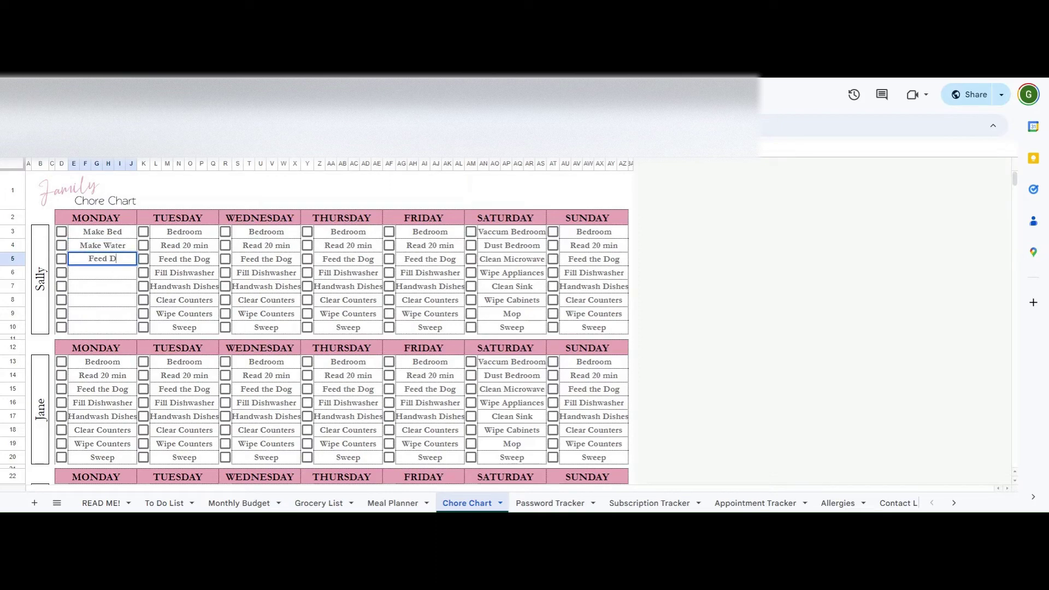
{"action": "key", "text": "Return"}
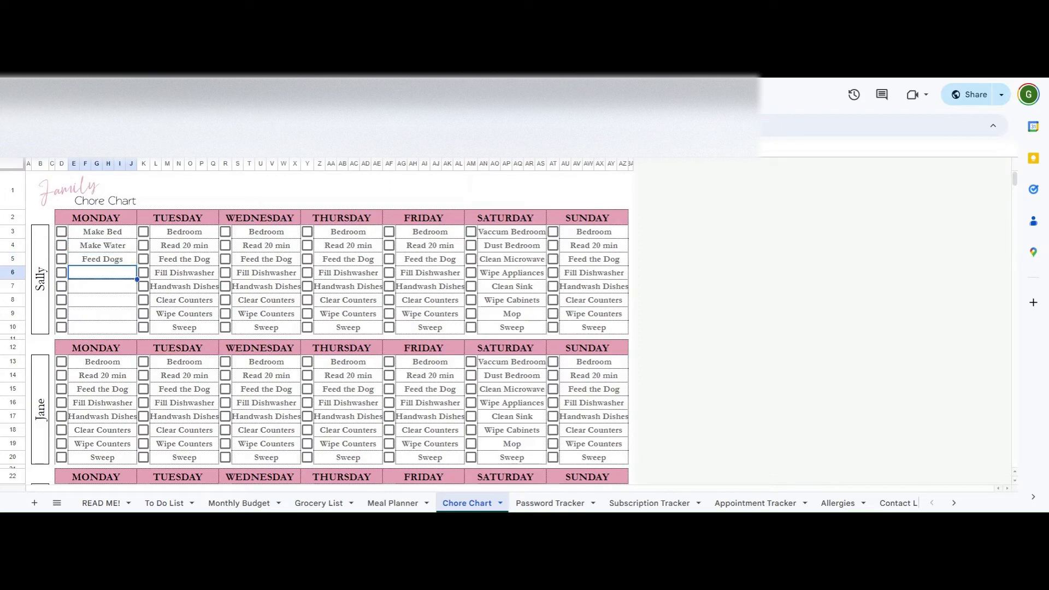
For the first family member, check off Tuesday's Bedroom, Fill Dishwasher and Clear Counters, plus Monday's Make Bed and the boxes in rows 7 and 8.
{"action": "left_click", "coordinate": [143, 273]}
{"action": "left_click", "coordinate": [143, 300]}
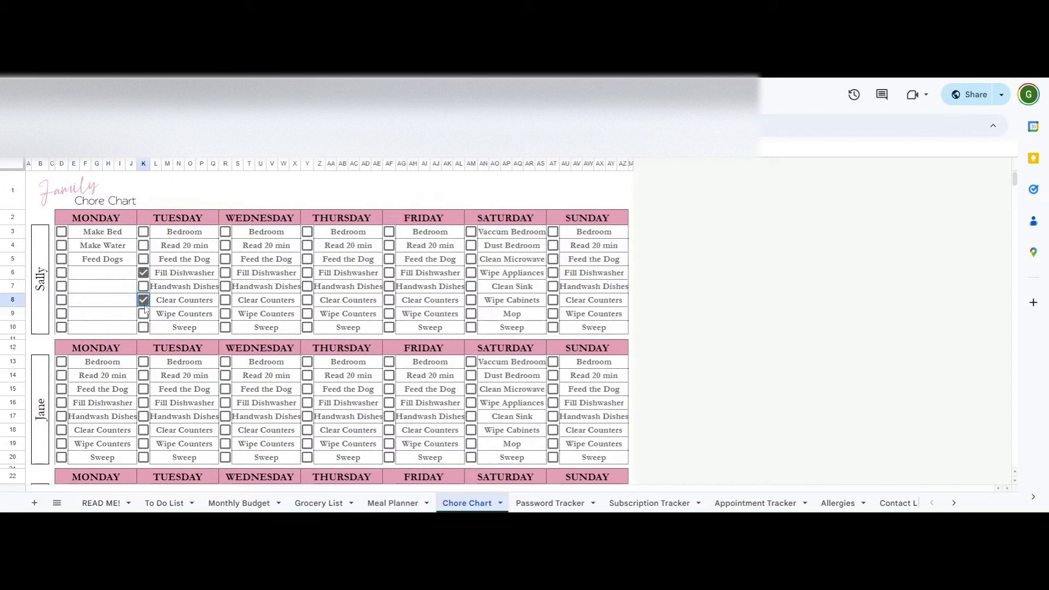
{"action": "left_click", "coordinate": [143, 232]}
{"action": "left_click", "coordinate": [62, 231]}
{"action": "left_click", "coordinate": [67, 286]}
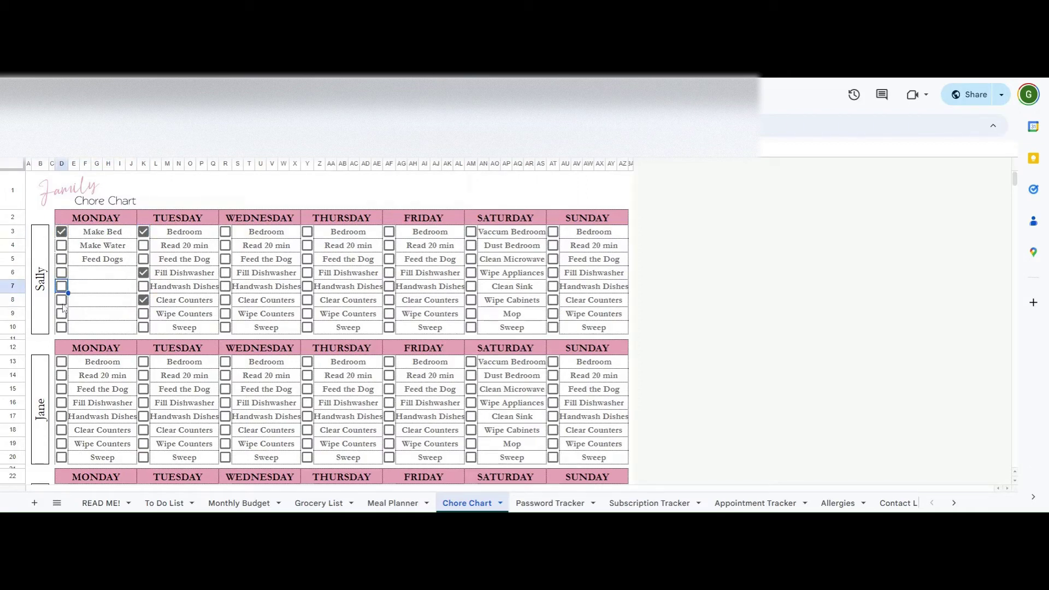
{"action": "left_click", "coordinate": [61, 300]}
{"action": "left_click", "coordinate": [61, 286]}
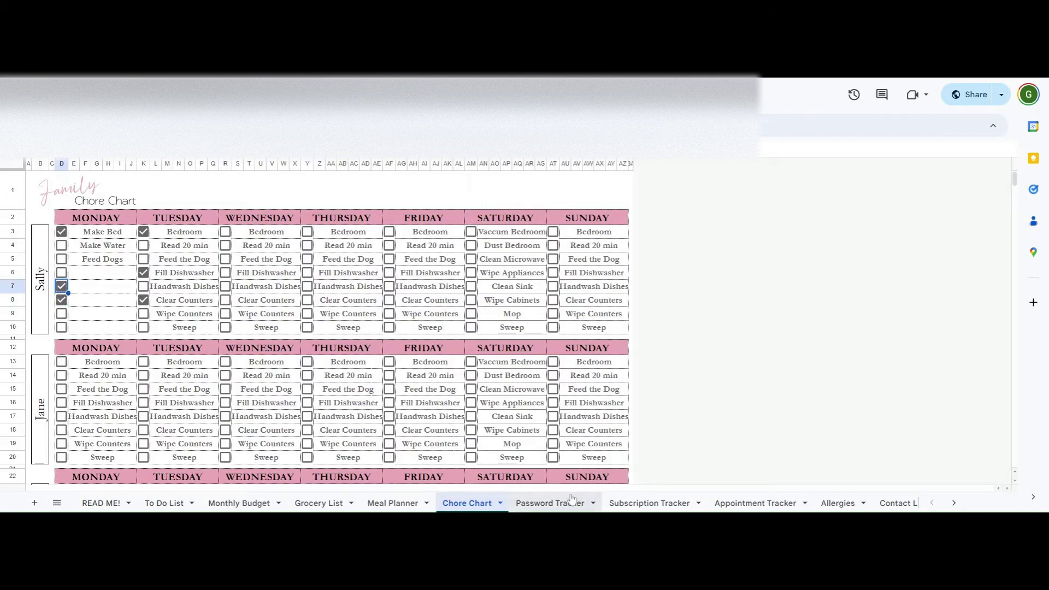
Open the Subscription Tracker sheet and clear the sample subscription in row 4.
{"action": "left_click", "coordinate": [649, 502]}
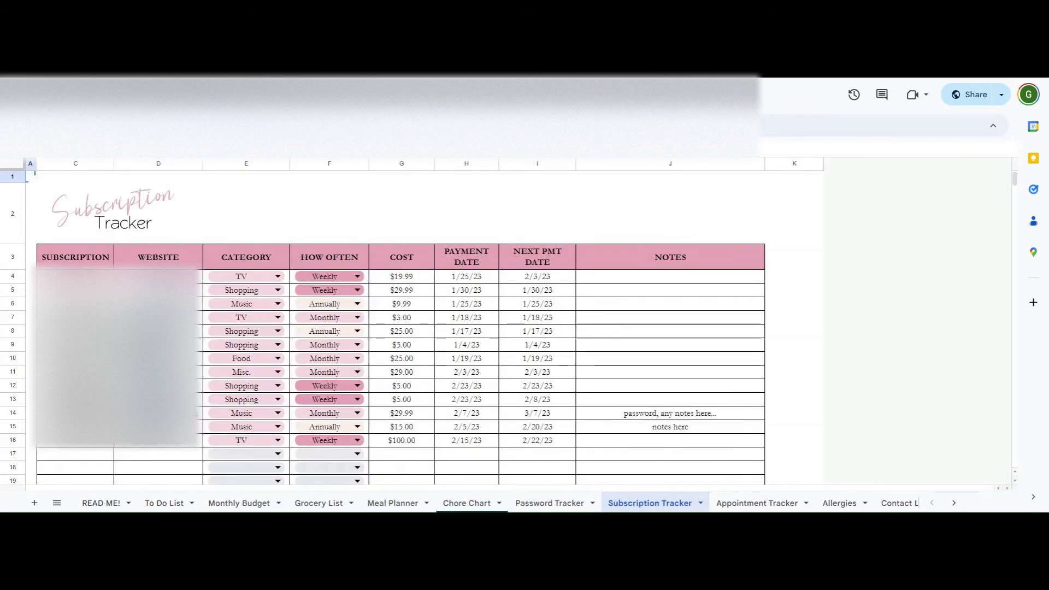
{"action": "left_click_drag", "start_coordinate": [75, 276], "coordinate": [616, 278]}
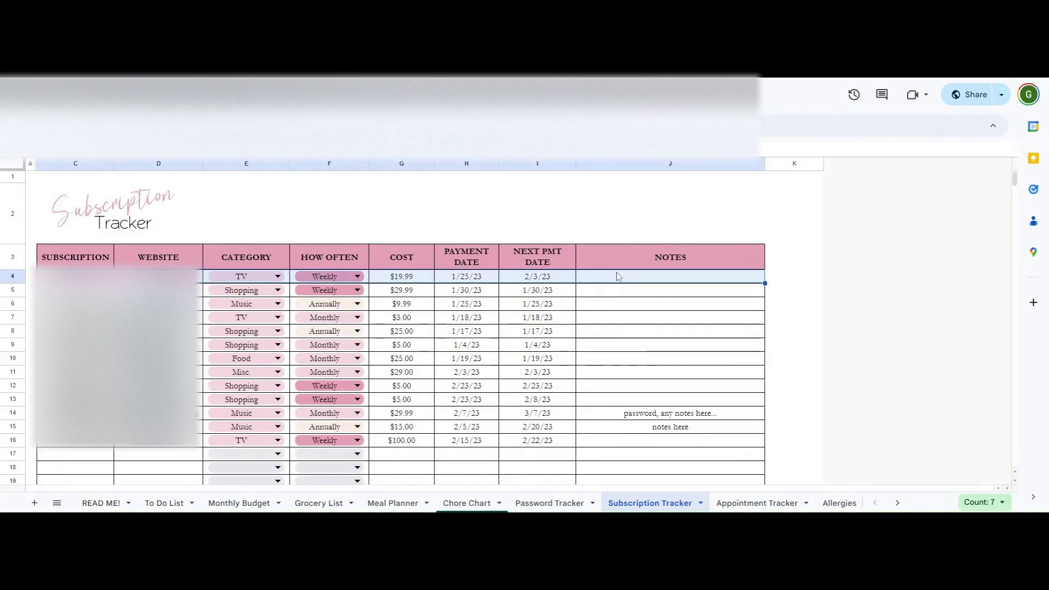
{"action": "key", "text": "Delete"}
{"action": "key", "text": "Right"}
{"action": "left_click", "coordinate": [609, 304]}
Go through the emptied row 4's Subscription and Website cells and set its Category to Misc.
{"action": "left_click", "coordinate": [75, 276]}
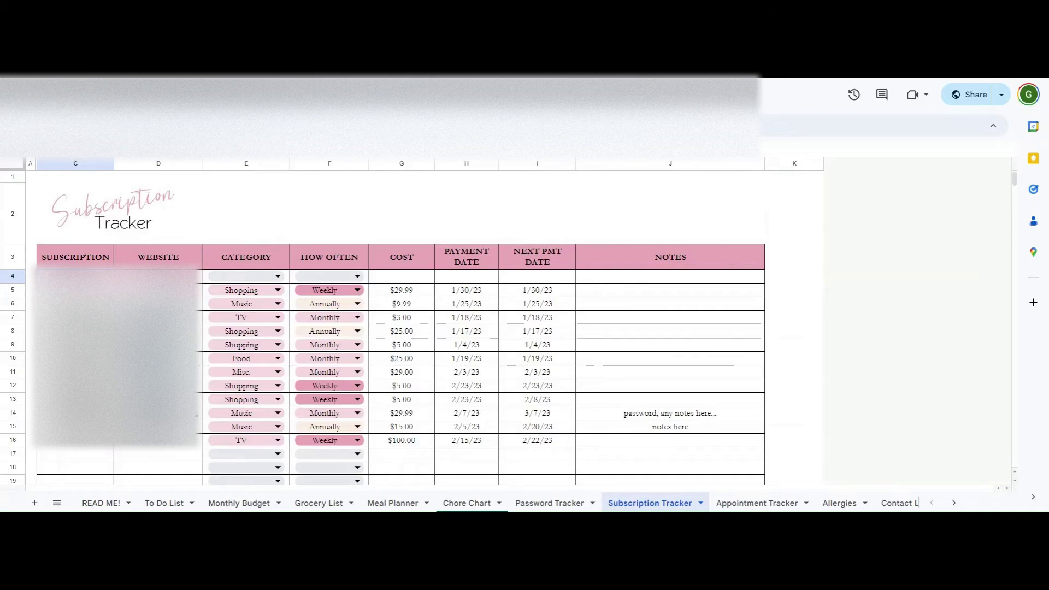
{"action": "left_click", "coordinate": [159, 276]}
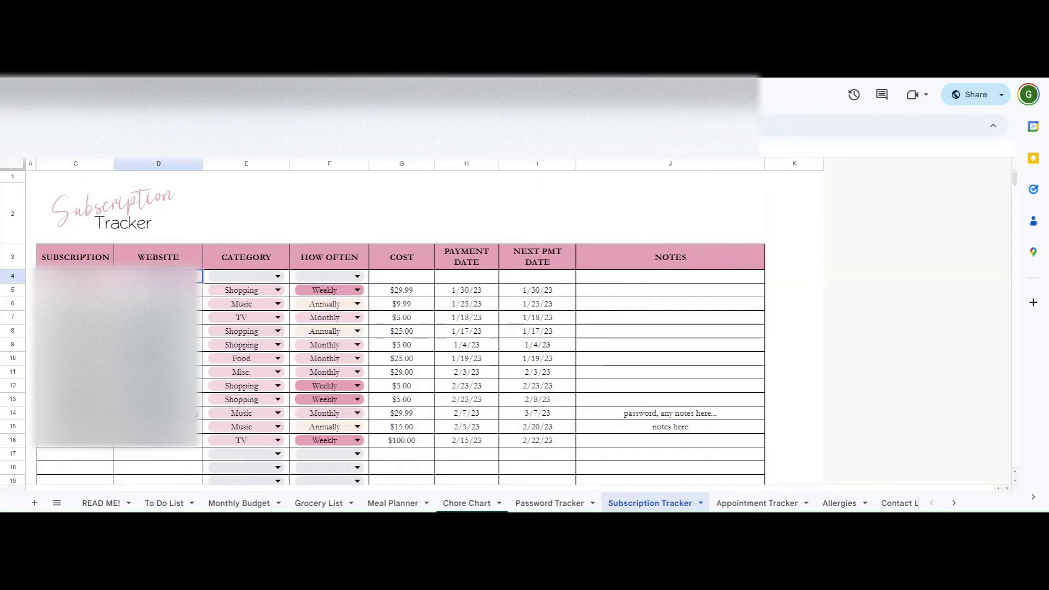
{"action": "left_click", "coordinate": [278, 276]}
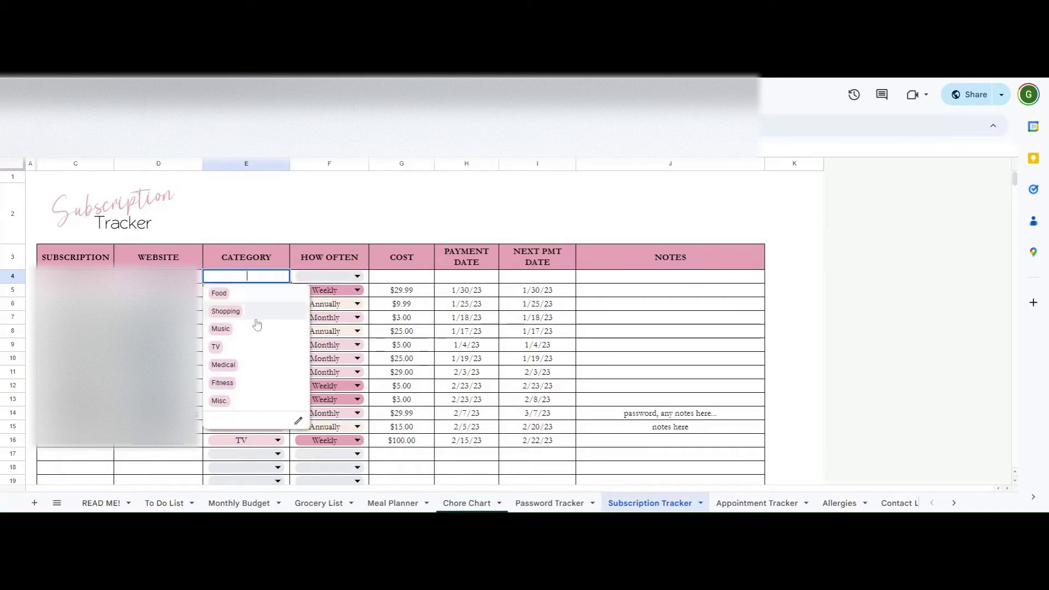
{"action": "left_click", "coordinate": [253, 400]}
Edit row 4's Category dropdown options and add a new item named Entertainment.
{"action": "left_click", "coordinate": [278, 275]}
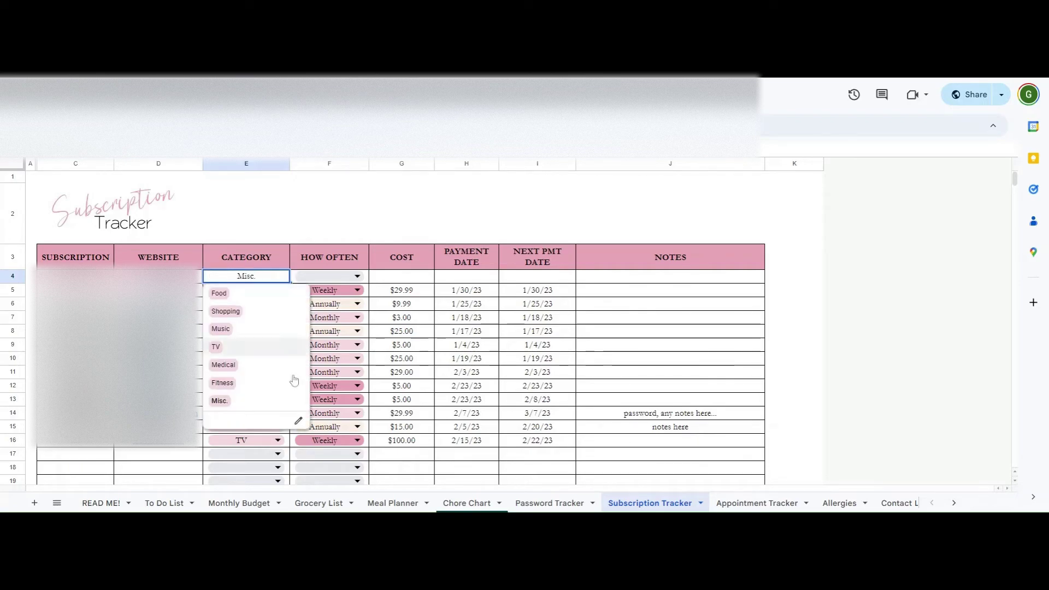
{"action": "left_click", "coordinate": [299, 421]}
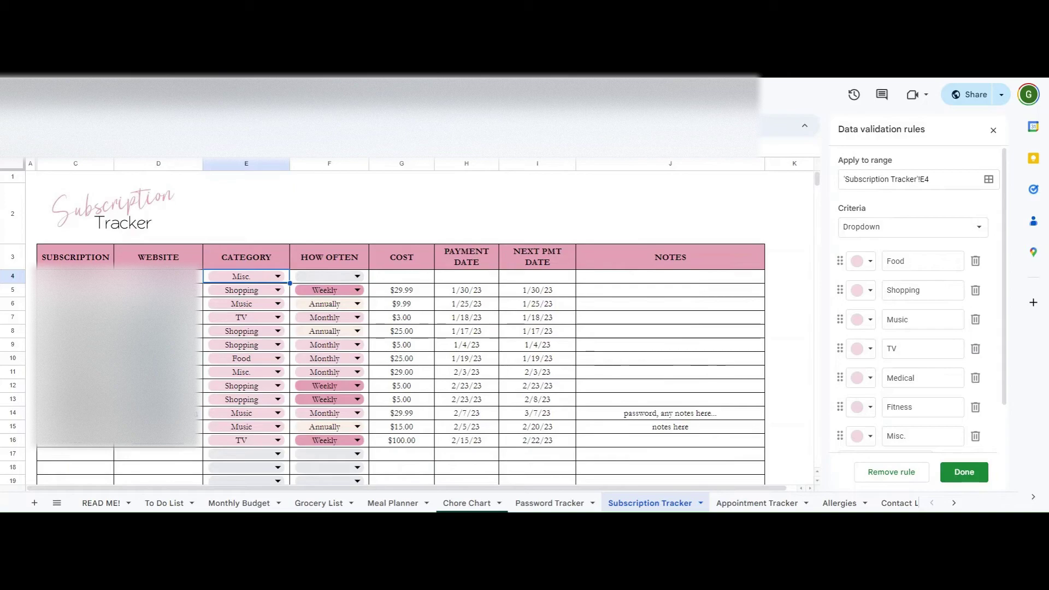
{"action": "scroll", "coordinate": [917, 306], "scroll_direction": "down", "scroll_amount": 1}
{"action": "left_click", "coordinate": [904, 410]}
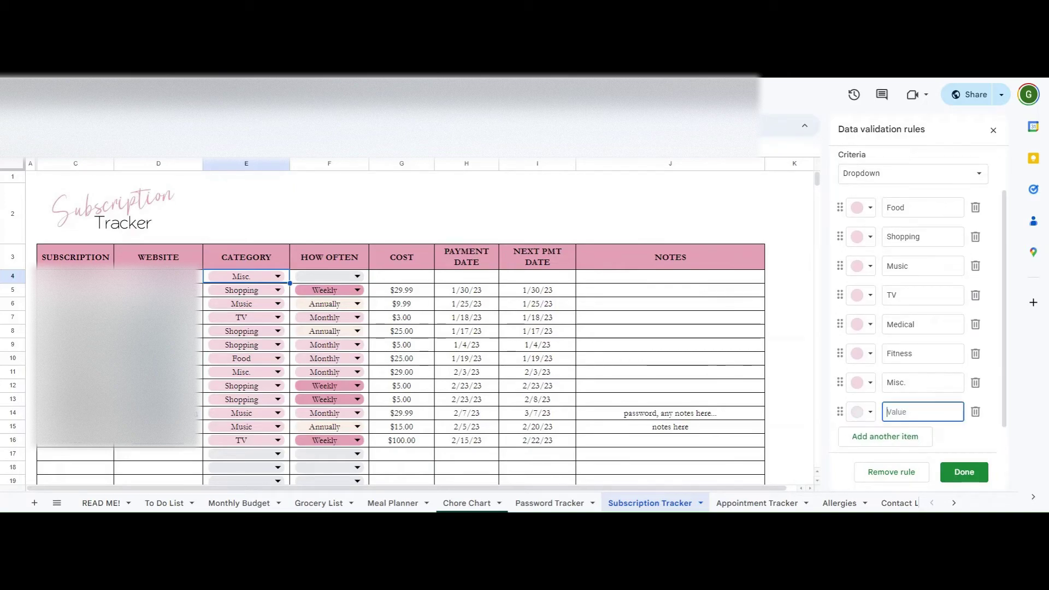
{"action": "type", "text": "Entertainment"}
Set the Entertainment item's background to the table header's pink, #eaa8b6, by sampling it with the eyedropper.
{"action": "left_click", "coordinate": [870, 413]}
{"action": "left_click", "coordinate": [858, 355]}
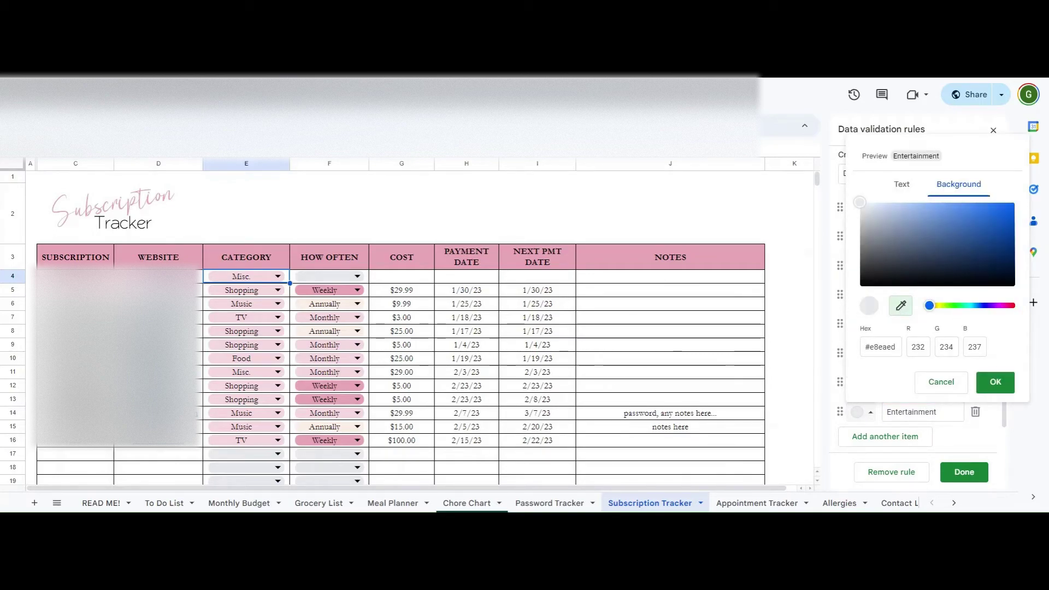
{"action": "left_click", "coordinate": [901, 305]}
{"action": "left_click", "coordinate": [617, 262]}
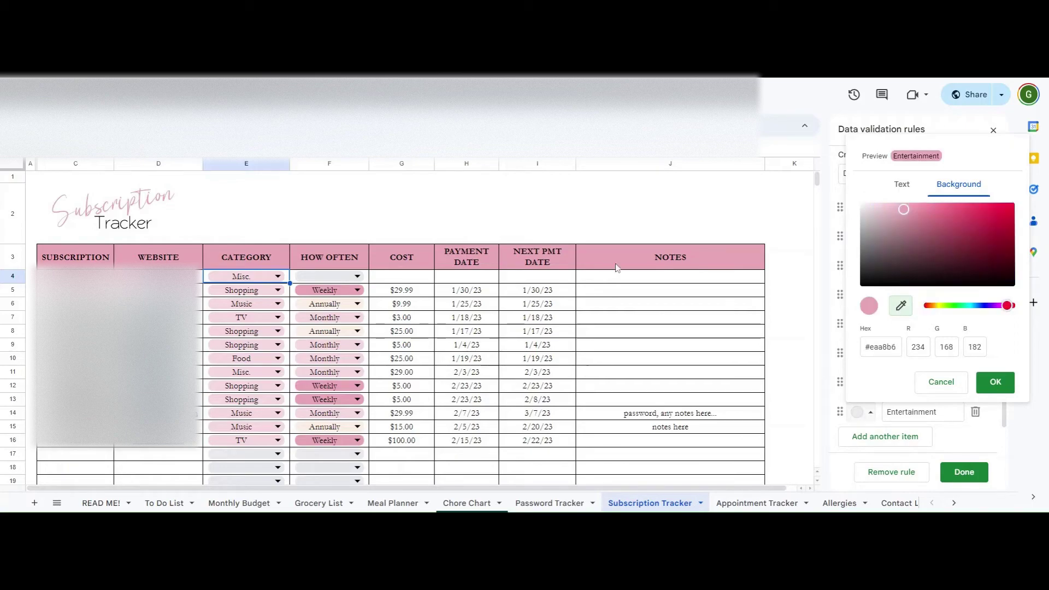
{"action": "left_click", "coordinate": [995, 384]}
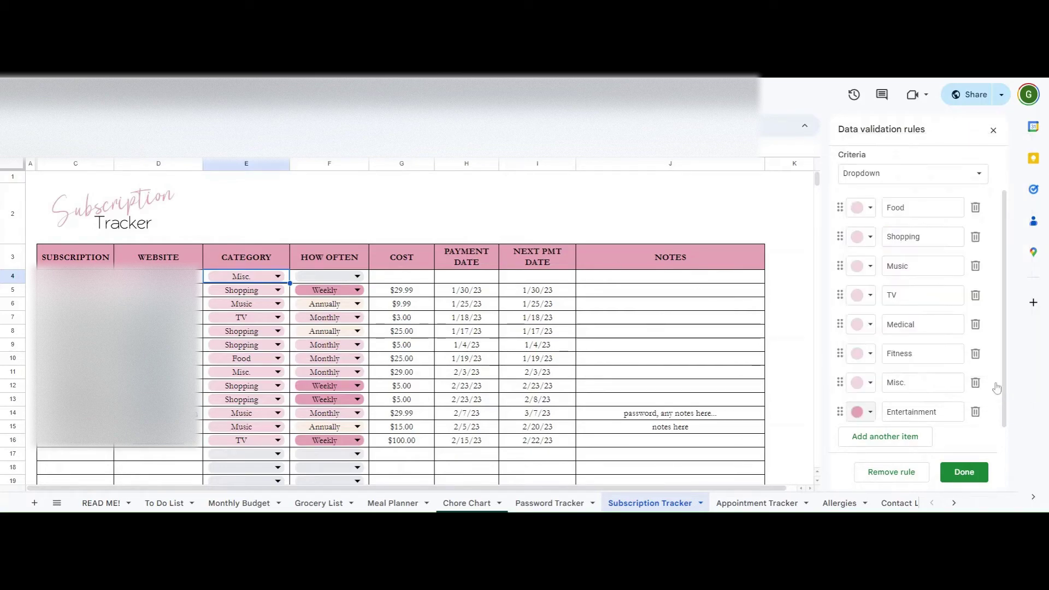
Change the Entertainment item's background to the light pink of the Monthly chips by sampling it with the eyedropper.
{"action": "left_click", "coordinate": [871, 416]}
{"action": "left_click", "coordinate": [878, 334]}
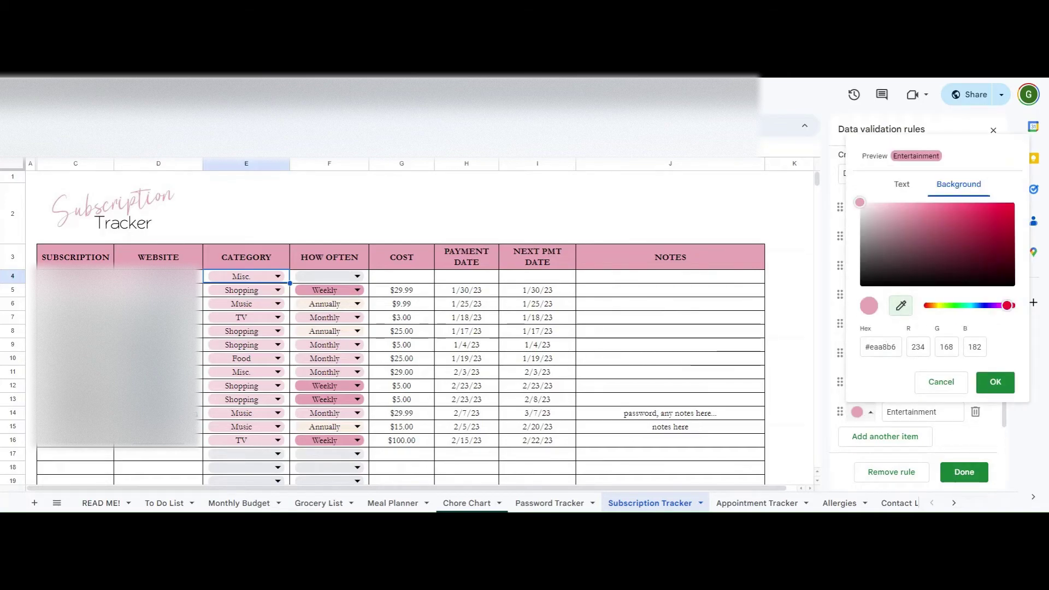
{"action": "left_click", "coordinate": [346, 317]}
{"action": "left_click", "coordinate": [995, 385]}
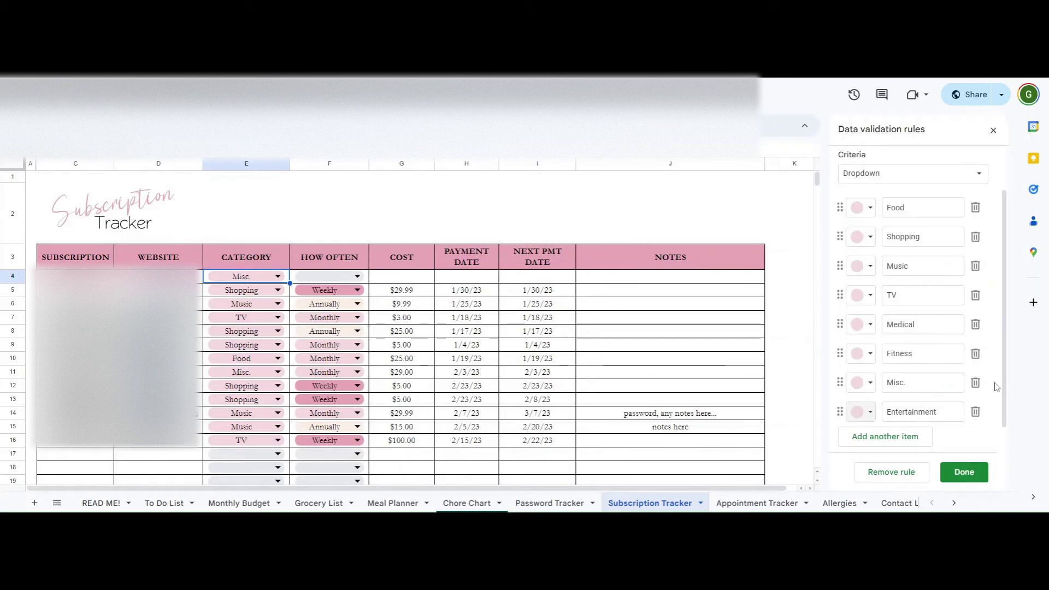
Save the dropdown rule for just this Category cell, close the rules, and set row 4's How Often to Weekly.
{"action": "left_click", "coordinate": [963, 471]}
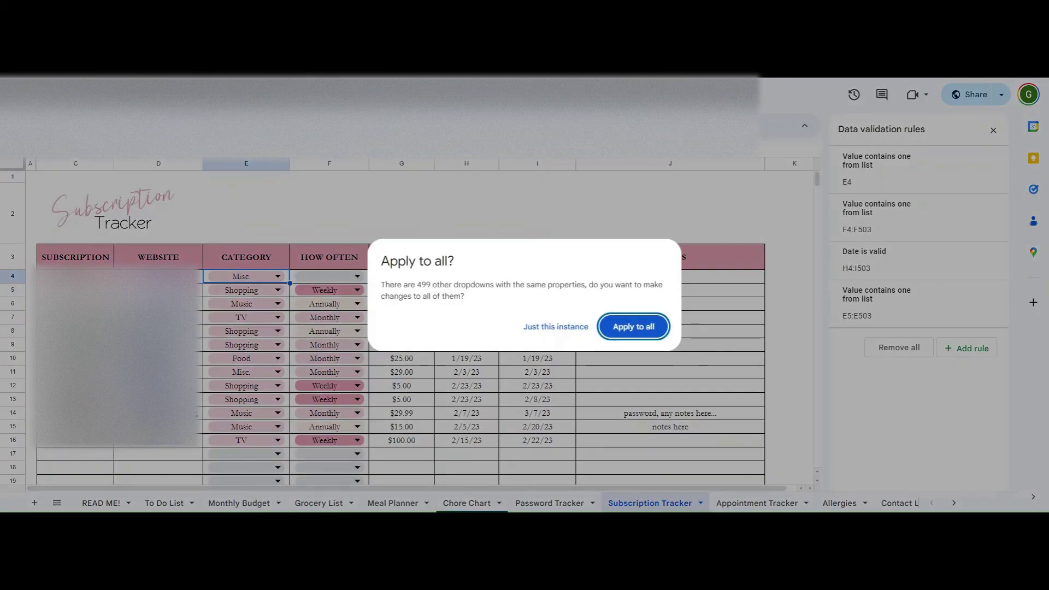
{"action": "left_click", "coordinate": [551, 327]}
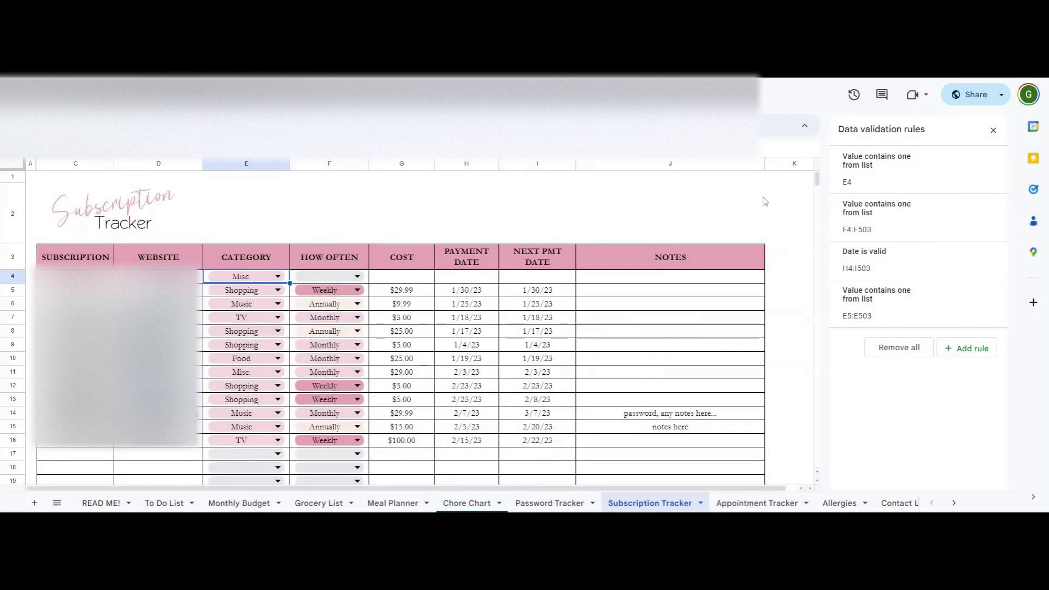
{"action": "left_click", "coordinate": [993, 131]}
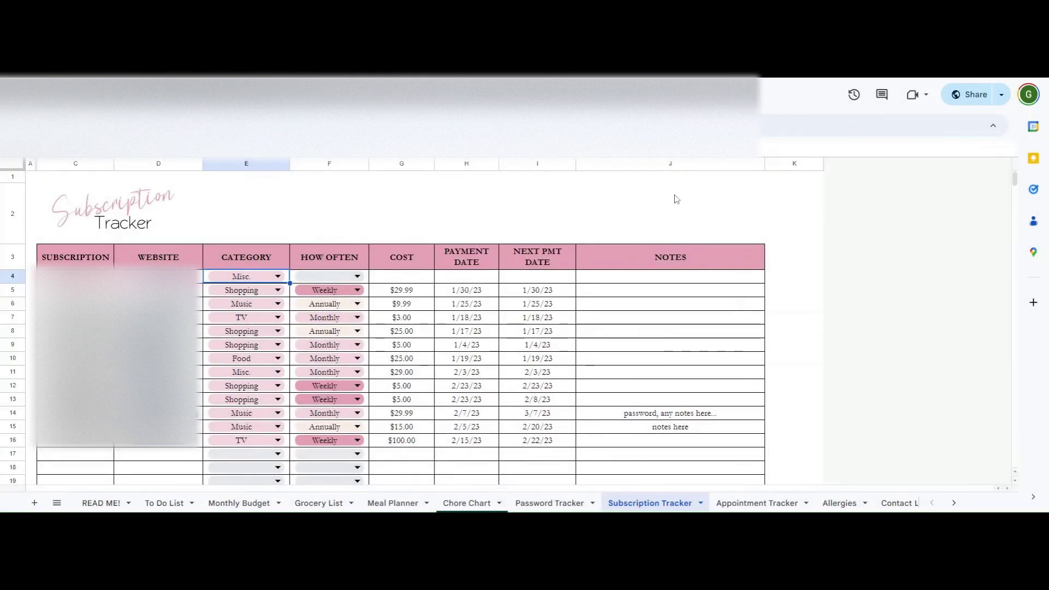
{"action": "left_click", "coordinate": [357, 276]}
{"action": "left_click", "coordinate": [312, 293]}
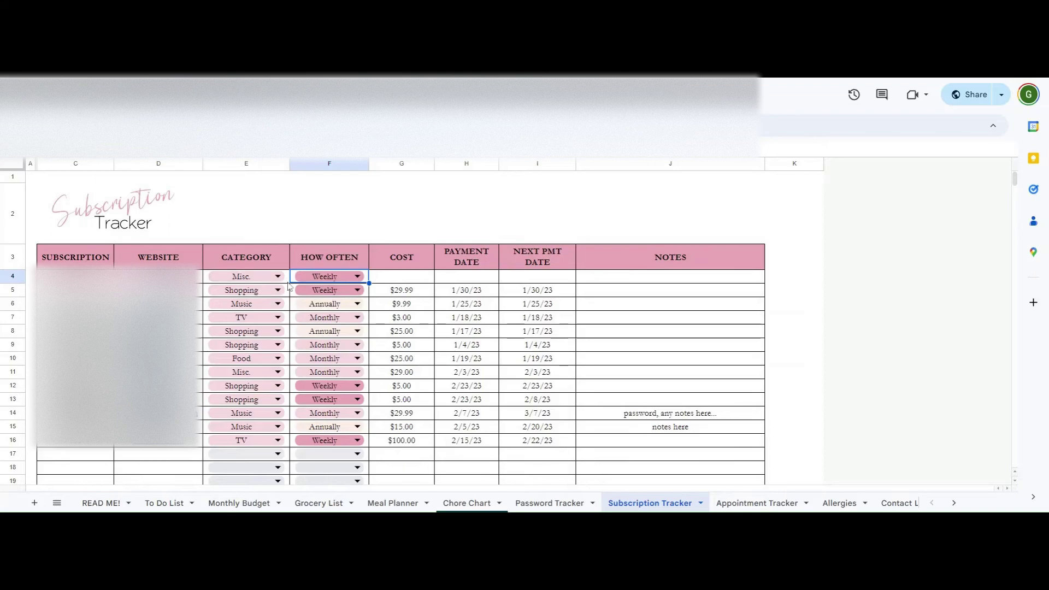
Fill row 4's Category dropdown with its Misc. value down the column through row 114.
{"action": "key", "text": "Left"}
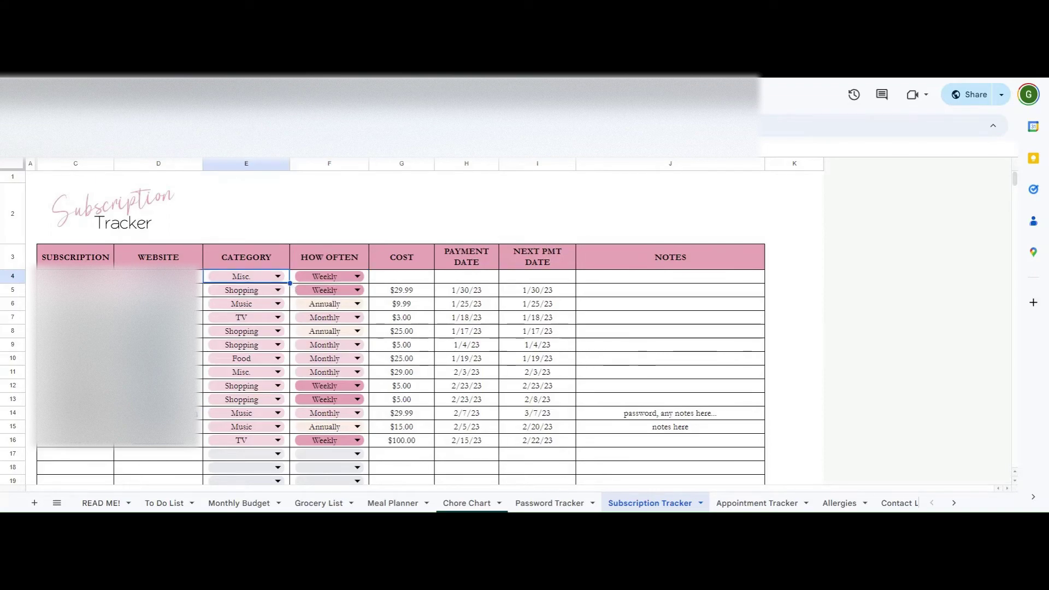
{"action": "left_click_drag", "start_coordinate": [290, 283], "coordinate": [287, 492]}
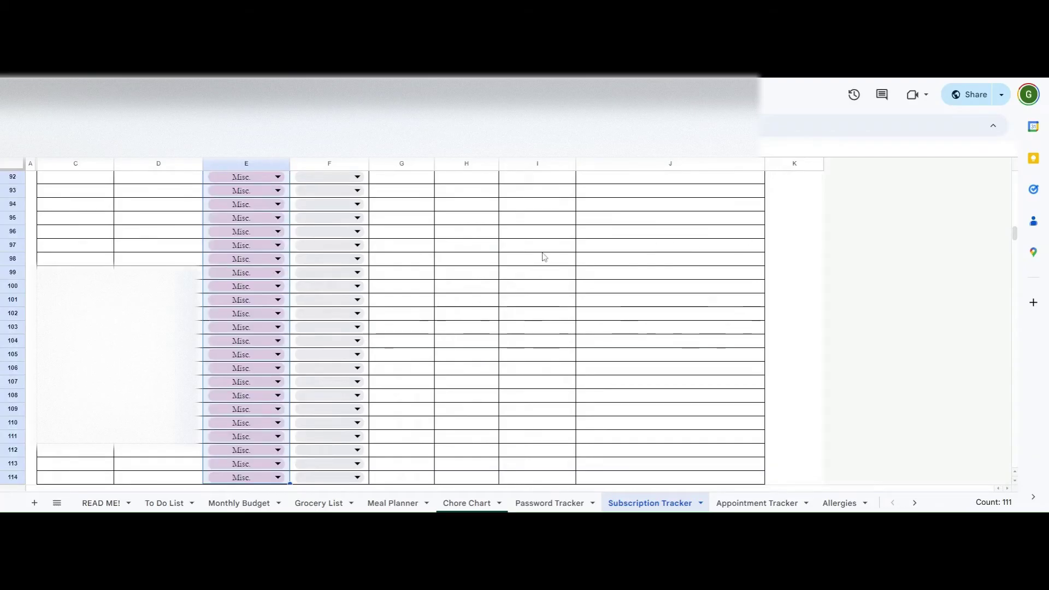
{"action": "scroll", "coordinate": [986, 249], "scroll_direction": "up", "scroll_amount": 1}
{"action": "left_click_drag", "start_coordinate": [1015, 228], "coordinate": [1015, 176]}
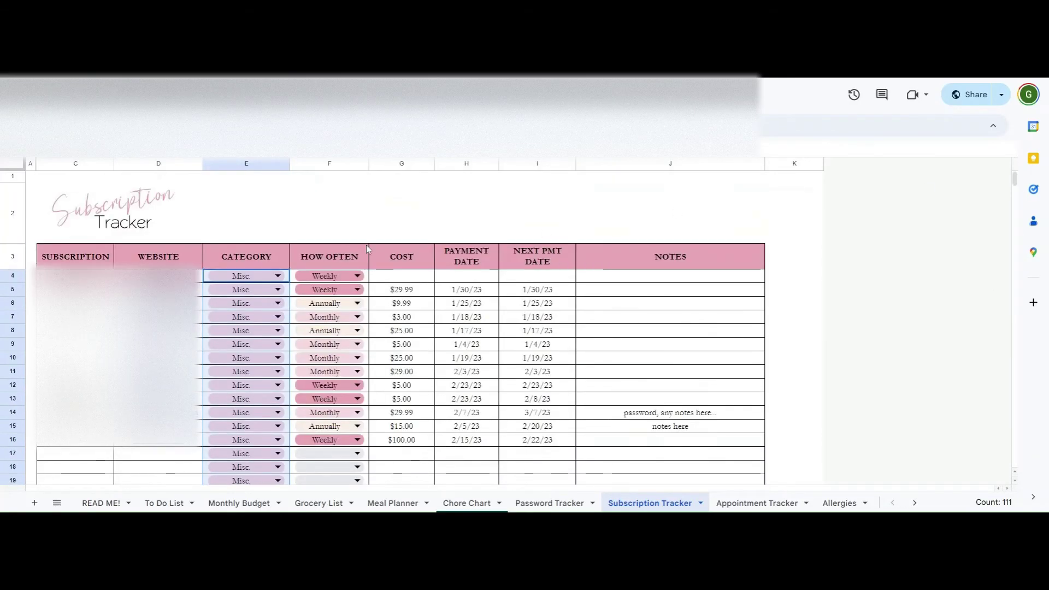
Clear the Category cells in rows 5 and 4 and fill the blank dropdown down the column through row 164.
{"action": "left_click", "coordinate": [278, 290]}
{"action": "left_click", "coordinate": [209, 291]}
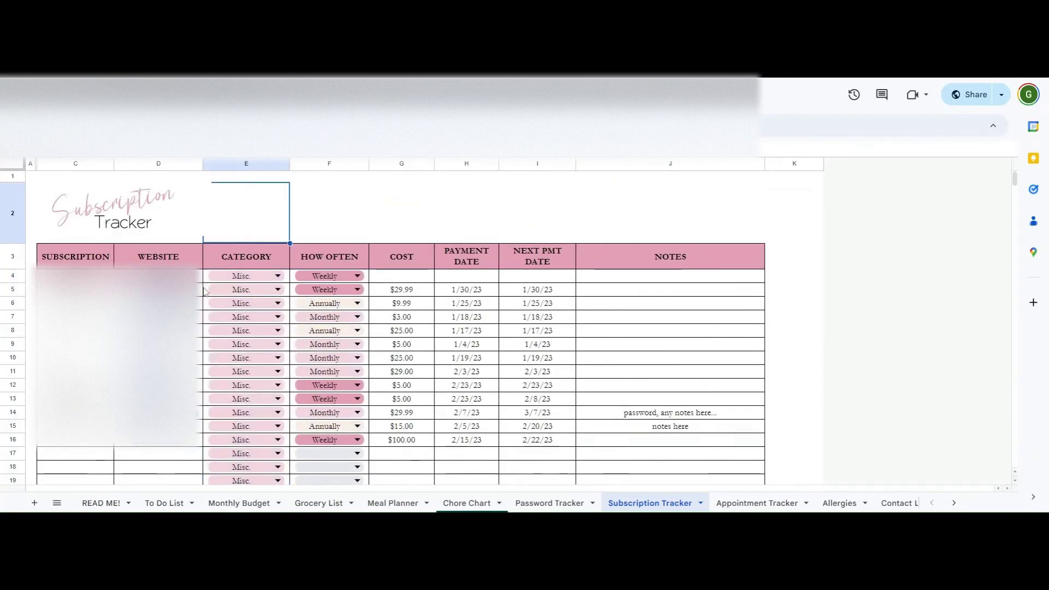
{"action": "key", "text": "Delete"}
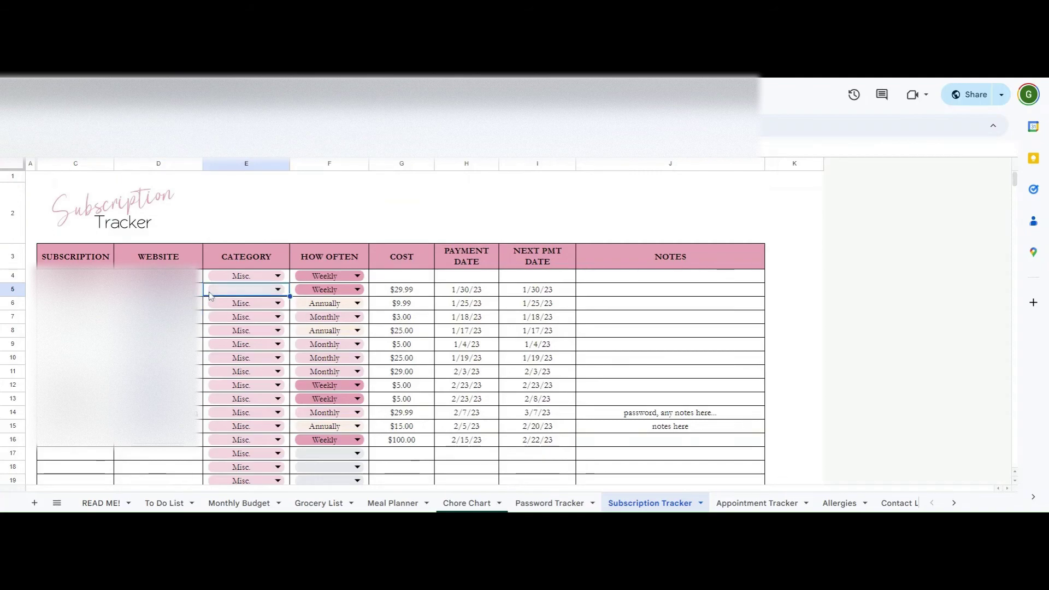
{"action": "key", "text": "Up"}
{"action": "key", "text": "Delete"}
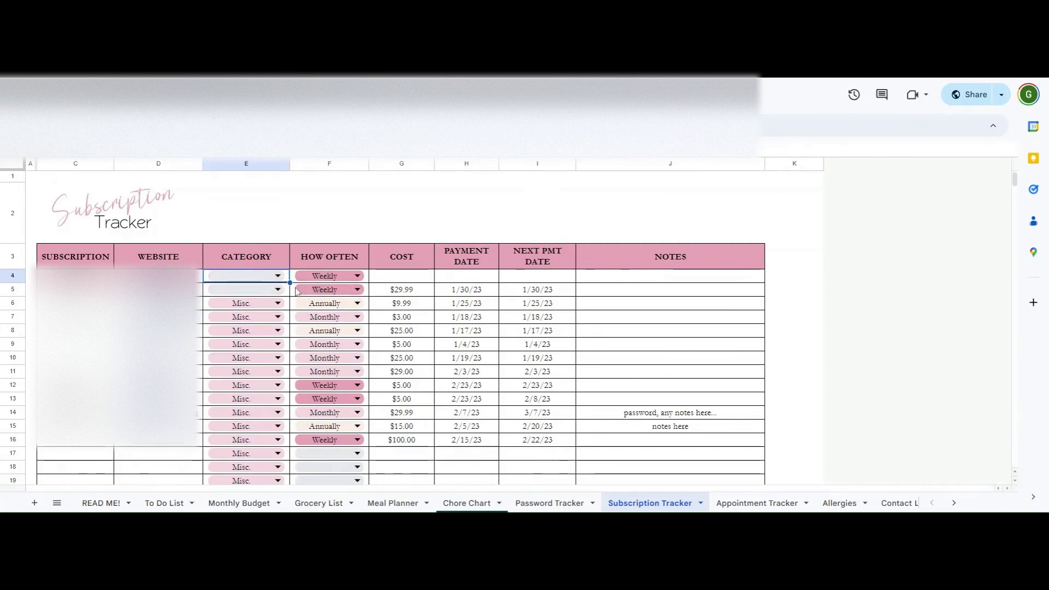
{"action": "left_click_drag", "start_coordinate": [290, 282], "coordinate": [289, 490]}
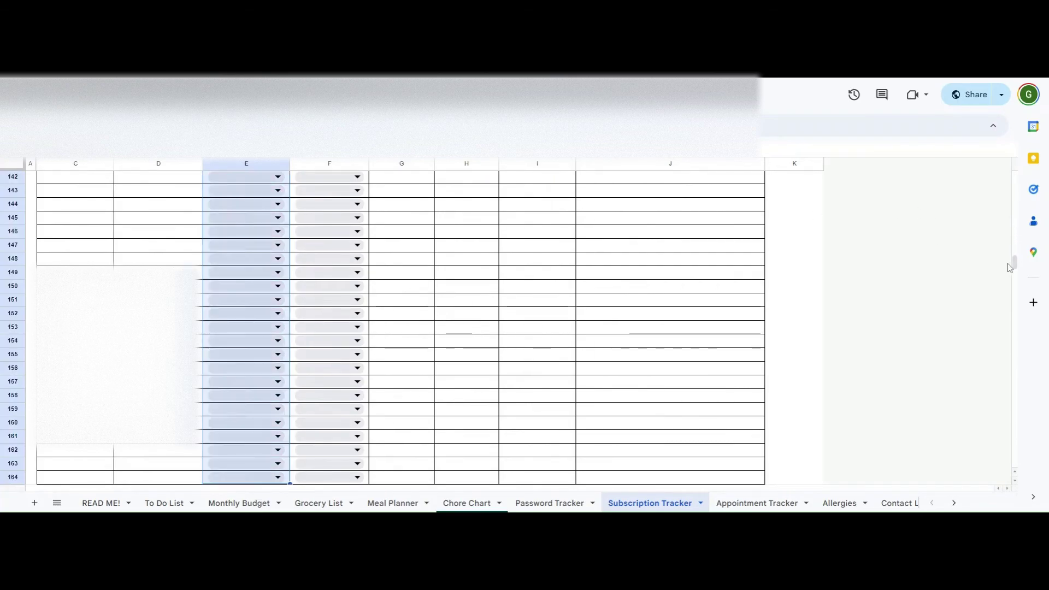
{"action": "left_click_drag", "start_coordinate": [1013, 264], "coordinate": [1013, 176]}
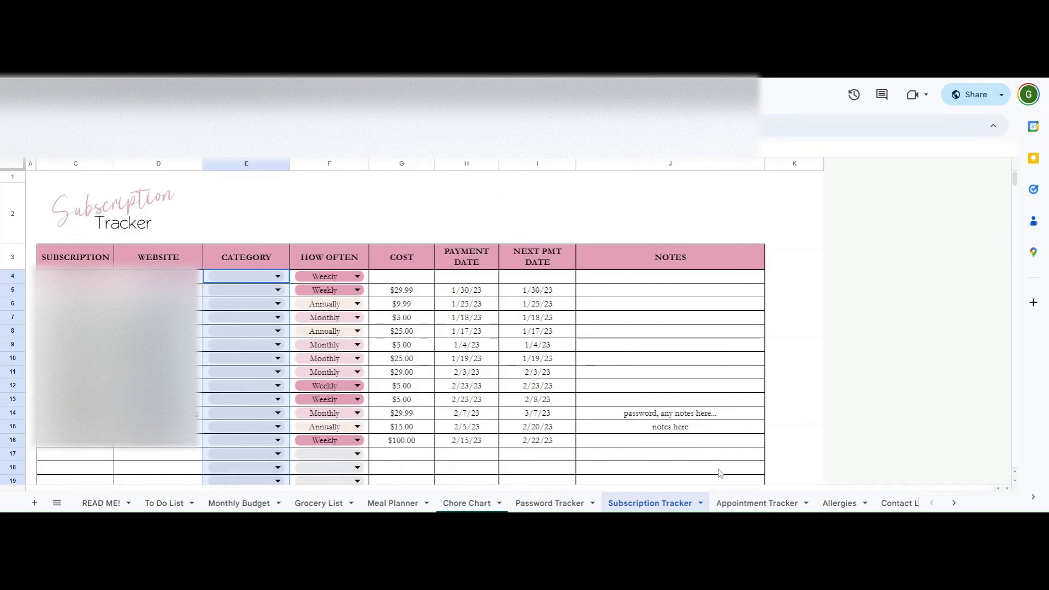
Open the Appointment Tracker sheet and clear the sample appointment in row 3 from Appointment Contact through Notes.
{"action": "left_click", "coordinate": [751, 503]}
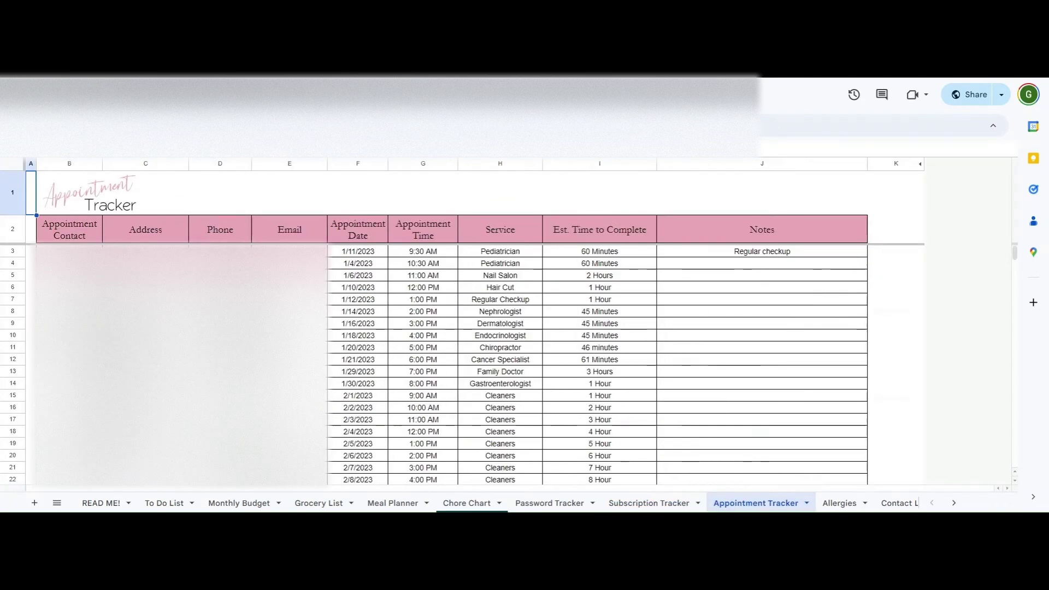
{"action": "left_click_drag", "start_coordinate": [69, 251], "coordinate": [752, 253]}
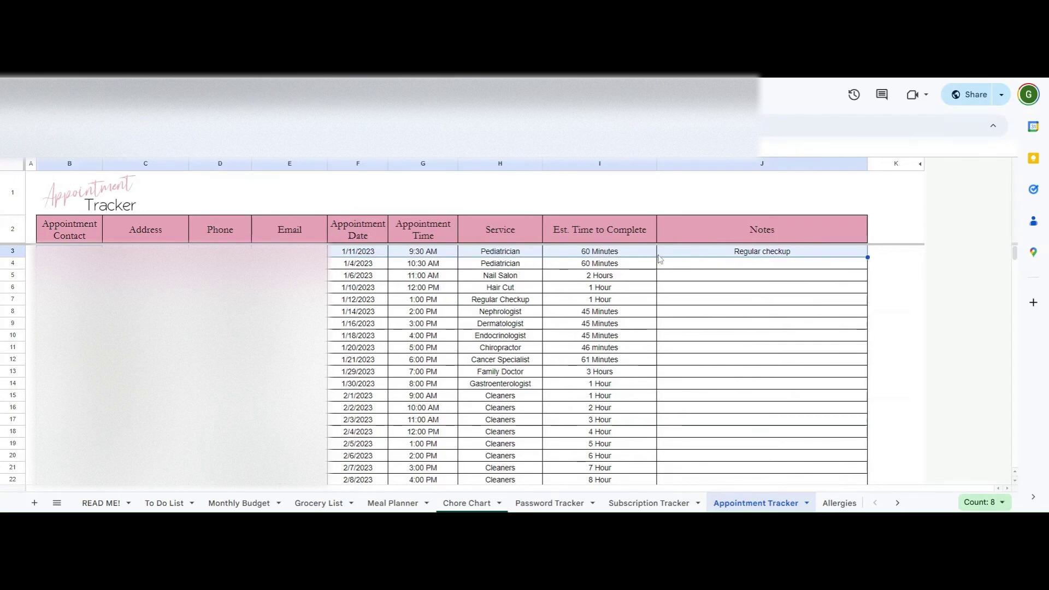
{"action": "key", "text": "Delete"}
Go through row 3's Appointment Contact, Address, Phone and Email cells.
{"action": "left_click", "coordinate": [70, 252]}
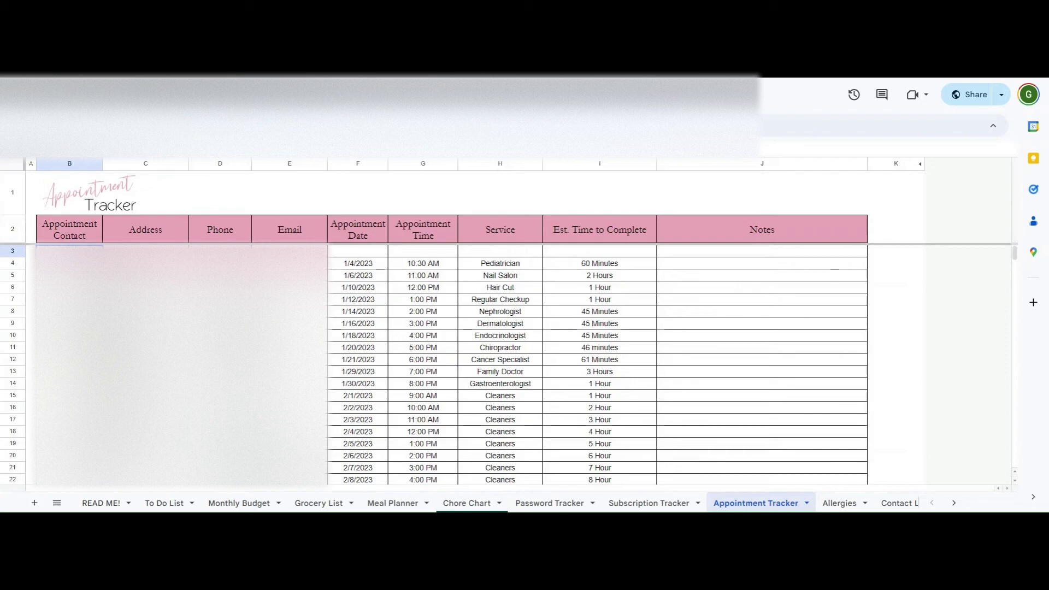
{"action": "left_click", "coordinate": [145, 252]}
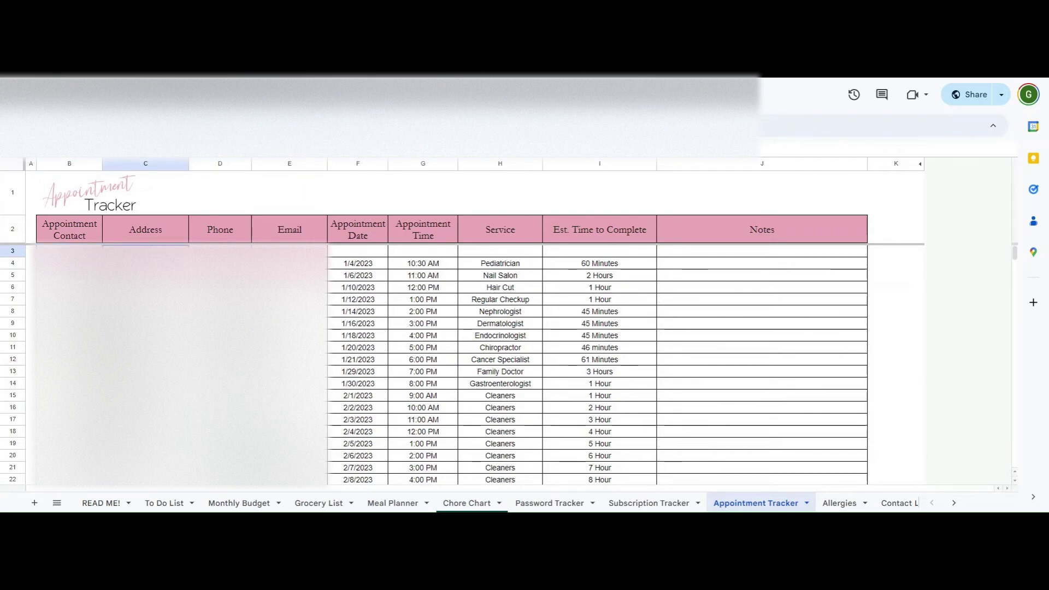
{"action": "left_click", "coordinate": [220, 252]}
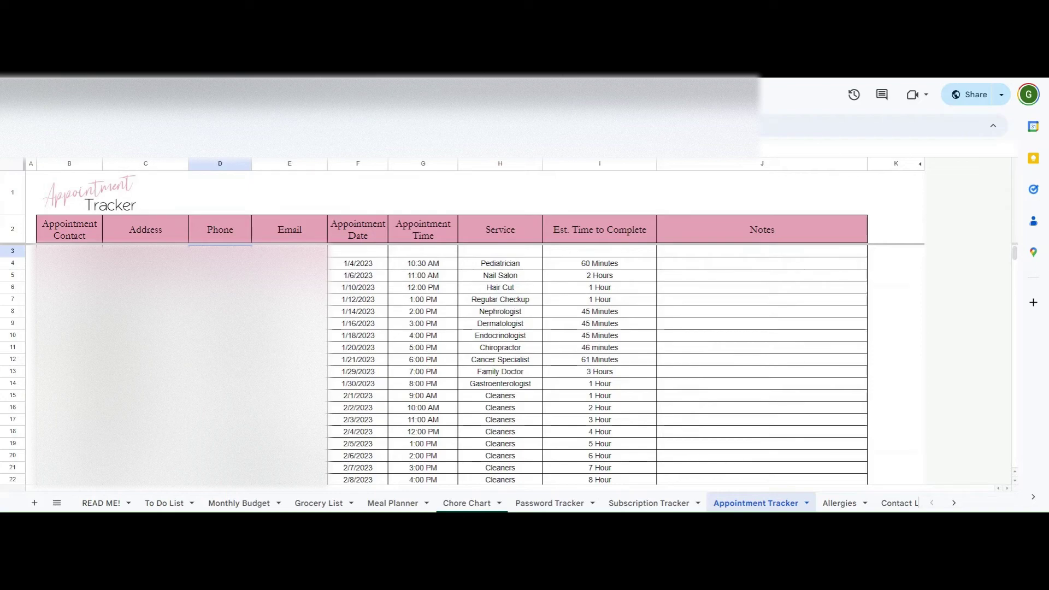
{"action": "left_click", "coordinate": [290, 251]}
Set row 4's Appointment Date to 1/12/2023 and go through its Time, Service, Est. Time to Complete and Notes cells.
{"action": "double_click", "coordinate": [344, 264]}
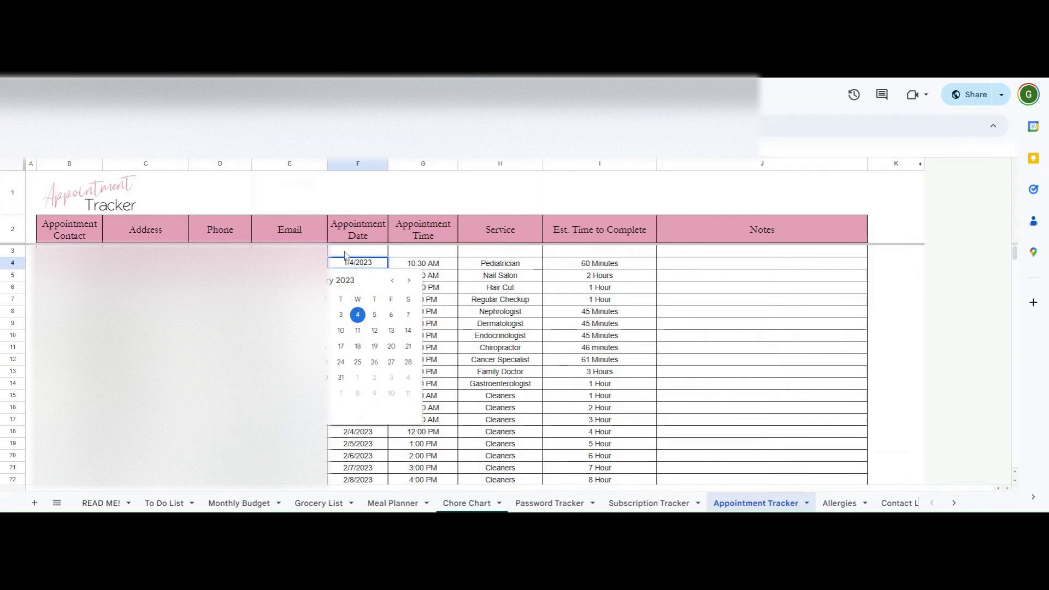
{"action": "left_click", "coordinate": [375, 331]}
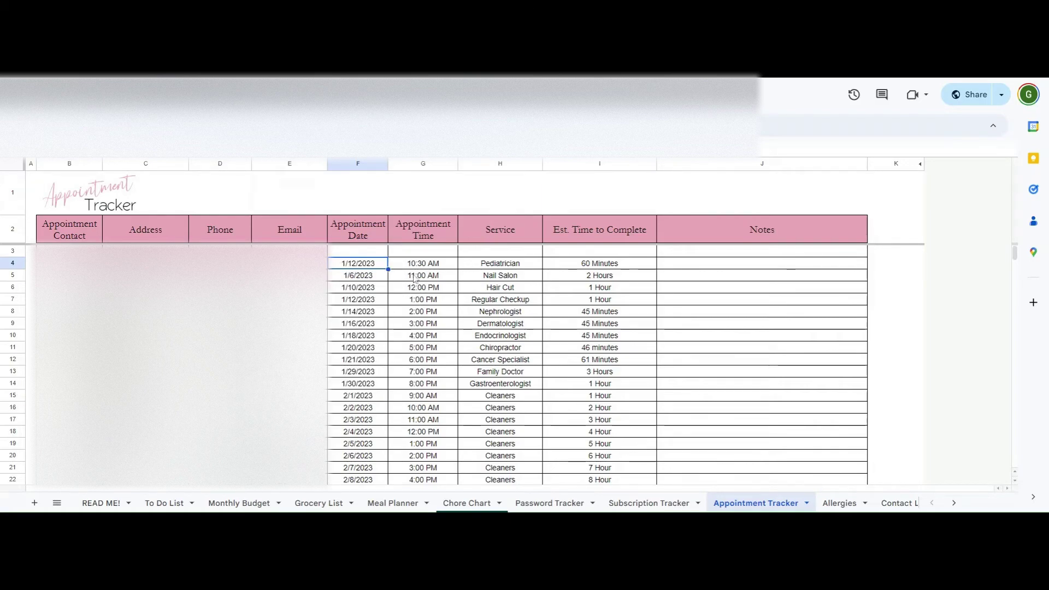
{"action": "left_click", "coordinate": [415, 268]}
{"action": "left_click", "coordinate": [476, 270]}
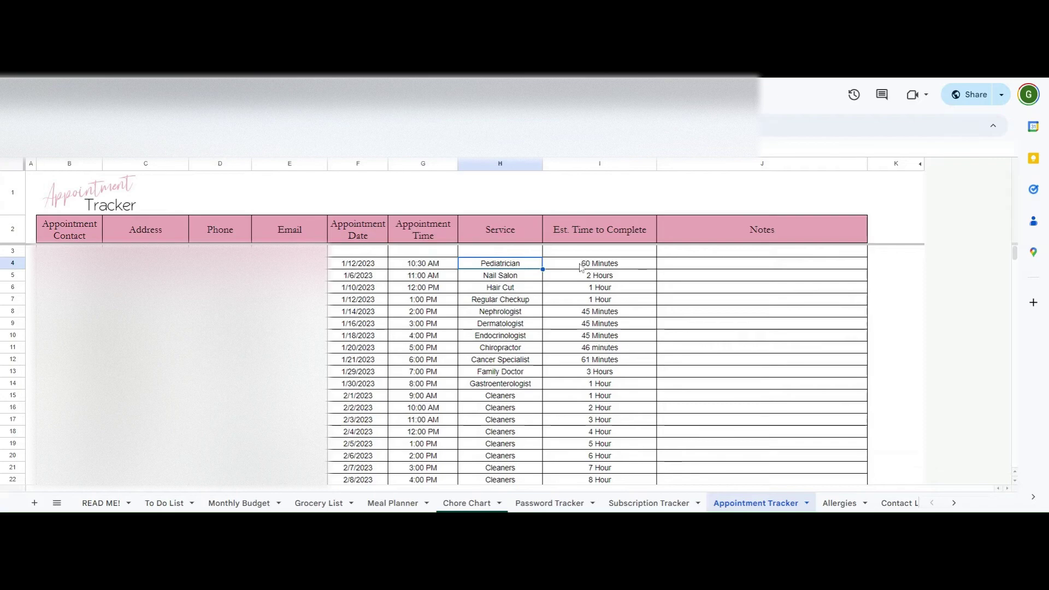
{"action": "left_click", "coordinate": [580, 268]}
{"action": "left_click", "coordinate": [686, 268]}
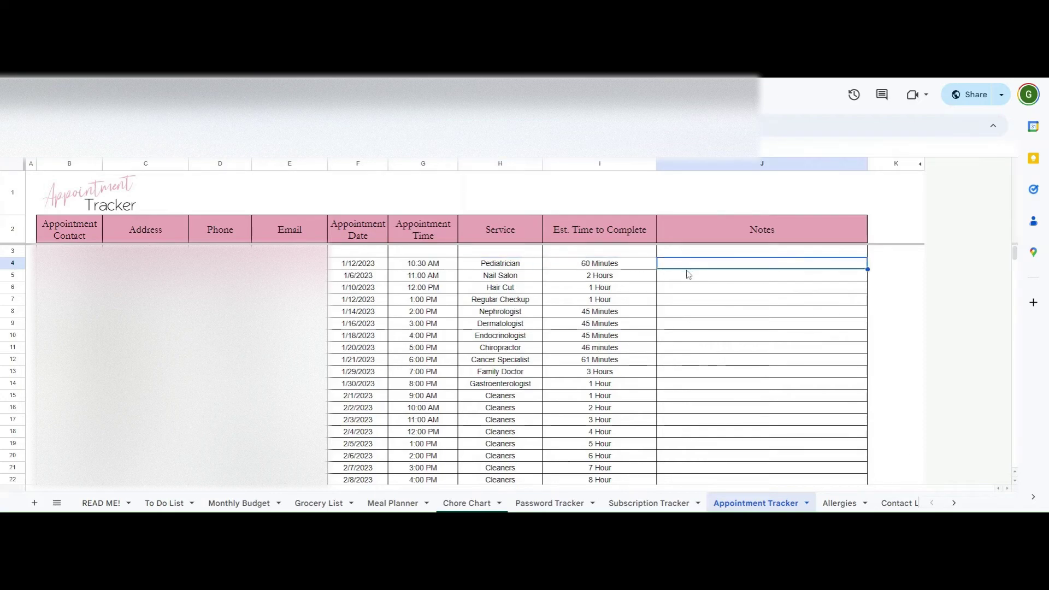
Open the Allergies sheet and clear row 7's sample entries from Allergy through Dosage.
{"action": "left_click", "coordinate": [821, 502]}
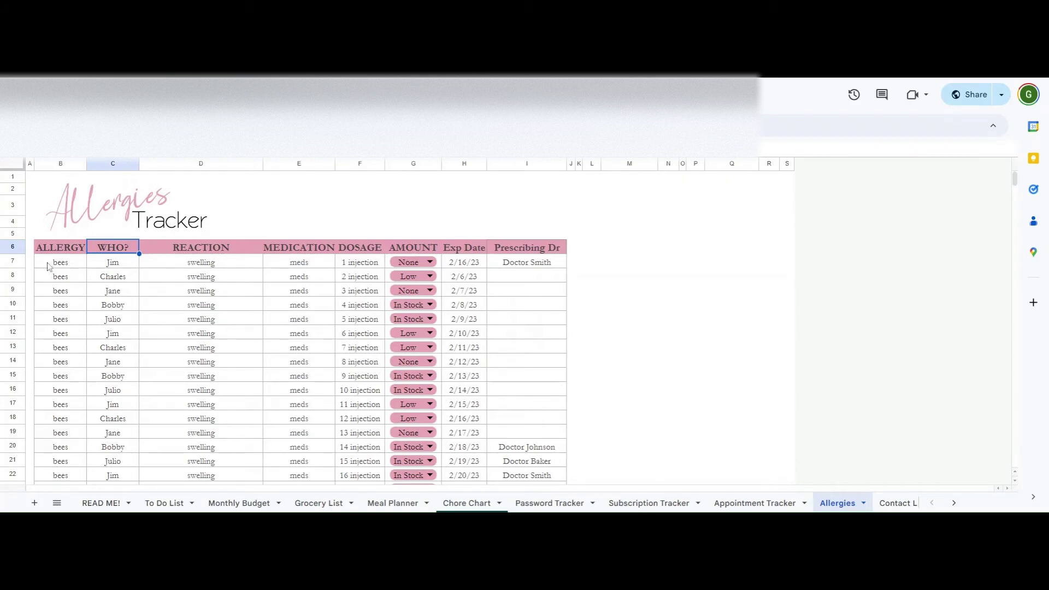
{"action": "left_click_drag", "start_coordinate": [53, 265], "coordinate": [377, 269]}
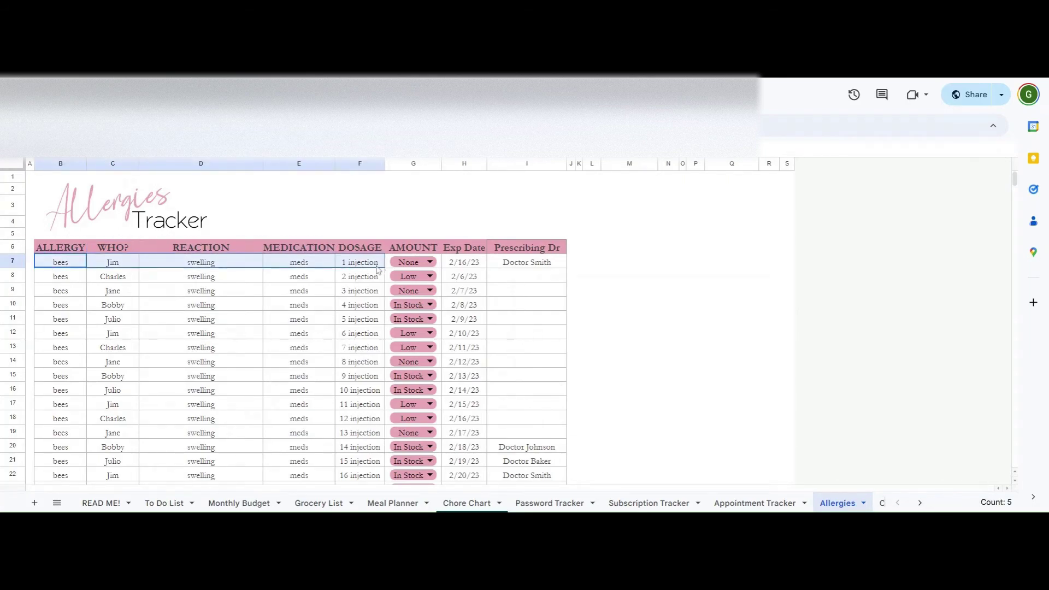
{"action": "key", "text": "Delete"}
Clear row 7's Amount, Exp Date and Prescribing Dr cells.
{"action": "key", "text": "Right"}
{"action": "key", "text": "Right"}
{"action": "key", "text": "Right"}
{"action": "key", "text": "Right"}
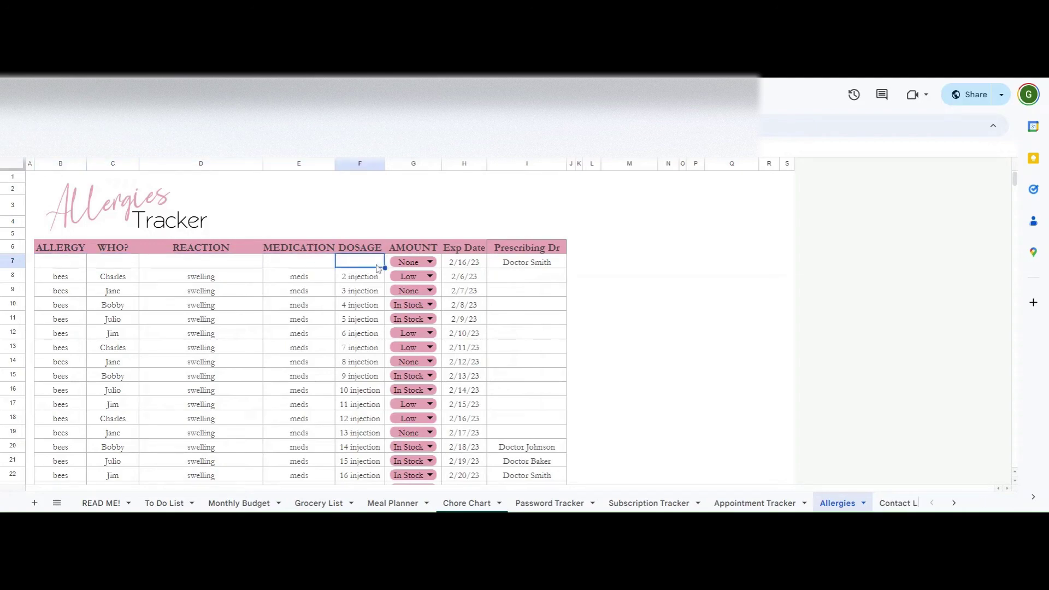
{"action": "key", "text": "Right"}
{"action": "key", "text": "Delete"}
{"action": "key", "text": "Right"}
{"action": "key", "text": "Right"}
{"action": "key", "text": "Delete"}
{"action": "key", "text": "Left"}
{"action": "key", "text": "Delete"}
Enter penicillin as row 7's Allergy and the family member's first name under Who.
{"action": "key", "text": "Left"}
{"action": "key", "text": "Left"}
{"action": "key", "text": "Left"}
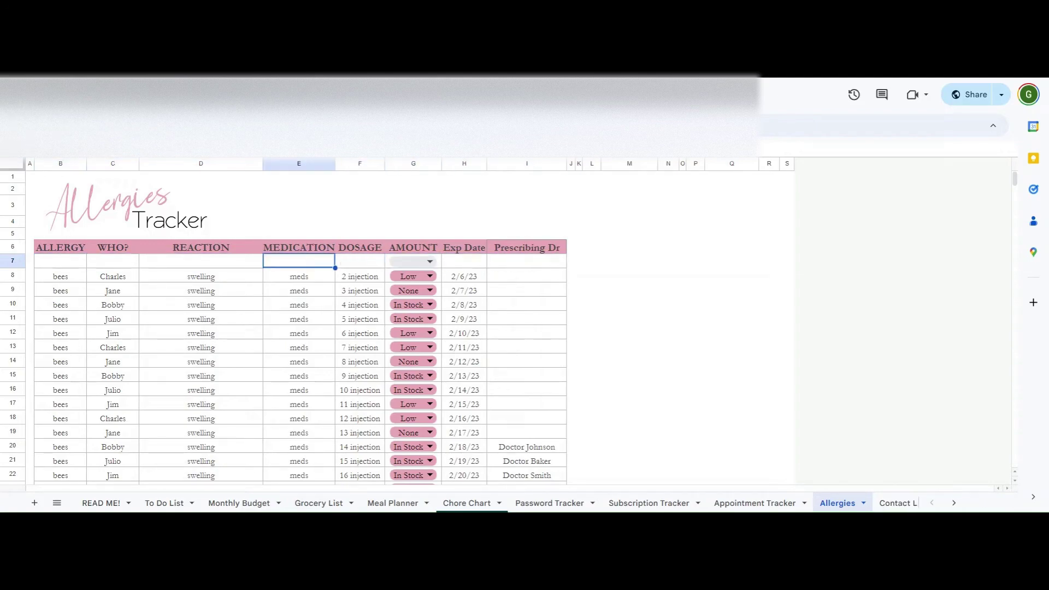
{"action": "key", "text": "Left"}
{"action": "key", "text": "Left"}
{"action": "key", "text": "Left"}
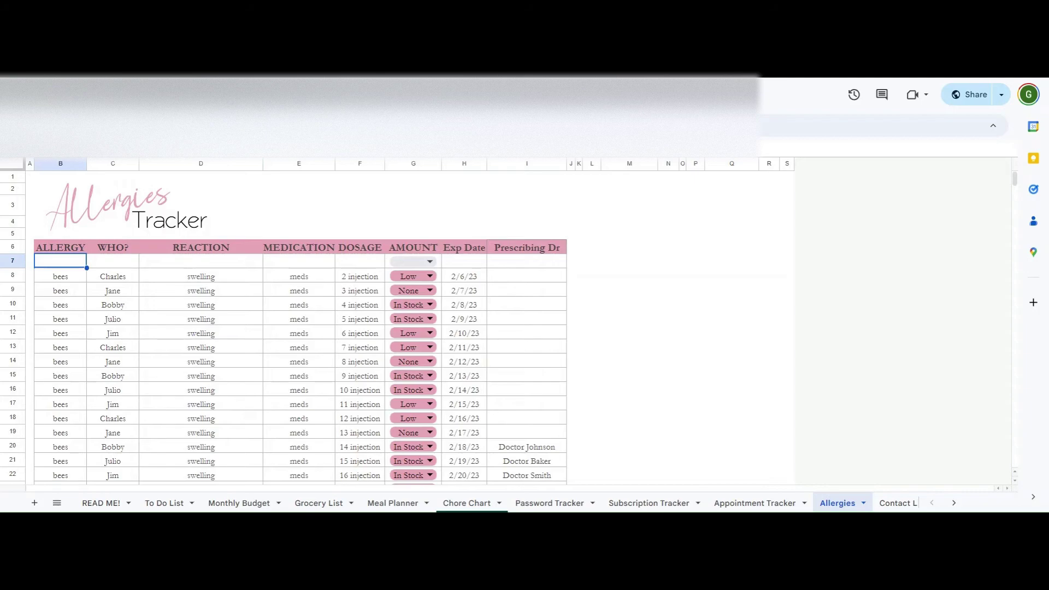
{"action": "type", "text": "penicillin"}
{"action": "key", "text": "Tab"}
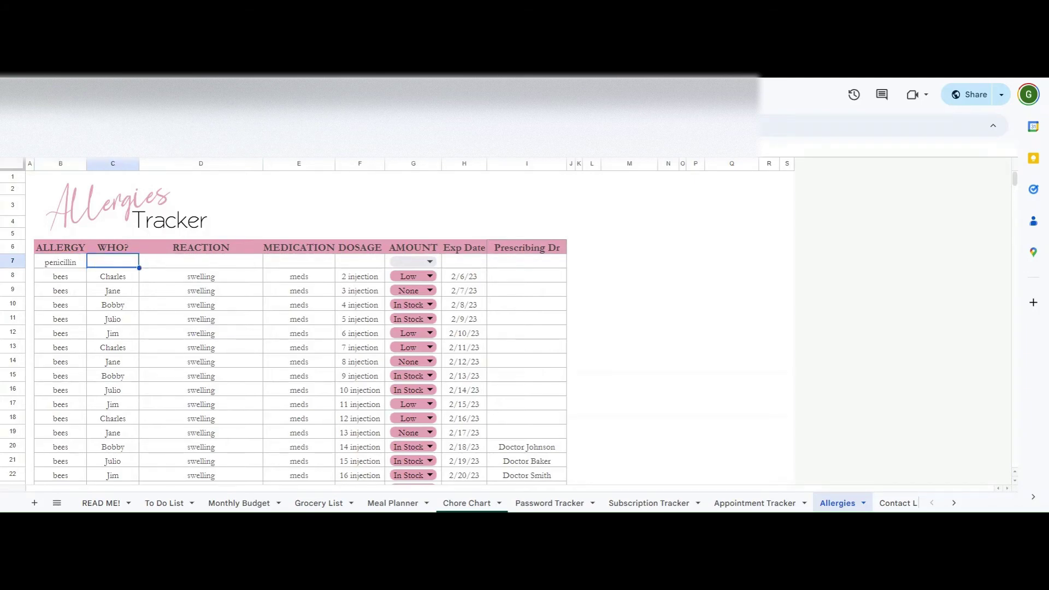
{"action": "type", "text": "Bobby"}
{"action": "key", "text": "Tab"}
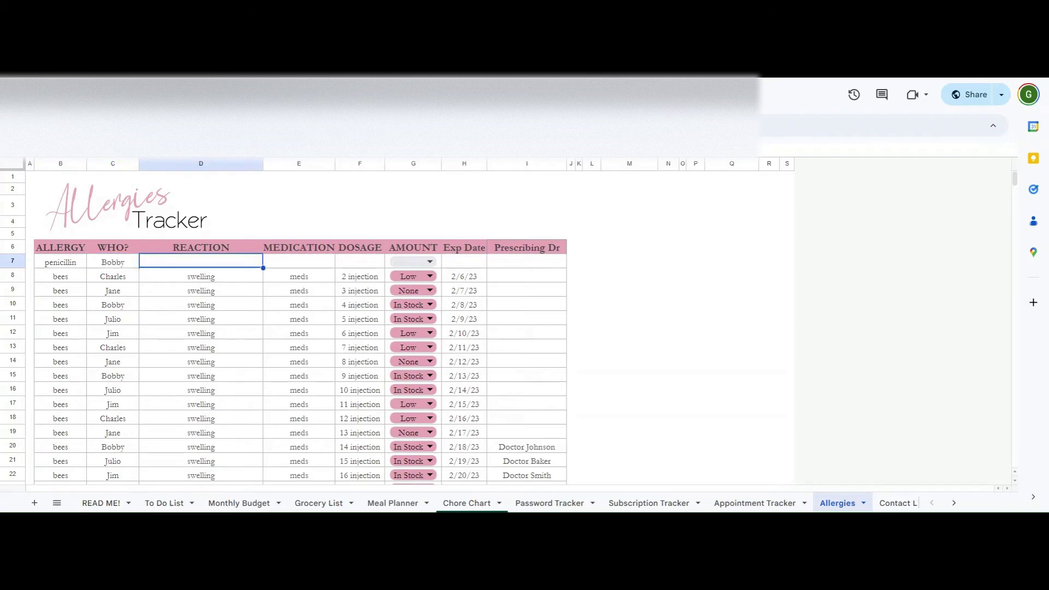
Enter "swelling, breathing" as row 7's Reaction.
{"action": "type", "text": "swl"}
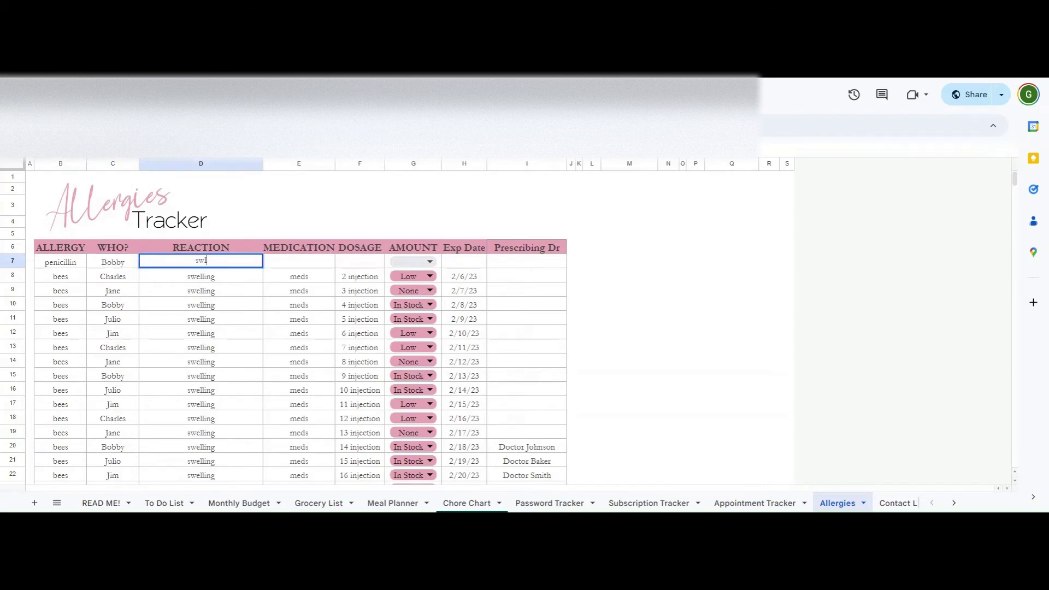
{"action": "key", "text": "BackSpace"}
{"action": "type", "text": "elling, breathi"}
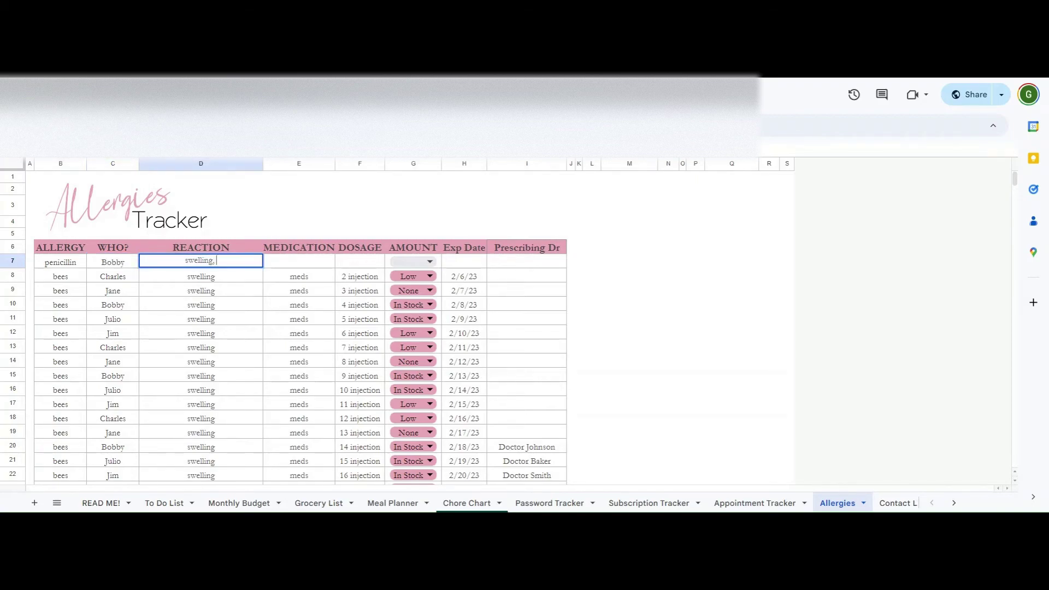
{"action": "type", "text": "ng"}
{"action": "key", "text": "Tab"}
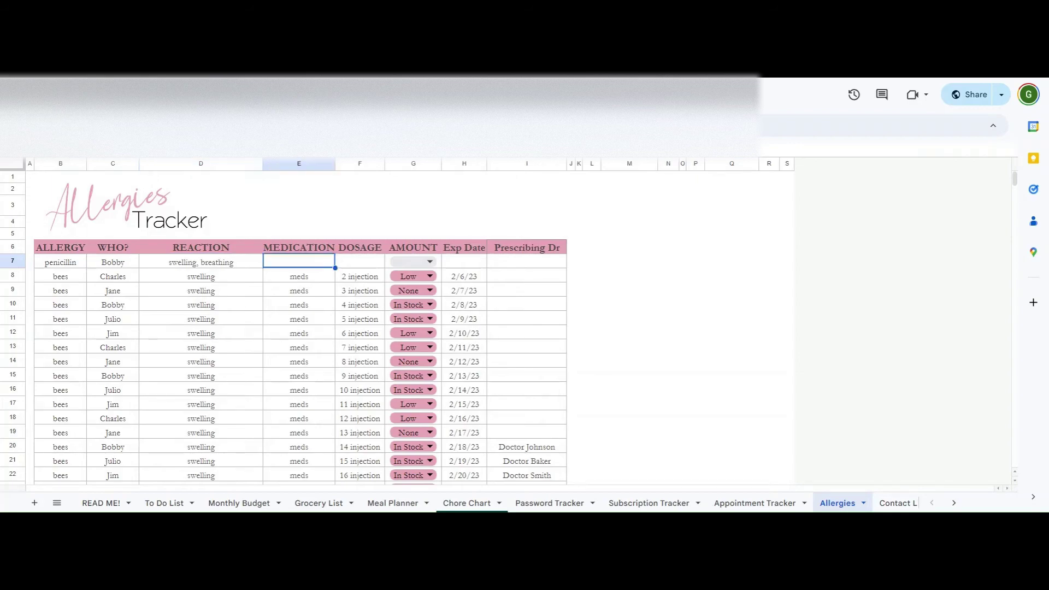
Enter meds as row 7's Medication and "1 injection" as its Dosage.
{"action": "type", "text": "meds"}
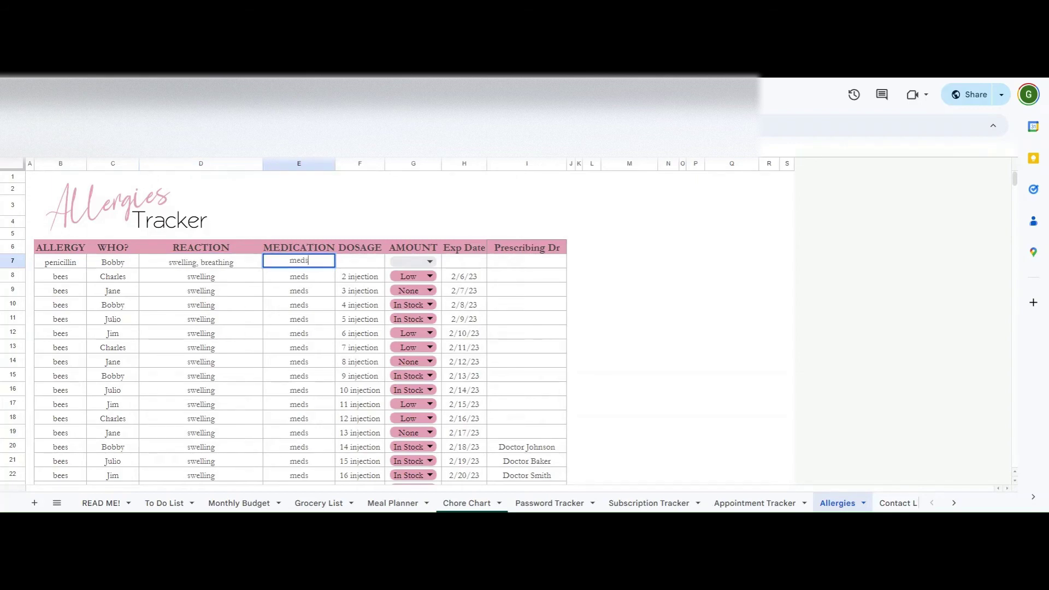
{"action": "key", "text": "Tab"}
{"action": "type", "text": "1"}
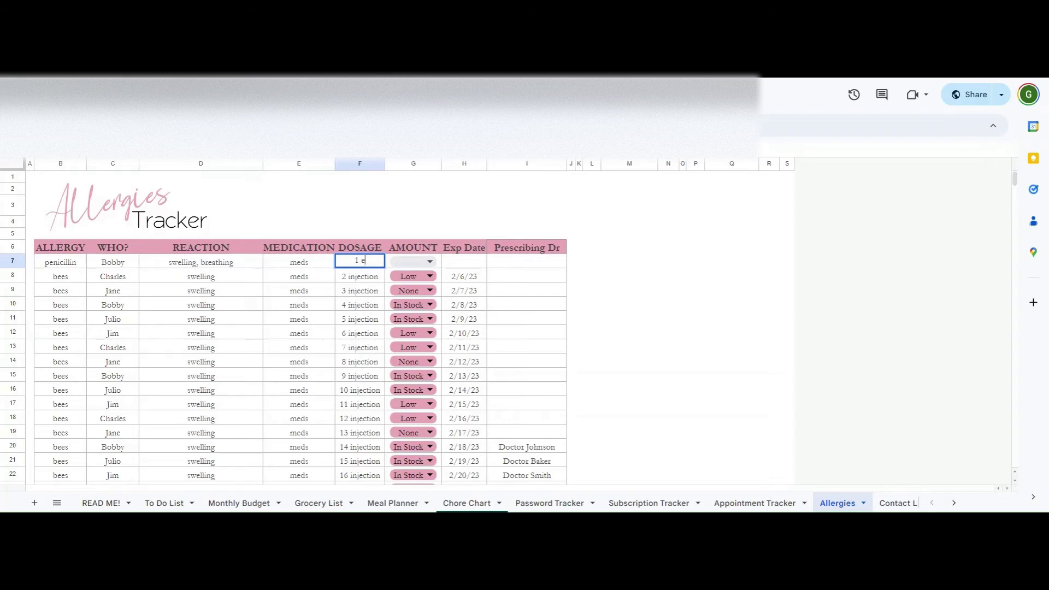
{"action": "key", "text": "BackSpace"}
{"action": "key", "text": "BackSpace"}
{"action": "type", "text": "injection"}
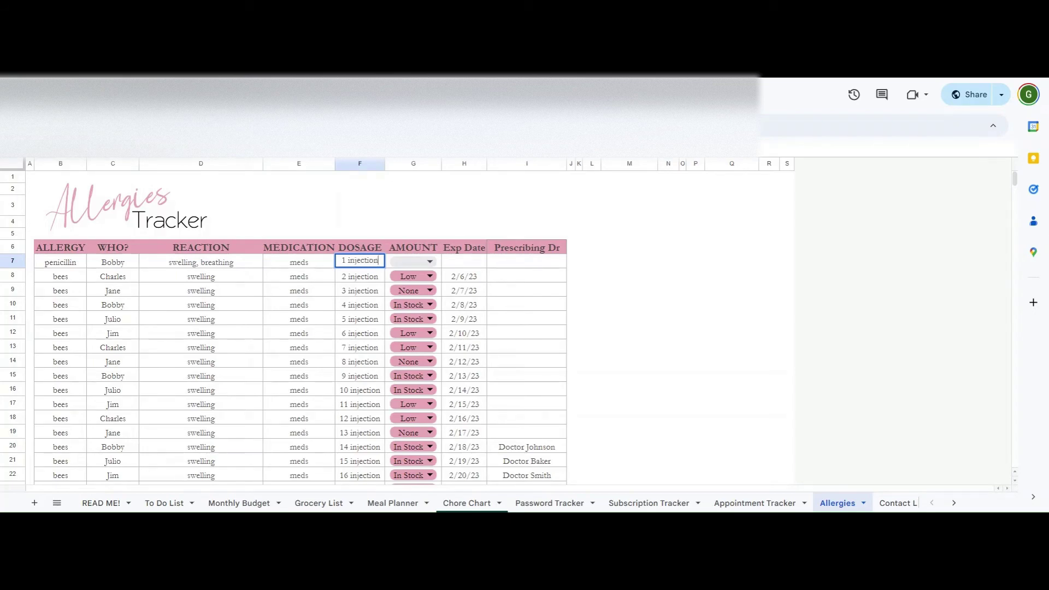
{"action": "key", "text": "Tab"}
Set row 7's Amount to In Stock and its Exp Date to 6/1/24.
{"action": "left_click", "coordinate": [417, 263]}
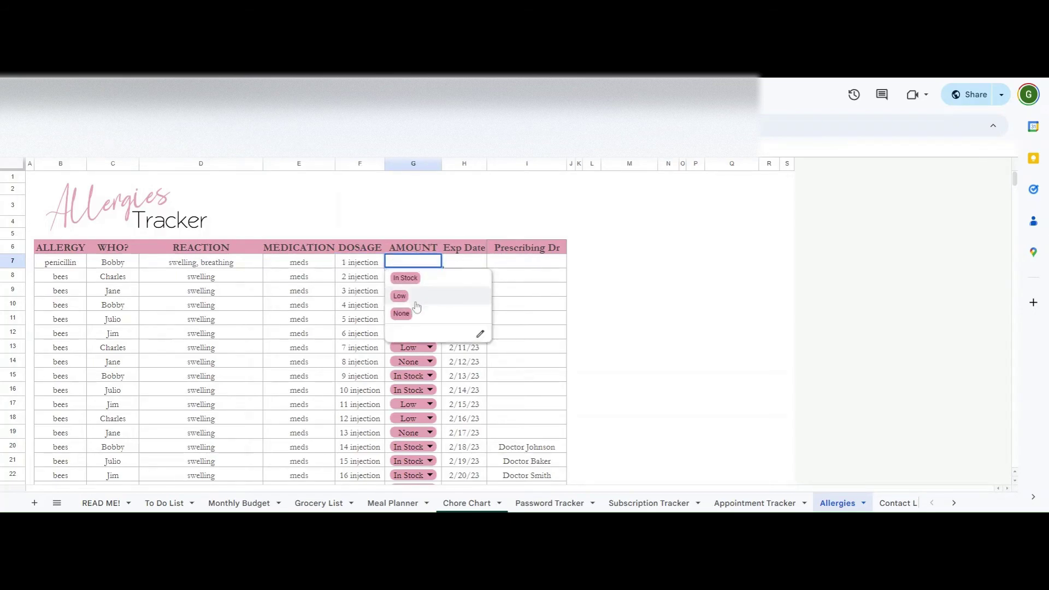
{"action": "left_click", "coordinate": [415, 281]}
{"action": "left_click", "coordinate": [466, 266]}
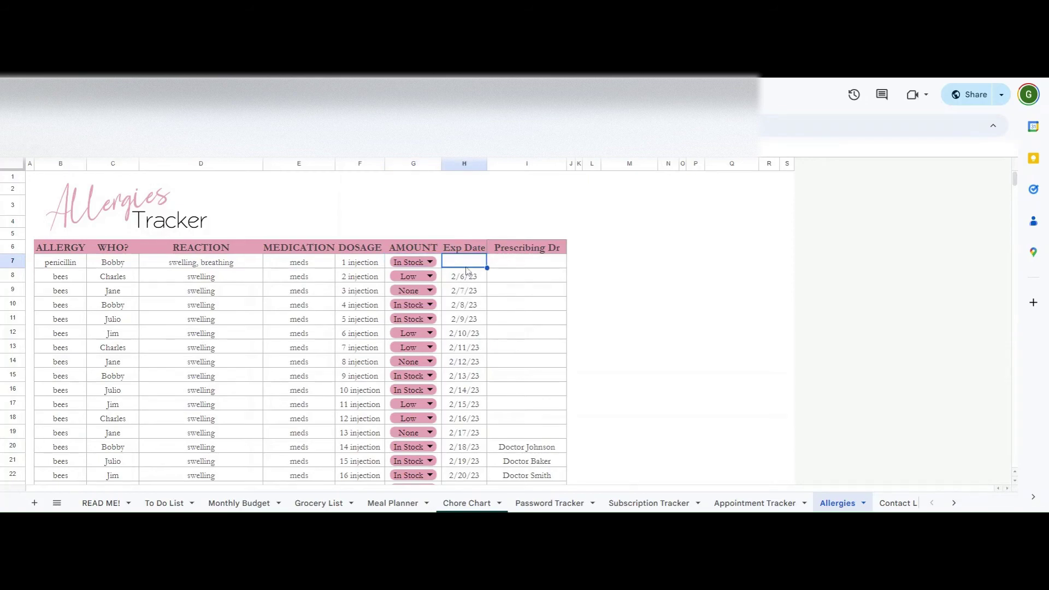
{"action": "type", "text": "6/1/24"}
{"action": "key", "text": "Tab"}
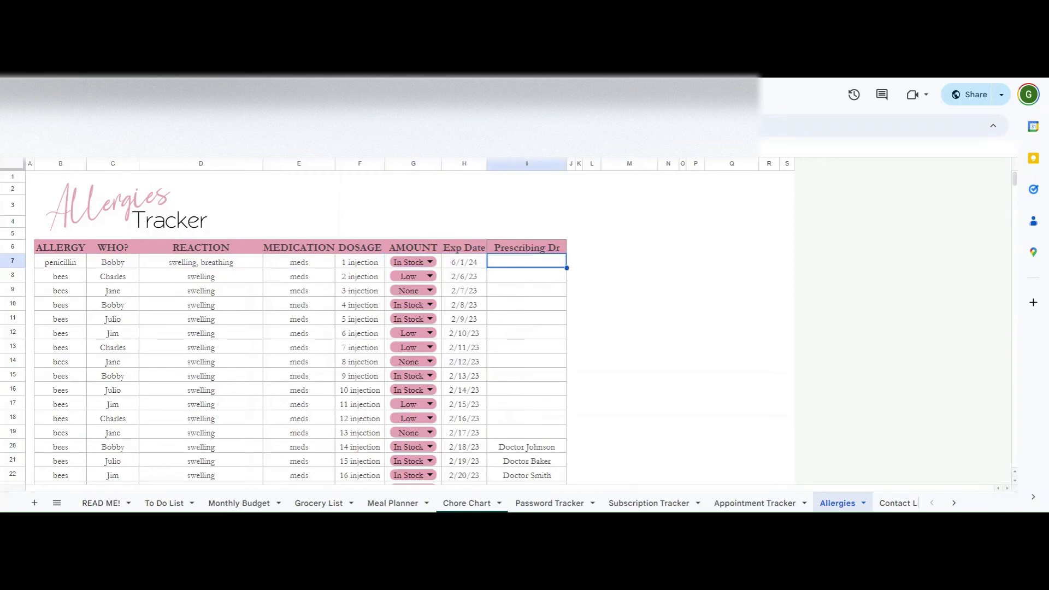
{"action": "left_click", "coordinate": [530, 292]}
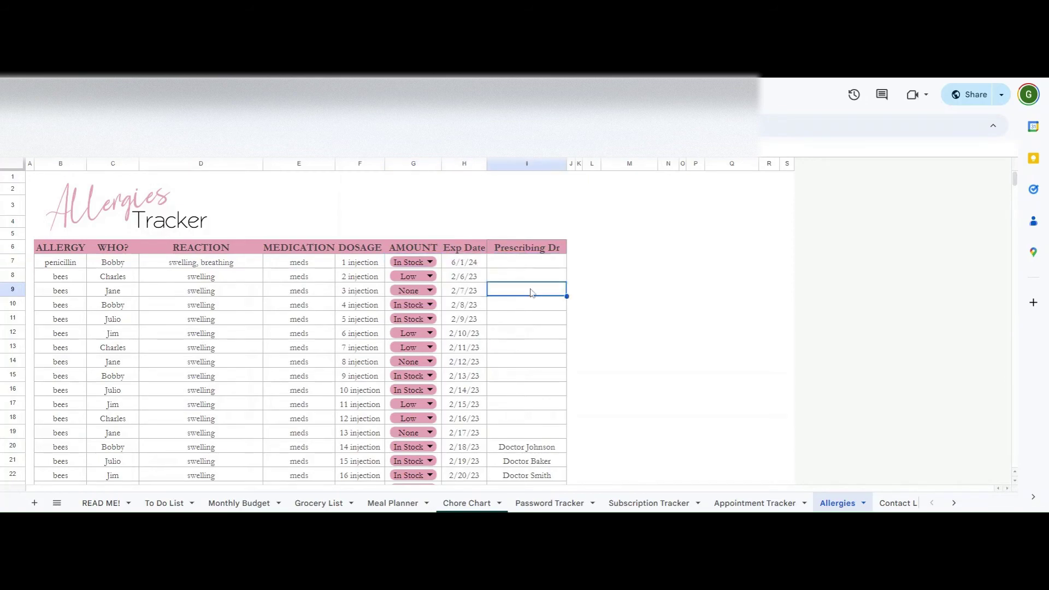
Open the Contact List sheet and review its columns from Name through Birthday.
{"action": "left_click", "coordinate": [954, 503]}
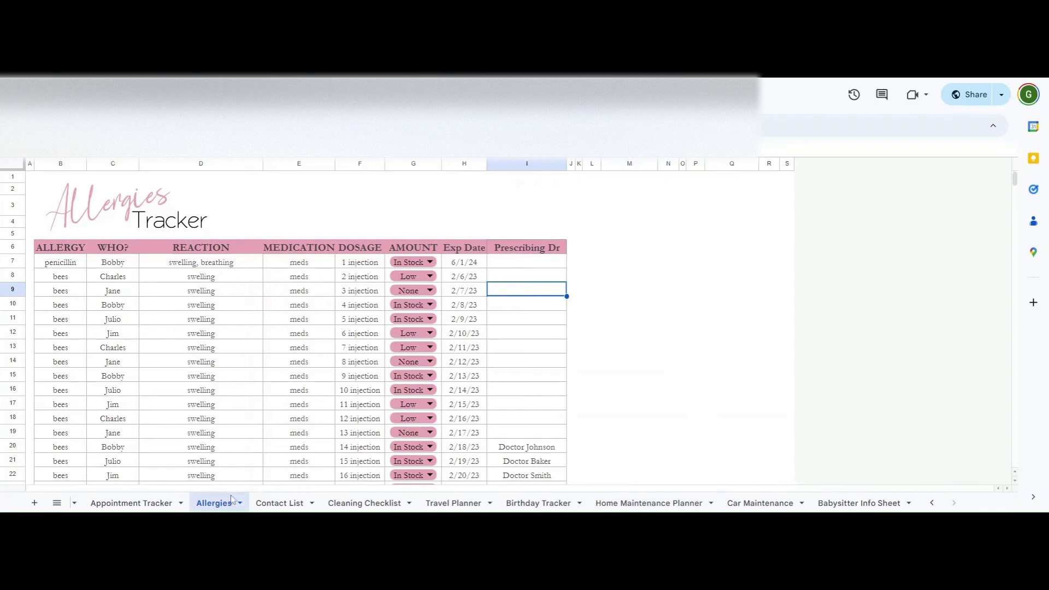
{"action": "left_click", "coordinate": [279, 503]}
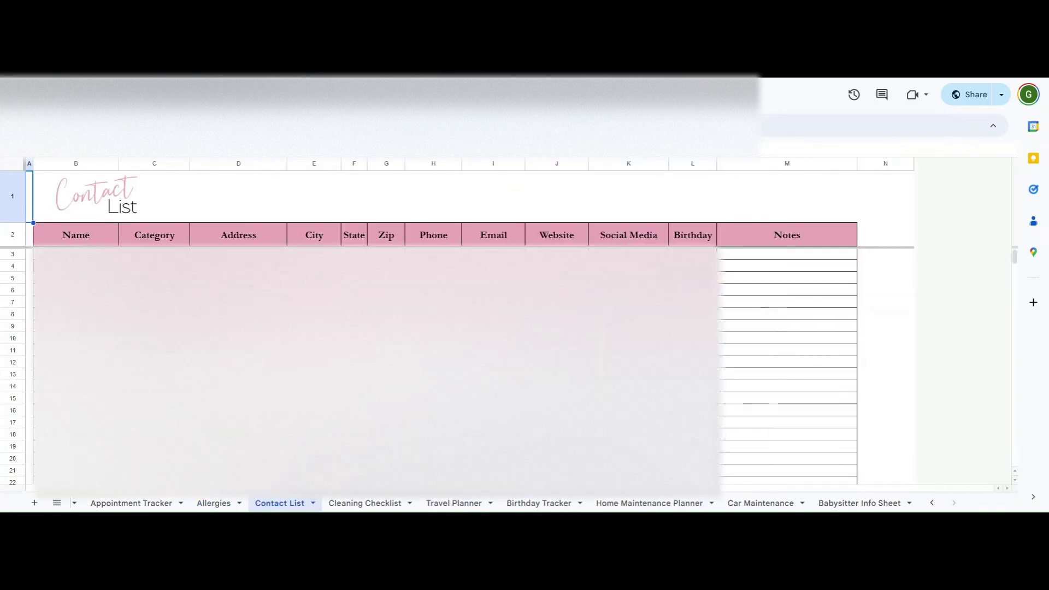
{"action": "left_click", "coordinate": [76, 254]}
{"action": "left_click", "coordinate": [154, 254]}
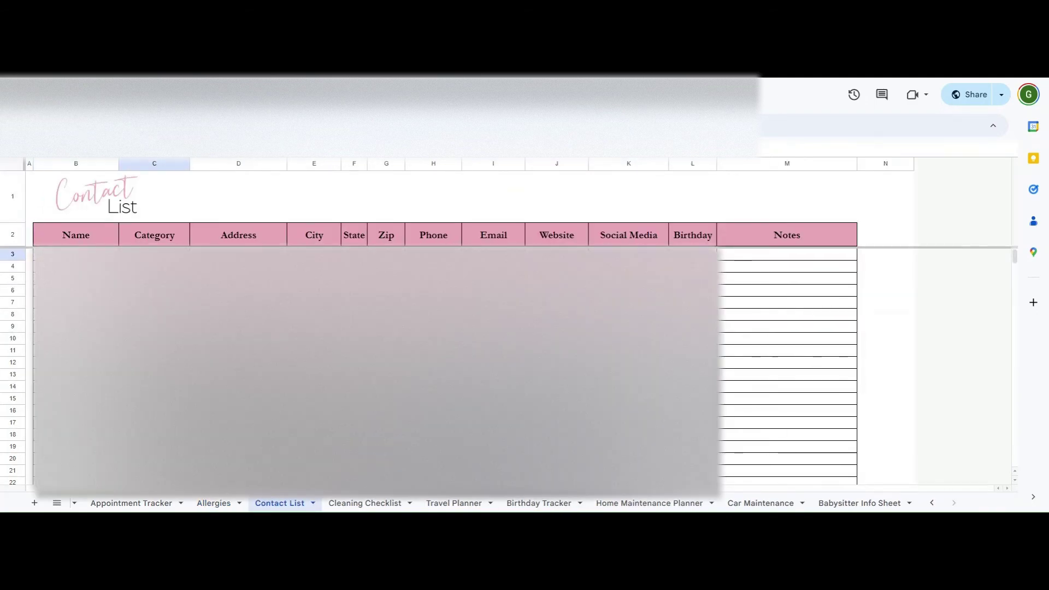
{"action": "left_click", "coordinate": [76, 254]}
{"action": "left_click", "coordinate": [154, 254]}
{"action": "left_click", "coordinate": [238, 254]}
{"action": "left_click", "coordinate": [314, 254]}
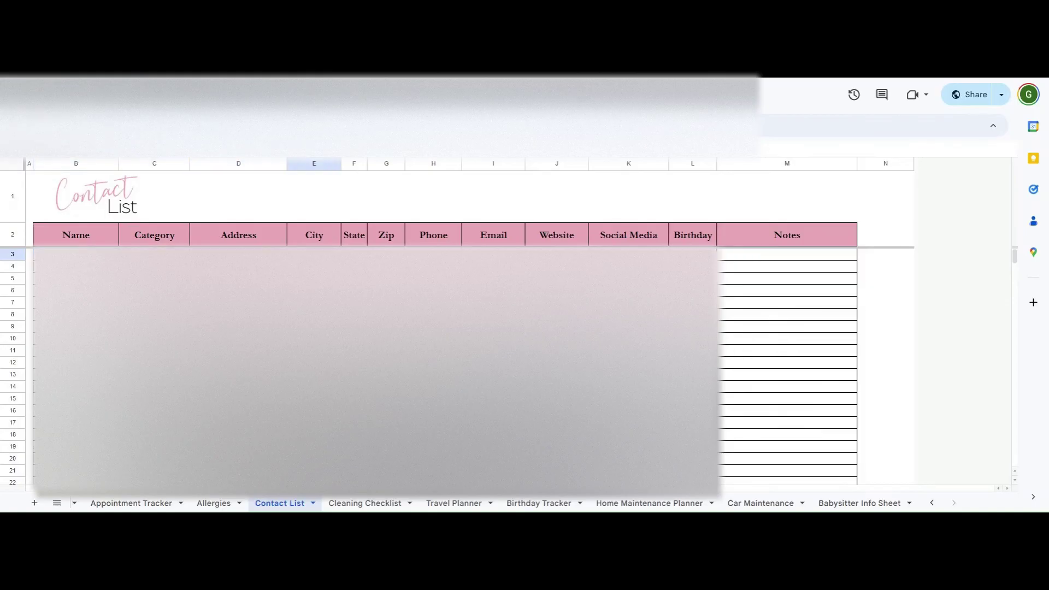
{"action": "left_click_drag", "start_coordinate": [692, 254], "coordinate": [238, 254]}
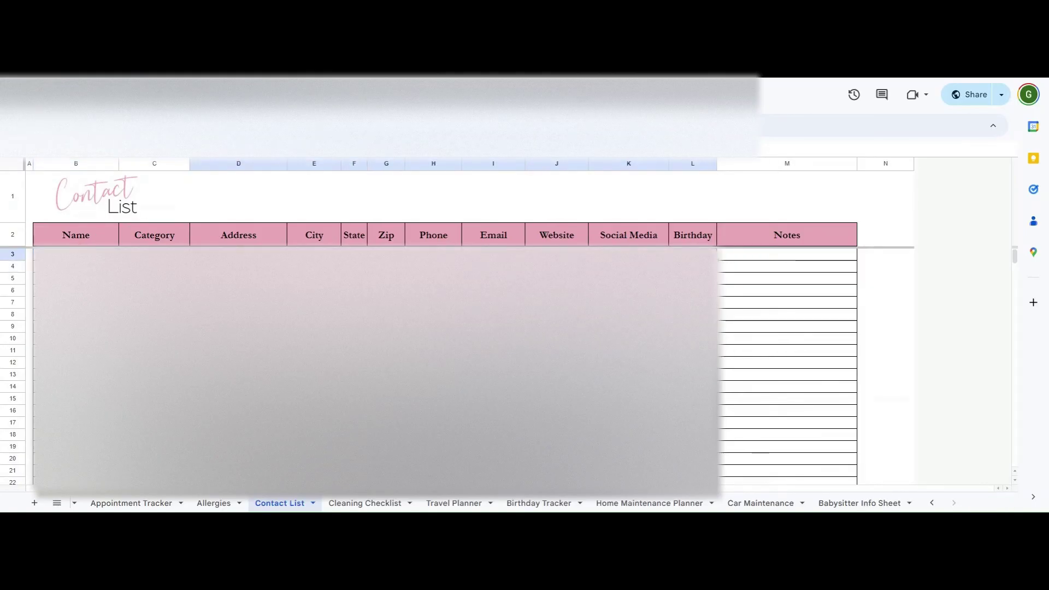
{"action": "left_click", "coordinate": [79, 254]}
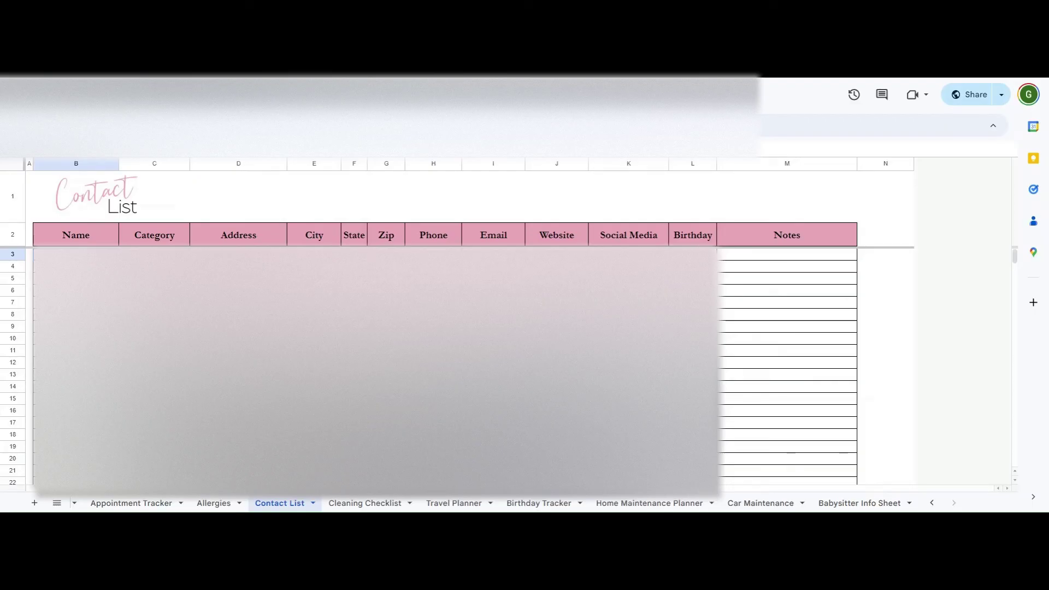
{"action": "left_click", "coordinate": [693, 254]}
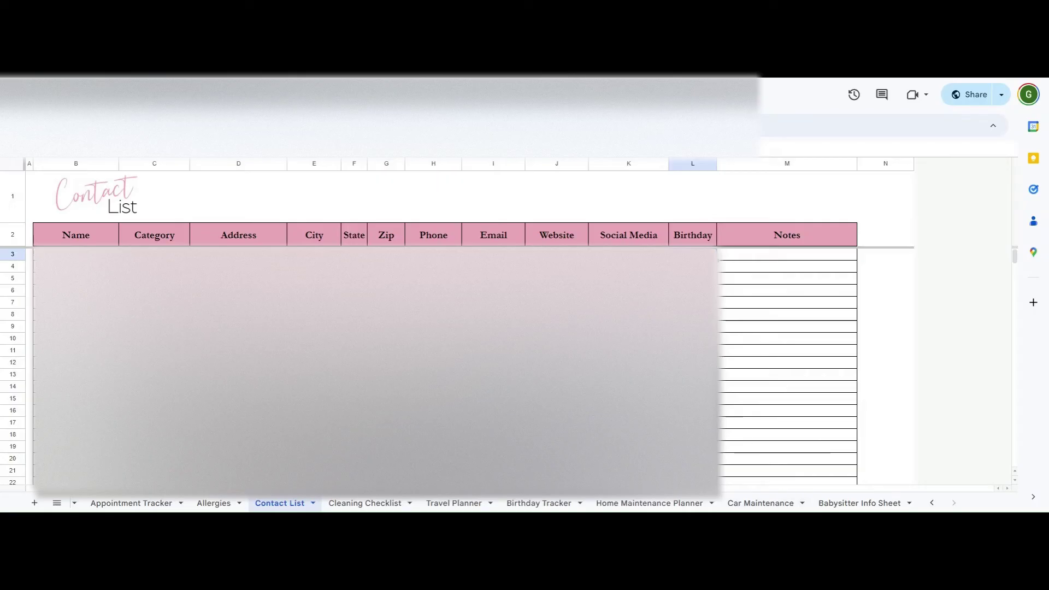
Open the Cleaning Checklist sheet and review its biweekly, monthly, quarterly, semi-annual and annual task sections.
{"action": "left_click", "coordinate": [364, 503]}
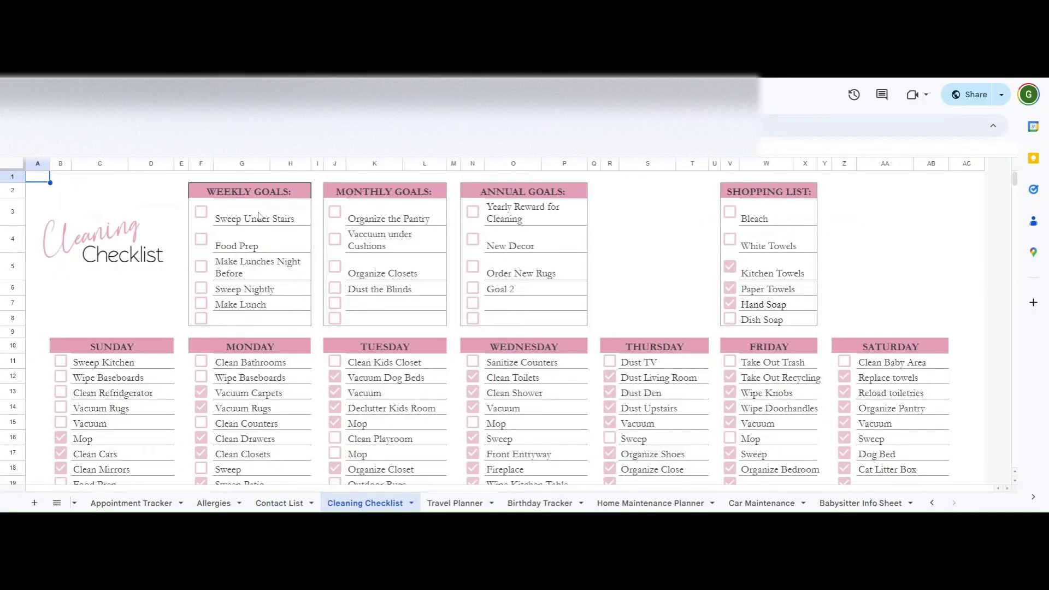
{"action": "scroll", "coordinate": [181, 339], "scroll_direction": "down", "scroll_amount": 5}
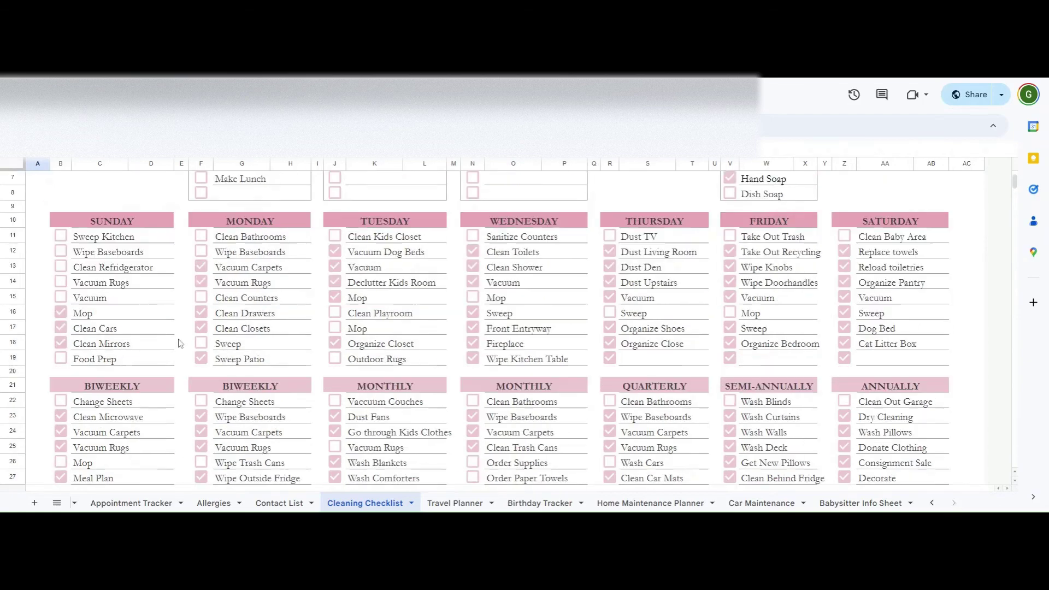
{"action": "scroll", "coordinate": [181, 338], "scroll_direction": "up", "scroll_amount": 2}
{"action": "left_click_drag", "start_coordinate": [143, 390], "coordinate": [306, 390]}
{"action": "left_click_drag", "start_coordinate": [424, 383], "coordinate": [563, 389]}
{"action": "left_click", "coordinate": [656, 384]}
{"action": "left_click", "coordinate": [862, 387]}
{"action": "scroll", "coordinate": [859, 377], "scroll_direction": "down", "scroll_amount": 3}
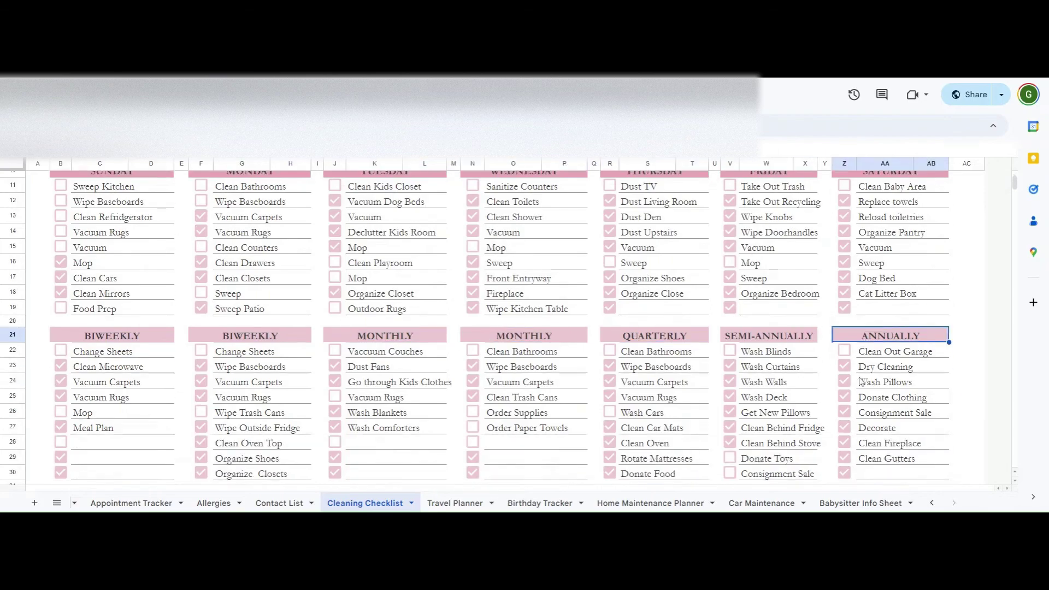
Clear the sample Weekly Goals and enter "Goal here" as the first weekly goal.
{"action": "scroll", "coordinate": [590, 364], "scroll_direction": "up", "scroll_amount": 5}
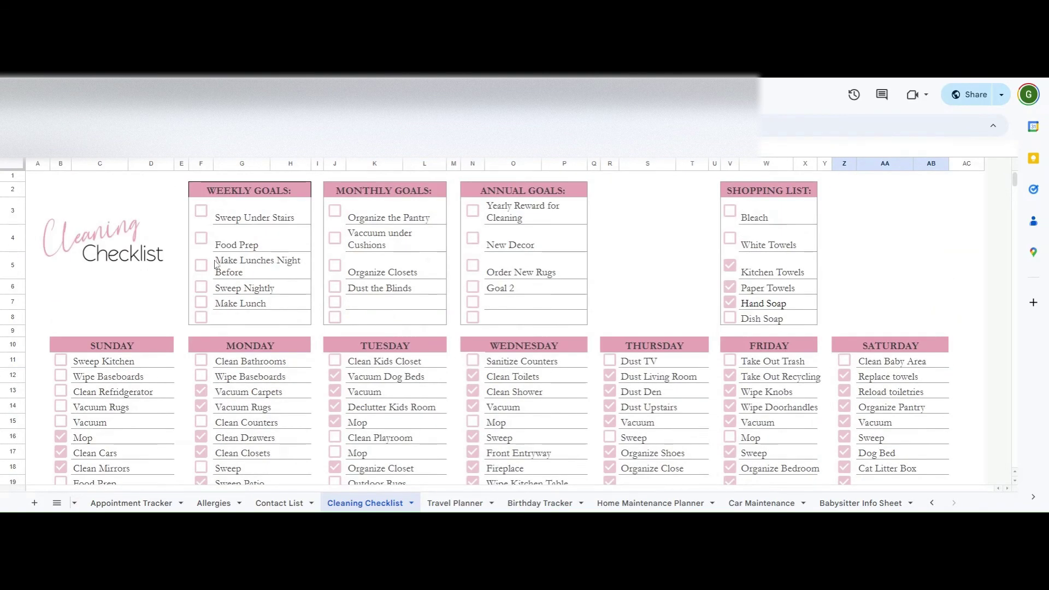
{"action": "left_click_drag", "start_coordinate": [244, 217], "coordinate": [260, 324]}
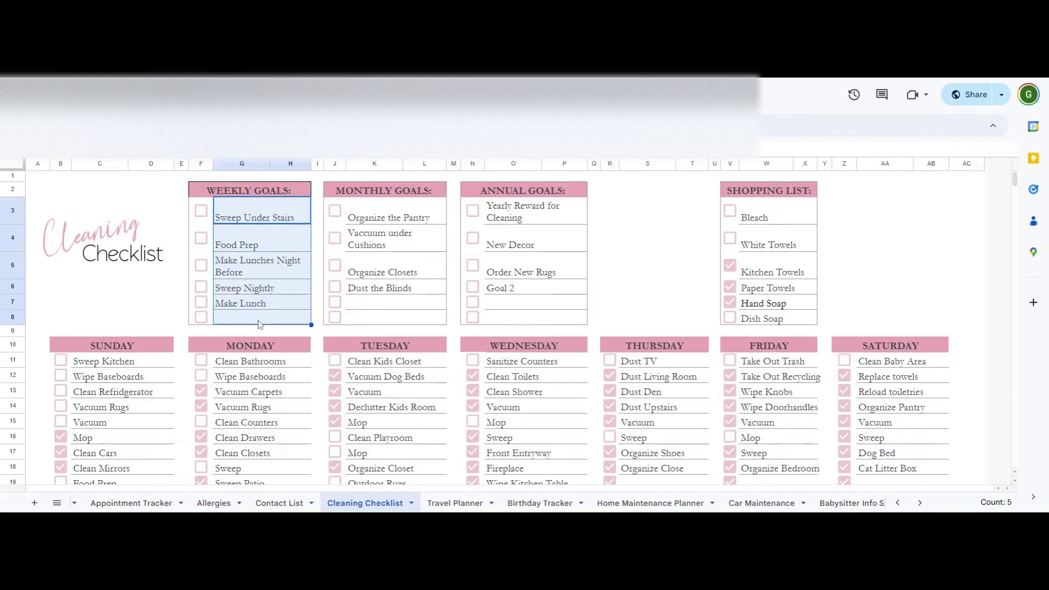
{"action": "key", "text": "Delete"}
{"action": "left_click", "coordinate": [236, 217]}
{"action": "type", "text": "Goga"}
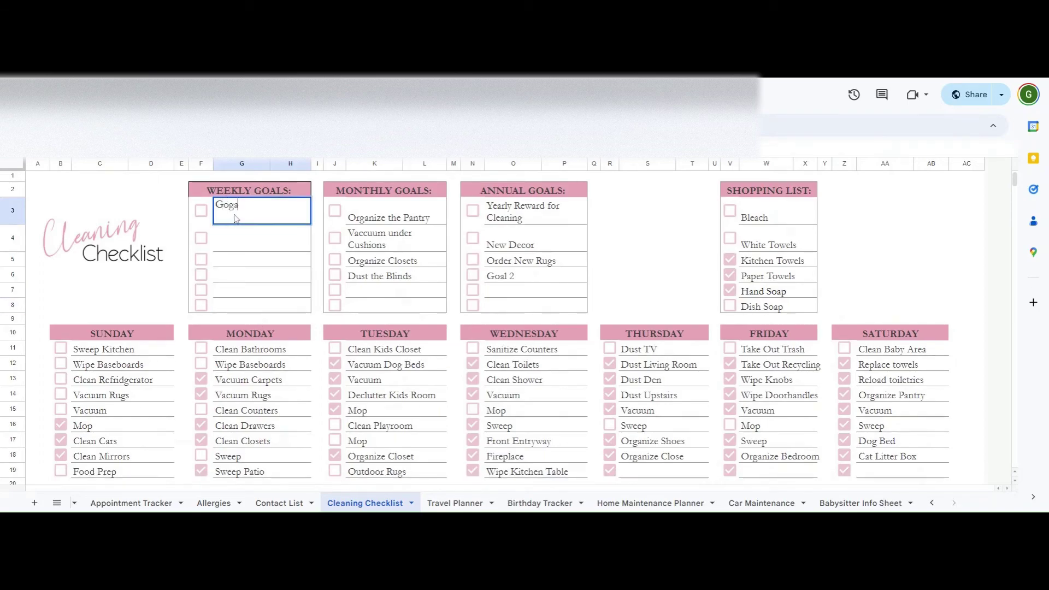
{"action": "key", "text": "BackSpace"}
{"action": "key", "text": "BackSpace"}
{"action": "type", "text": "al here"}
In the Shopping List, check Bleach and White Towels and uncheck Kitchen Towels, Paper Towels and Hand Soap.
{"action": "left_click_drag", "start_coordinate": [351, 223], "coordinate": [377, 305]}
{"action": "left_click_drag", "start_coordinate": [765, 212], "coordinate": [777, 307]}
{"action": "left_click", "coordinate": [730, 211]}
{"action": "left_click", "coordinate": [730, 238]}
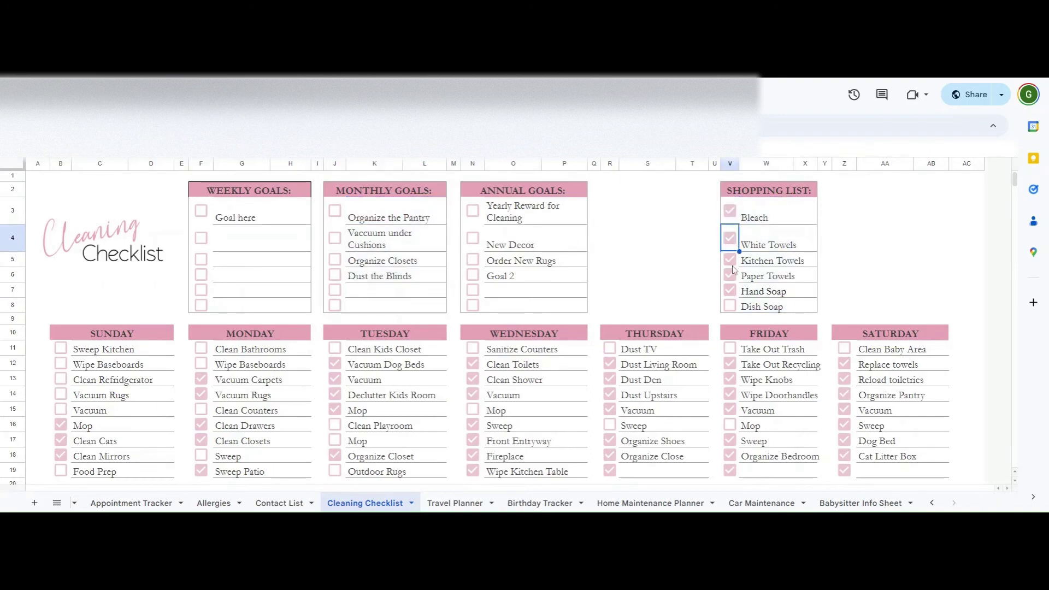
{"action": "left_click", "coordinate": [729, 259]}
{"action": "left_click", "coordinate": [730, 275]}
{"action": "left_click", "coordinate": [729, 290]}
Rename both Biweekly section headings in row 21 to WEEKLY.
{"action": "scroll", "coordinate": [448, 305], "scroll_direction": "down", "scroll_amount": 5}
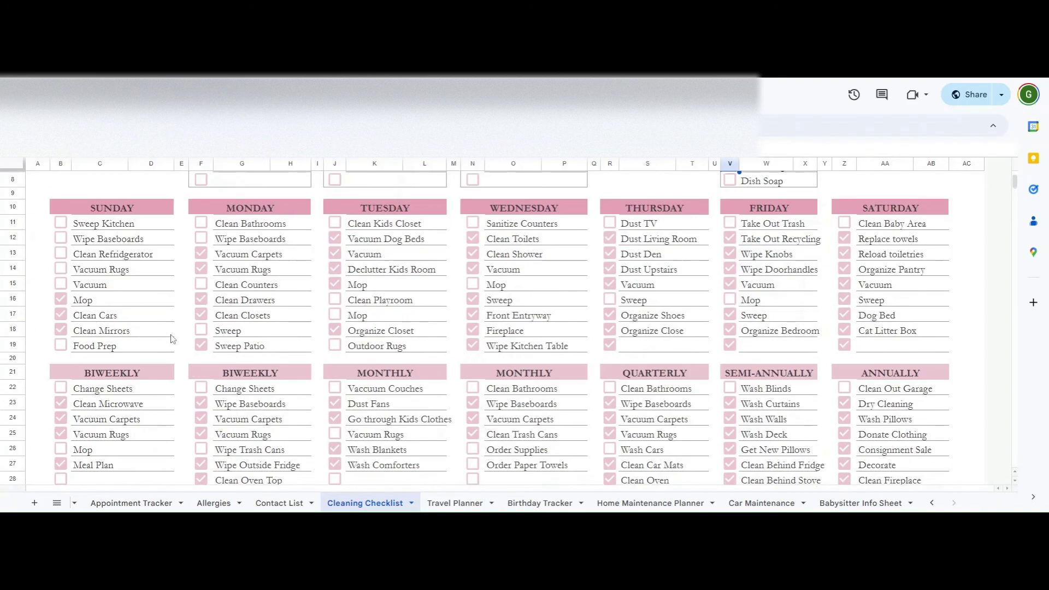
{"action": "left_click", "coordinate": [128, 253]}
{"action": "type", "text": "WEEKLY"}
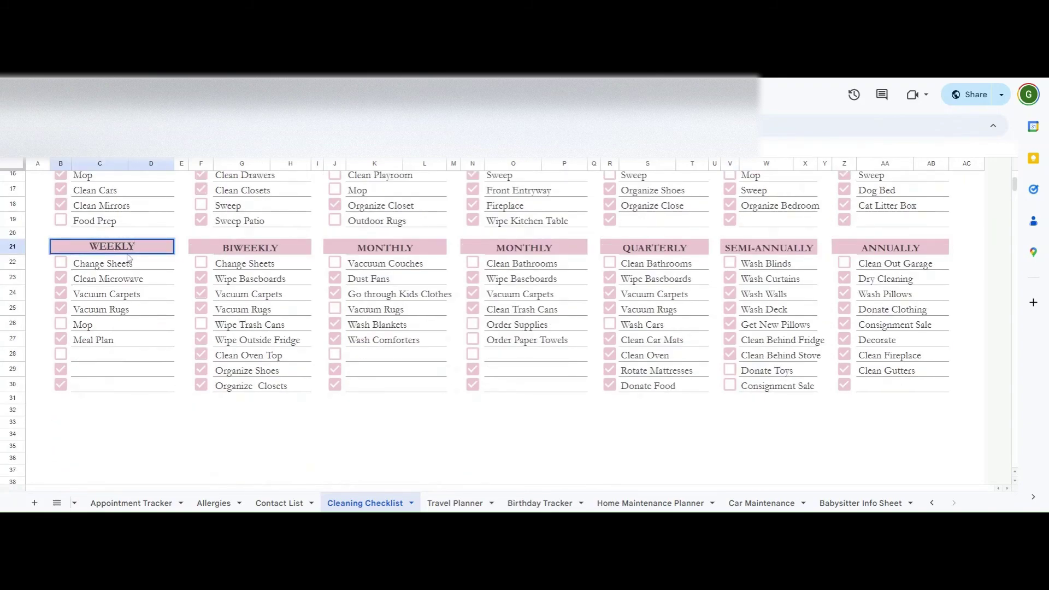
{"action": "key", "text": "Tab"}
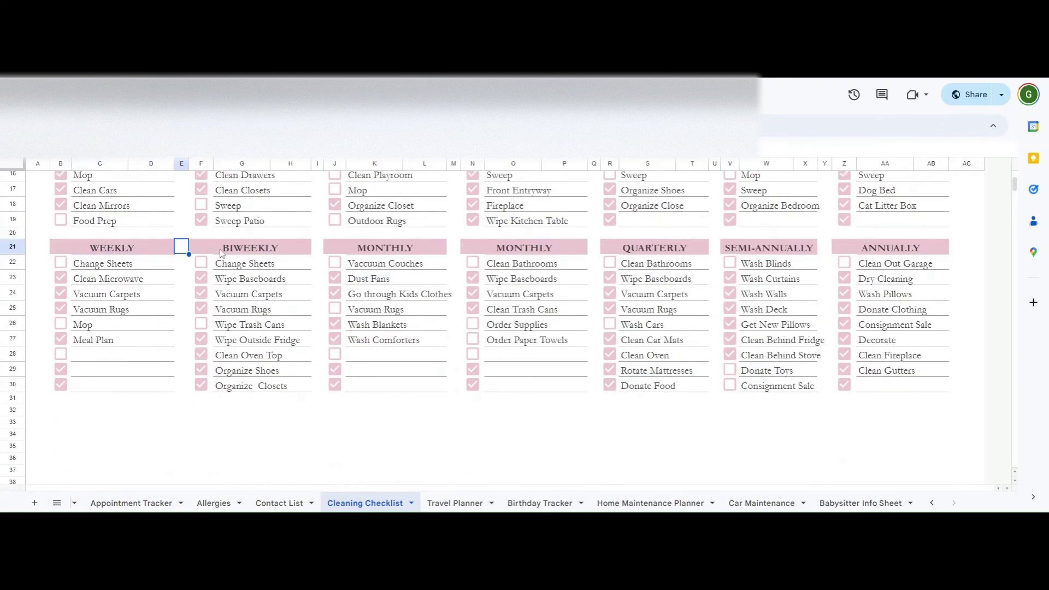
{"action": "left_click", "coordinate": [221, 253]}
{"action": "type", "text": "WEEKLY"}
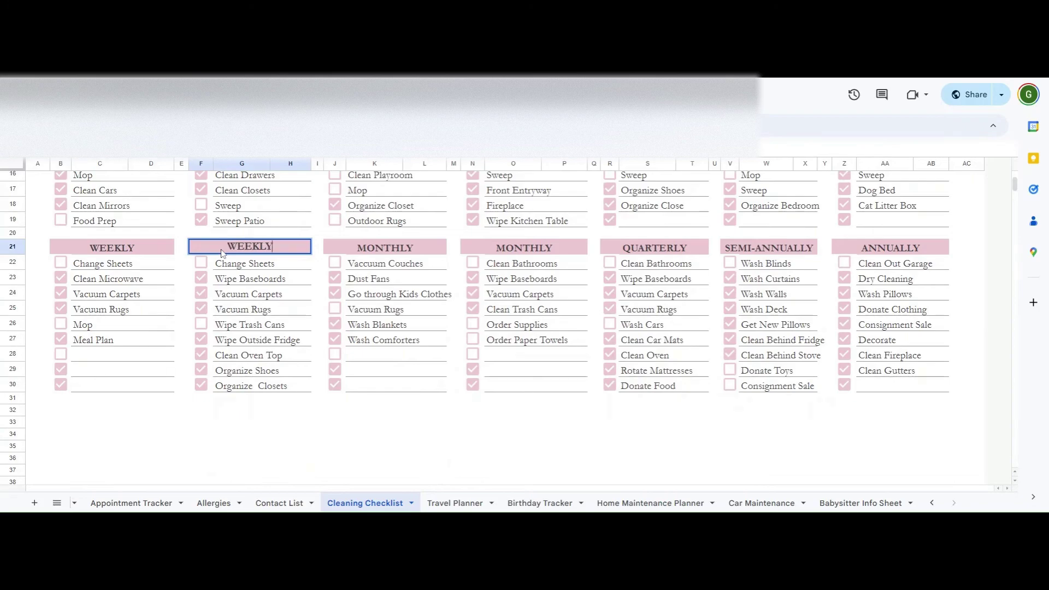
In the second weekly list, check Change Sheets and uncheck Wipe Baseboards, Vacuum Carpets, Vacuum Rugs and Wipe Outside Fridge.
{"action": "left_click", "coordinate": [201, 262]}
{"action": "left_click", "coordinate": [201, 278]}
{"action": "left_click", "coordinate": [201, 293]}
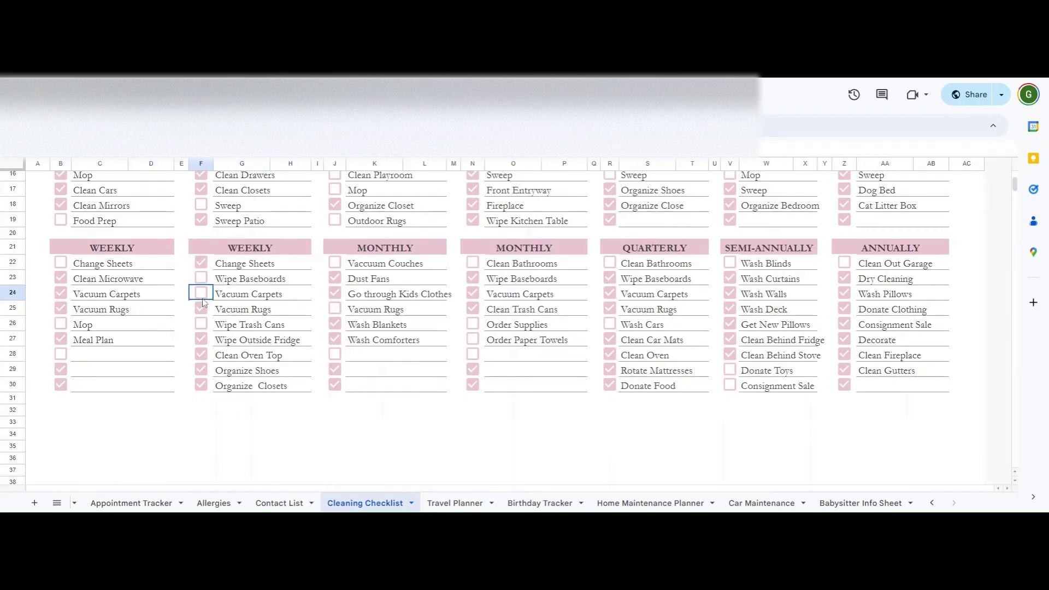
{"action": "left_click", "coordinate": [202, 311]}
{"action": "left_click", "coordinate": [202, 339]}
{"action": "left_click", "coordinate": [202, 358]}
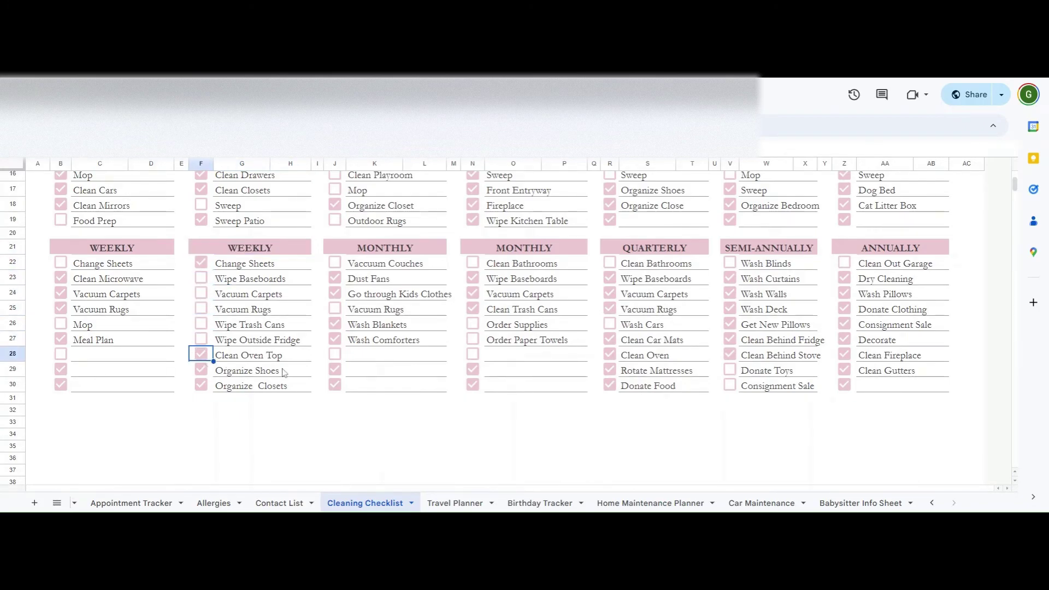
{"action": "left_click_drag", "start_coordinate": [370, 269], "coordinate": [389, 393]}
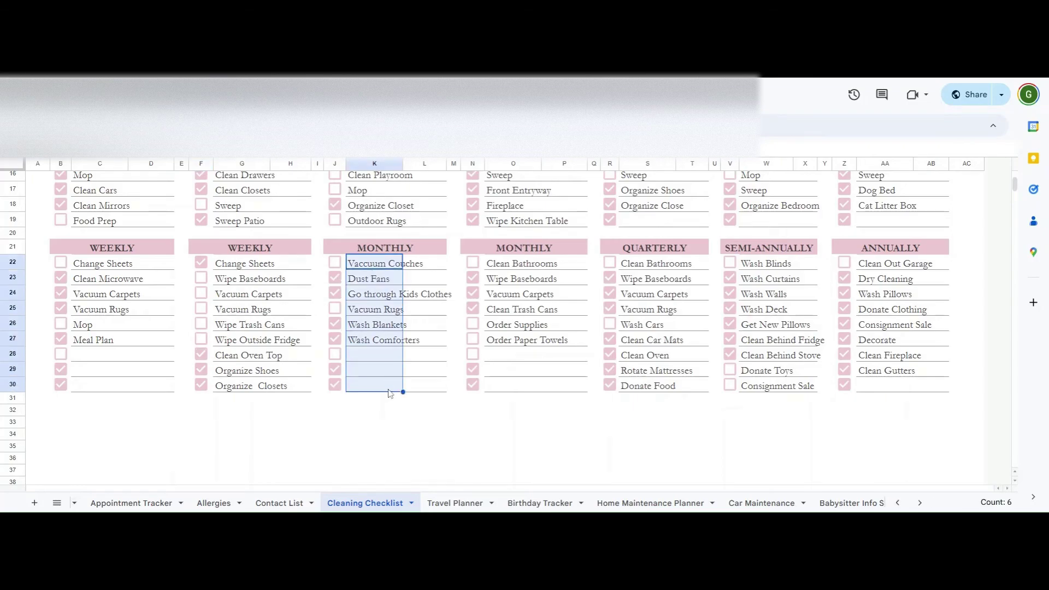
Undo all the Cleaning Checklist edits, back through clearing the sample Weekly Goals.
{"action": "scroll", "coordinate": [451, 323], "scroll_direction": "up", "scroll_amount": 5}
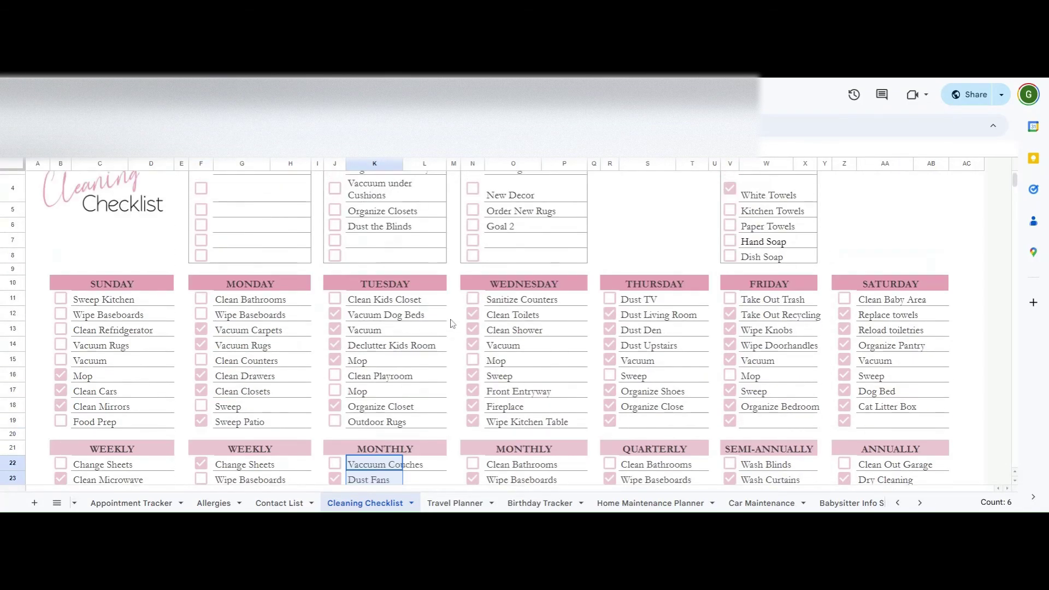
{"action": "key", "text": "ctrl+z"}
{"action": "key", "text": "ctrl+z"}
{"action": "key", "text": "ctrl+z"}
{"action": "key", "text": "ctrl+z"}
{"action": "key", "text": "ctrl+z"}
{"action": "key", "text": "ctrl+z"}
{"action": "key", "text": "ctrl+z"}
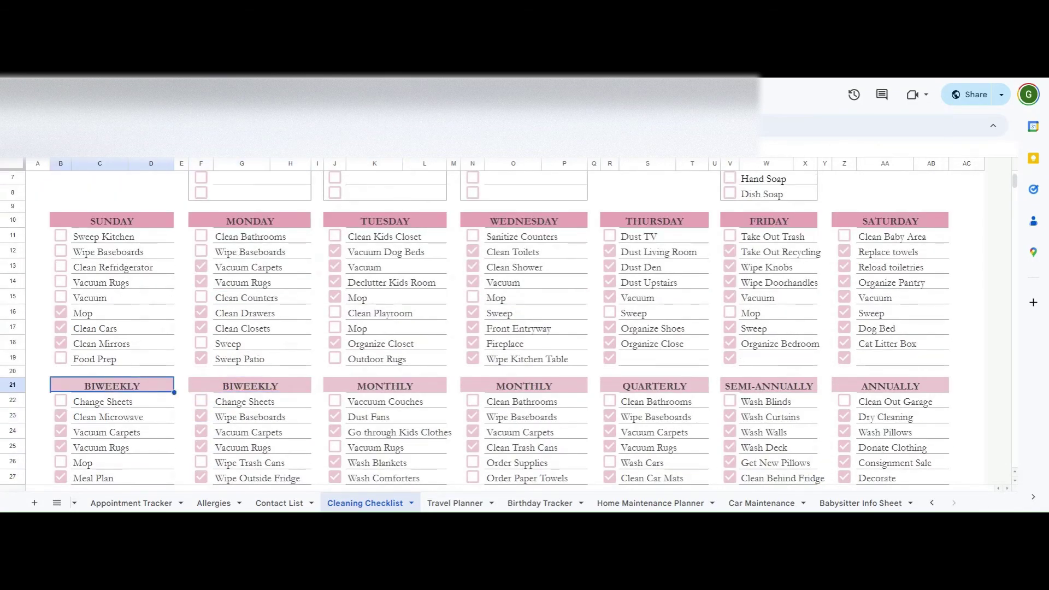
{"action": "key", "text": "ctrl+z"}
{"action": "key", "text": "ctrl+z"}
{"action": "key", "text": "ctrl+z"}
{"action": "key", "text": "ctrl+z"}
{"action": "key", "text": "ctrl+z"}
{"action": "key", "text": "ctrl+z"}
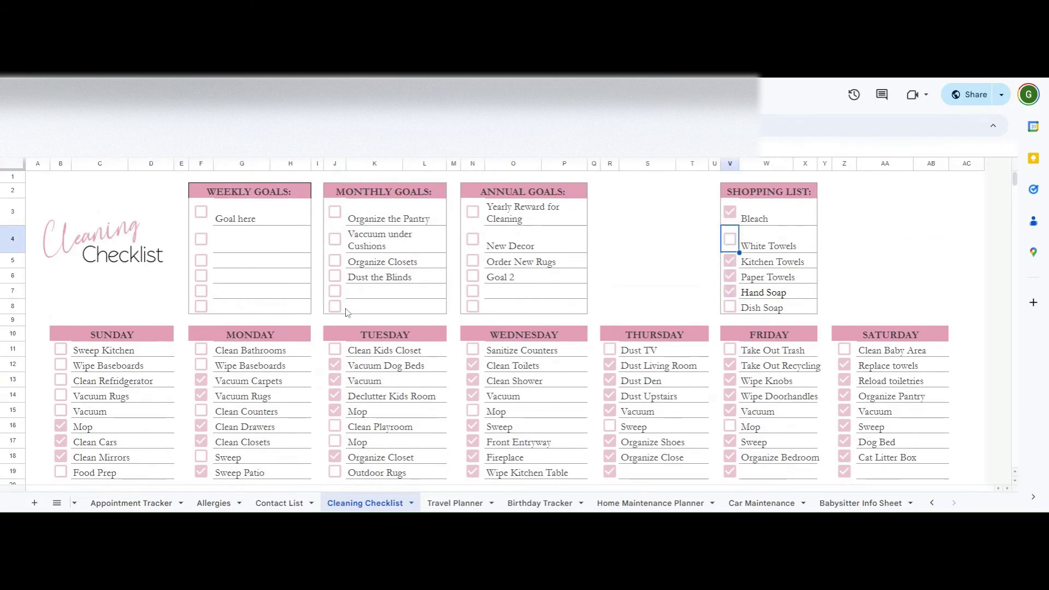
{"action": "key", "text": "ctrl+z"}
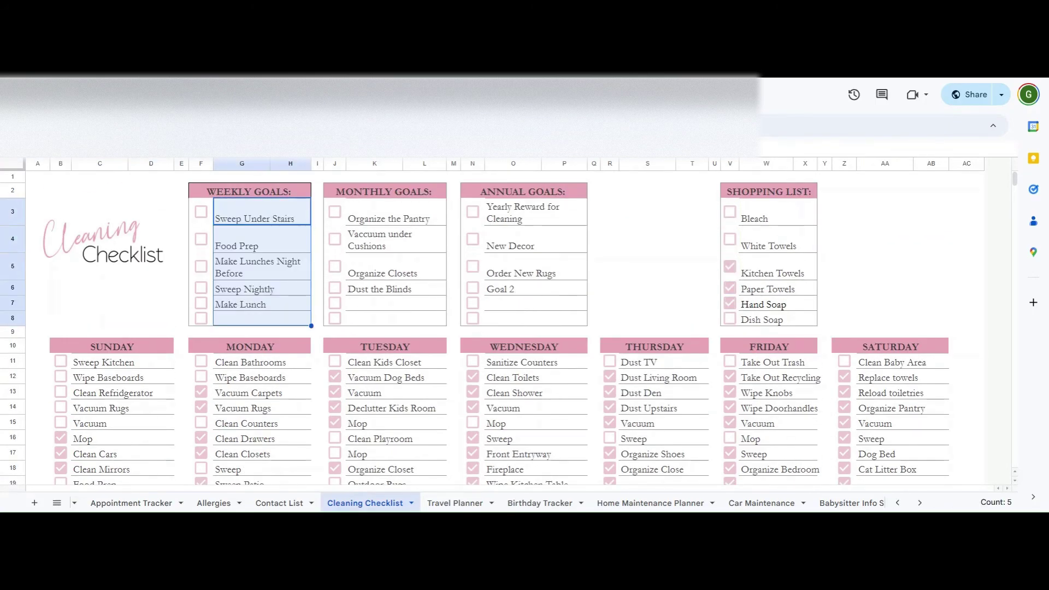
Open the Travel Planner sheet and set the first entry's Status to Confirmed.
{"action": "left_click", "coordinate": [455, 502]}
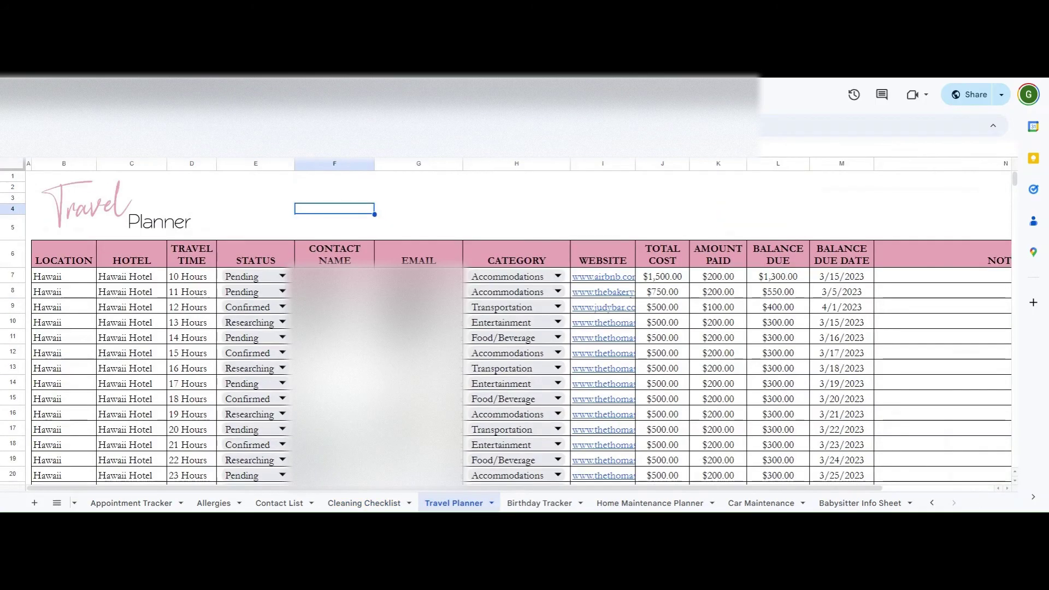
{"action": "left_click", "coordinate": [56, 267]}
{"action": "left_click", "coordinate": [124, 266]}
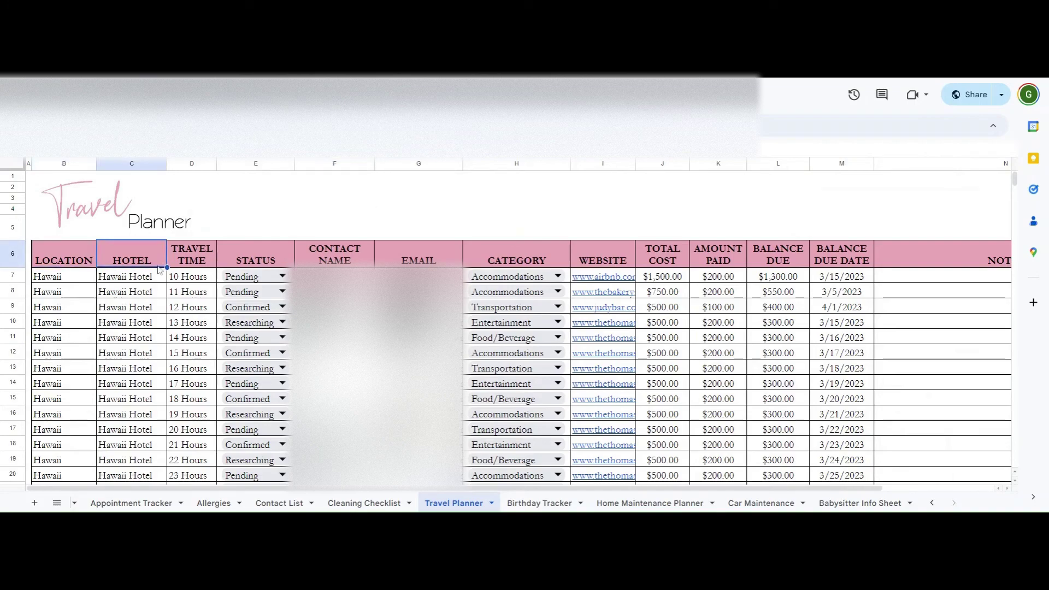
{"action": "left_click", "coordinate": [198, 266]}
{"action": "left_click", "coordinate": [285, 279]}
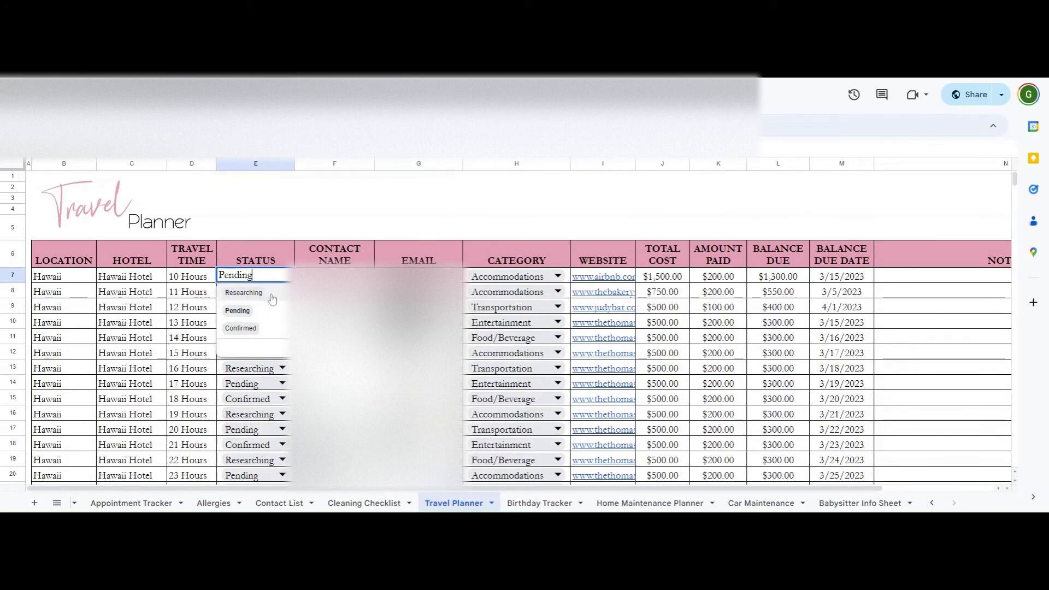
{"action": "left_click", "coordinate": [241, 328]}
Review the first travel entry's Contact Name, Email and Total Cost cells and the available Category options.
{"action": "left_click", "coordinate": [334, 276]}
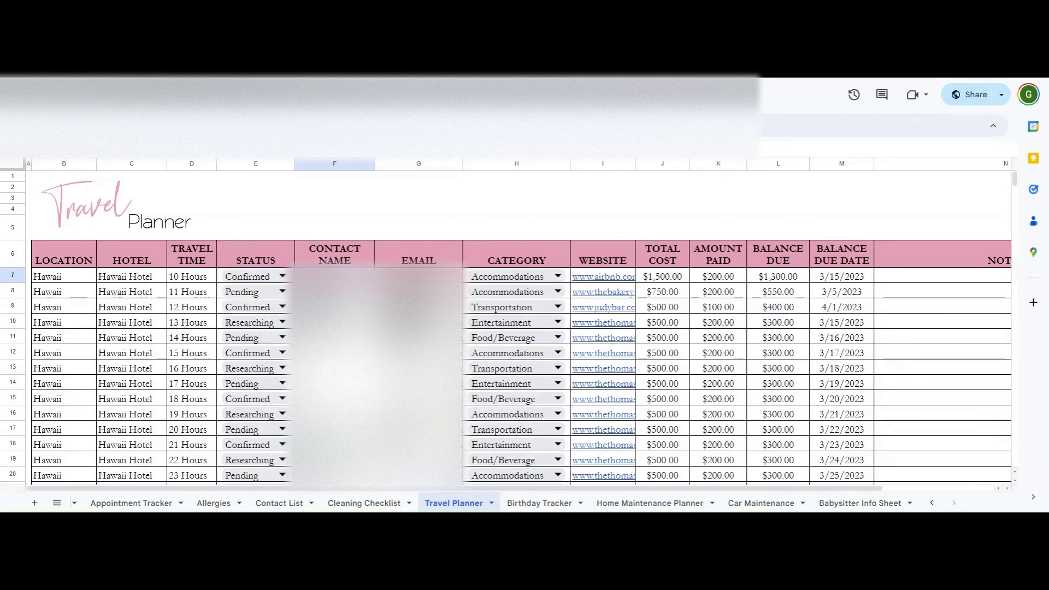
{"action": "left_click", "coordinate": [418, 277]}
{"action": "left_click", "coordinate": [467, 276]}
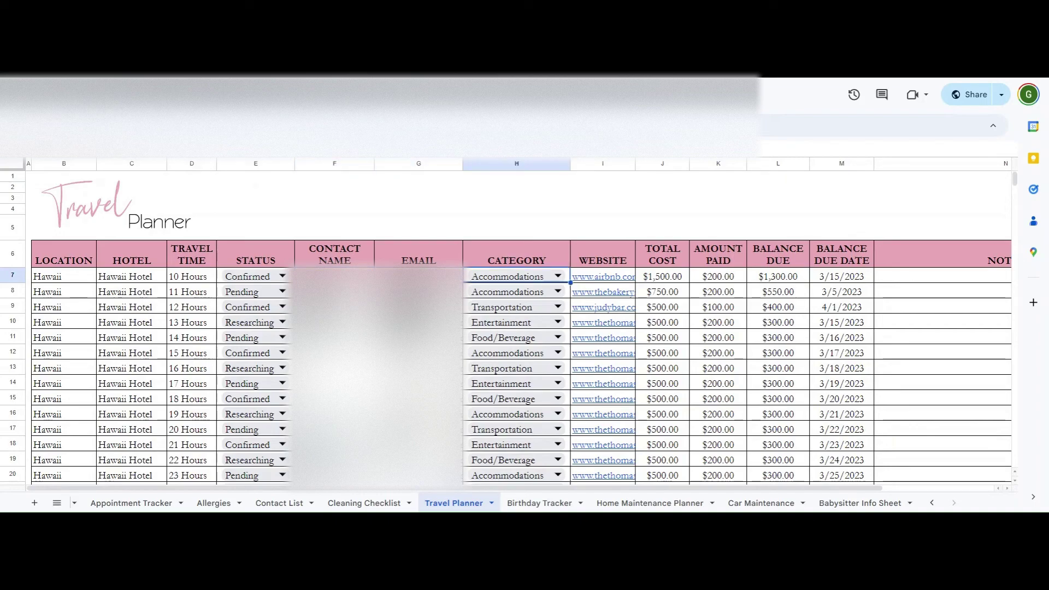
{"action": "key", "text": "Left"}
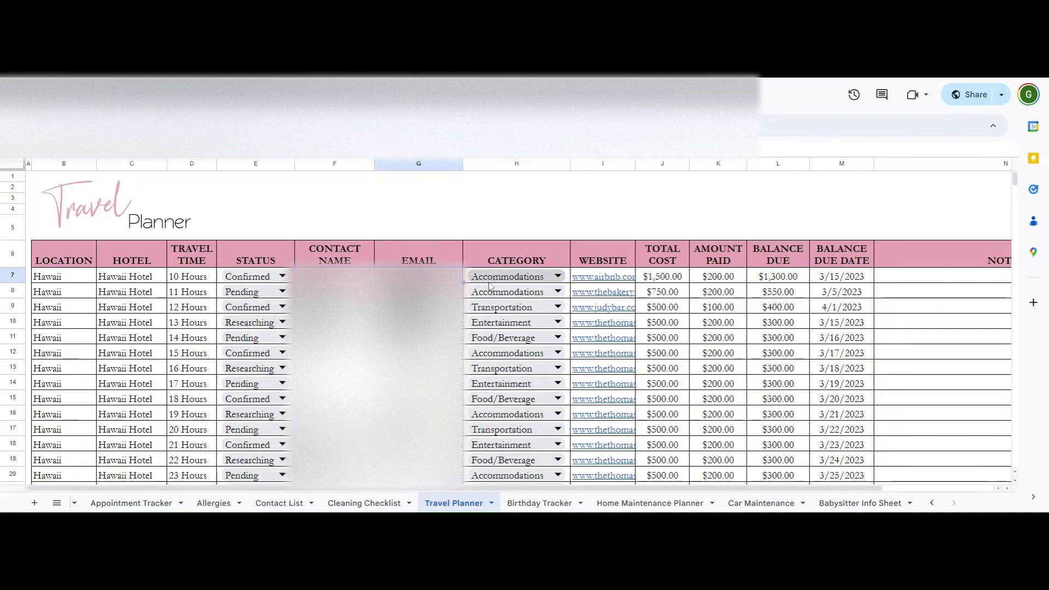
{"action": "left_click", "coordinate": [555, 277]}
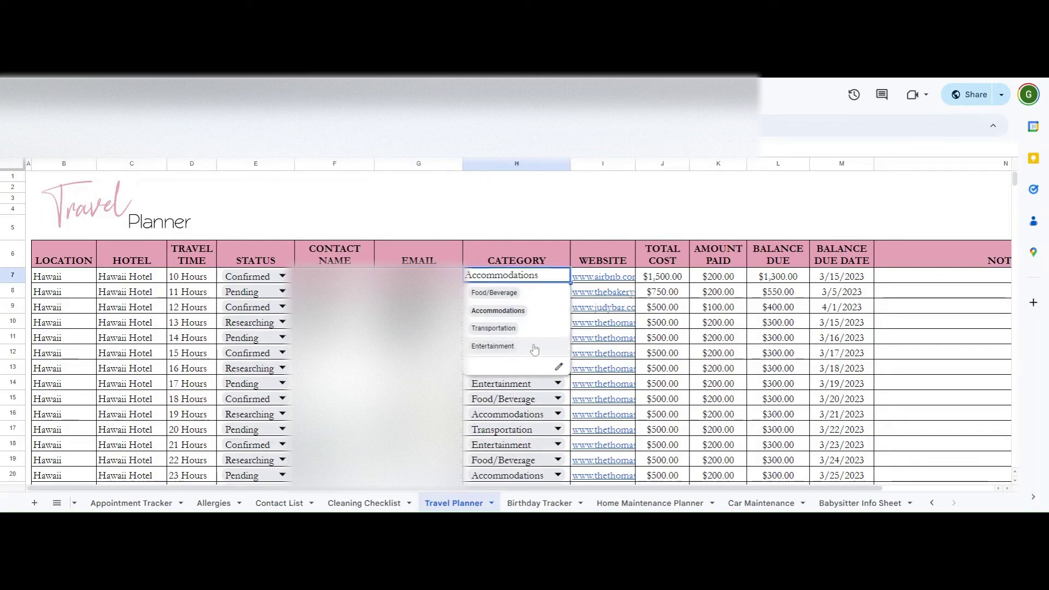
{"action": "left_click", "coordinate": [654, 281]}
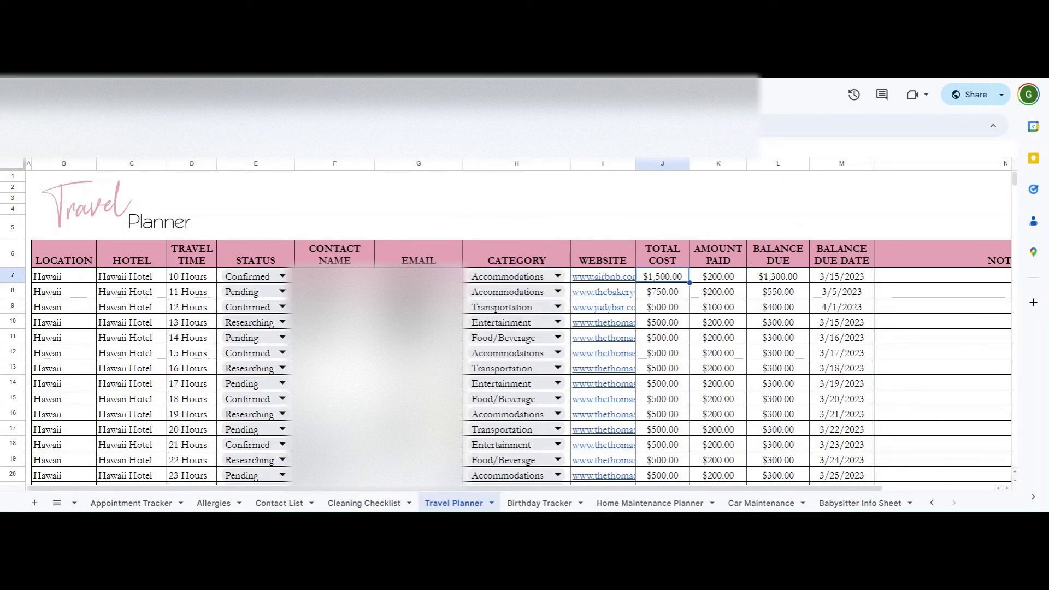
Examine the first entry's Total Cost and Amount Paid and the Balance Due formula that uses them.
{"action": "left_click", "coordinate": [718, 276]}
{"action": "left_click", "coordinate": [662, 276]}
{"action": "left_click", "coordinate": [778, 276]}
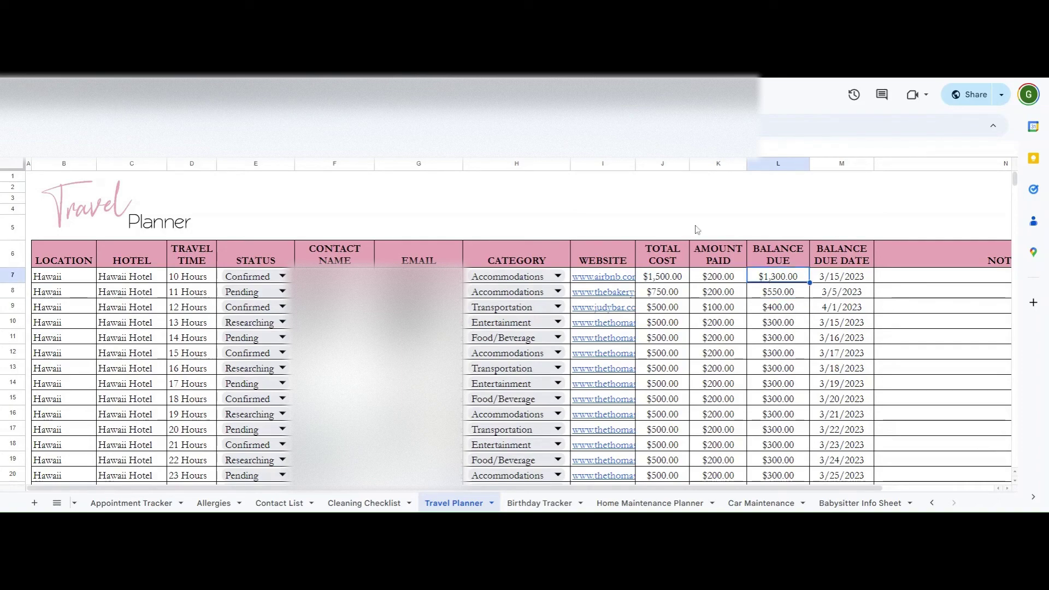
{"action": "key", "text": "Return"}
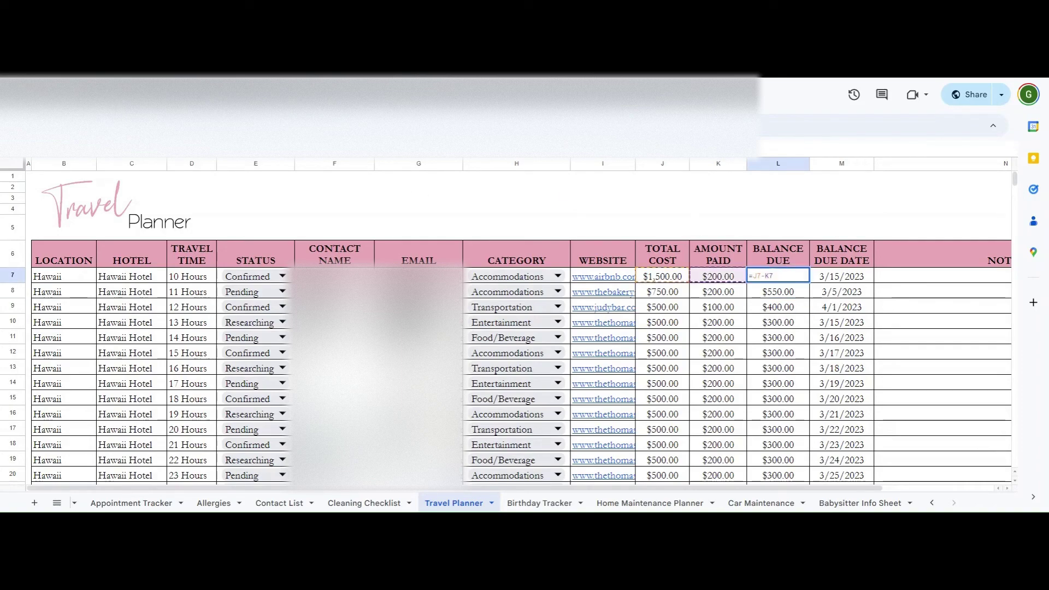
{"action": "left_click", "coordinate": [767, 319]}
{"action": "left_click", "coordinate": [728, 279]}
{"action": "left_click", "coordinate": [766, 280]}
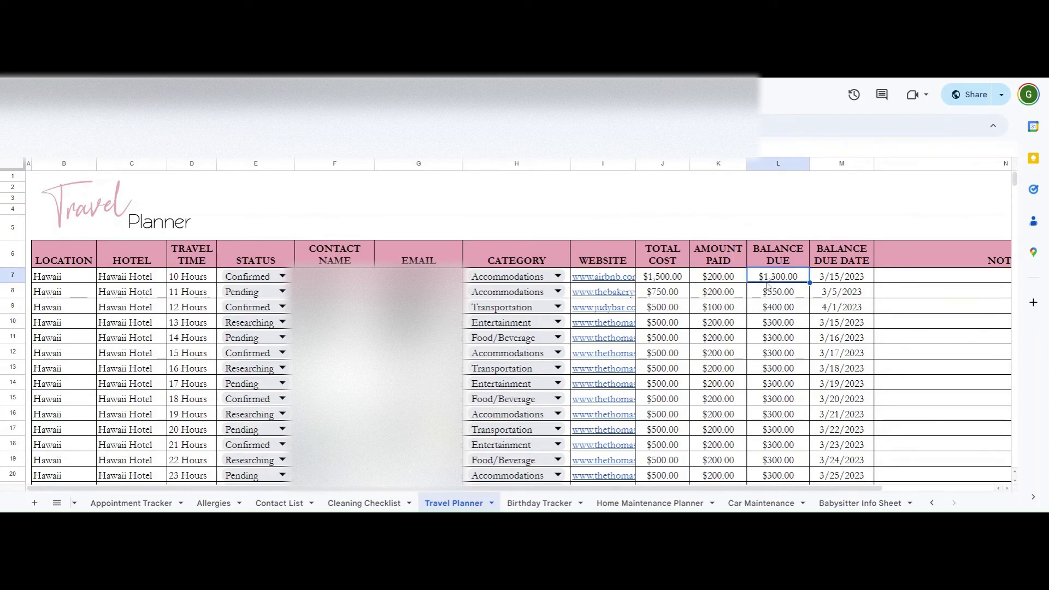
Try deleting the first entry's Balance Due formula and undo the deletion.
{"action": "key", "text": "Delete"}
{"action": "key", "text": "ctrl+z"}
{"action": "key", "text": "Delete"}
{"action": "key", "text": "Down"}
{"action": "key", "text": "ctrl+z"}
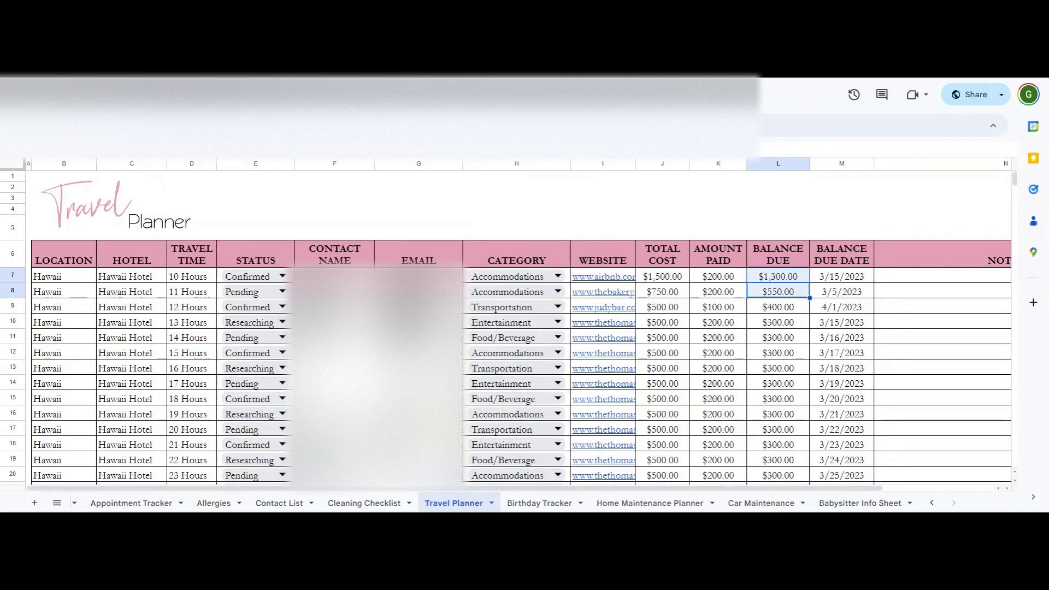
Clear the Total Cost and Amount Paid of the first travel entry.
{"action": "left_click_drag", "start_coordinate": [661, 276], "coordinate": [723, 282]}
{"action": "key", "text": "Delete"}
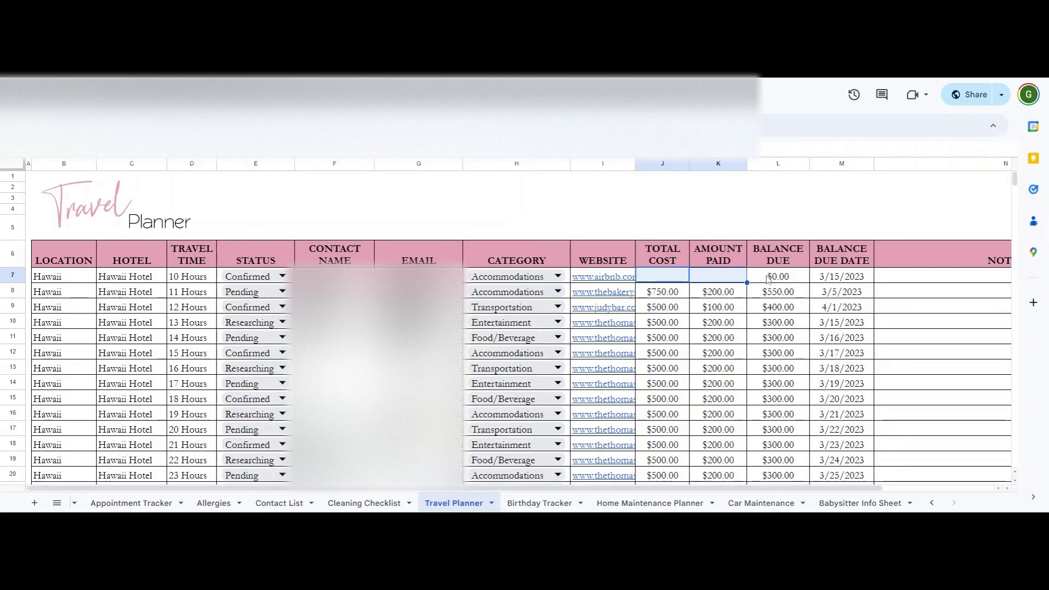
{"action": "left_click", "coordinate": [770, 278]}
{"action": "left_click", "coordinate": [665, 280]}
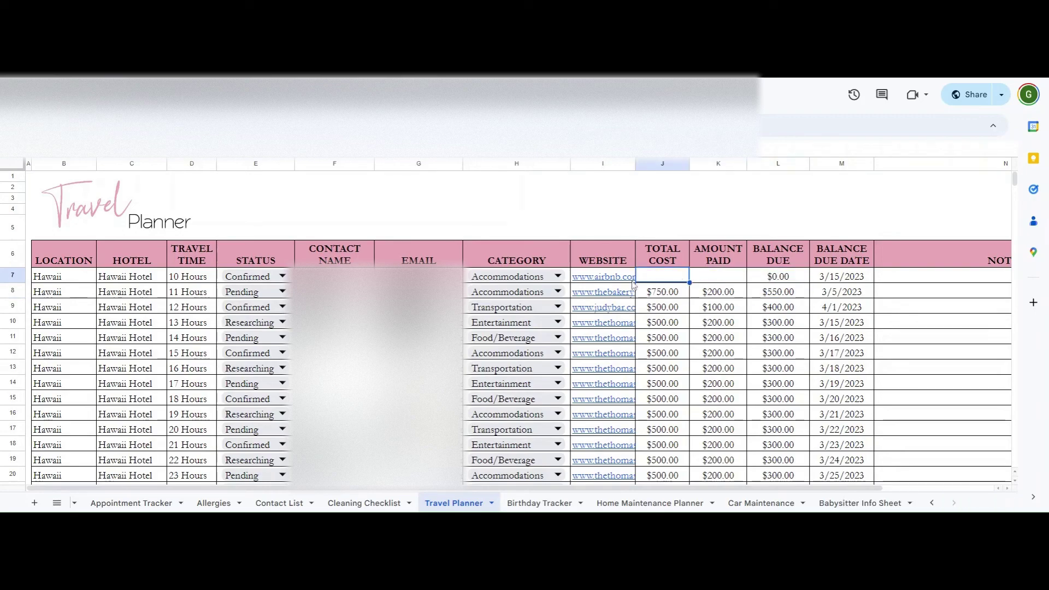
Clear the whole first travel row including Balance Due, and undo back through the Total Cost and Amount Paid deletion.
{"action": "left_click_drag", "start_coordinate": [49, 279], "coordinate": [846, 282]}
{"action": "key", "text": "Delete"}
{"action": "left_click", "coordinate": [786, 294]}
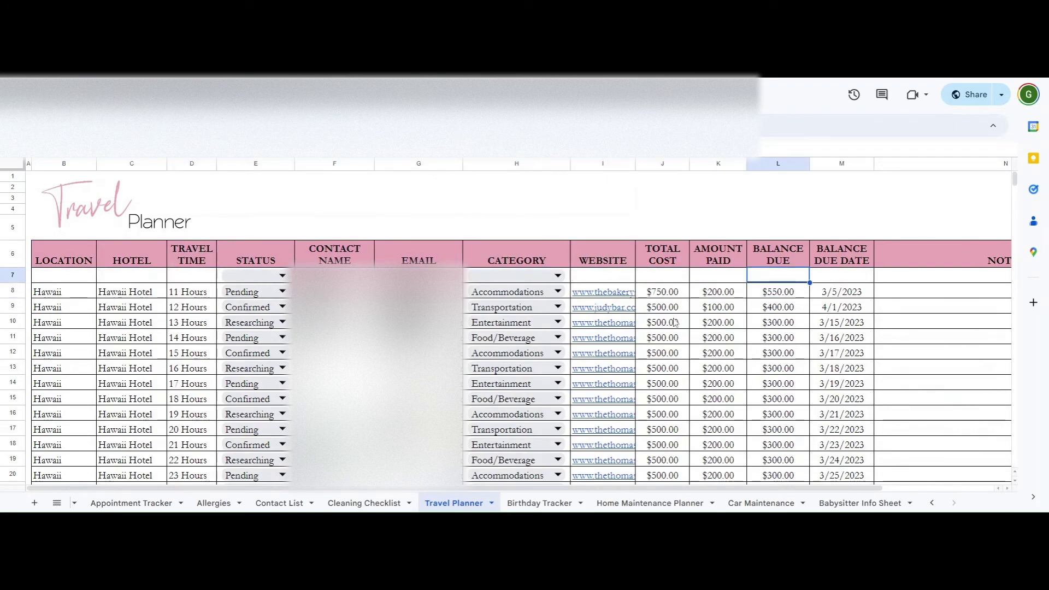
{"action": "key", "text": "ctrl+z"}
{"action": "key", "text": "ctrl+z"}
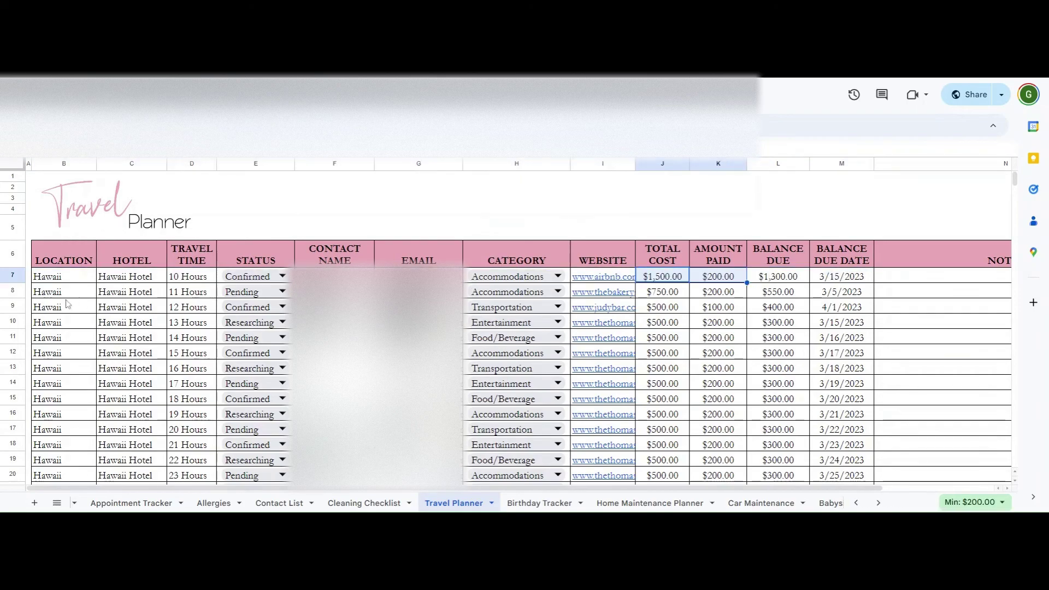
Clear the first travel entry from Location through Amount Paid and its Balance Due Date, leaving the Balance Due formula in place.
{"action": "left_click_drag", "start_coordinate": [60, 278], "coordinate": [717, 279]}
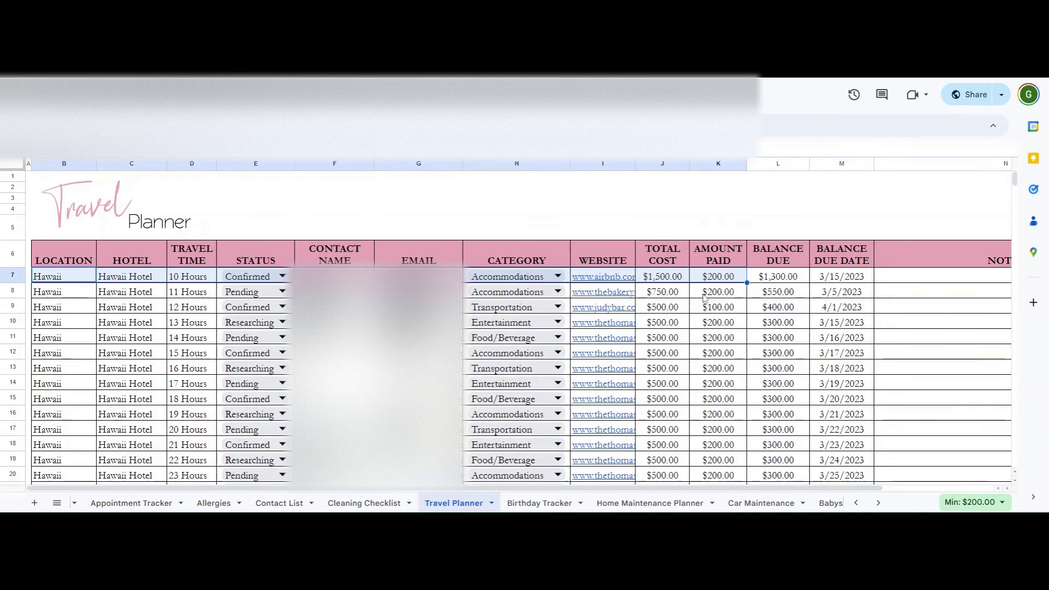
{"action": "key", "text": "Delete"}
{"action": "left_click", "coordinate": [720, 293]}
{"action": "left_click", "coordinate": [735, 280]}
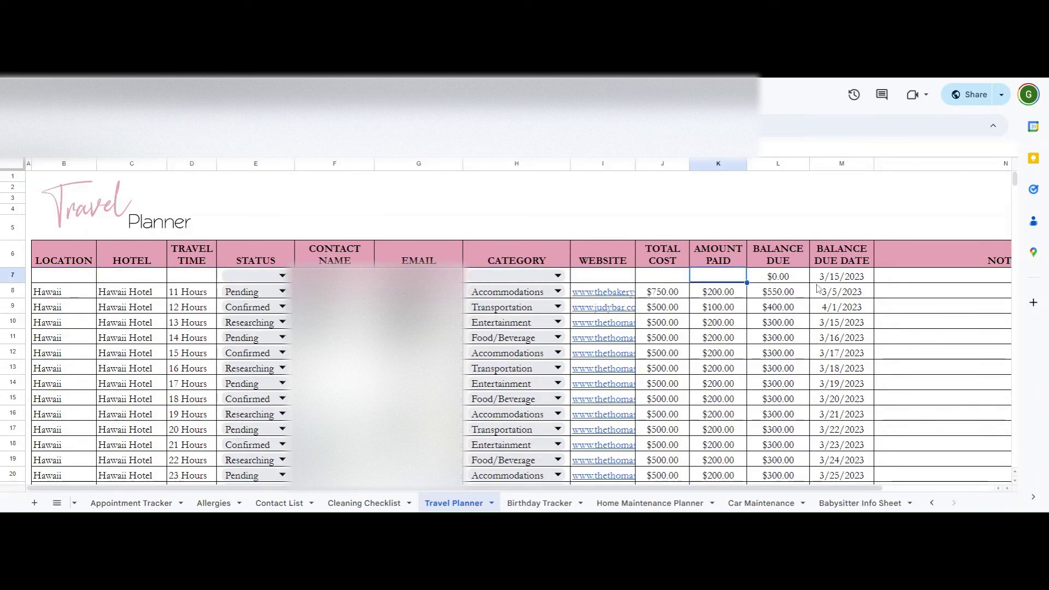
{"action": "left_click", "coordinate": [833, 277]}
{"action": "key", "text": "Delete"}
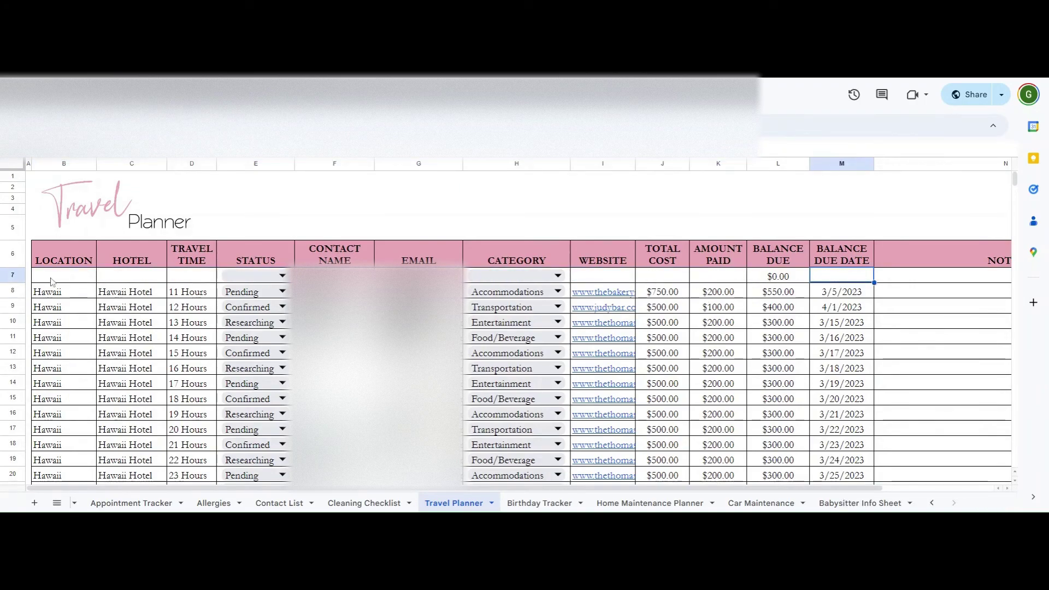
Fill the cleared first travel row, Location through Balance Due Date, down over the remaining sample entries.
{"action": "left_click_drag", "start_coordinate": [52, 276], "coordinate": [803, 278]}
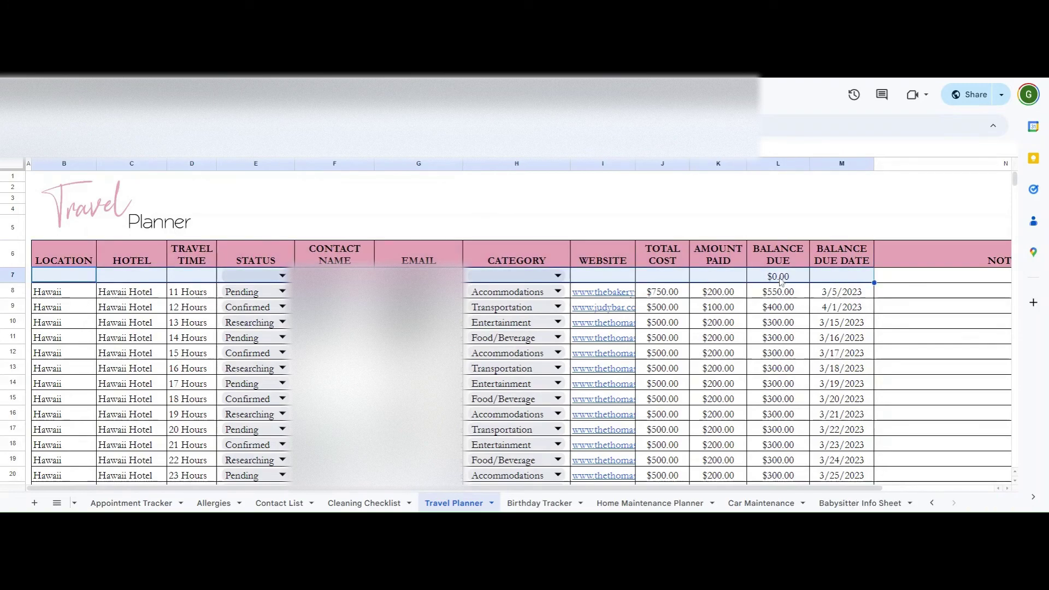
{"action": "scroll", "coordinate": [801, 278], "scroll_direction": "down", "scroll_amount": 3}
{"action": "left_click_drag", "start_coordinate": [874, 209], "coordinate": [874, 389]}
{"action": "left_click", "coordinate": [902, 346]}
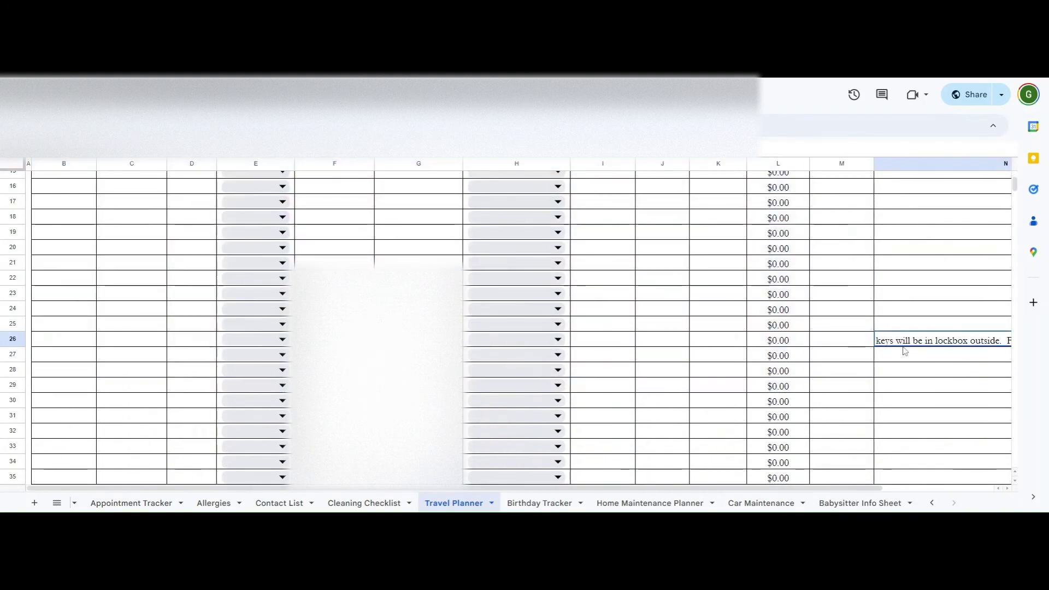
{"action": "scroll", "coordinate": [900, 350], "scroll_direction": "up", "scroll_amount": 4}
{"action": "left_click", "coordinate": [628, 326]}
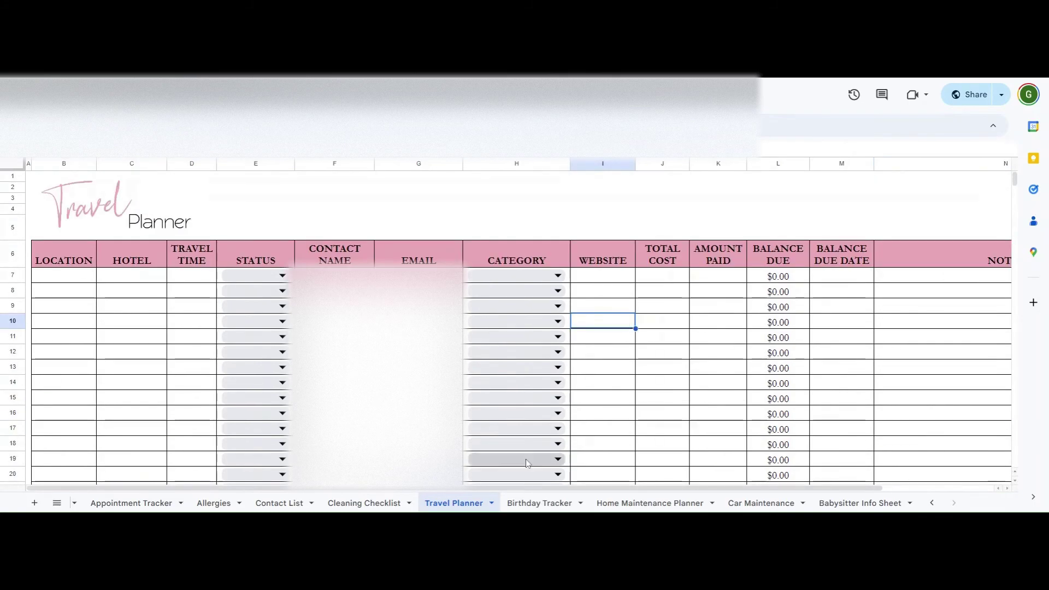
Open the Birthday Tracker sheet and examine its Name, Birthday, Gift, Budget, Actual and Difference columns.
{"action": "left_click", "coordinate": [538, 503]}
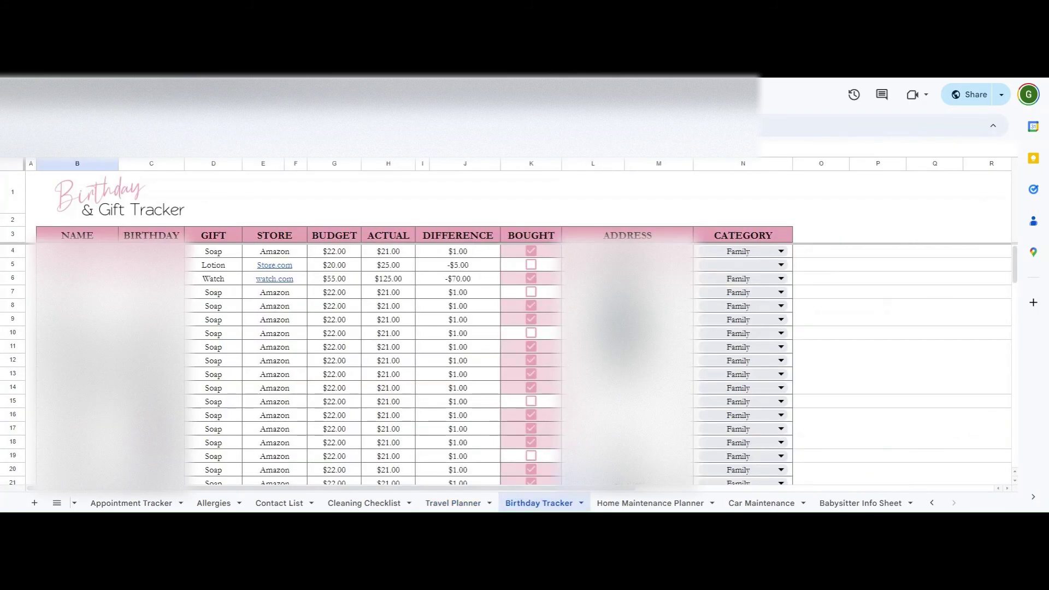
{"action": "left_click", "coordinate": [77, 236]}
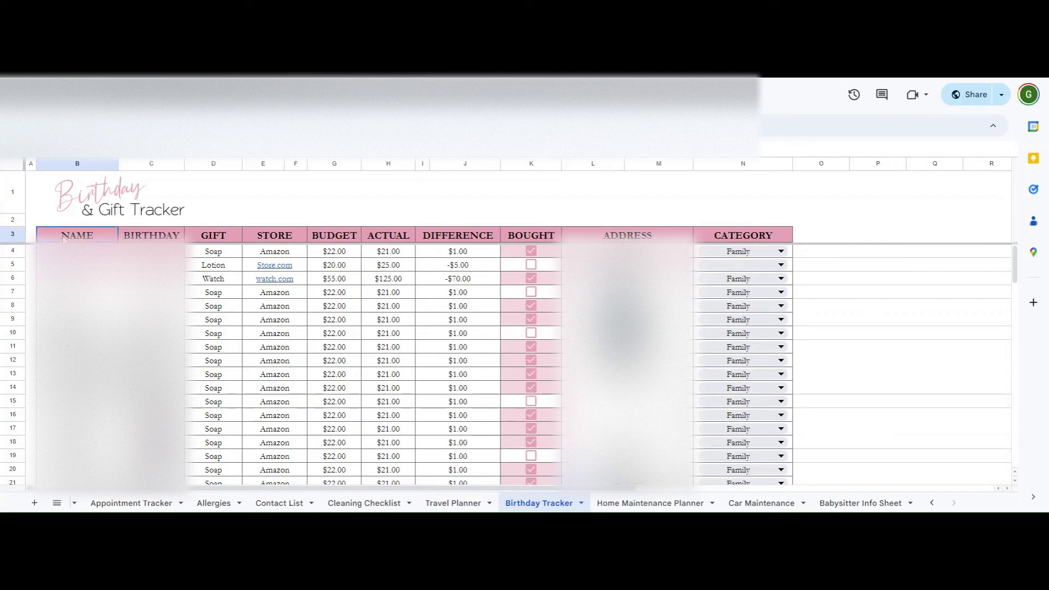
{"action": "left_click", "coordinate": [151, 235]}
{"action": "left_click", "coordinate": [211, 236]}
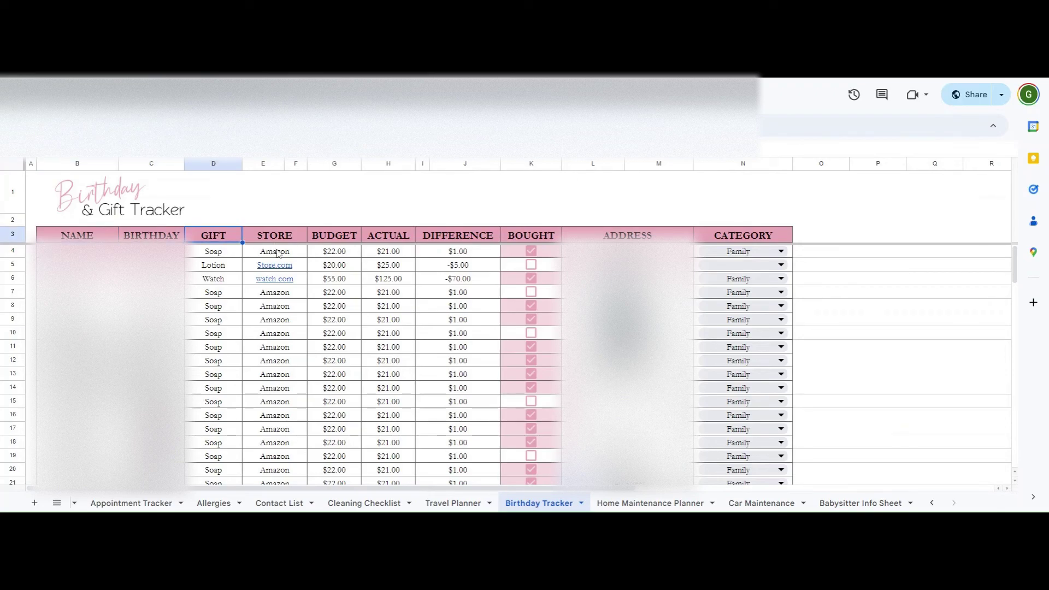
{"action": "left_click", "coordinate": [457, 254]}
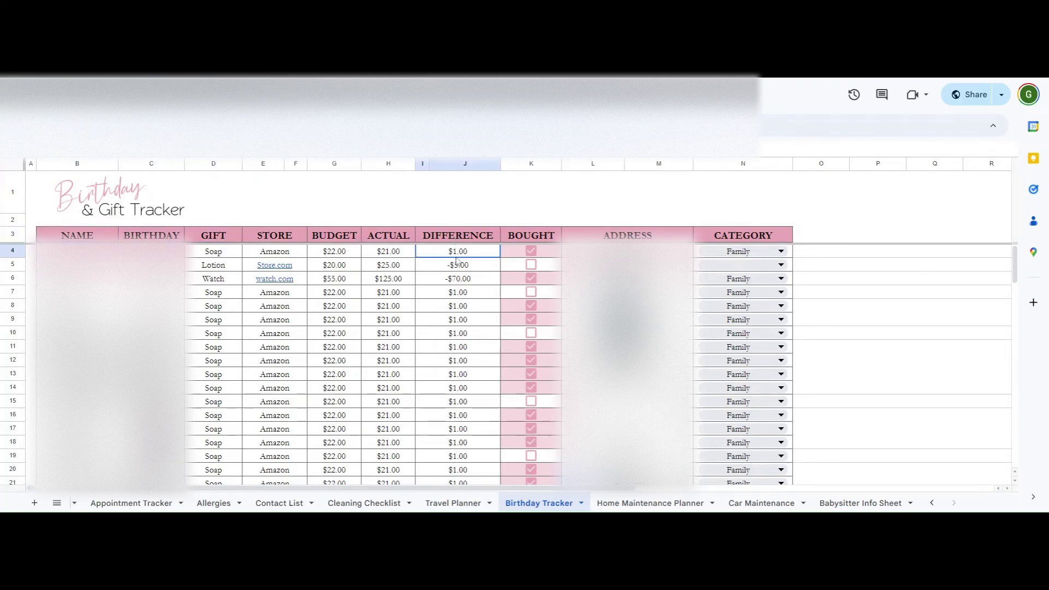
{"action": "left_click_drag", "start_coordinate": [457, 322], "coordinate": [456, 253]}
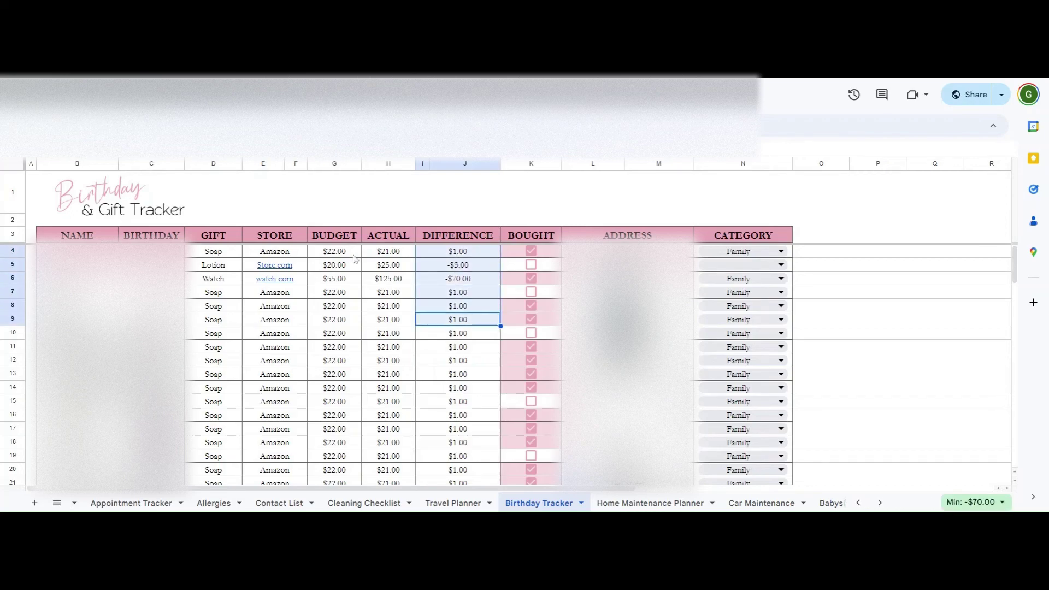
{"action": "left_click_drag", "start_coordinate": [338, 253], "coordinate": [386, 253]}
Clear the first gift entry from Name through Actual, uncheck Bought and clear its Category, leaving the Difference formula in place.
{"action": "left_click_drag", "start_coordinate": [31, 250], "coordinate": [388, 252]}
{"action": "key", "text": "Delete"}
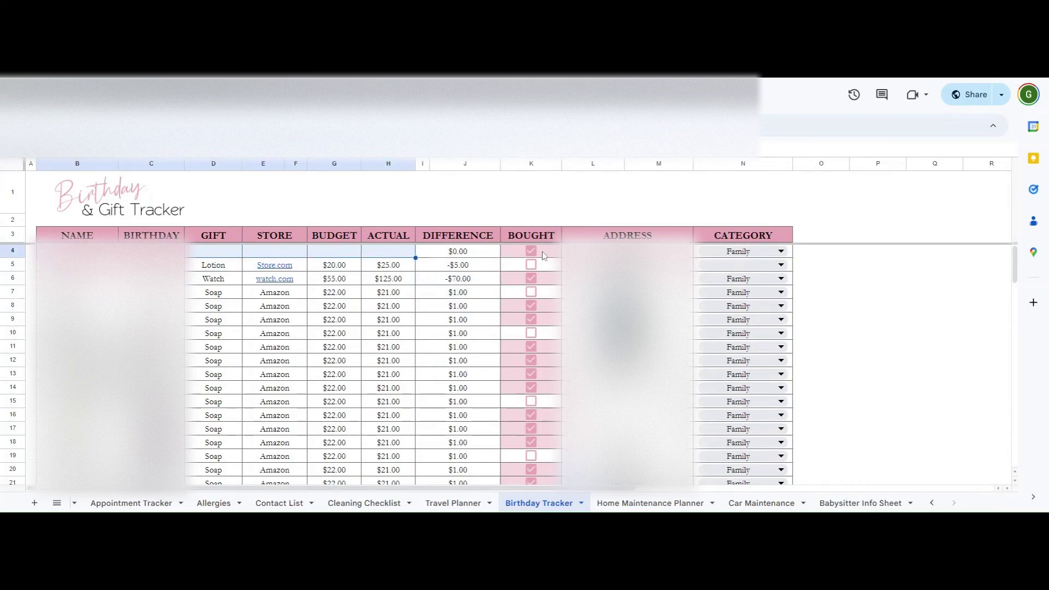
{"action": "left_click", "coordinate": [538, 251]}
{"action": "key", "text": "Right"}
{"action": "key", "text": "Right"}
{"action": "key", "text": "Delete"}
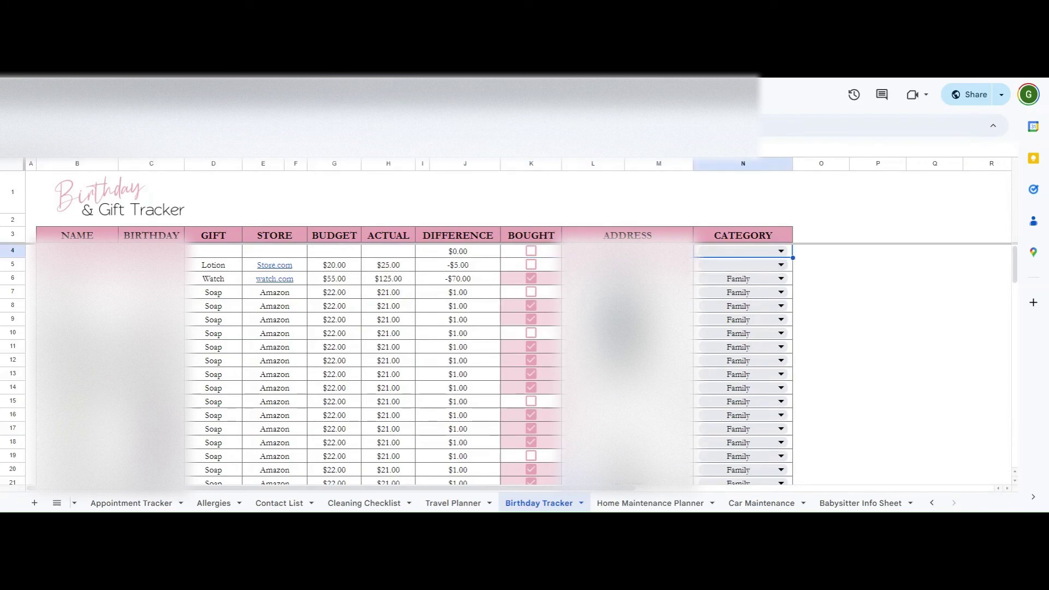
Fill the cleared first gift row, Name through Category, down over the remaining sample entries in the Birthday Tracker.
{"action": "left_click_drag", "start_coordinate": [77, 252], "coordinate": [765, 253]}
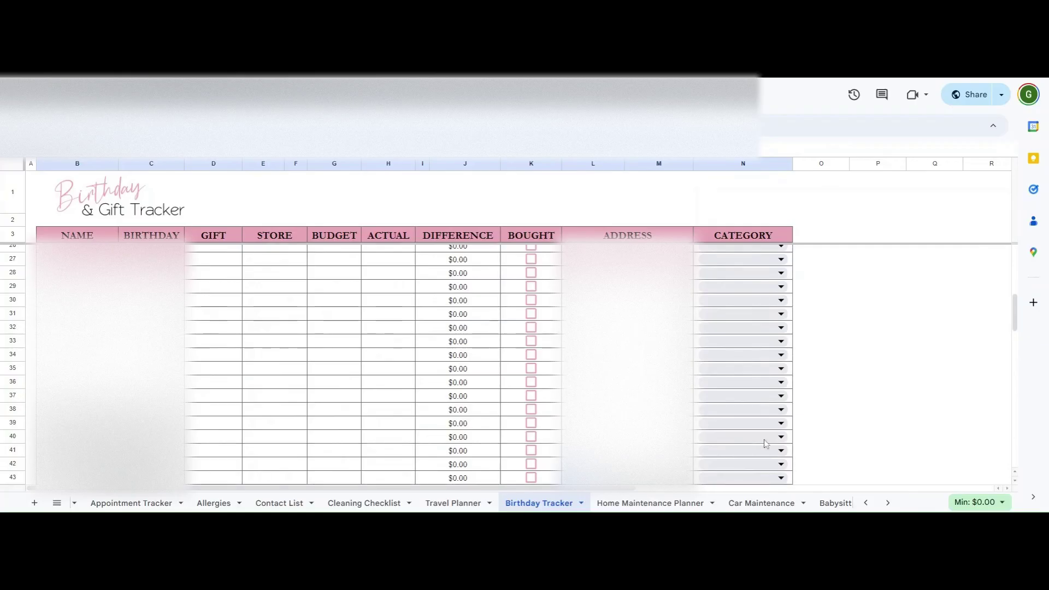
{"action": "scroll", "coordinate": [712, 397], "scroll_direction": "up", "scroll_amount": 5}
{"action": "left_click", "coordinate": [514, 364]}
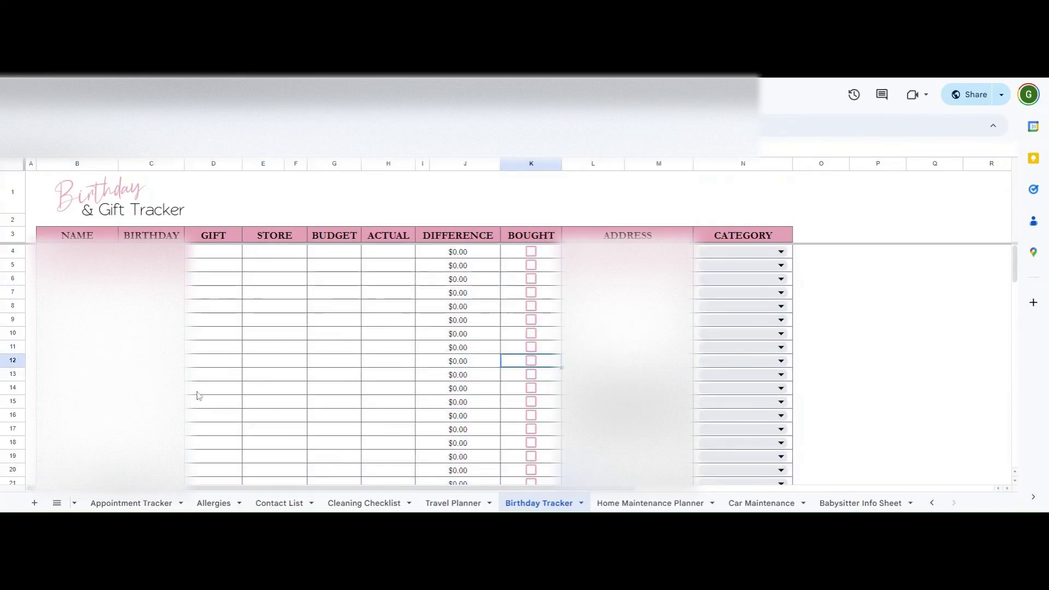
Enter a budget of 30 and an actual cost of 25 for the first gift and mark it as bought.
{"action": "left_click", "coordinate": [77, 252]}
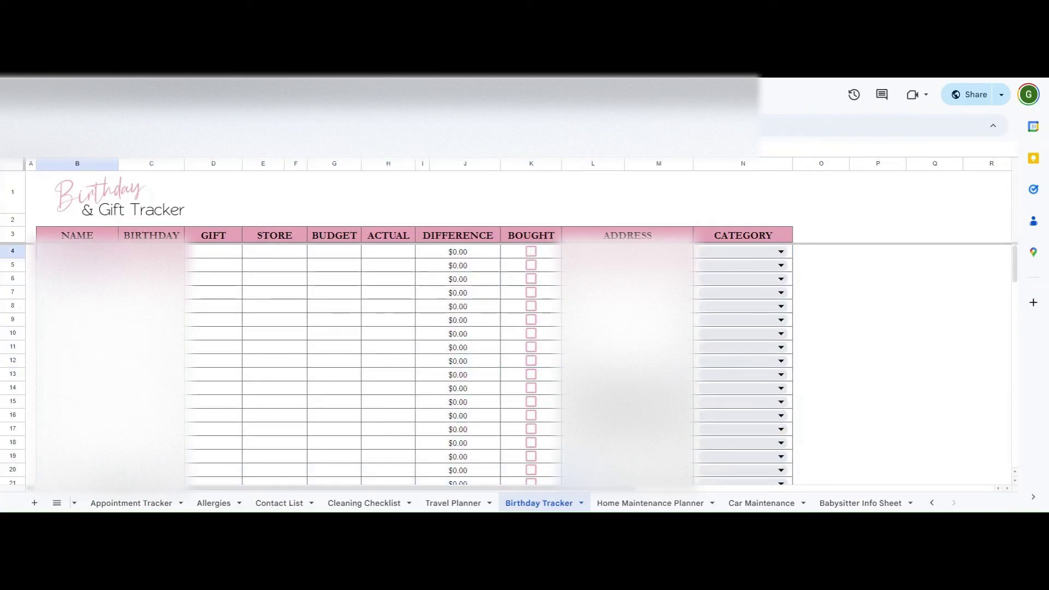
{"action": "left_click", "coordinate": [151, 252]}
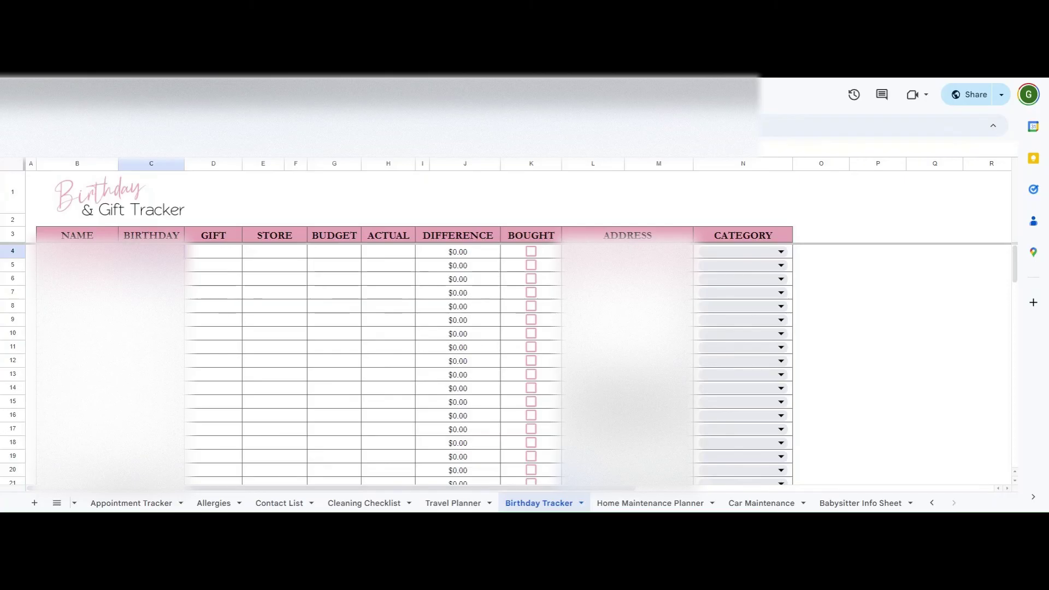
{"action": "key", "text": "Right"}
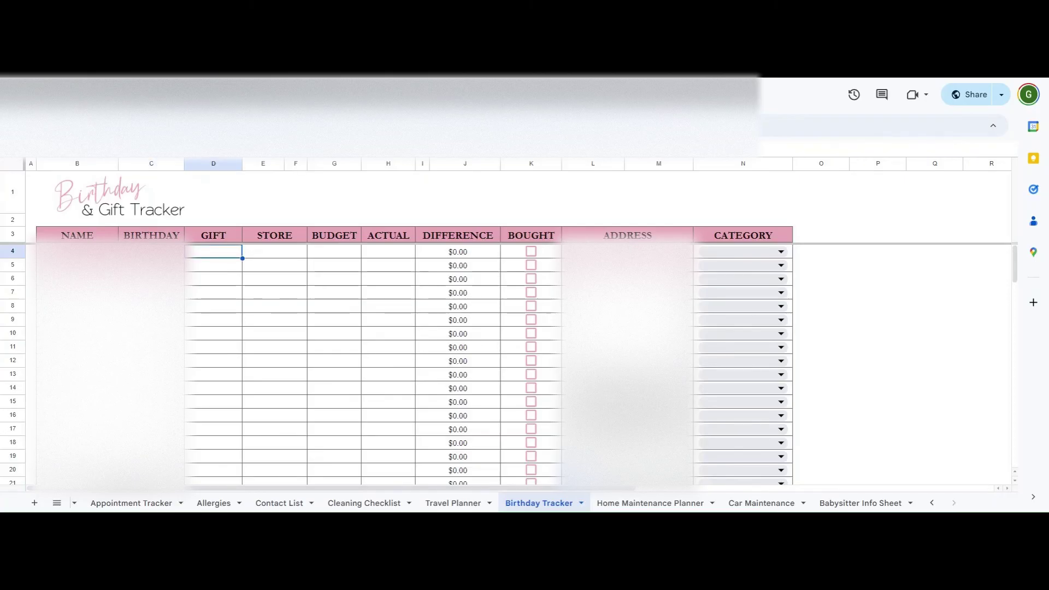
{"action": "left_click", "coordinate": [333, 253]}
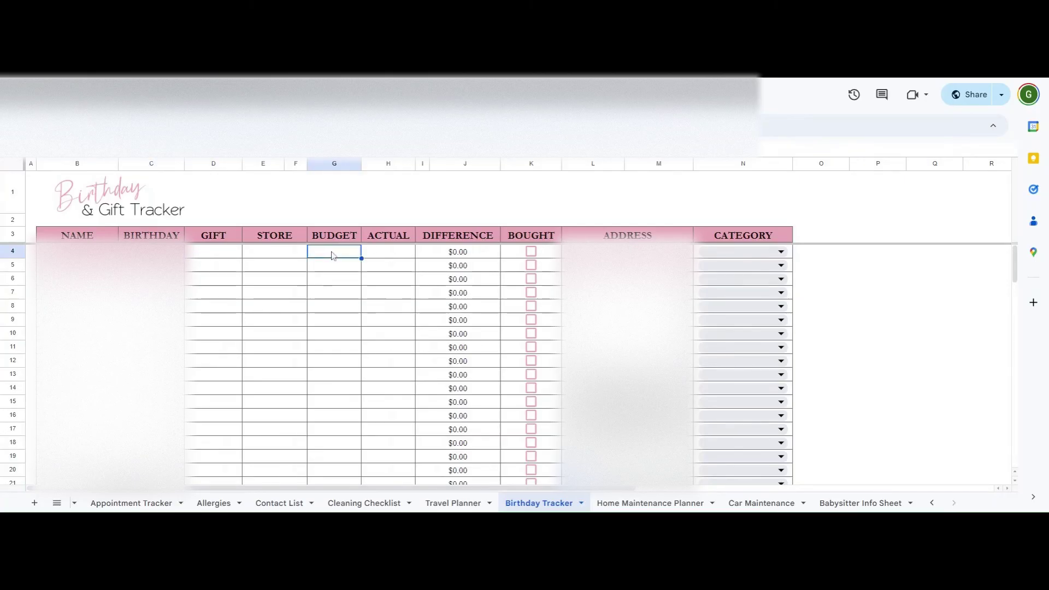
{"action": "type", "text": "30"}
{"action": "key", "text": "Tab"}
{"action": "type", "text": "25"}
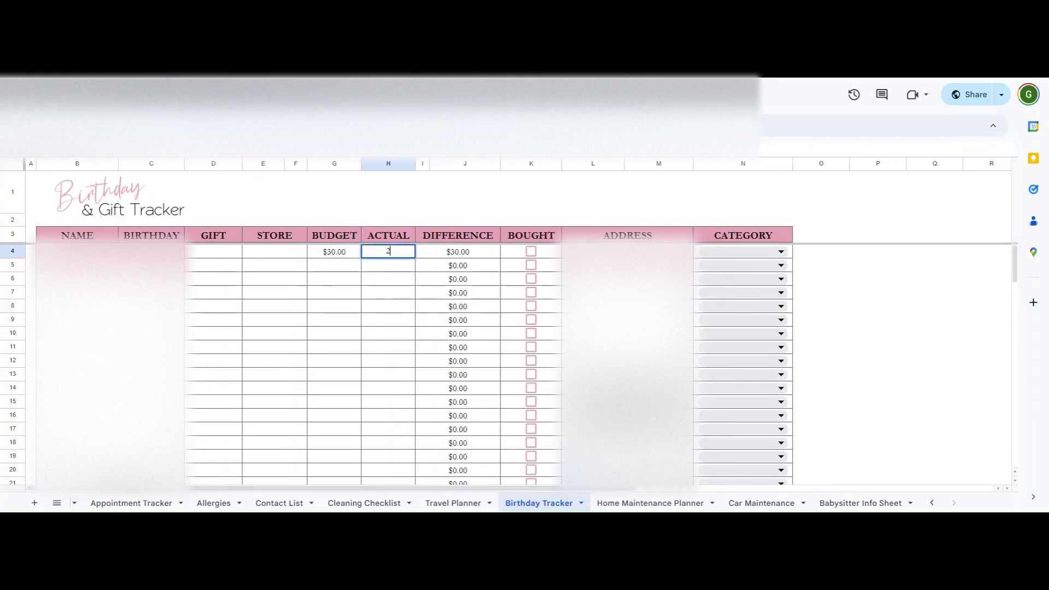
{"action": "key", "text": "Return"}
{"action": "left_click", "coordinate": [532, 253]}
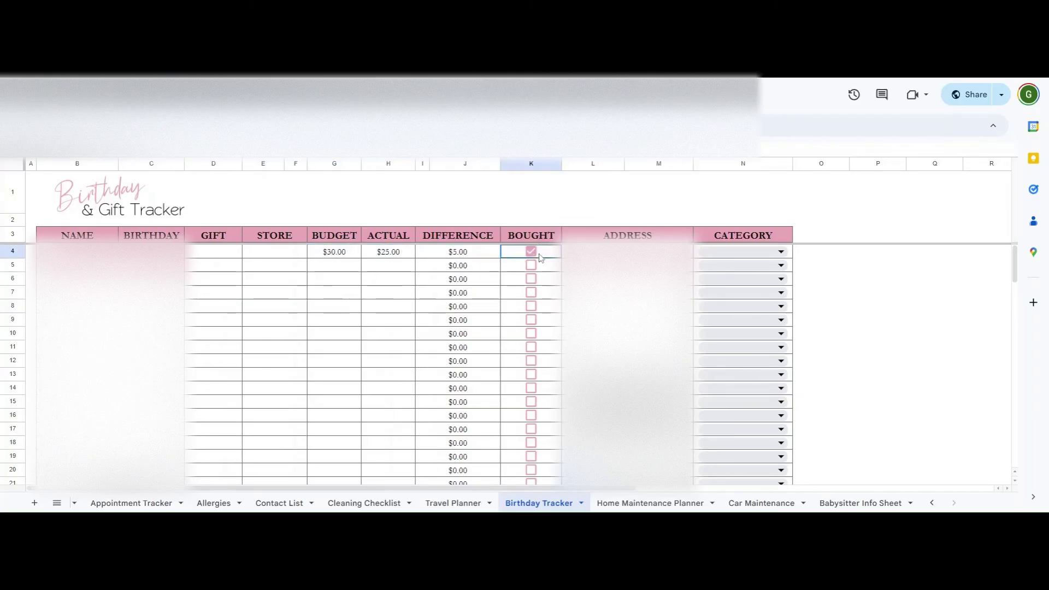
Try out the Bought checkboxes, marking rows 5, 6 and 9, switching row 7 on and off, and unchecking row 4.
{"action": "left_click", "coordinate": [531, 265]}
{"action": "left_click", "coordinate": [531, 279]}
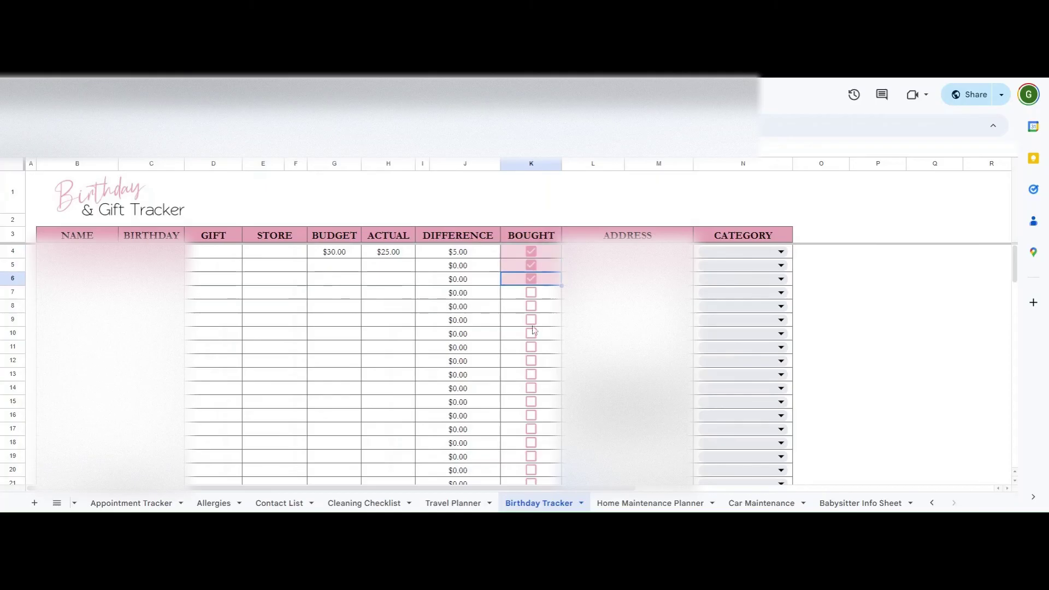
{"action": "left_click", "coordinate": [531, 319]}
{"action": "left_click", "coordinate": [531, 292]}
{"action": "left_click", "coordinate": [531, 264]}
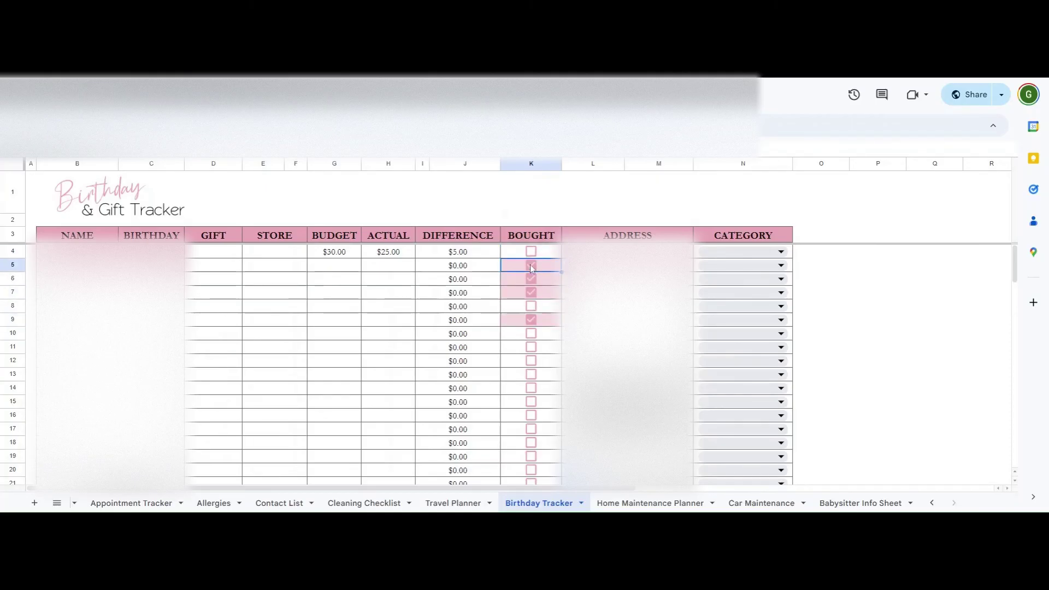
{"action": "left_click", "coordinate": [531, 265]}
{"action": "left_click", "coordinate": [531, 292]}
{"action": "left_click", "coordinate": [530, 253]}
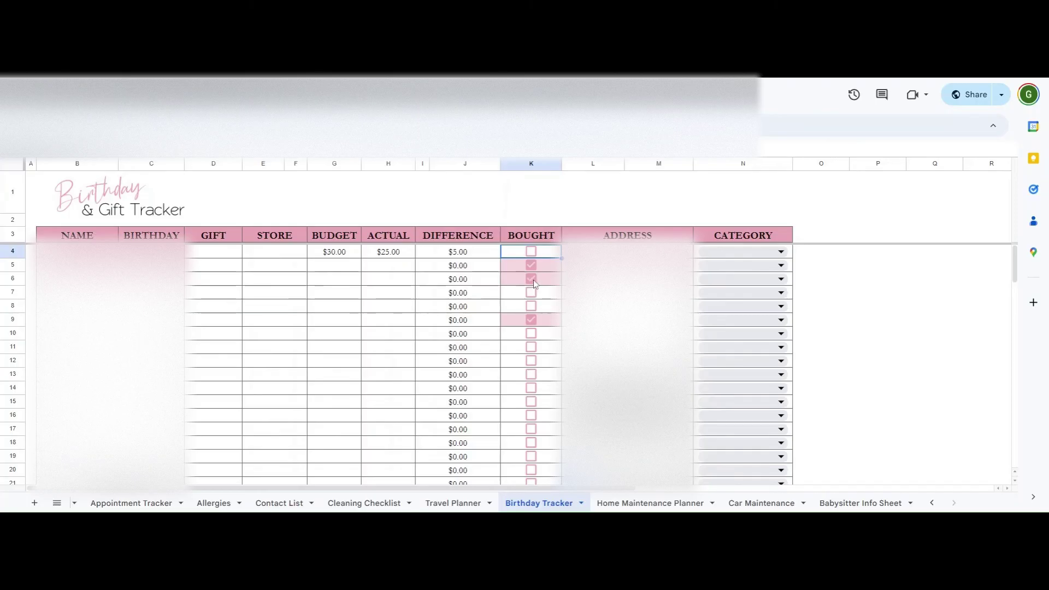
Recheck Bought for the first gift and uncheck it in rows 5, 6 and 9.
{"action": "key", "text": "Delete"}
{"action": "type", "text": "X"}
{"action": "key", "text": "space"}
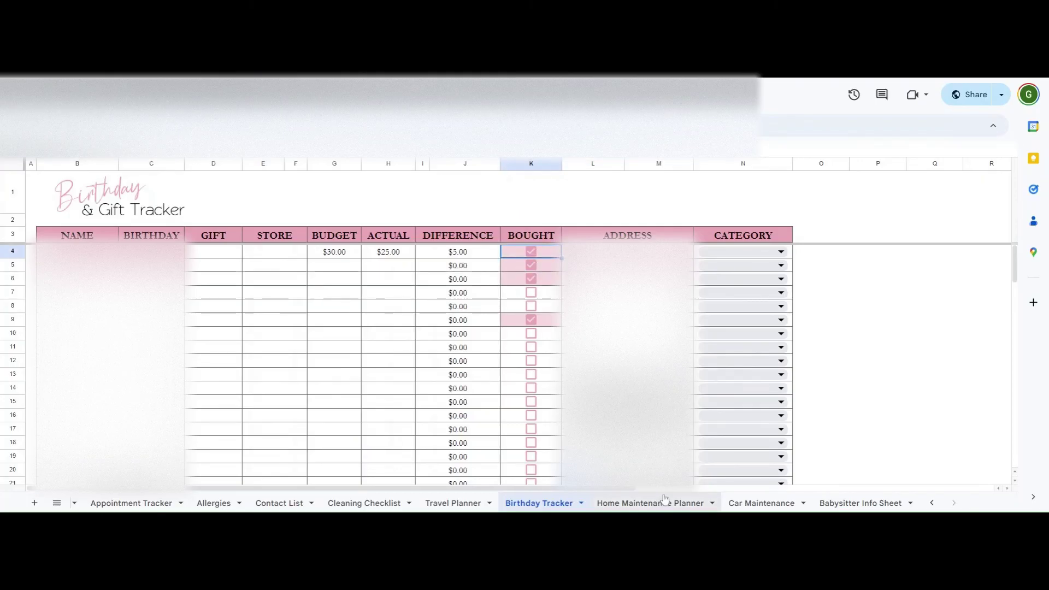
{"action": "left_click", "coordinate": [531, 266]}
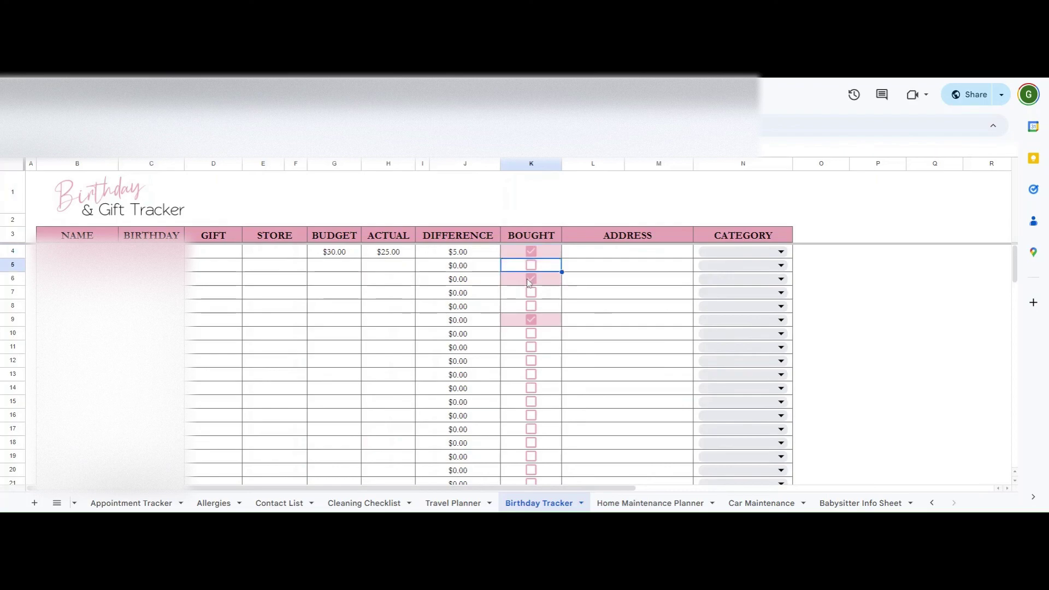
{"action": "left_click", "coordinate": [531, 279]}
{"action": "left_click", "coordinate": [531, 320]}
Open the Home Maintenance Planner sheet and examine its columns from Service and Frequency through Price, Date of Service and Paid.
{"action": "left_click", "coordinate": [627, 504]}
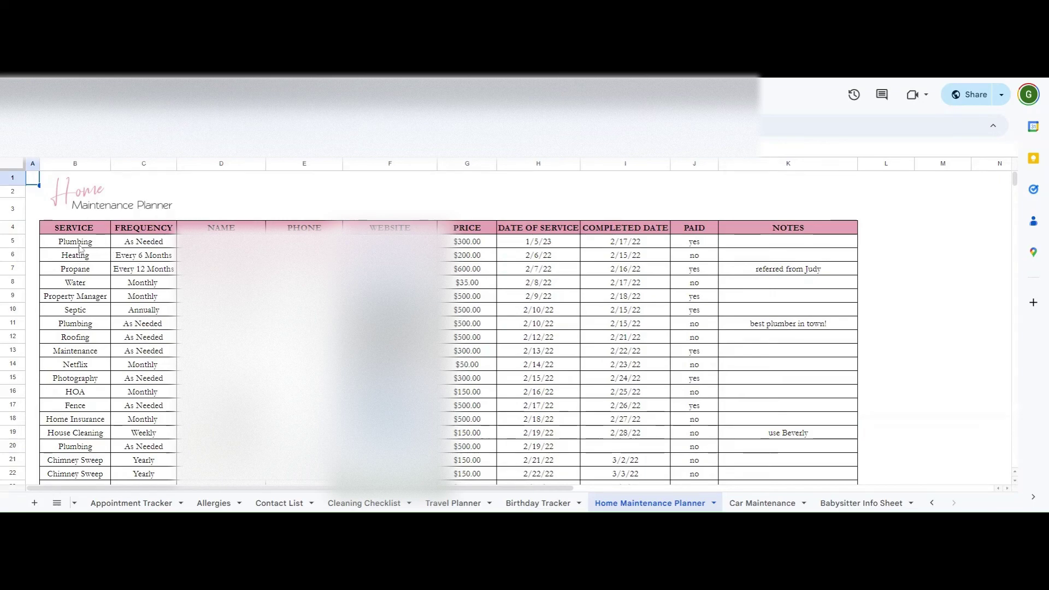
{"action": "left_click_drag", "start_coordinate": [79, 245], "coordinate": [558, 247]}
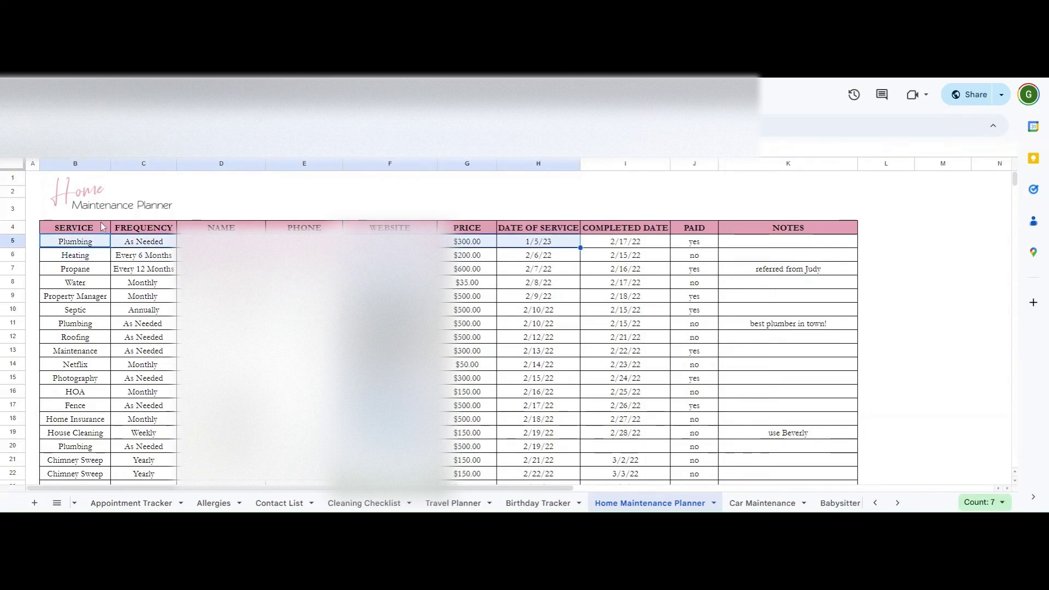
{"action": "left_click", "coordinate": [467, 227]}
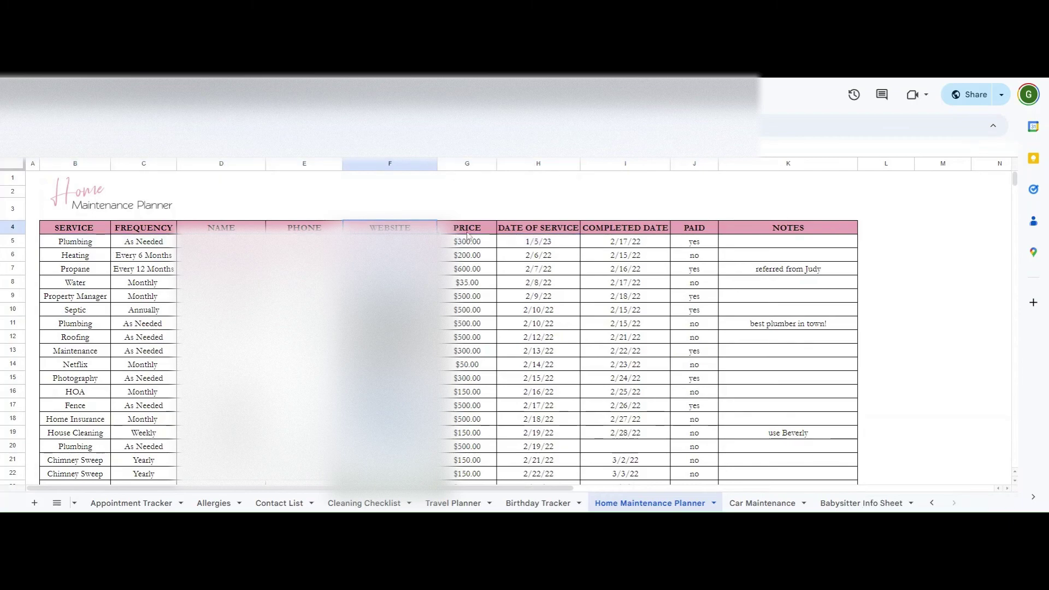
{"action": "left_click", "coordinate": [523, 231]}
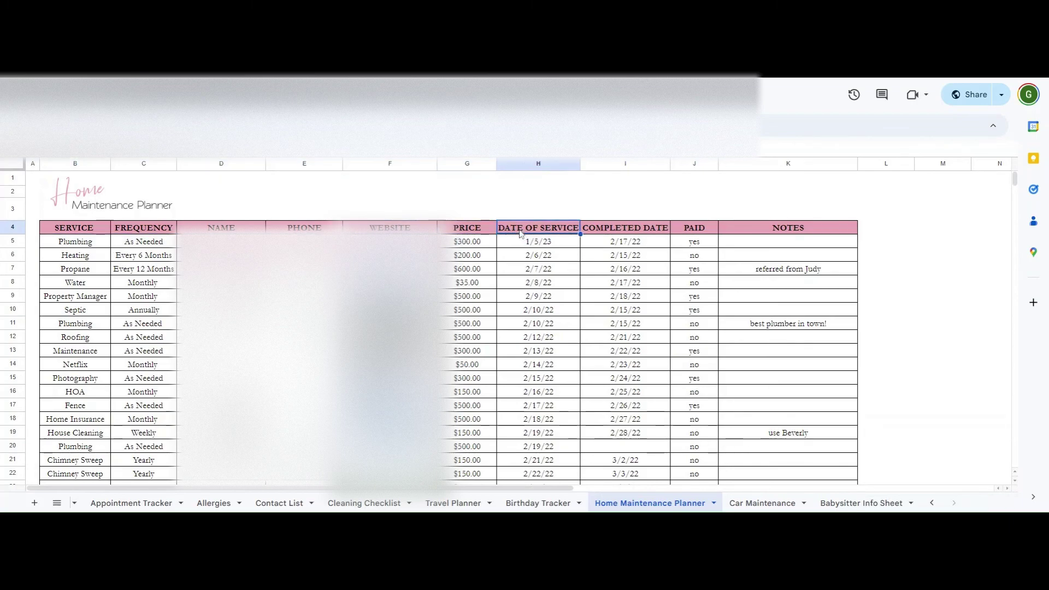
{"action": "left_click", "coordinate": [693, 234]}
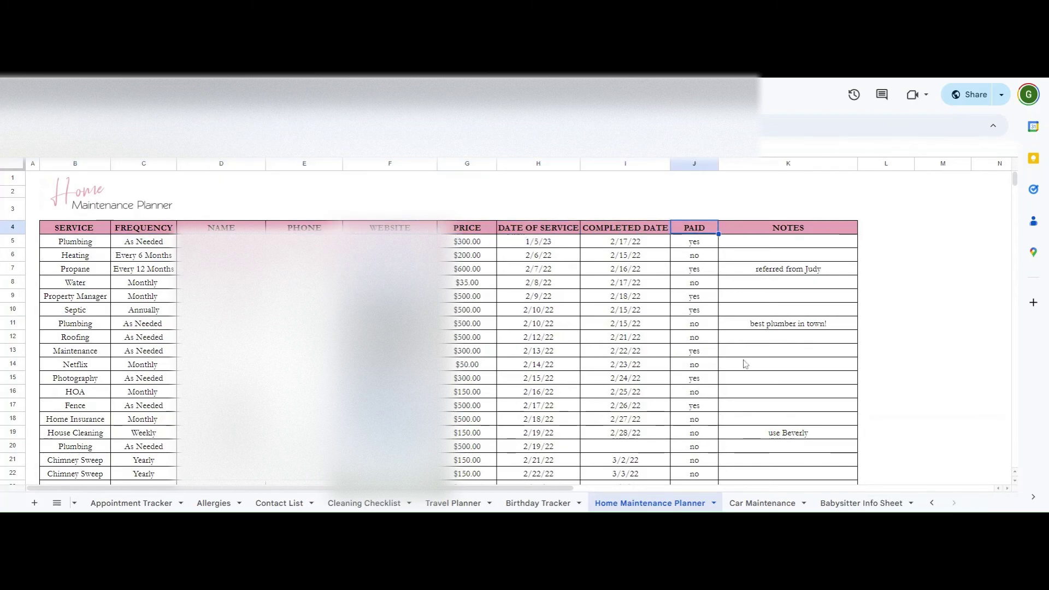
Open the Car Maintenance sheet and examine the first entry's Vehicle, Service, Mileage, Frequency, Next Due Date and Next Due Mileage.
{"action": "left_click", "coordinate": [761, 502]}
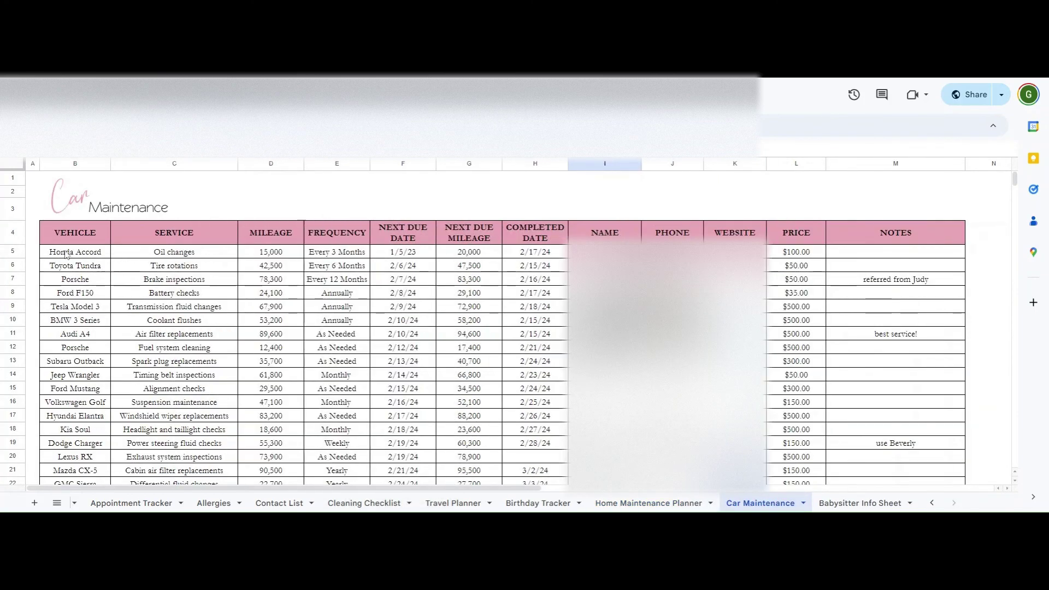
{"action": "left_click", "coordinate": [82, 257]}
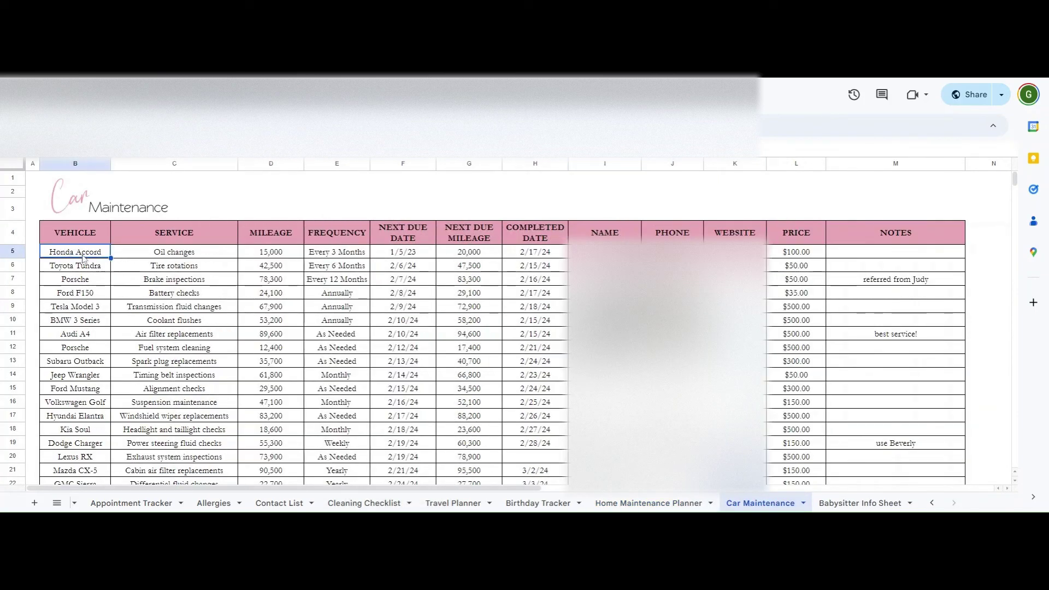
{"action": "left_click", "coordinate": [176, 256]}
{"action": "left_click", "coordinate": [269, 256]}
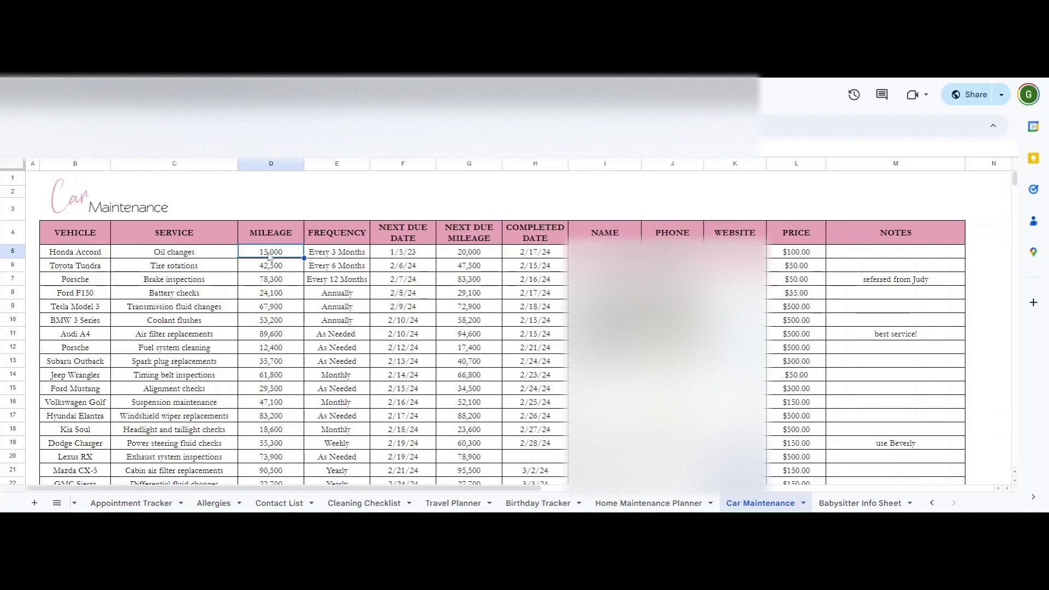
{"action": "left_click", "coordinate": [306, 254]}
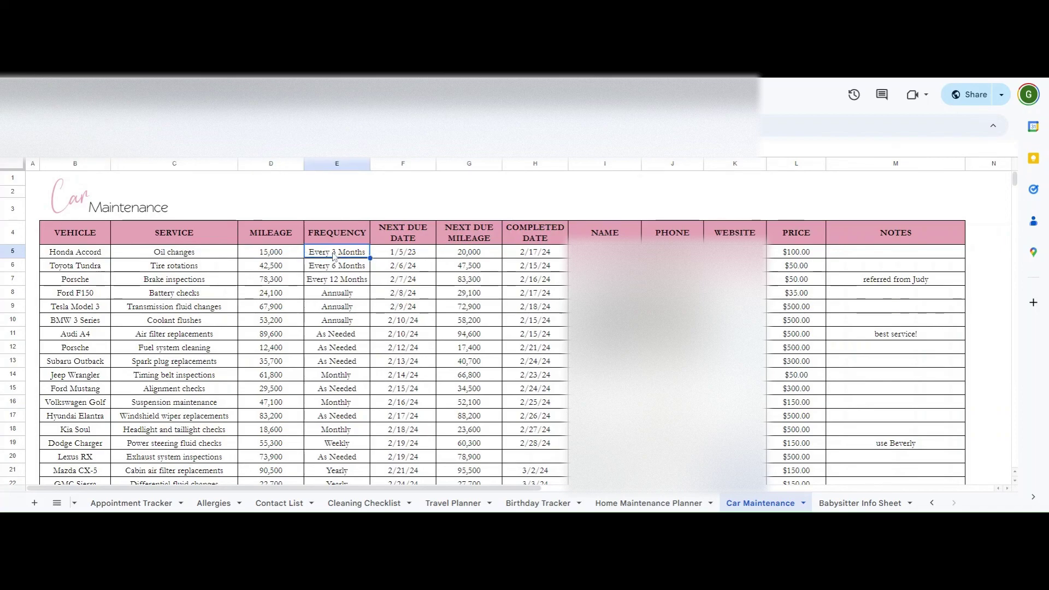
{"action": "left_click", "coordinate": [396, 269]}
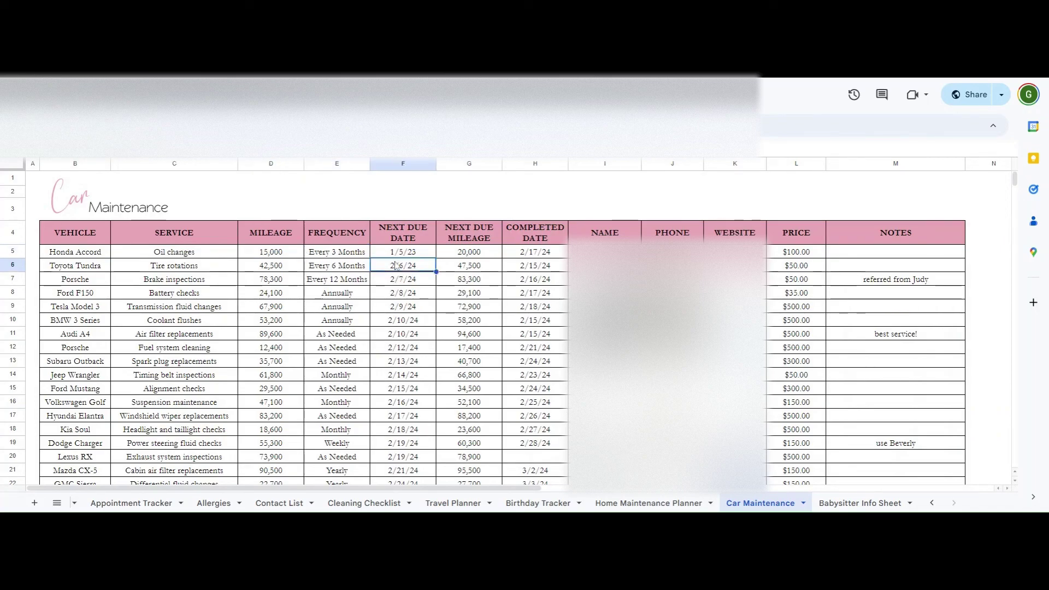
{"action": "left_click", "coordinate": [395, 255]}
{"action": "left_click", "coordinate": [460, 255]}
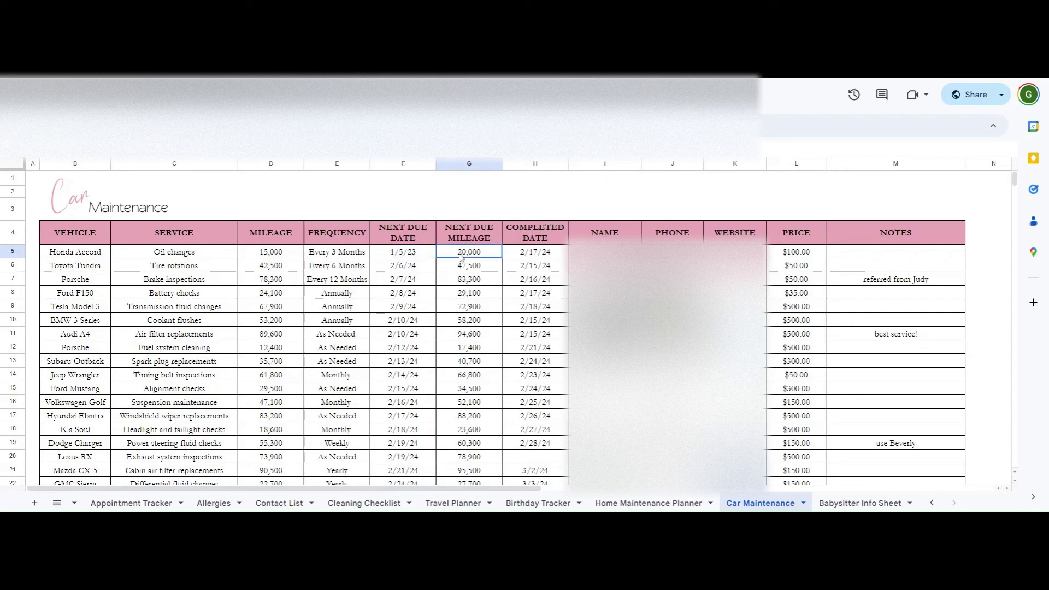
Examine the first car entry's Completed Date, Name, Phone, Website and Price fields.
{"action": "left_click", "coordinate": [536, 257]}
{"action": "left_click", "coordinate": [602, 256]}
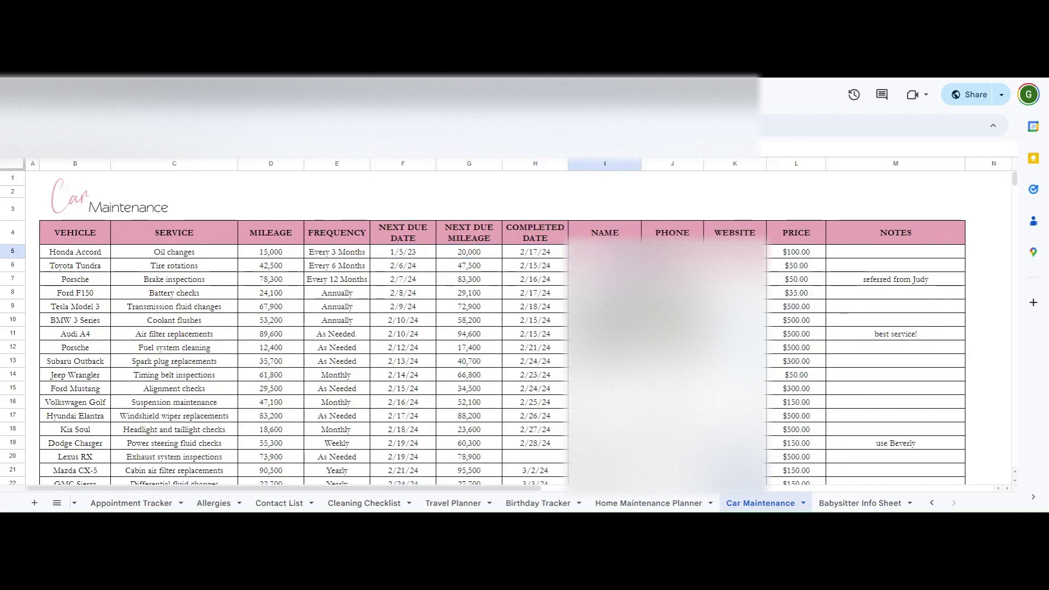
{"action": "left_click", "coordinate": [670, 255]}
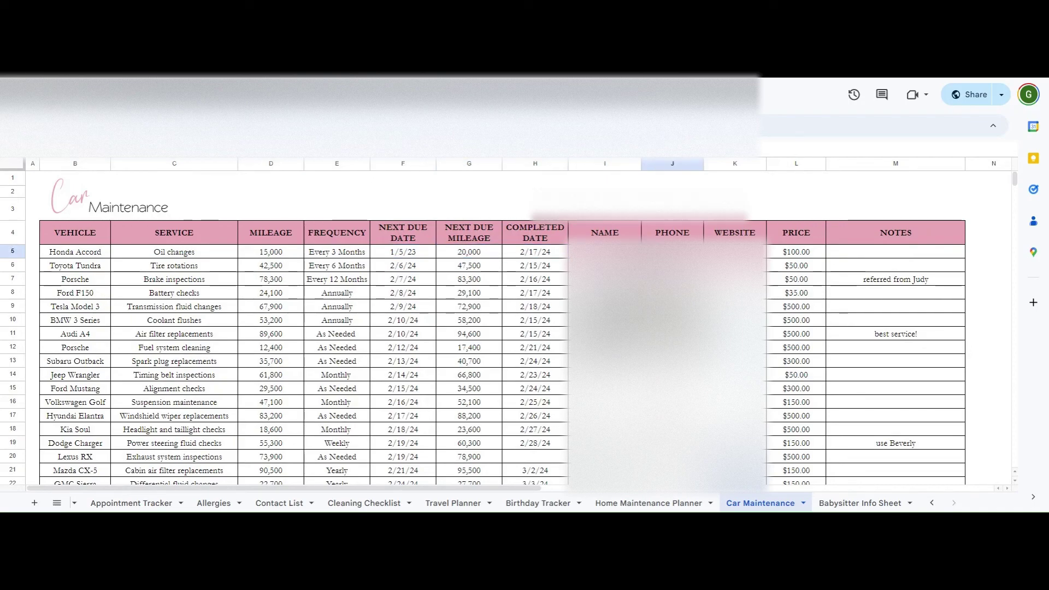
{"action": "left_click", "coordinate": [732, 255]}
{"action": "left_click", "coordinate": [793, 256]}
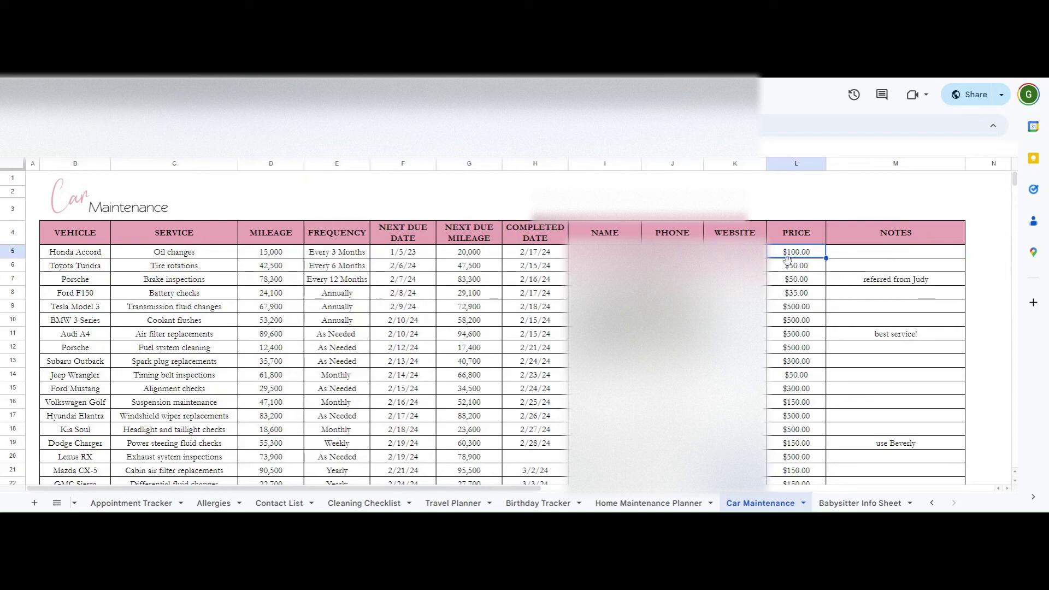
Open the Babysitter Info Sheet and examine its entries and the hourly Schedule table.
{"action": "left_click", "coordinate": [859, 502]}
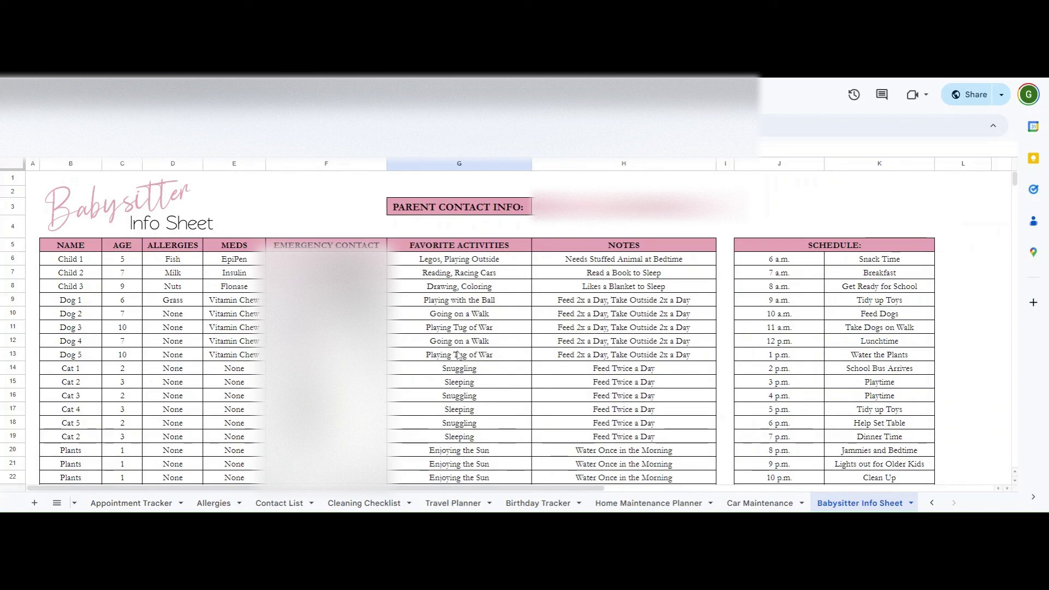
{"action": "scroll", "coordinate": [458, 352], "scroll_direction": "down", "scroll_amount": 2}
{"action": "scroll", "coordinate": [458, 351], "scroll_direction": "up", "scroll_amount": 2}
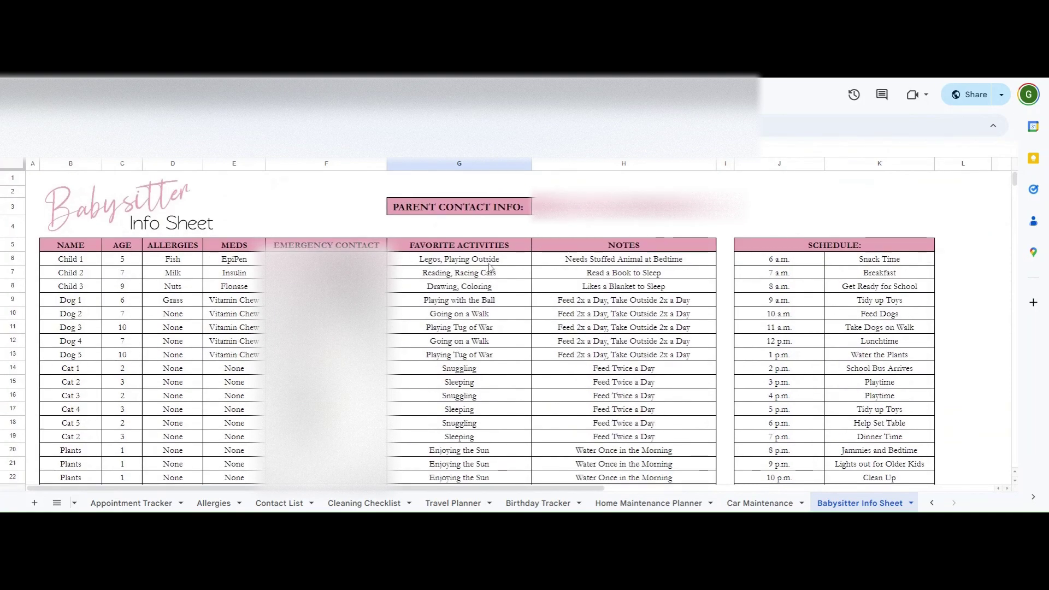
{"action": "left_click_drag", "start_coordinate": [784, 247], "coordinate": [888, 463]}
{"action": "left_click", "coordinate": [885, 451]}
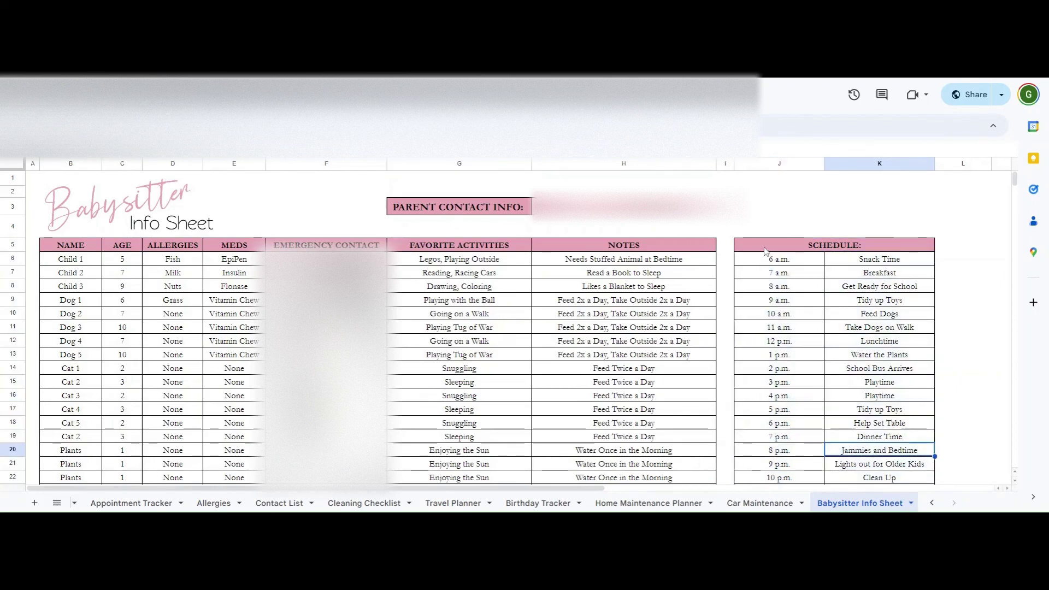
{"action": "left_click_drag", "start_coordinate": [785, 246], "coordinate": [882, 479]}
{"action": "left_click", "coordinate": [864, 287]}
Clear the Schedule activities from 6 a.m. through 10 p.m. and delete the Parent Contact Info entry, keeping the hour labels.
{"action": "left_click_drag", "start_coordinate": [868, 260], "coordinate": [884, 478]}
{"action": "key", "text": "Delete"}
{"action": "left_click", "coordinate": [871, 400]}
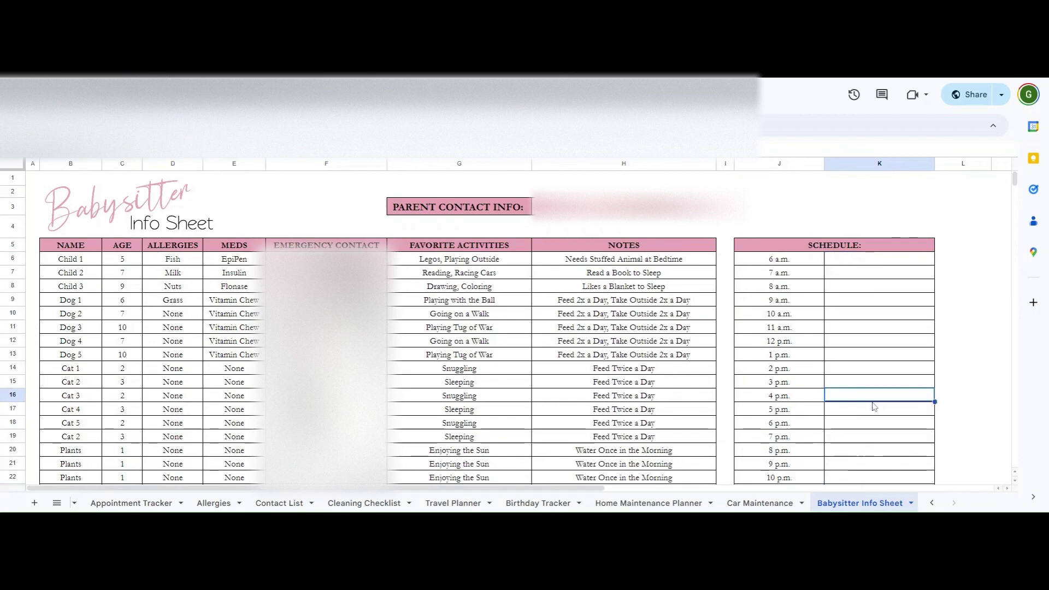
{"action": "left_click", "coordinate": [848, 262]}
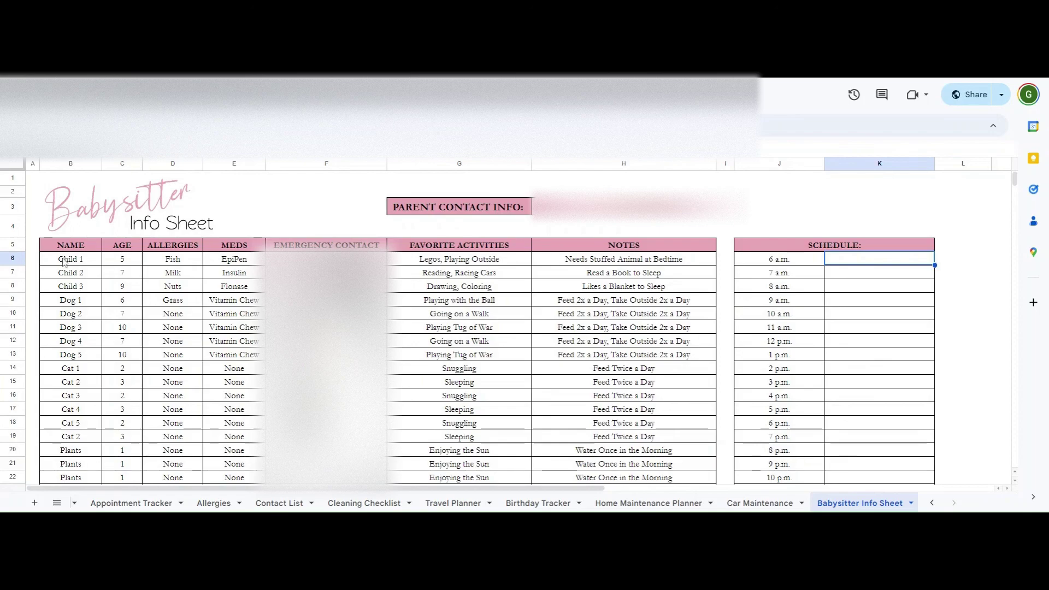
{"action": "left_click", "coordinate": [579, 208]}
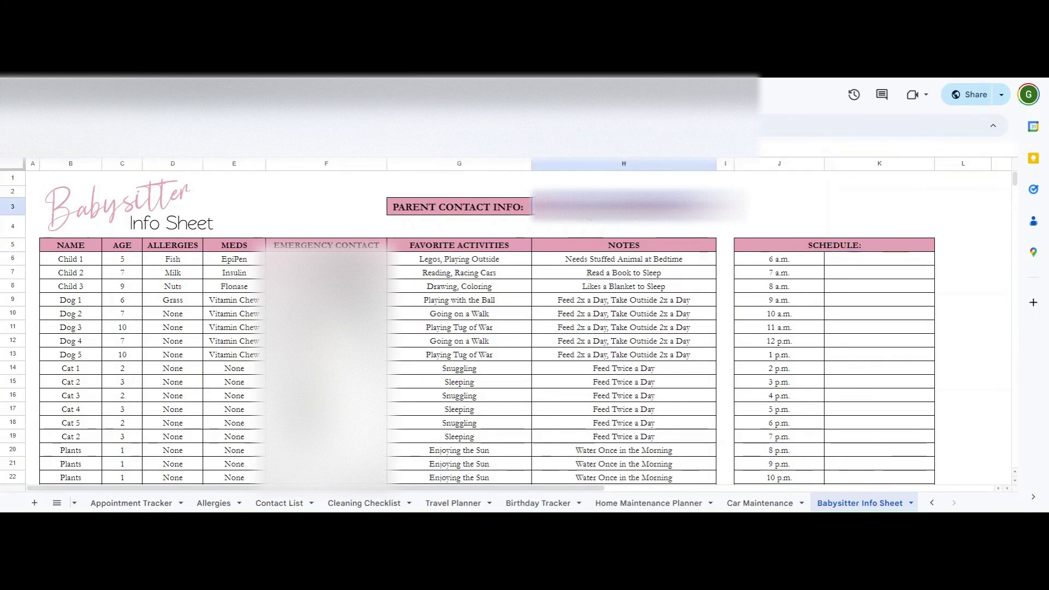
{"action": "key", "text": "Delete"}
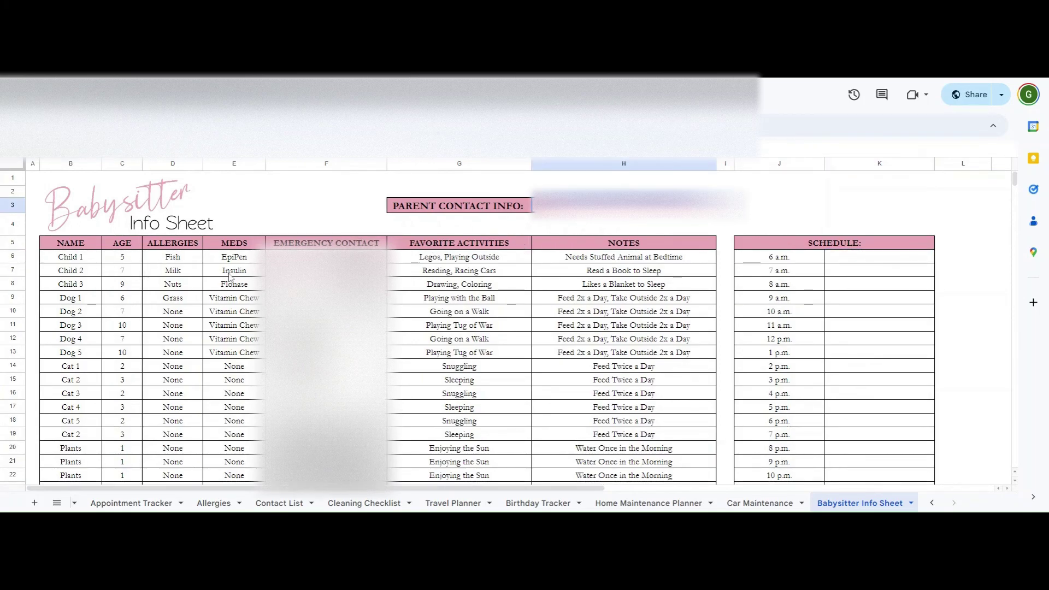
Examine the babysitter entries for the children, the dogs and cats, and the plants.
{"action": "left_click_drag", "start_coordinate": [82, 257], "coordinate": [258, 285]}
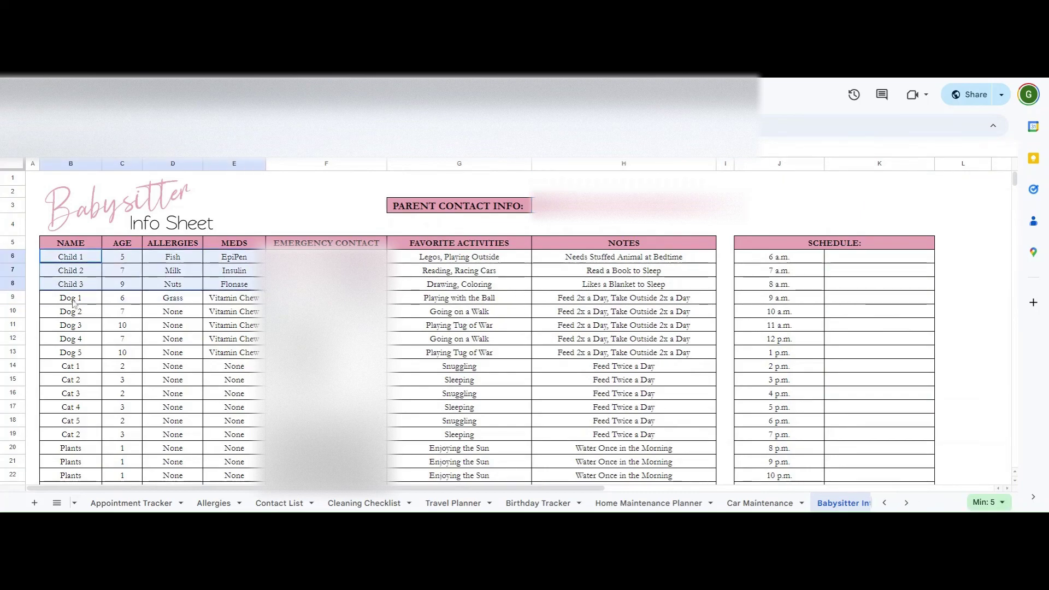
{"action": "left_click_drag", "start_coordinate": [74, 303], "coordinate": [328, 434]}
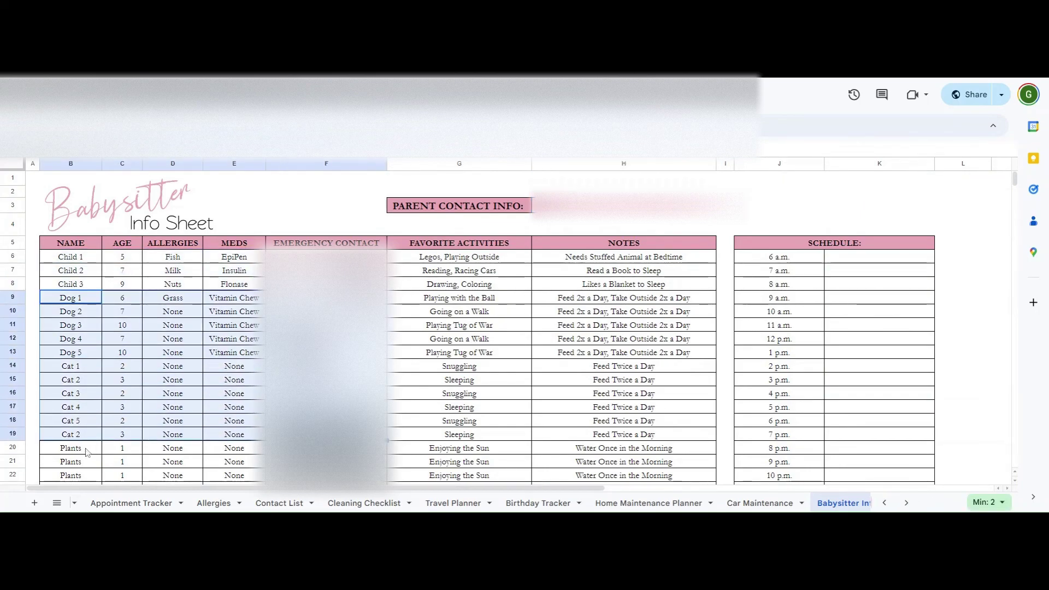
{"action": "left_click_drag", "start_coordinate": [86, 451], "coordinate": [328, 475]}
{"action": "scroll", "coordinate": [328, 476], "scroll_direction": "down", "scroll_amount": 1}
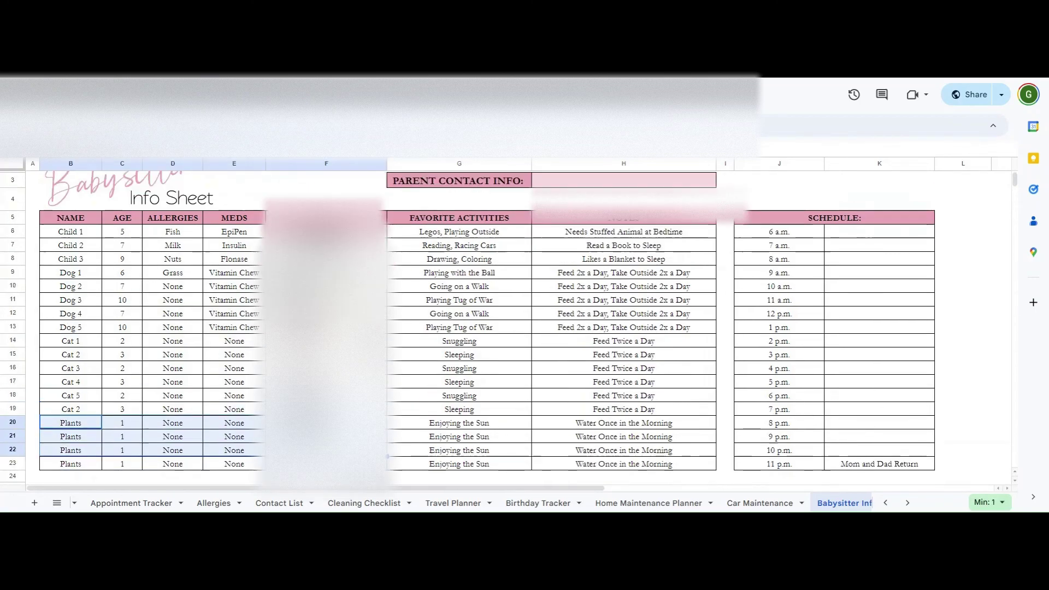
Examine the plants' activities and notes, plus the Age, Allergies, Meds, Emergency Contact, Favorite Activities and Notes entries for the children and dogs.
{"action": "left_click_drag", "start_coordinate": [459, 424], "coordinate": [579, 453]}
{"action": "scroll", "coordinate": [250, 318], "scroll_direction": "up", "scroll_amount": 1}
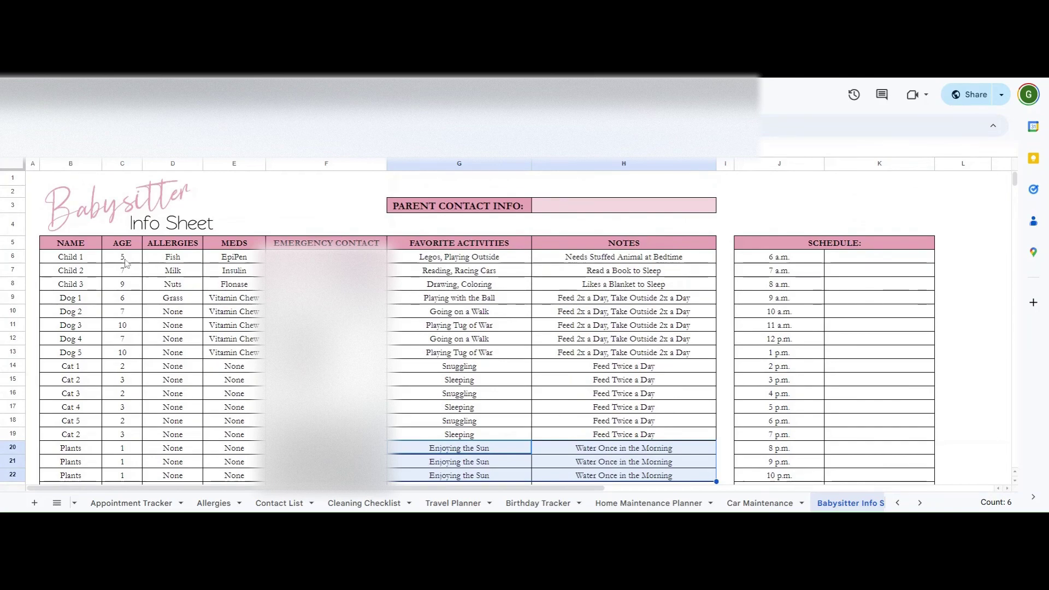
{"action": "left_click_drag", "start_coordinate": [122, 257], "coordinate": [133, 312]}
{"action": "left_click_drag", "start_coordinate": [167, 257], "coordinate": [171, 317]}
{"action": "left_click_drag", "start_coordinate": [233, 257], "coordinate": [241, 335]}
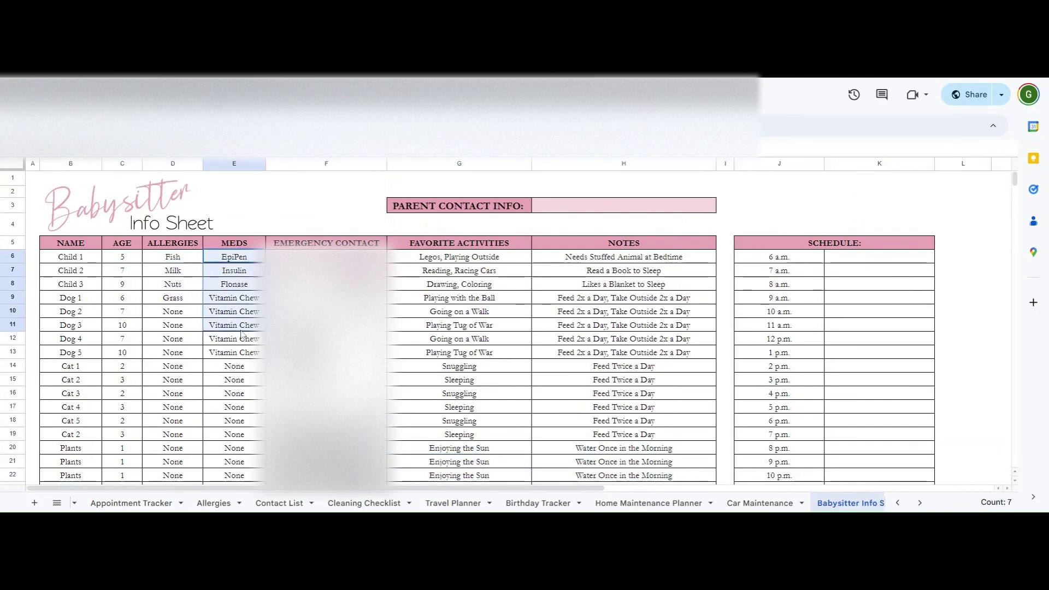
{"action": "left_click_drag", "start_coordinate": [316, 257], "coordinate": [322, 352]}
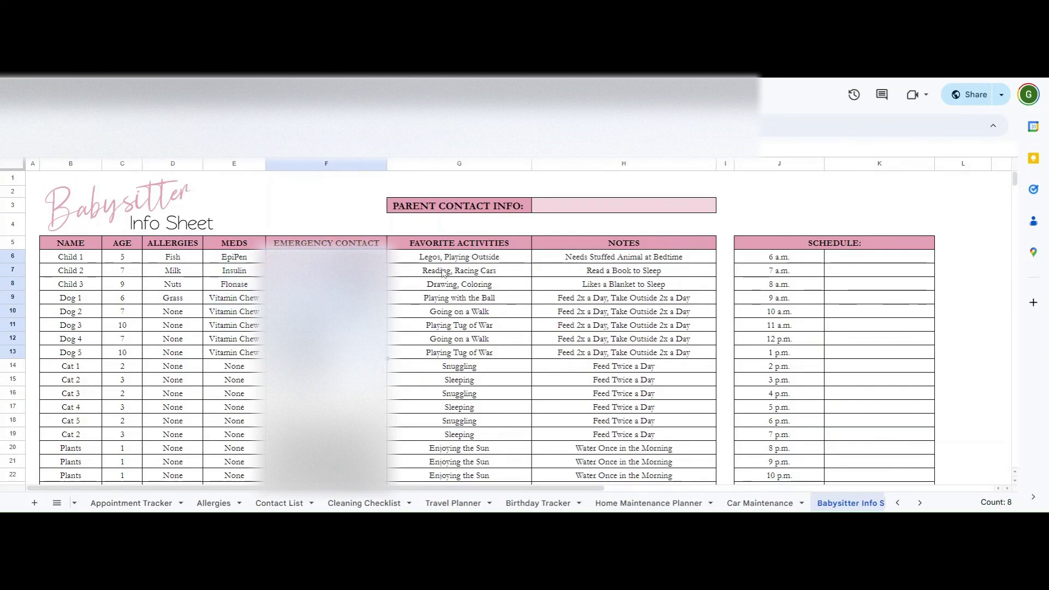
{"action": "left_click_drag", "start_coordinate": [459, 257], "coordinate": [474, 354]}
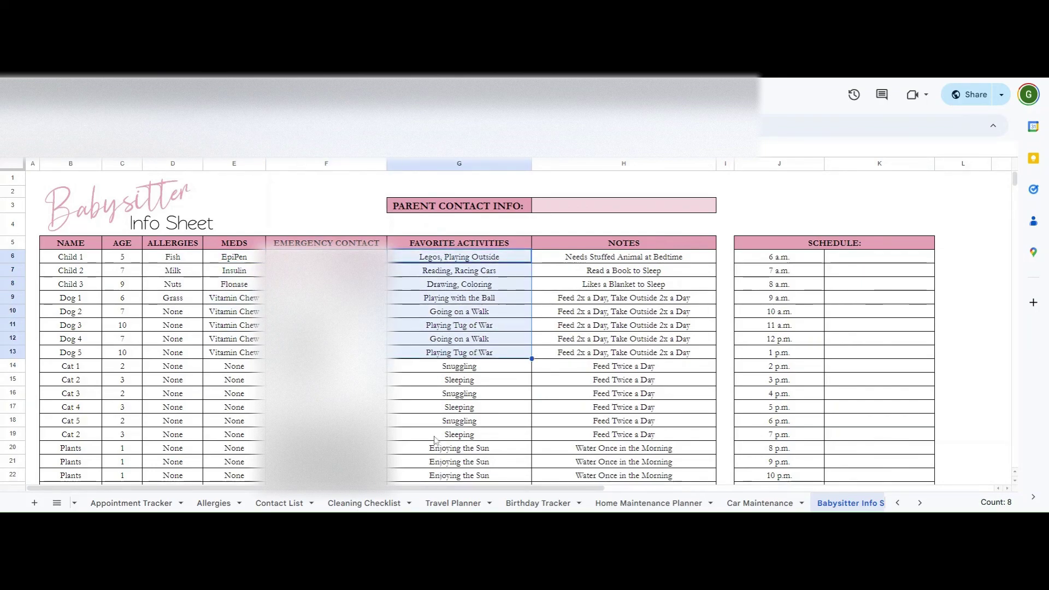
{"action": "left_click_drag", "start_coordinate": [573, 256], "coordinate": [575, 360]}
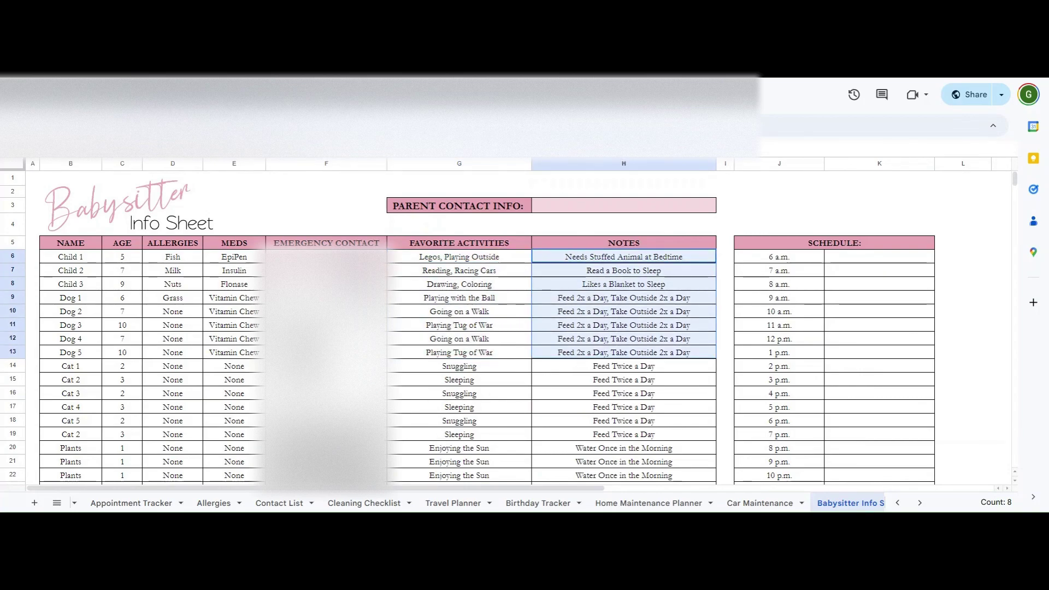
{"action": "left_click", "coordinate": [574, 356]}
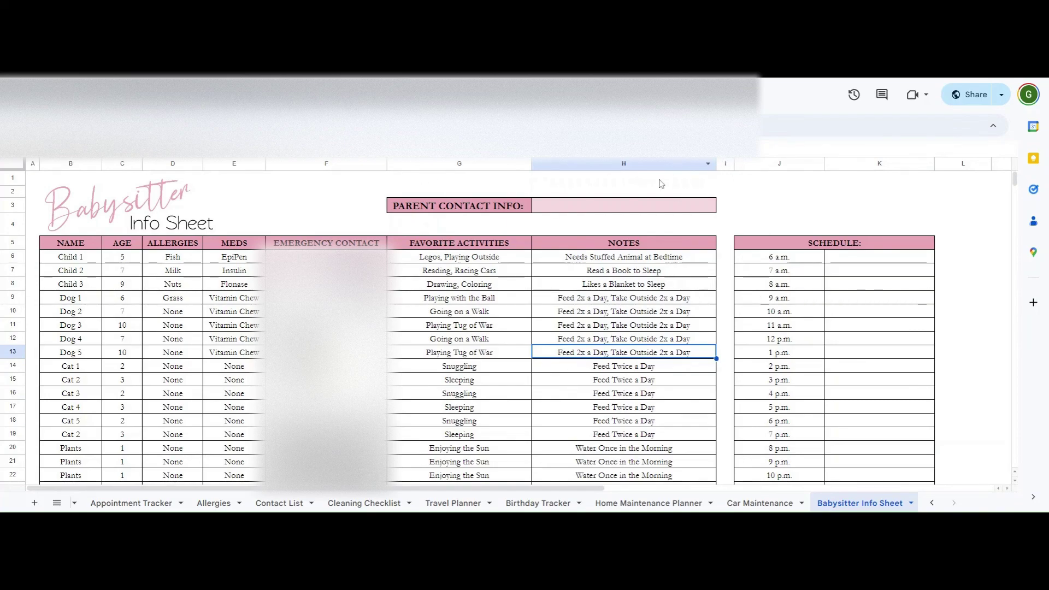
Try widening the Favorite Activities column to make room for longer entries, and check its cells.
{"action": "left_click_drag", "start_coordinate": [531, 164], "coordinate": [827, 164]}
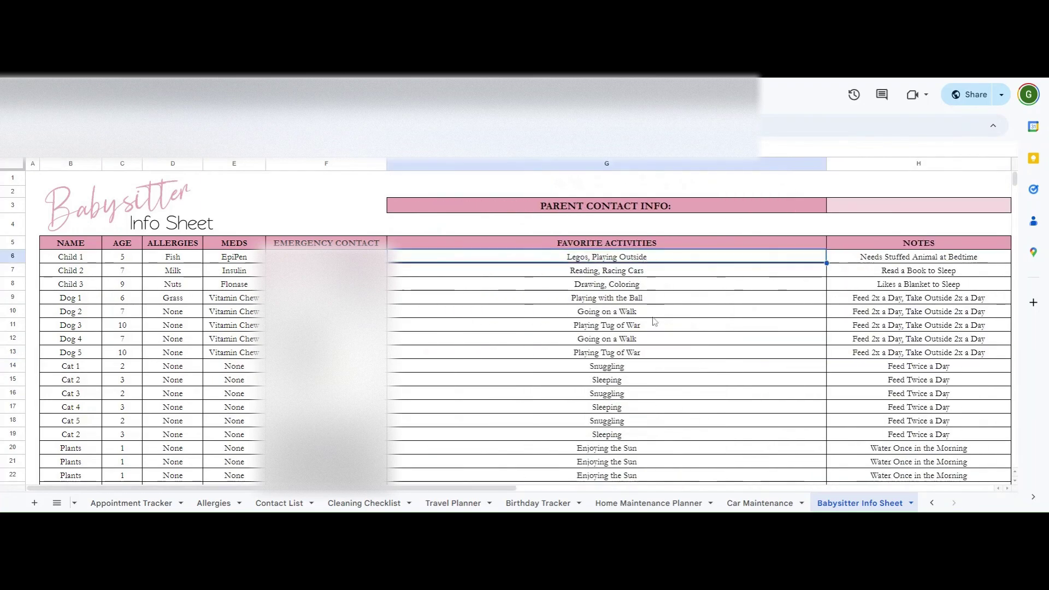
{"action": "left_click_drag", "start_coordinate": [656, 323], "coordinate": [657, 340]}
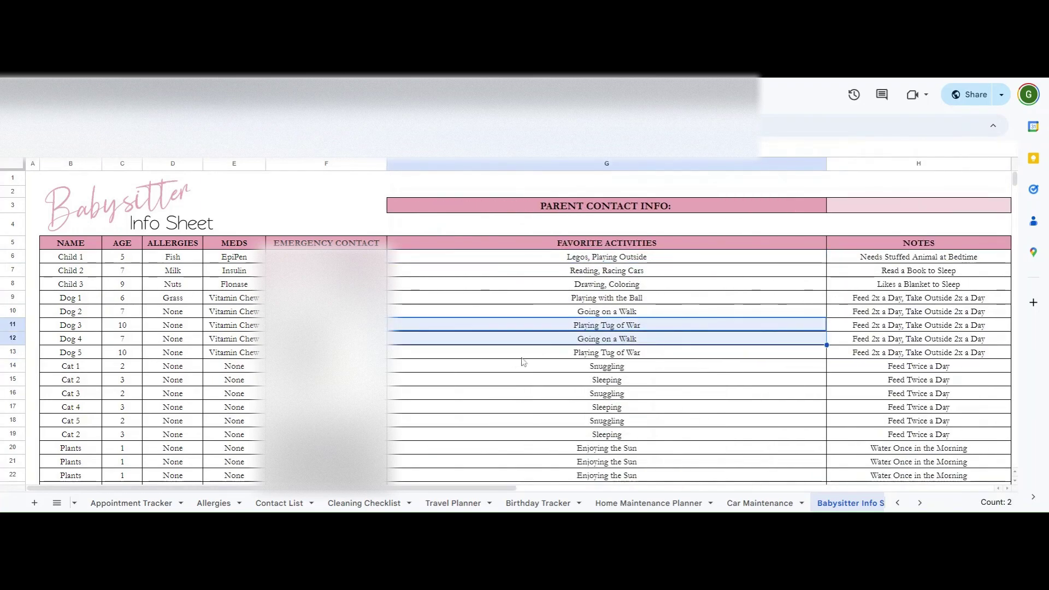
{"action": "left_click", "coordinate": [559, 273]}
{"action": "left_click_drag", "start_coordinate": [559, 260], "coordinate": [567, 371]}
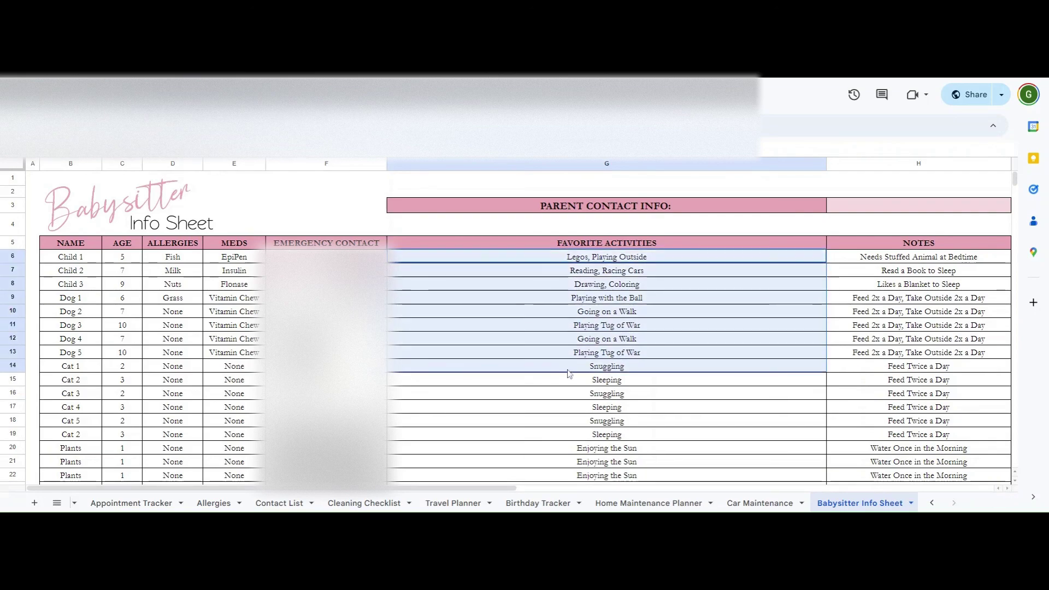
Undo the column widening and the earlier deletions to restore the Parent Contact Info entry and the Schedule activities.
{"action": "key", "text": "ctrl+z"}
{"action": "key", "text": "ctrl+z"}
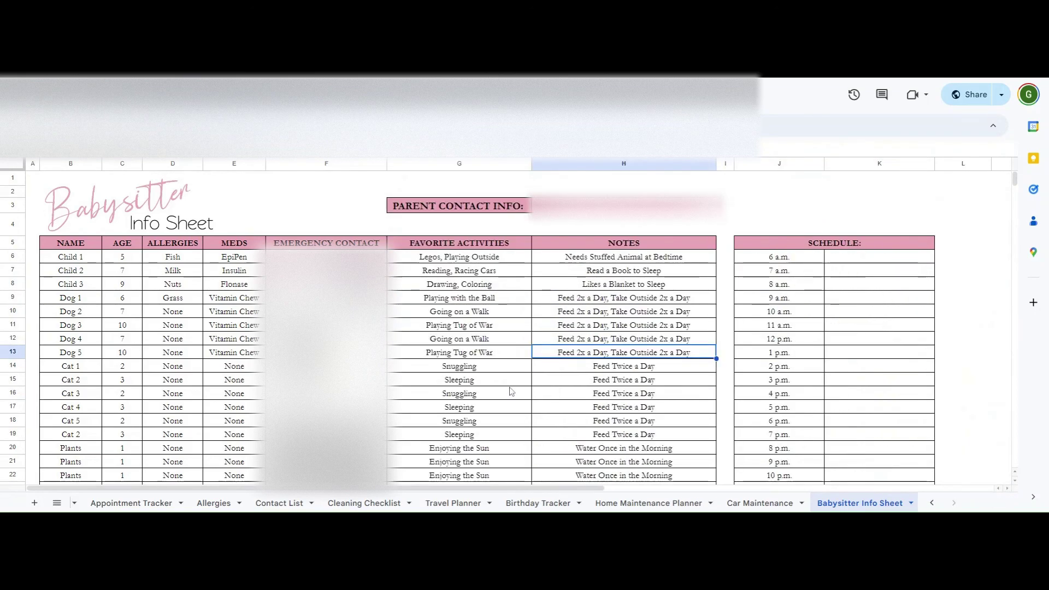
{"action": "key", "text": "ctrl+z"}
{"action": "key", "text": "ctrl+z"}
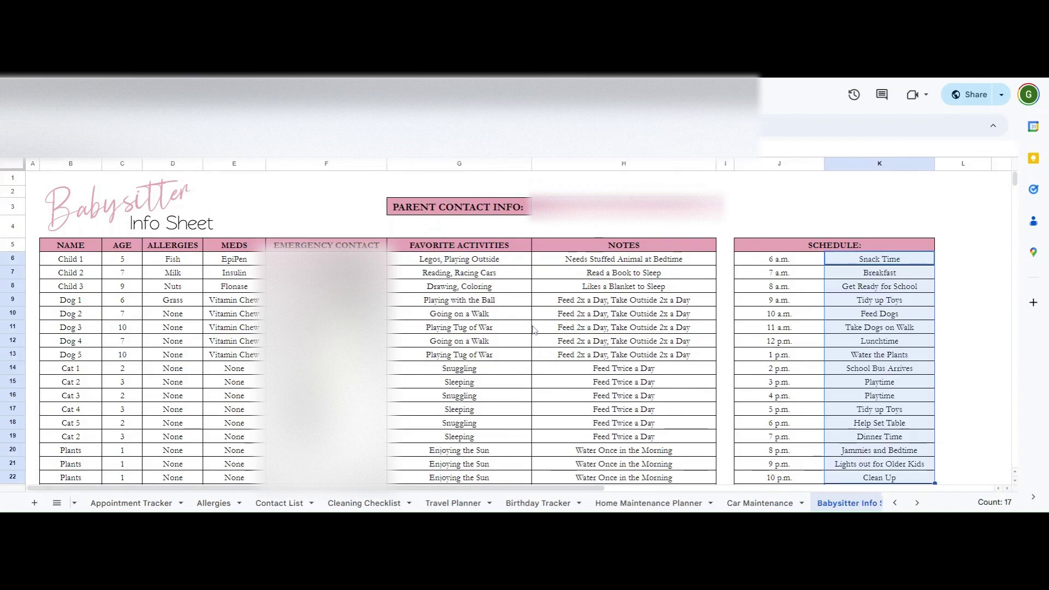
{"action": "left_click", "coordinate": [764, 329]}
{"action": "left_click", "coordinate": [796, 318]}
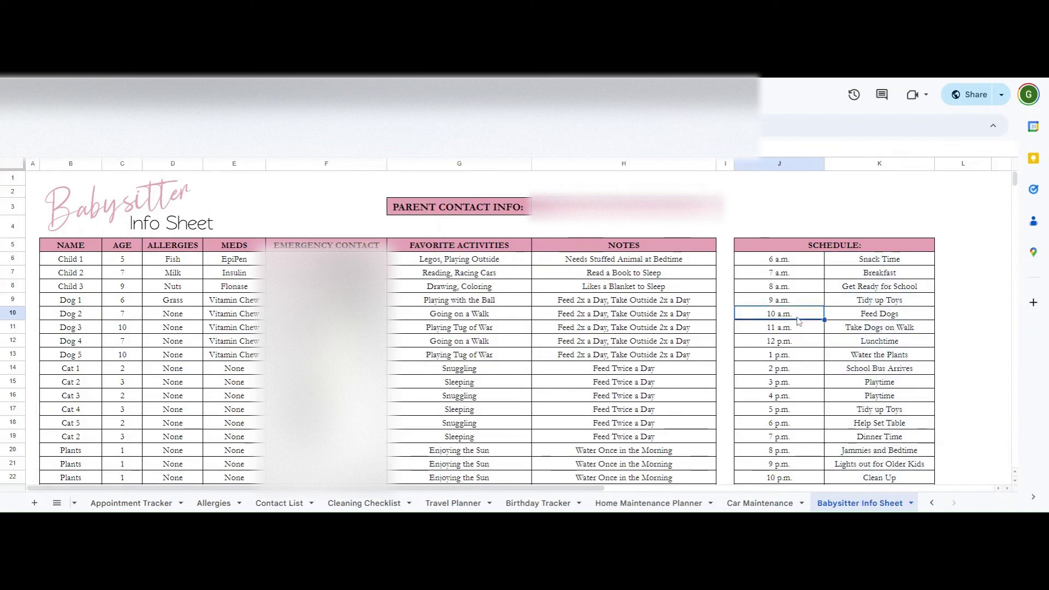
Open the print settings for the Babysitter Info Sheet, set the page orientation to Portrait and review the preview.
{"action": "left_click", "coordinate": [41, 104]}
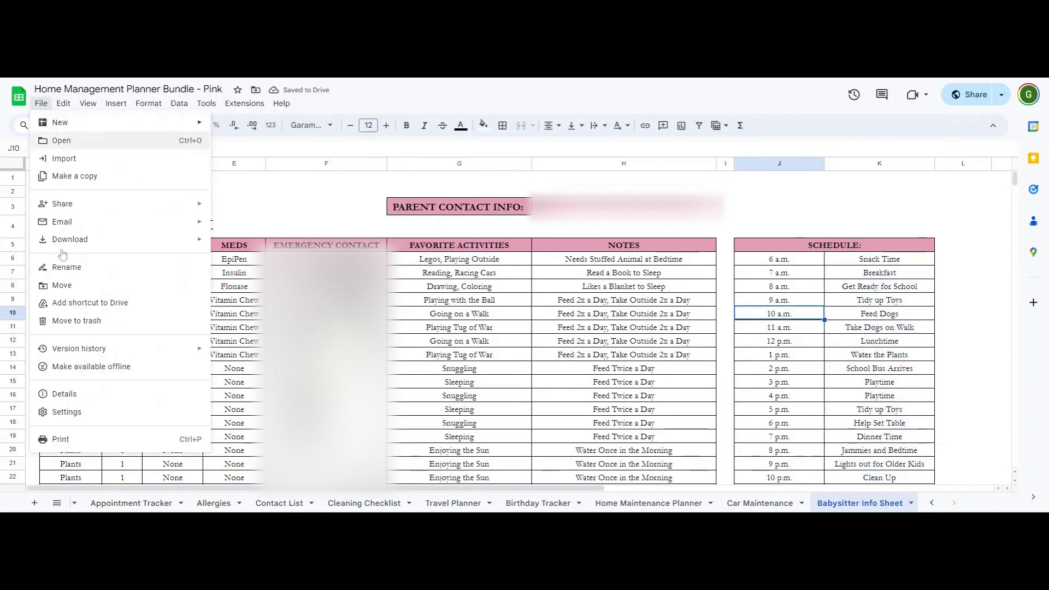
{"action": "left_click", "coordinate": [63, 439]}
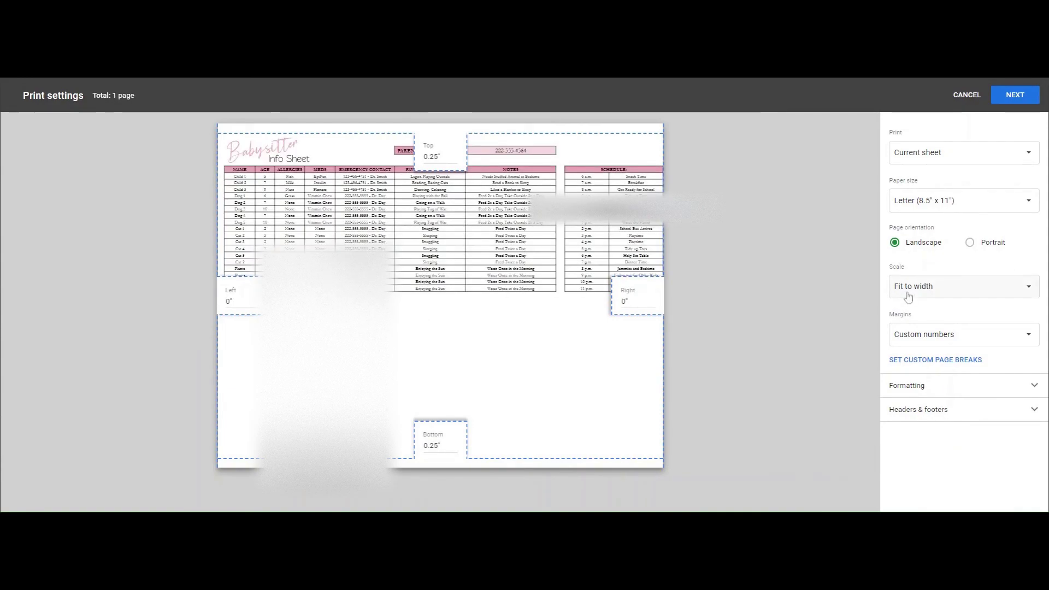
{"action": "left_click", "coordinate": [970, 243]}
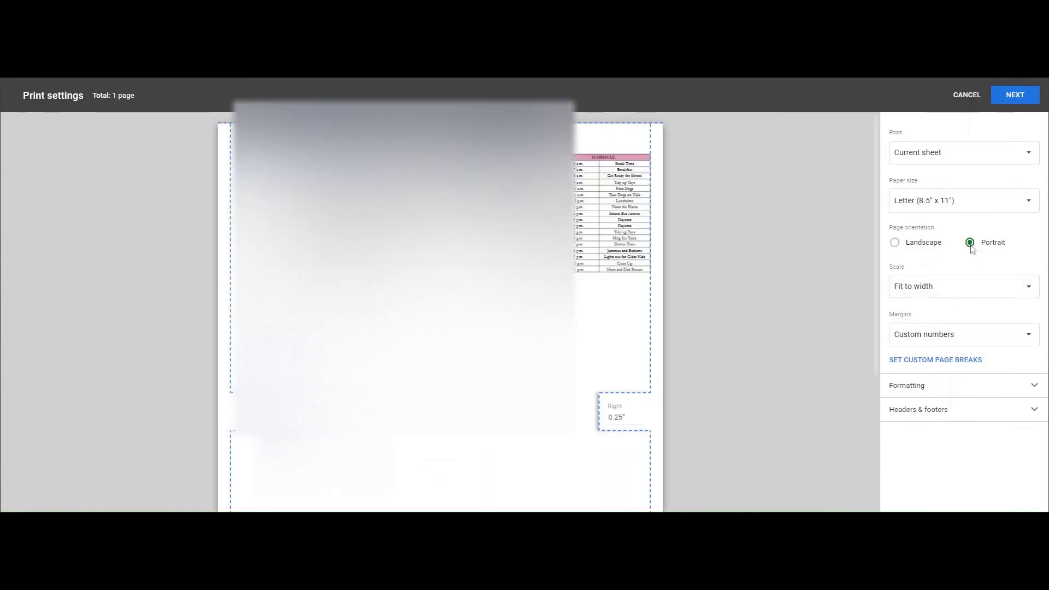
{"action": "scroll", "coordinate": [626, 327], "scroll_direction": "down", "scroll_amount": 4}
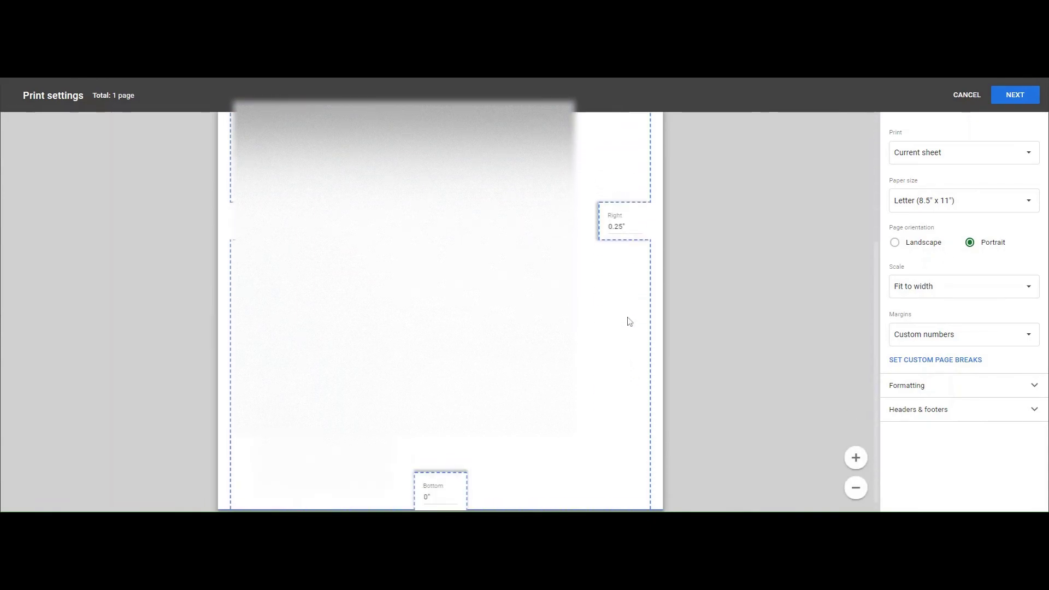
Try the Normal (100%) print scale, check the previewed pages, and leave the print settings without printing.
{"action": "left_click", "coordinate": [965, 287]}
{"action": "left_click", "coordinate": [936, 265]}
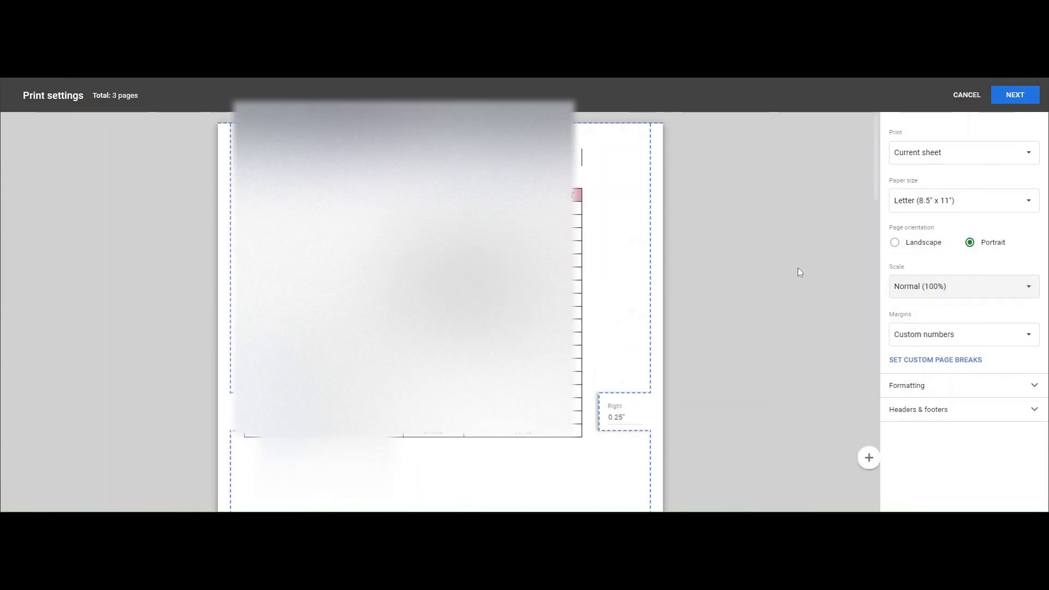
{"action": "scroll", "coordinate": [655, 316], "scroll_direction": "down", "scroll_amount": 8}
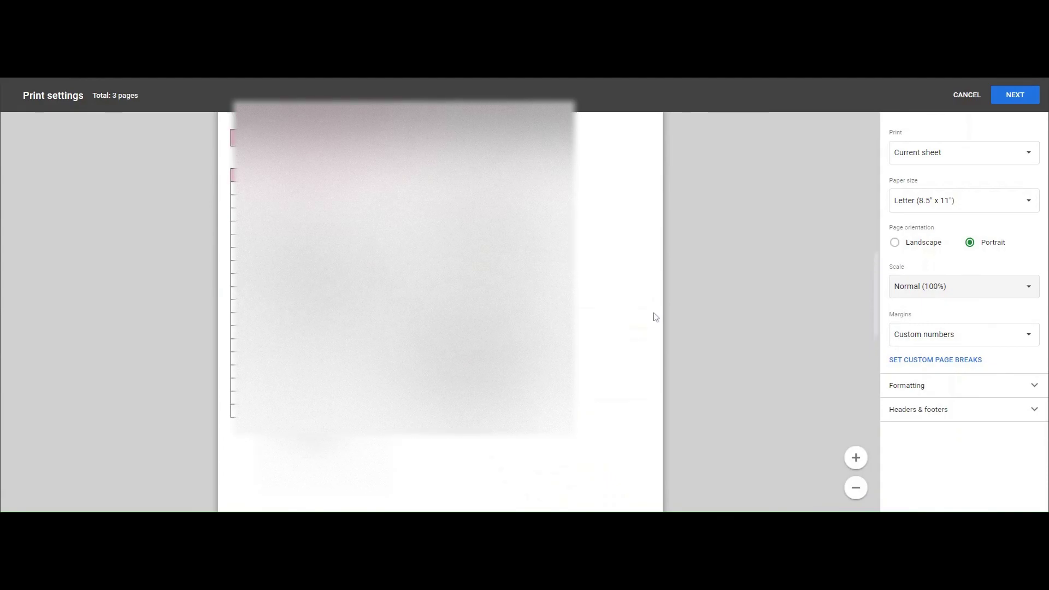
{"action": "scroll", "coordinate": [680, 302], "scroll_direction": "up", "scroll_amount": 4}
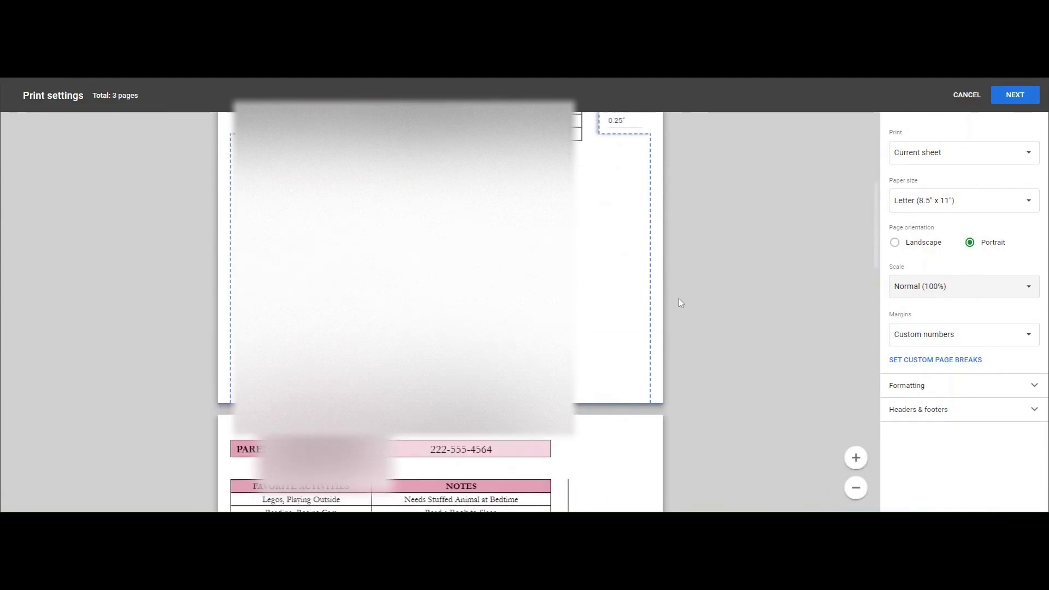
{"action": "scroll", "coordinate": [680, 303], "scroll_direction": "up", "scroll_amount": 3}
{"action": "left_click", "coordinate": [966, 94]}
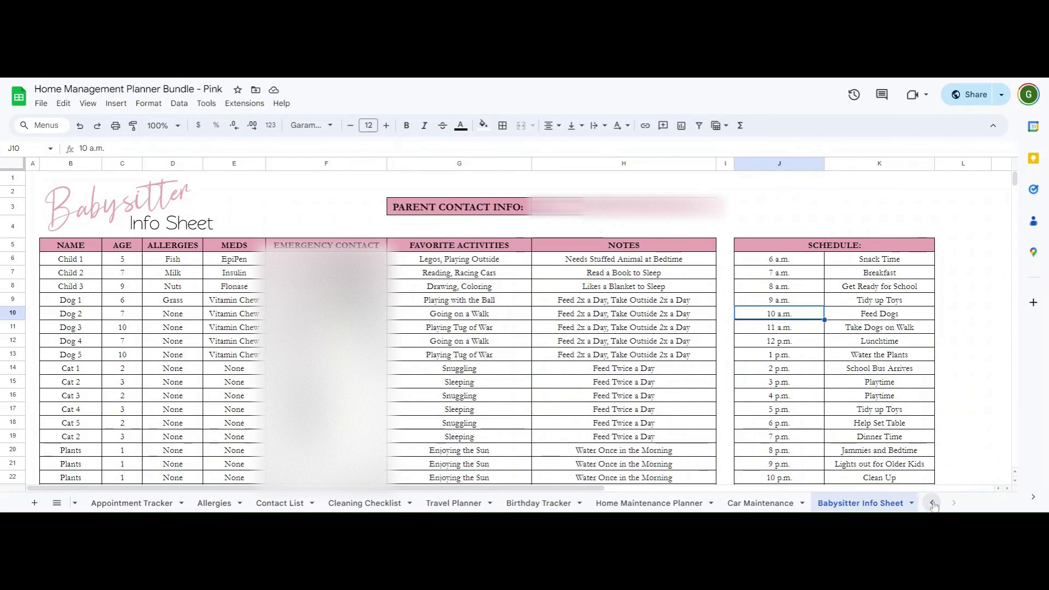
Bring the workbook's first sheets, starting with READ ME!, back into view.
{"action": "left_click", "coordinate": [933, 503]}
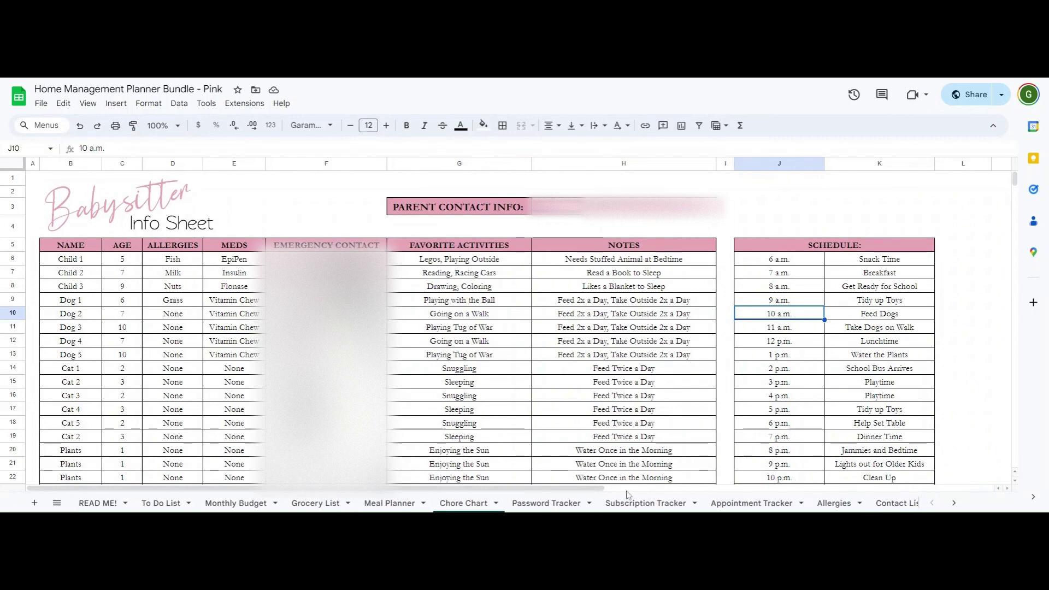